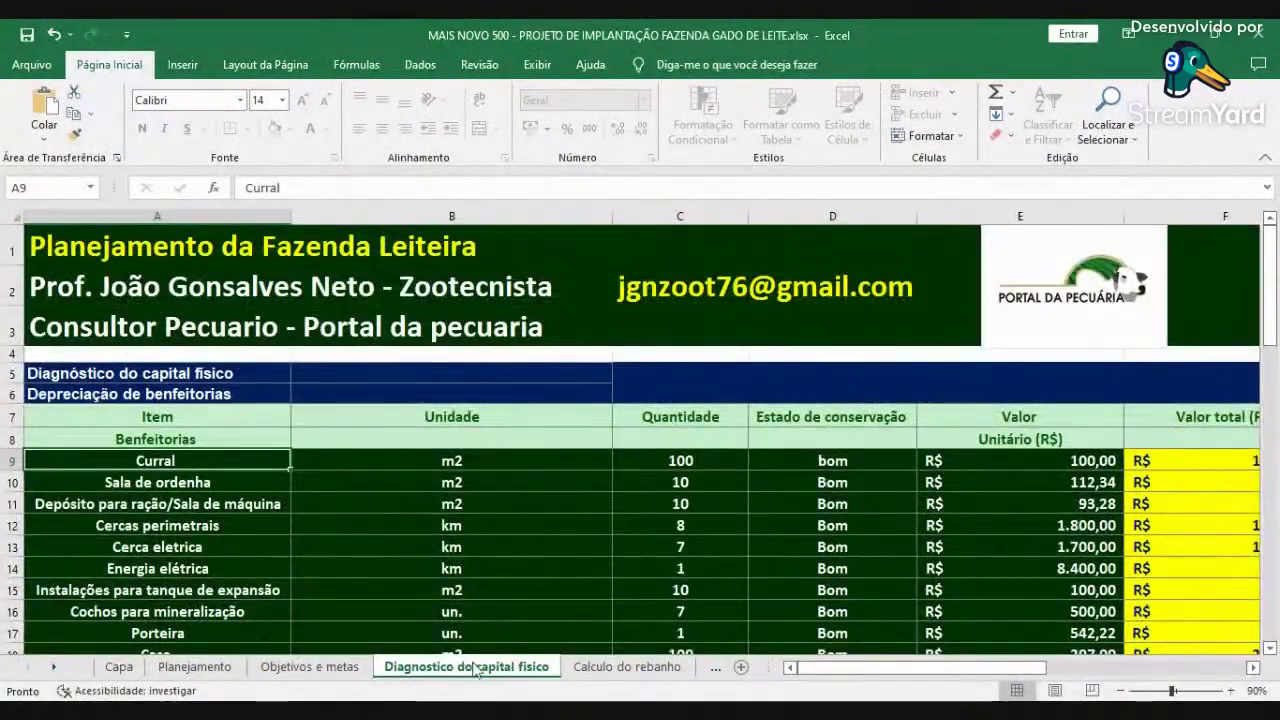
Look through the Diagnostico do capital fisico sheet, covering the depreciation tables, the remuneration of fixed capital and the annual fixed costs.
scroll(922, 573, down, 14)
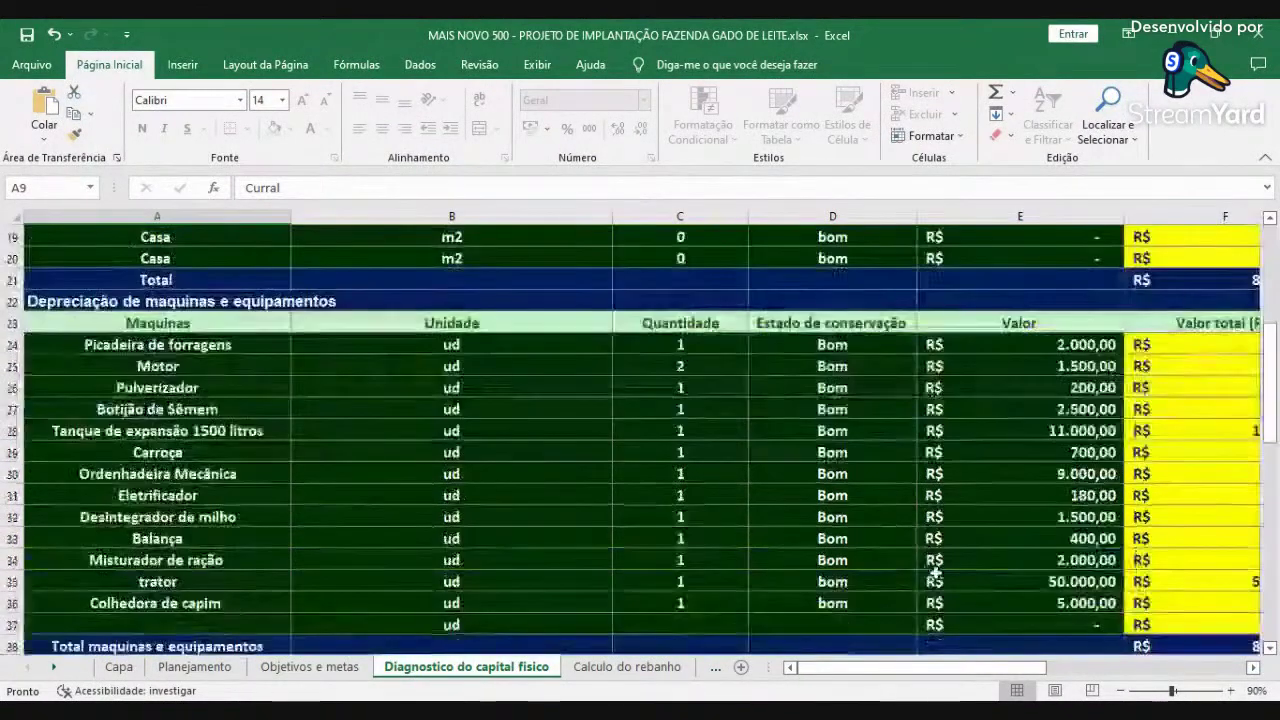
scroll(940, 566, down, 4)
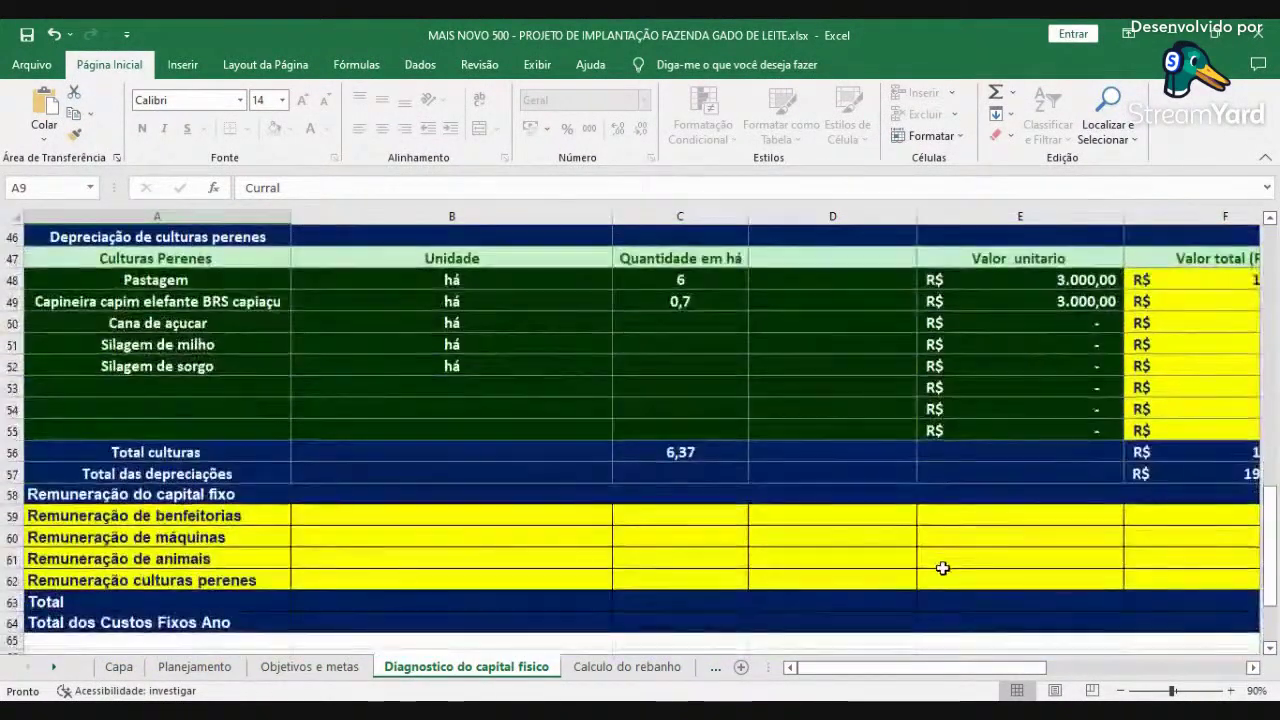
scroll(940, 566, up, 2)
click(1253, 668)
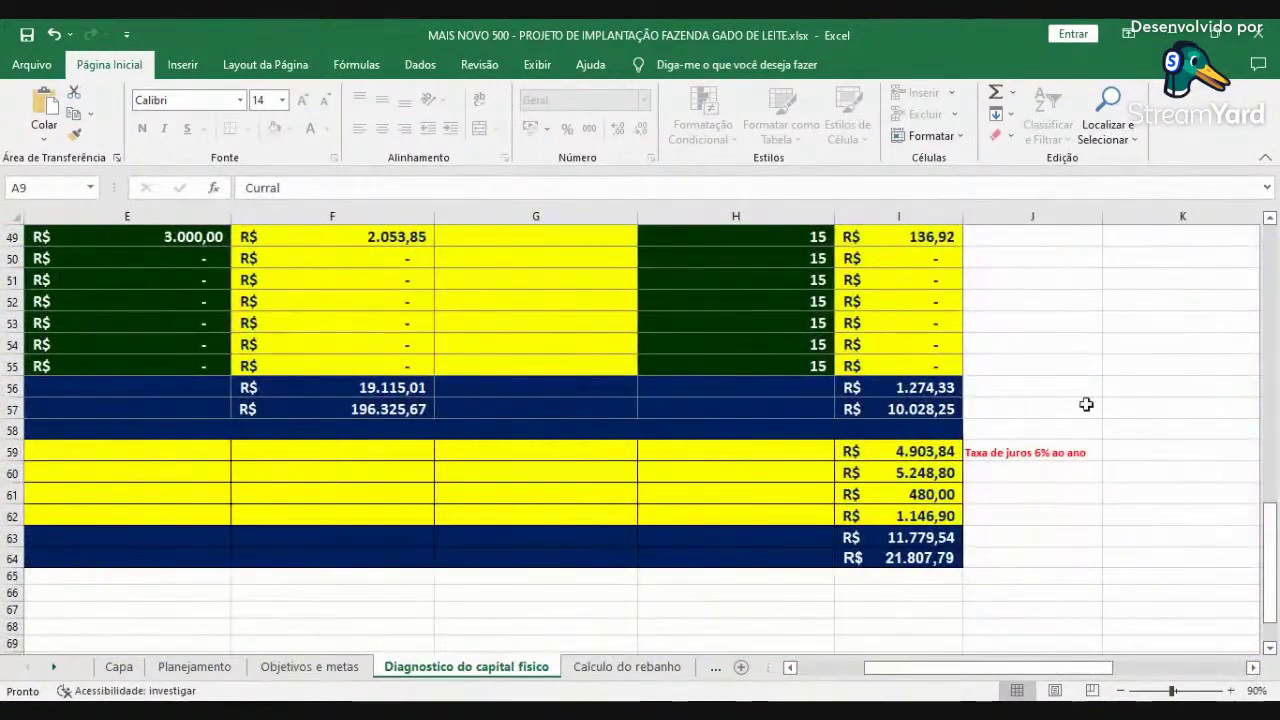
click(822, 670)
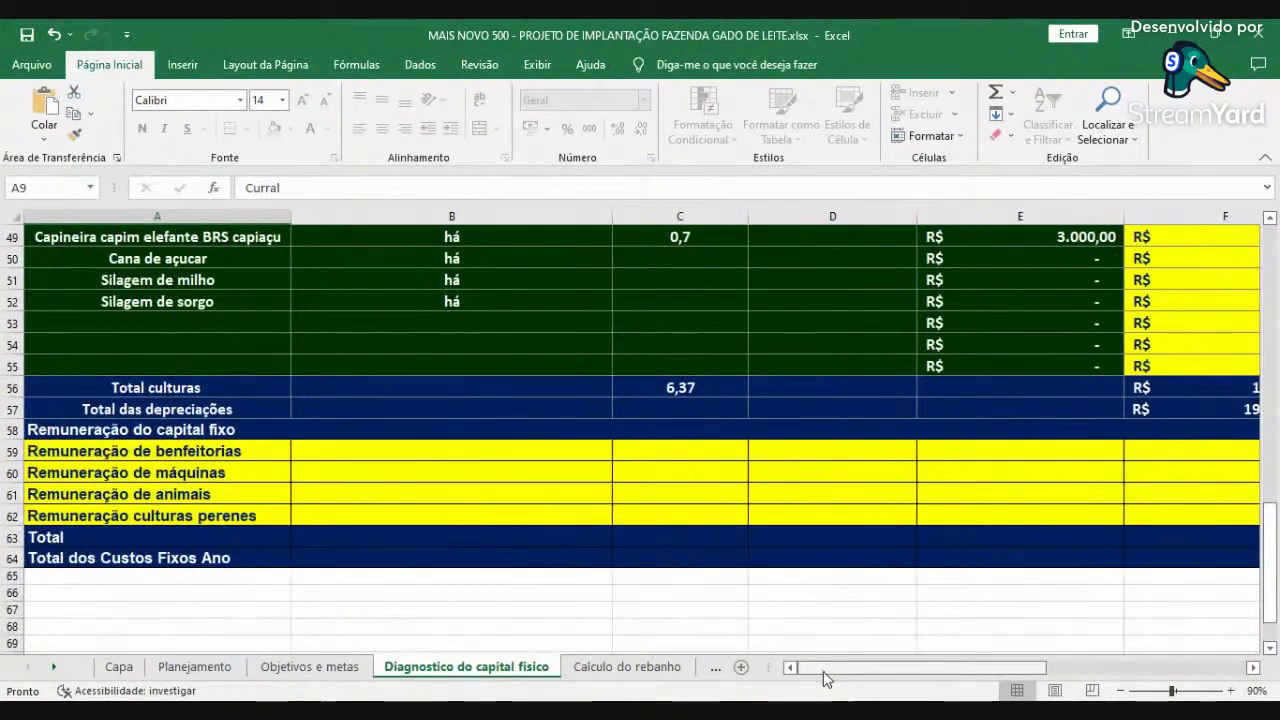
scroll(500, 524, up, 3)
scroll(540, 528, up, 13)
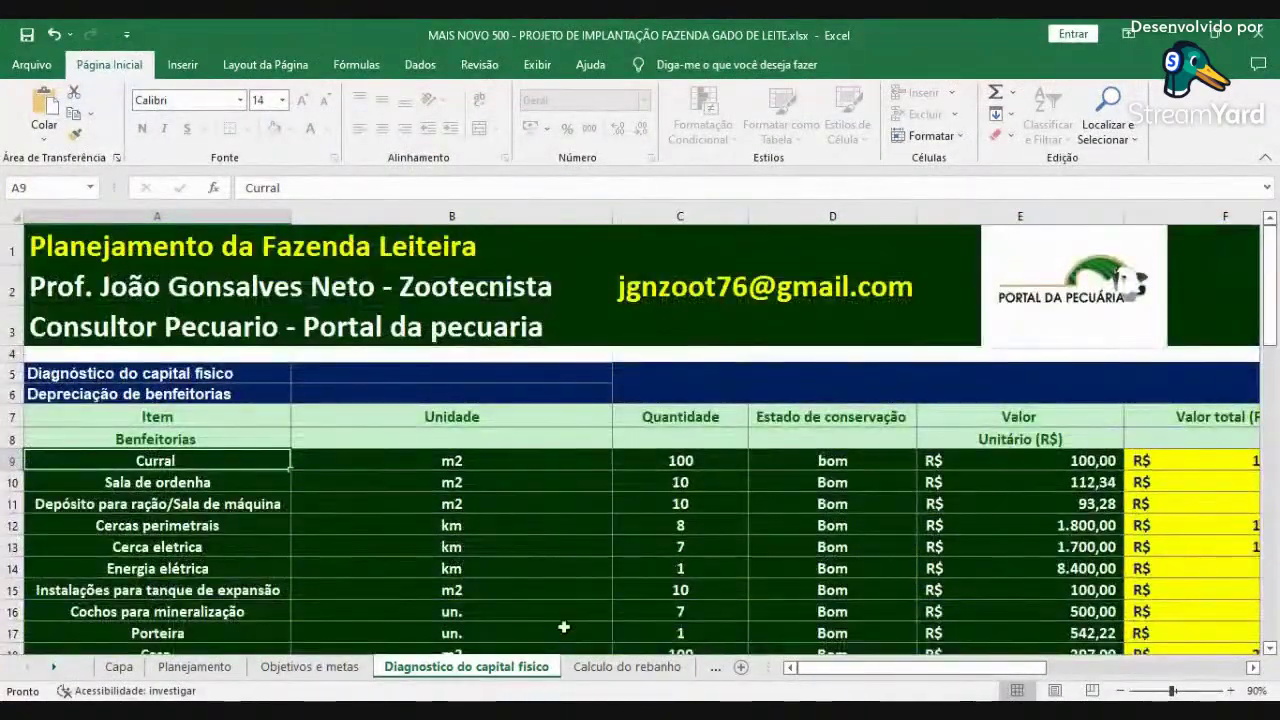
On the Calculo do rebanho sheet, set Produção (litros dia) in E17 to 100.
click(598, 666)
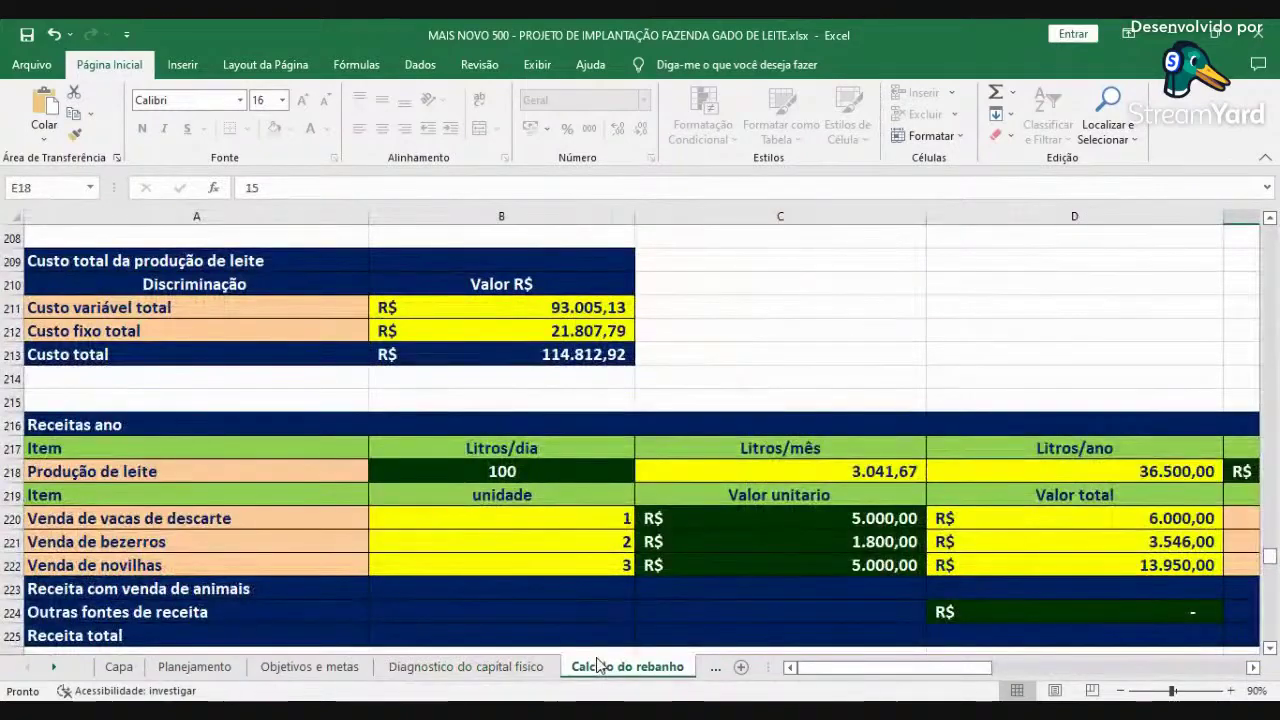
scroll(598, 635, up, 19)
scroll(598, 635, up, 20)
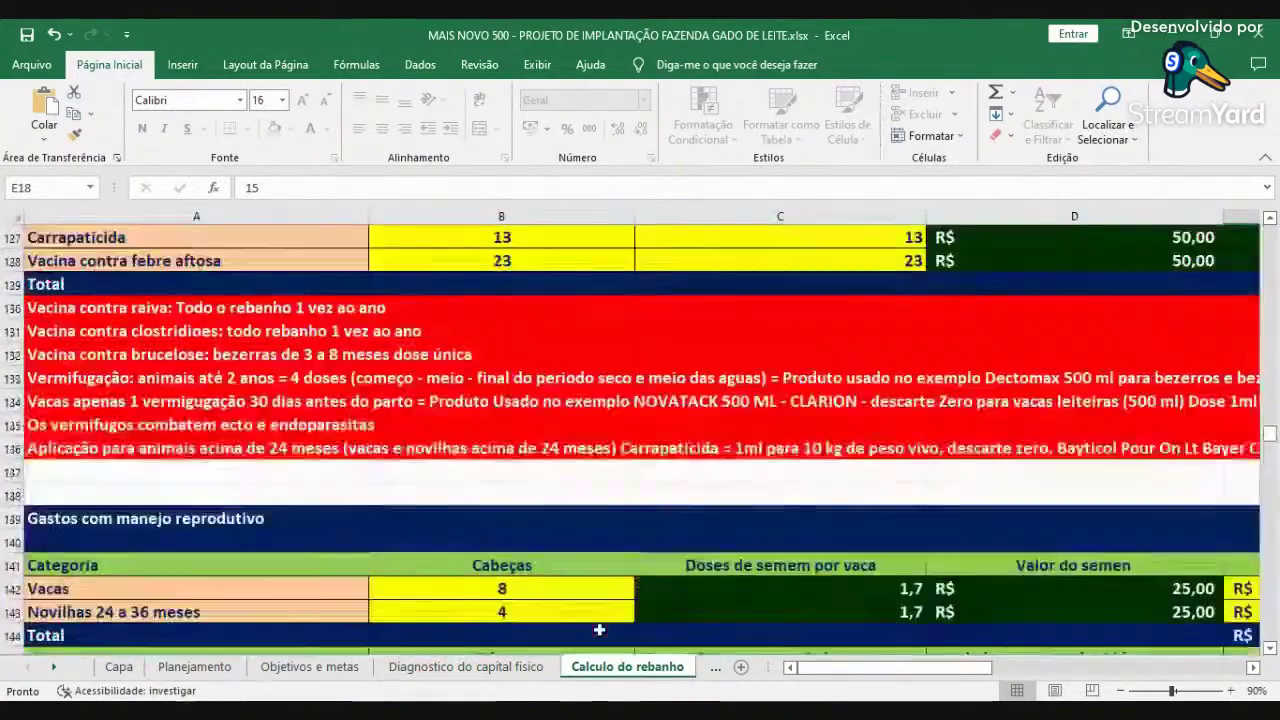
scroll(600, 623, up, 9)
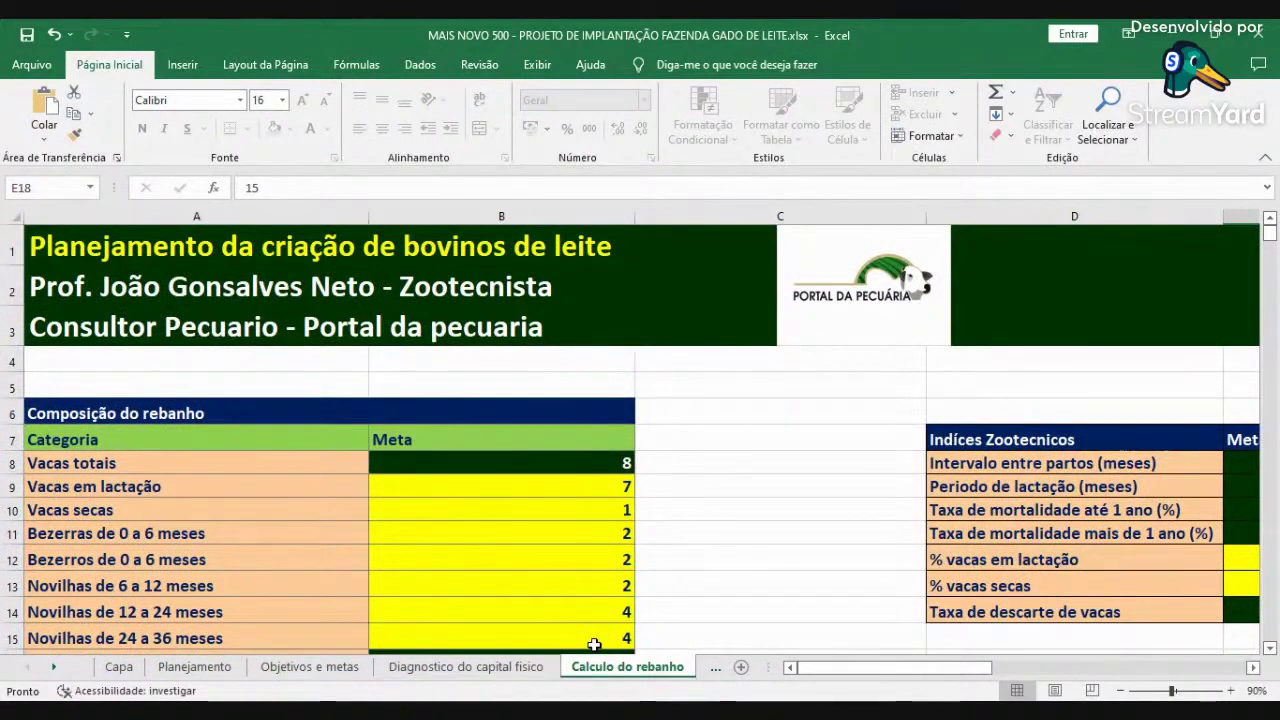
scroll(1077, 537, right, 4)
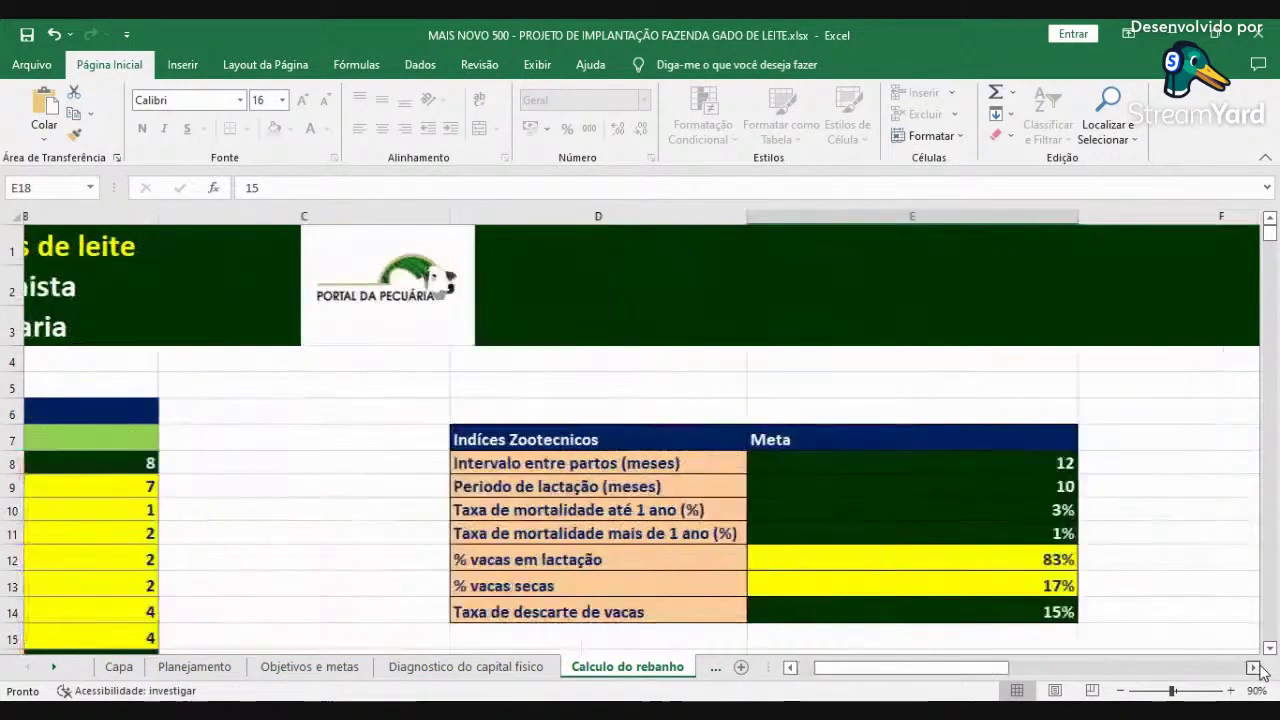
scroll(1077, 537, down, 3)
click(880, 412)
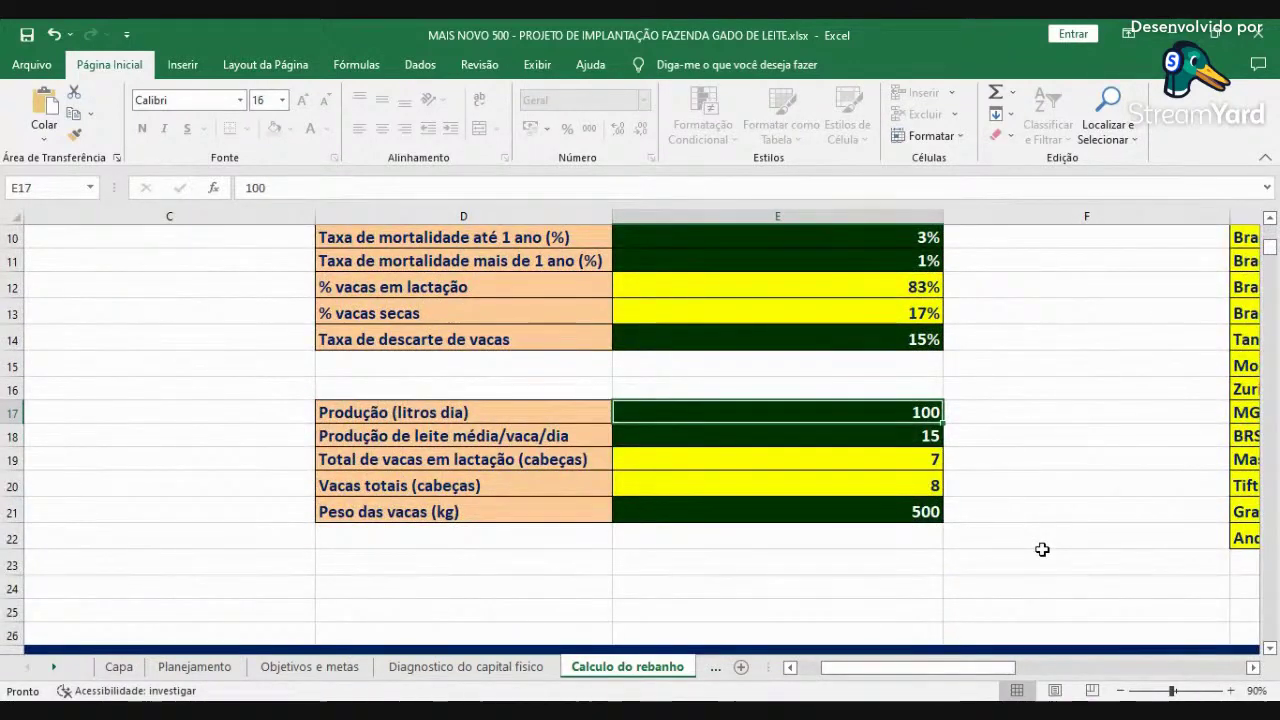
text(100)
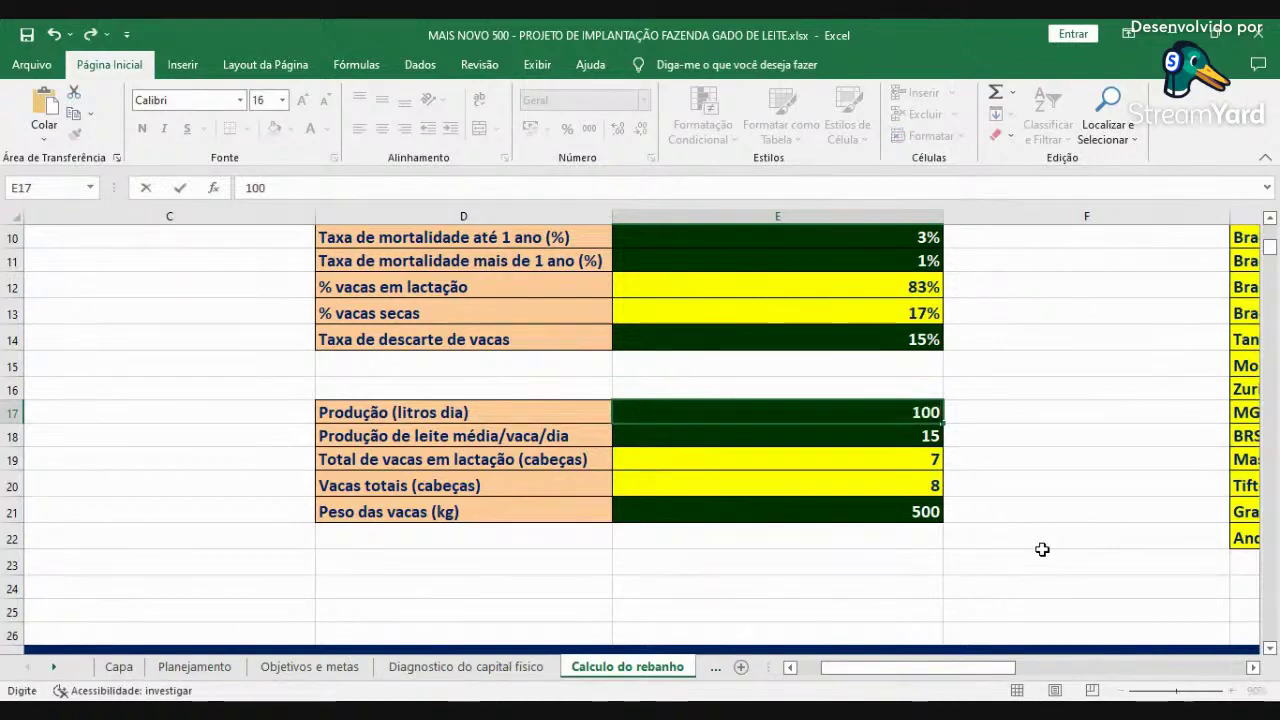
key(Return)
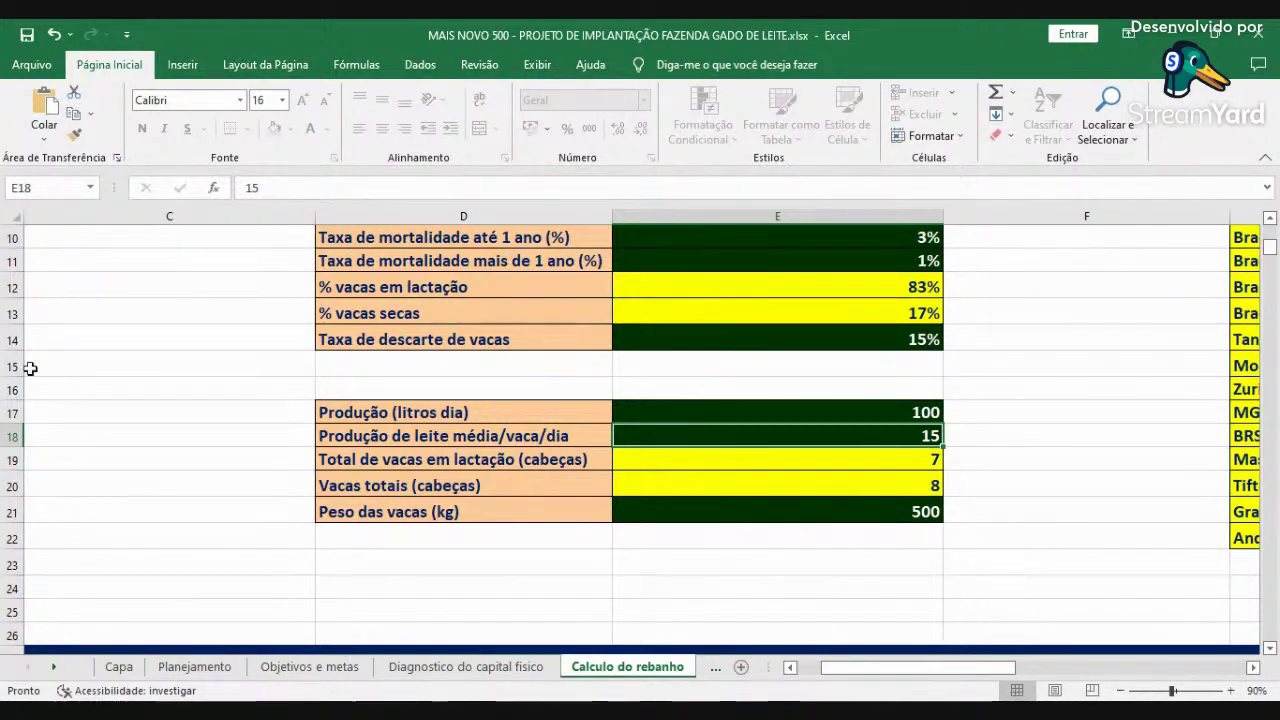
Save a copy in PACOTE PLANEJAMENTO DA PRODUÇÃO DE LEITE as "MAIS NOVO 100 litros - PROJETO DE IMPLANTAÇÃO FAZENDA GADO DE LEITE.xlsx".
click(31, 66)
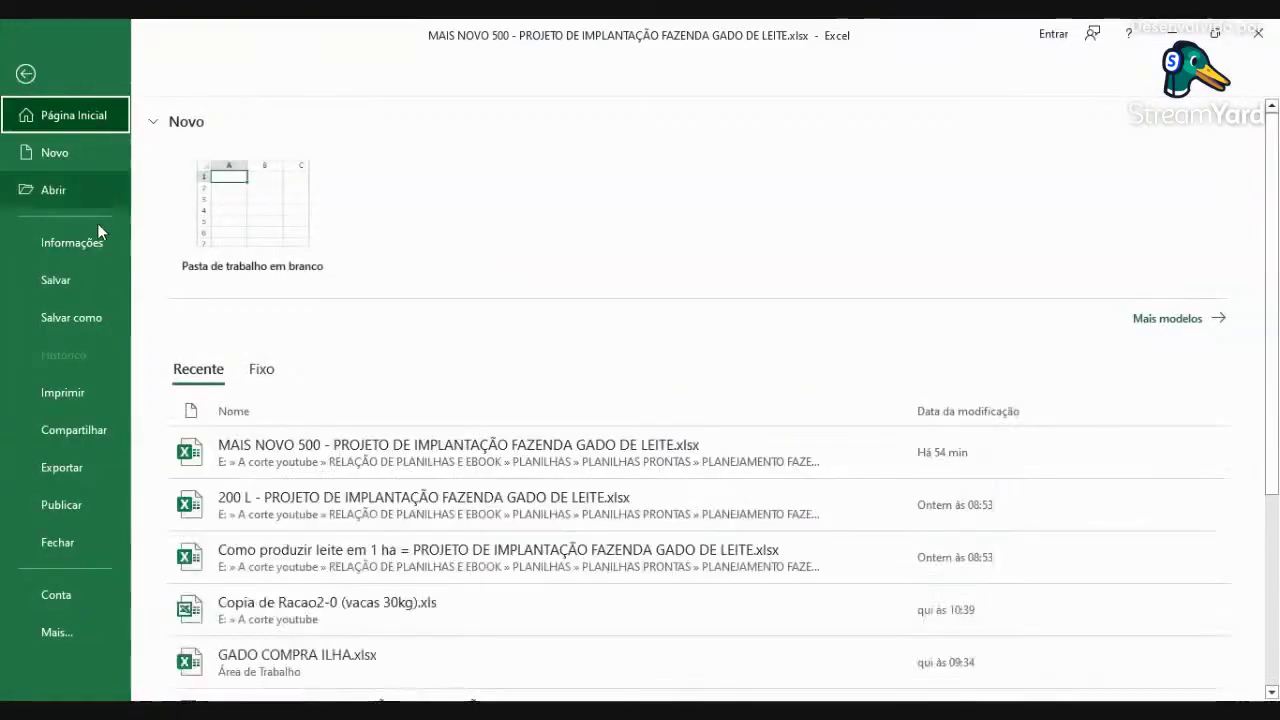
click(58, 319)
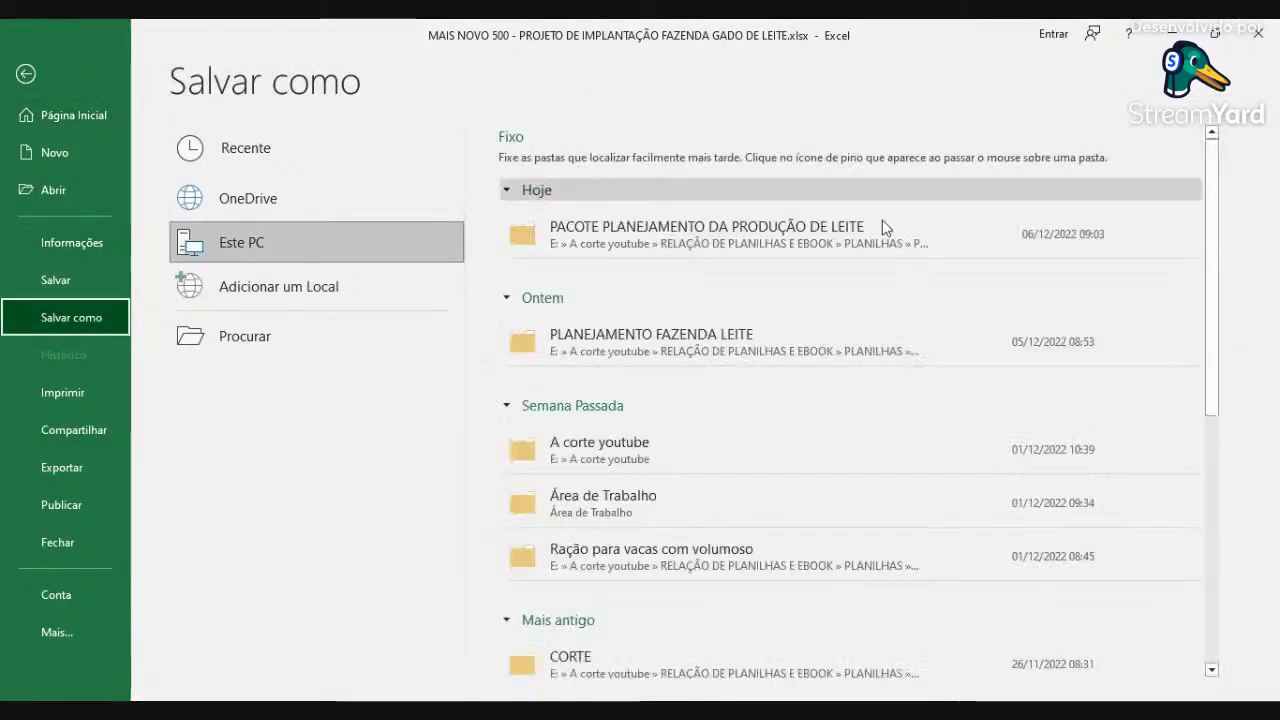
click(655, 245)
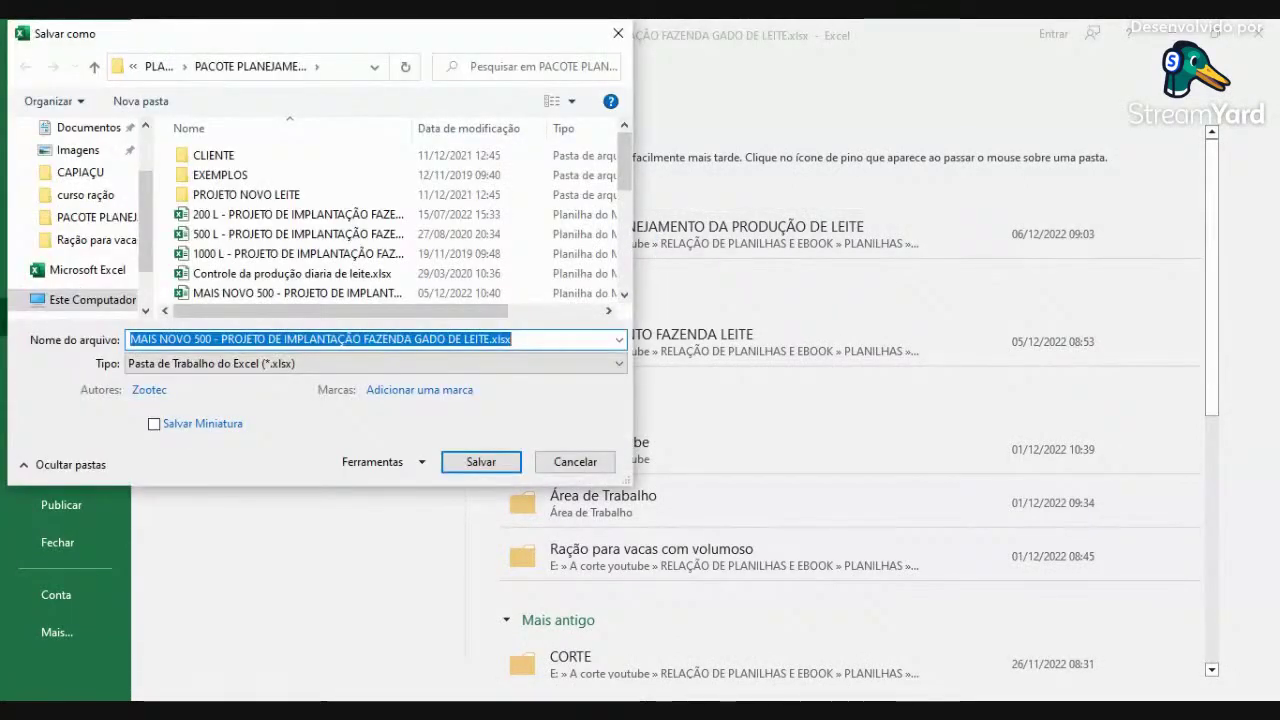
click(212, 339)
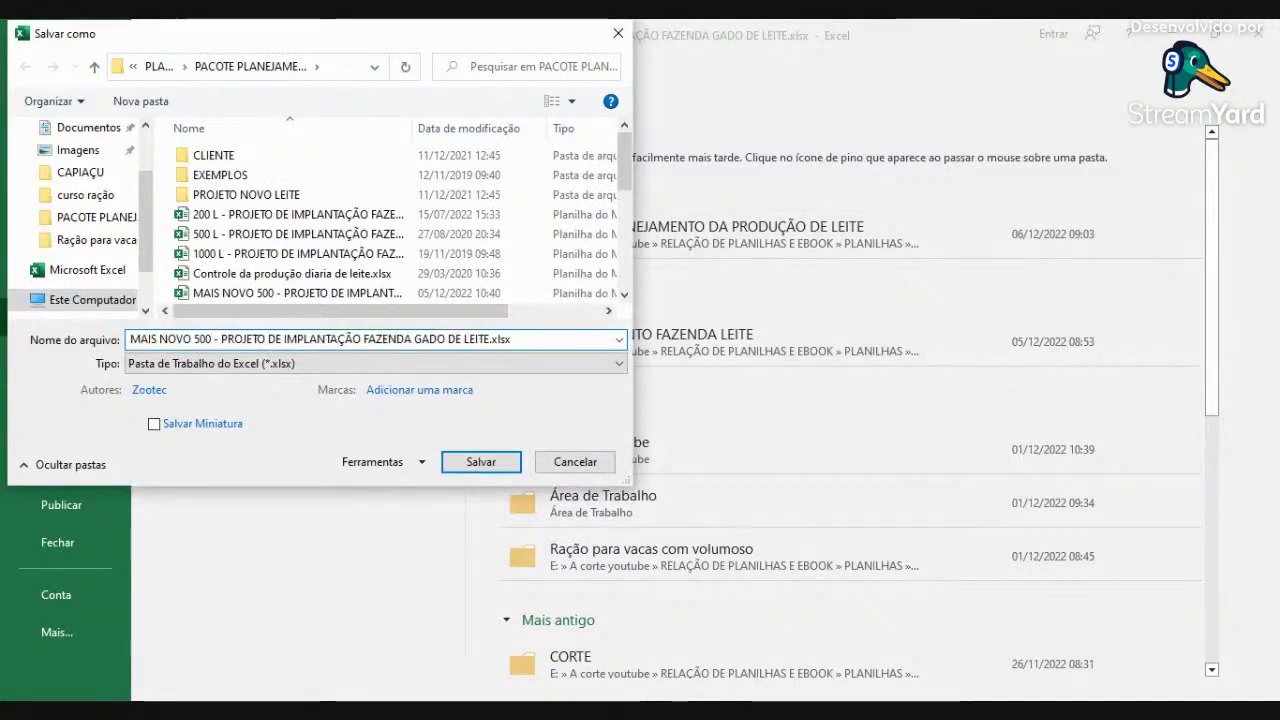
key(BackSpace)
key(BackSpace)
key(BackSpace)
text(100 lit)
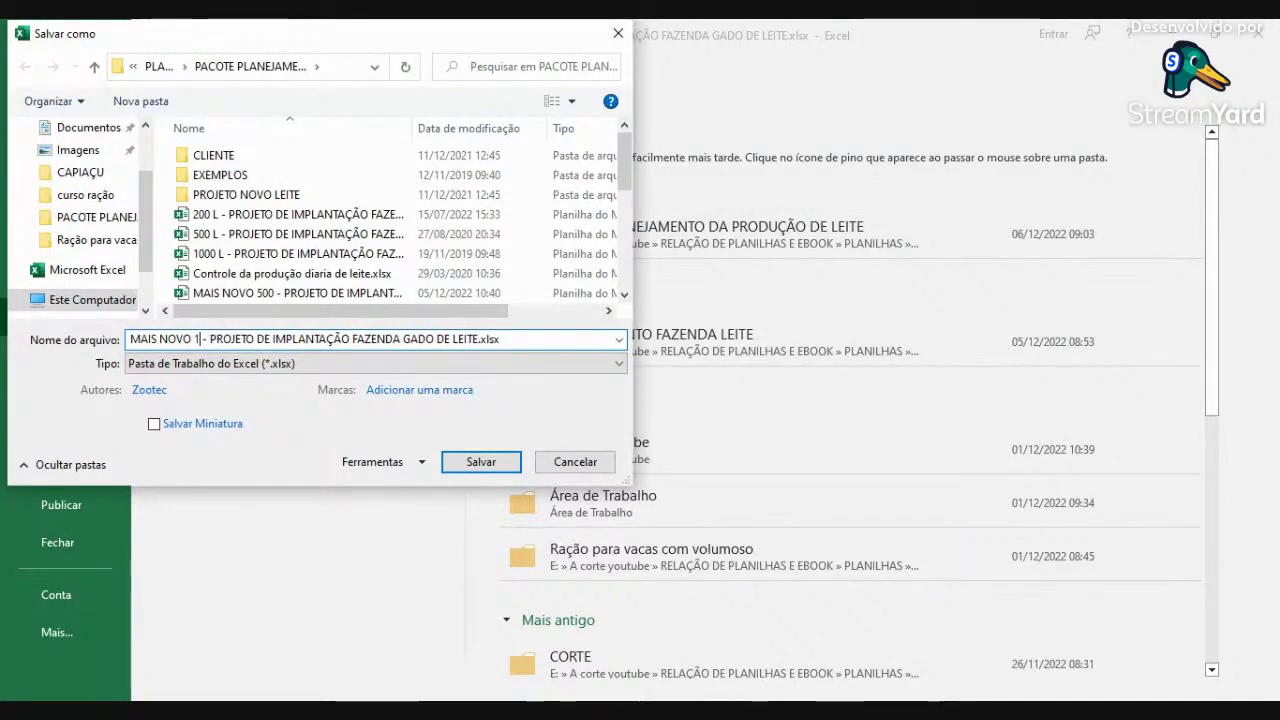
text(ros)
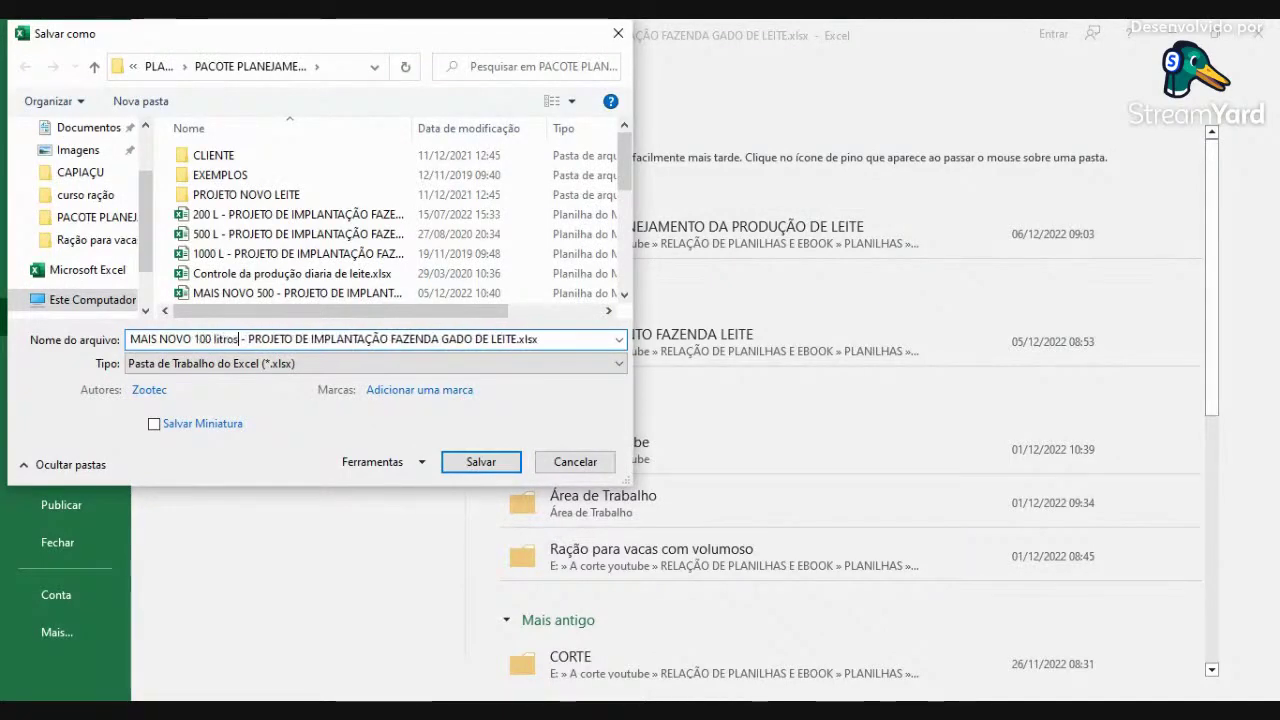
click(481, 461)
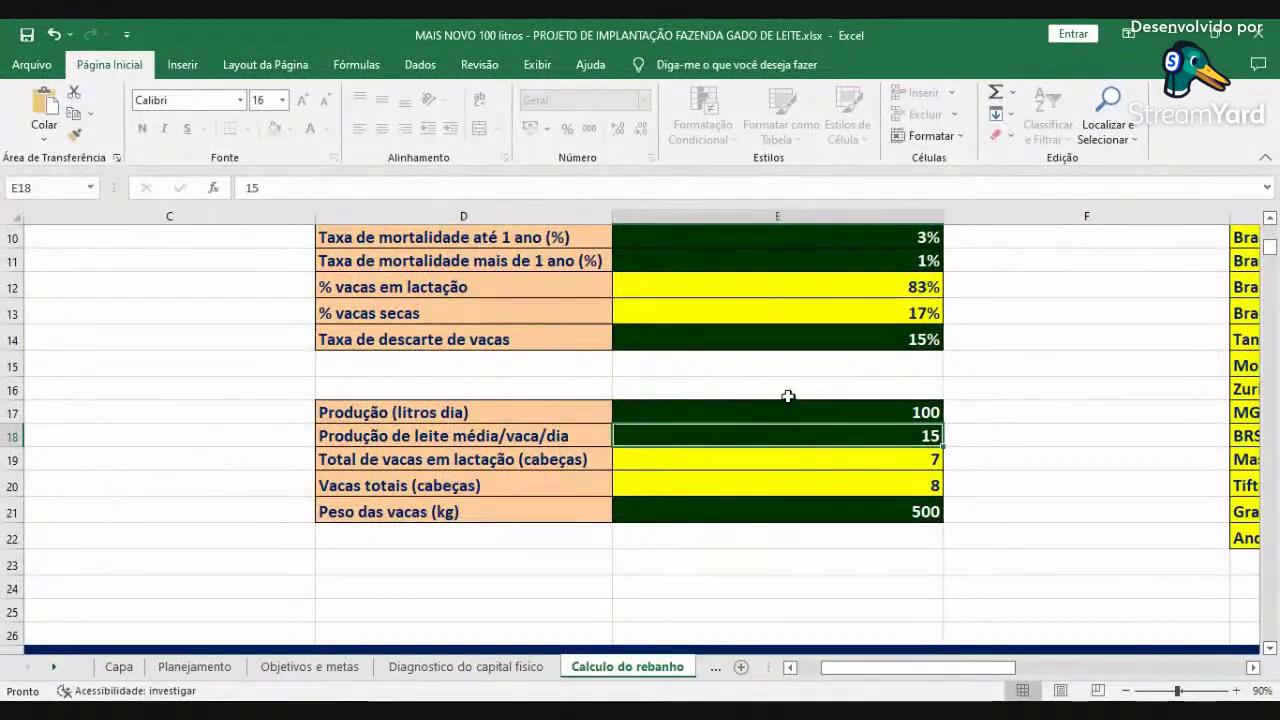
Examine the production parameters in E17:E21, from daily litres and average yield per cow to lactating cows, total cows and cow weight.
scroll(786, 400, up, 3)
scroll(786, 400, down, 2)
scroll(784, 401, down, 1)
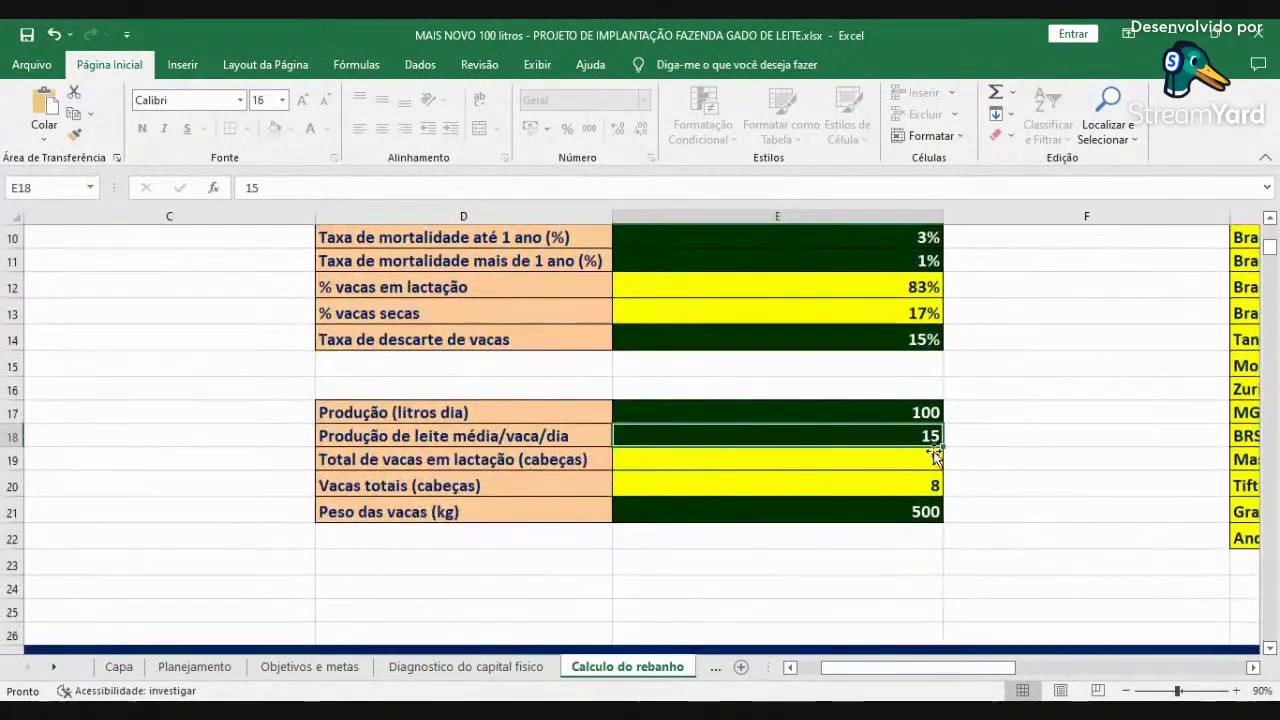
click(897, 414)
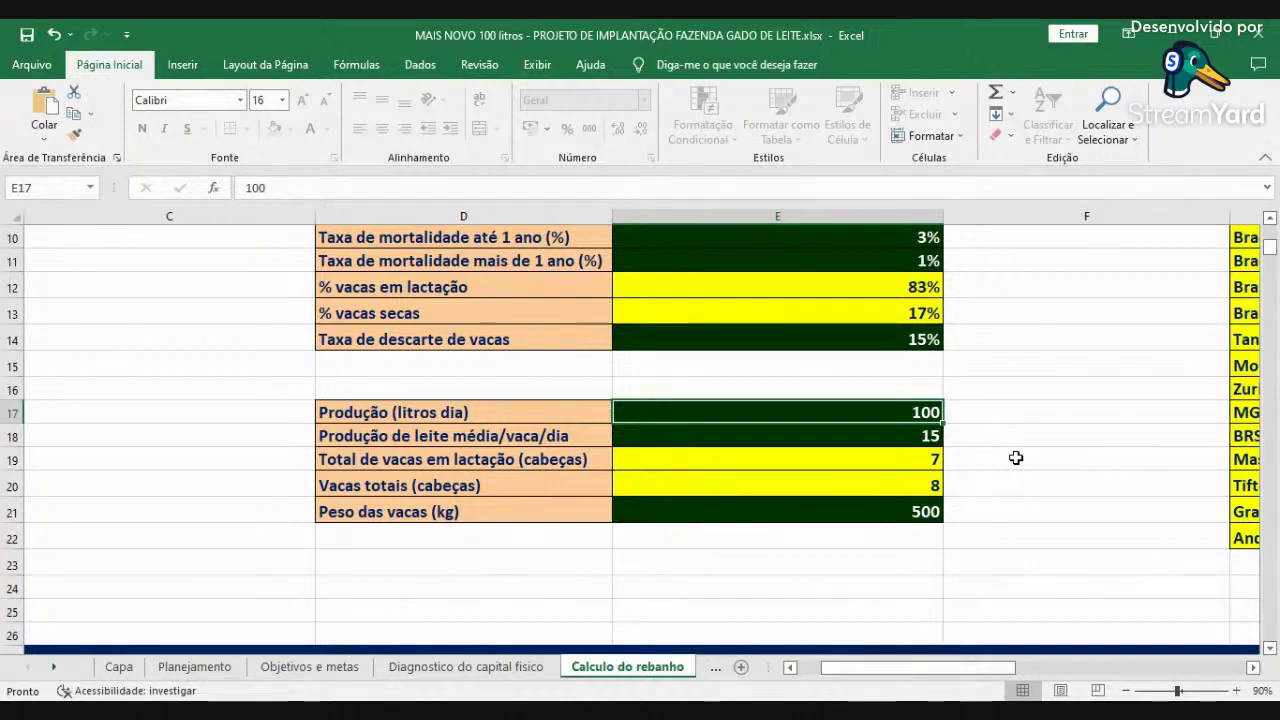
key(Down)
scroll(955, 430, up, 3)
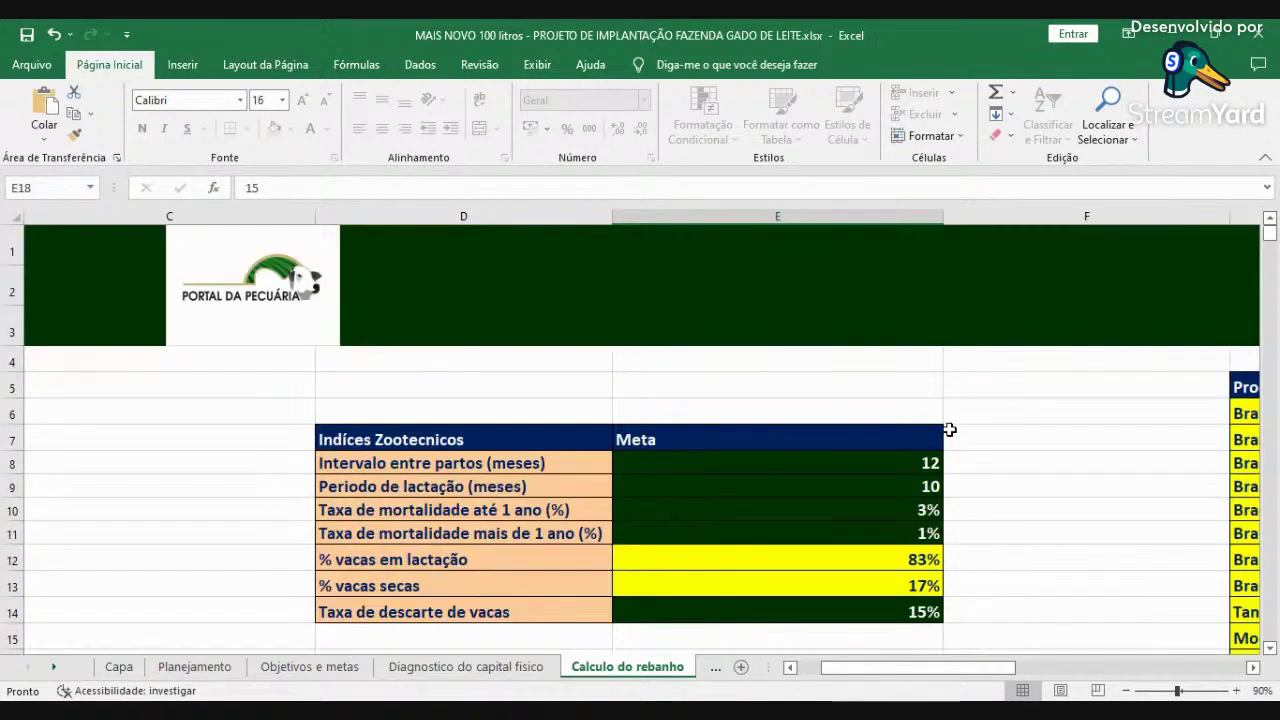
scroll(960, 440, down, 2)
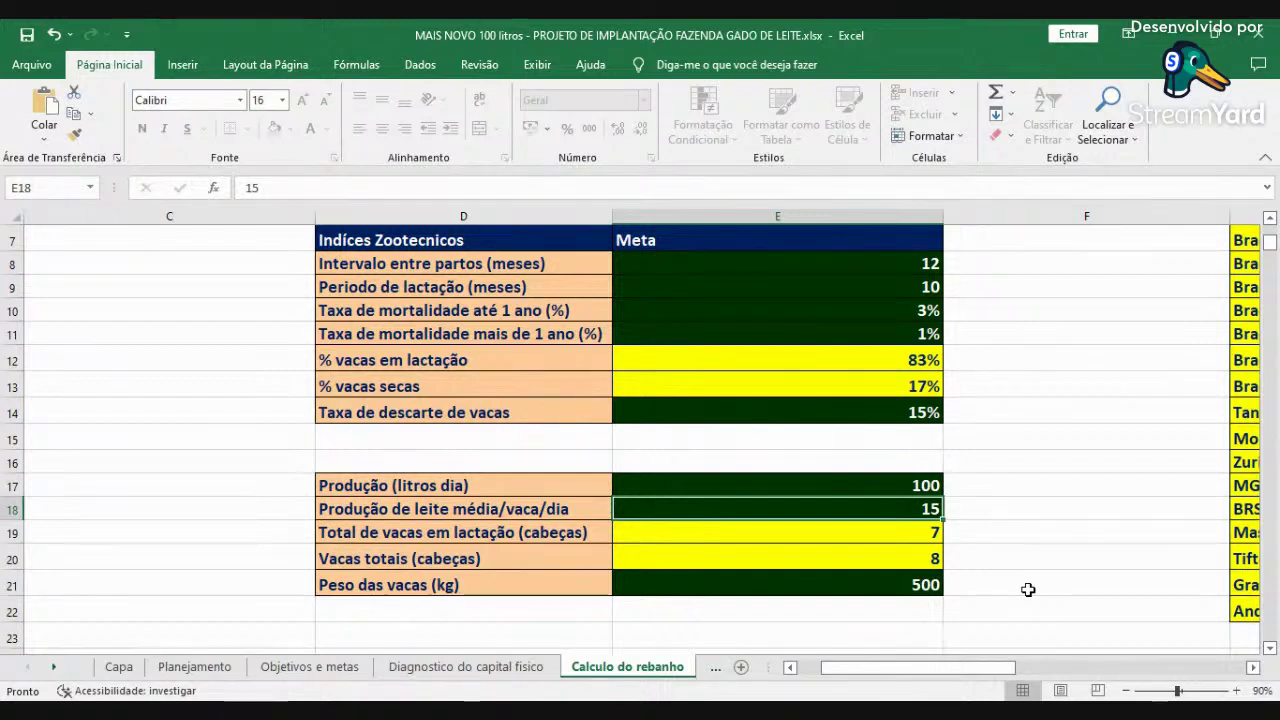
click(873, 484)
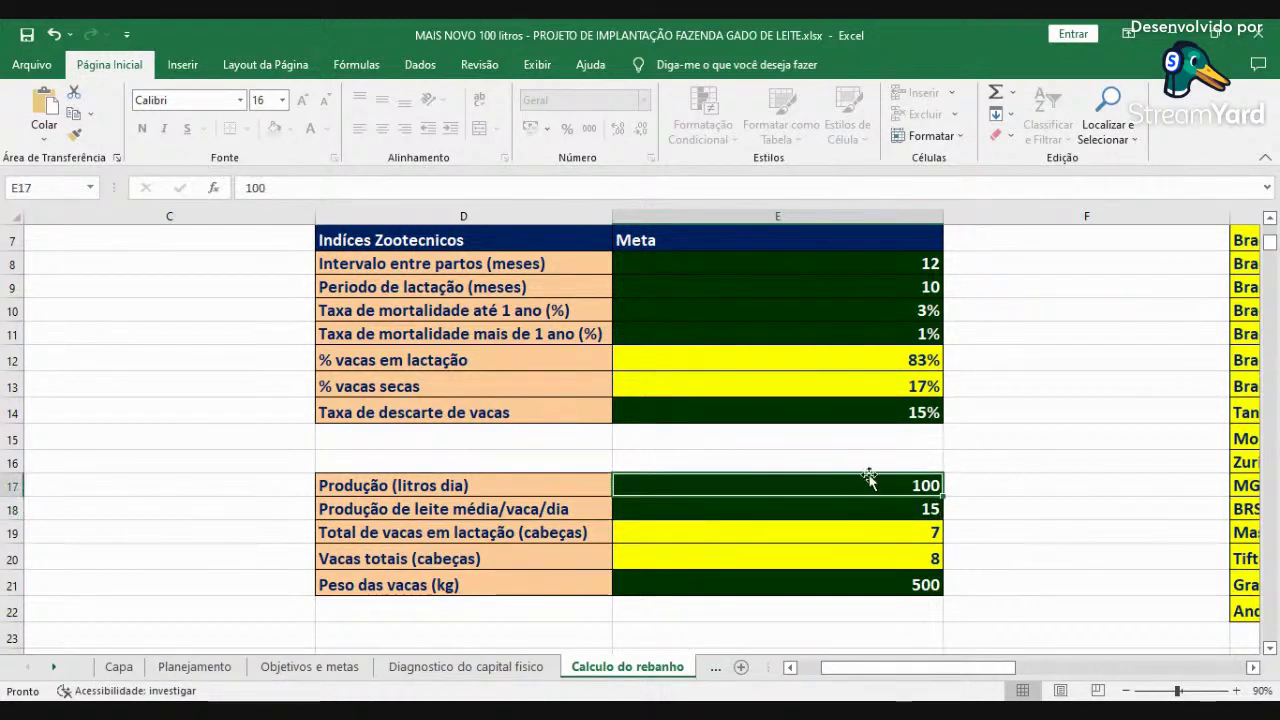
click(882, 508)
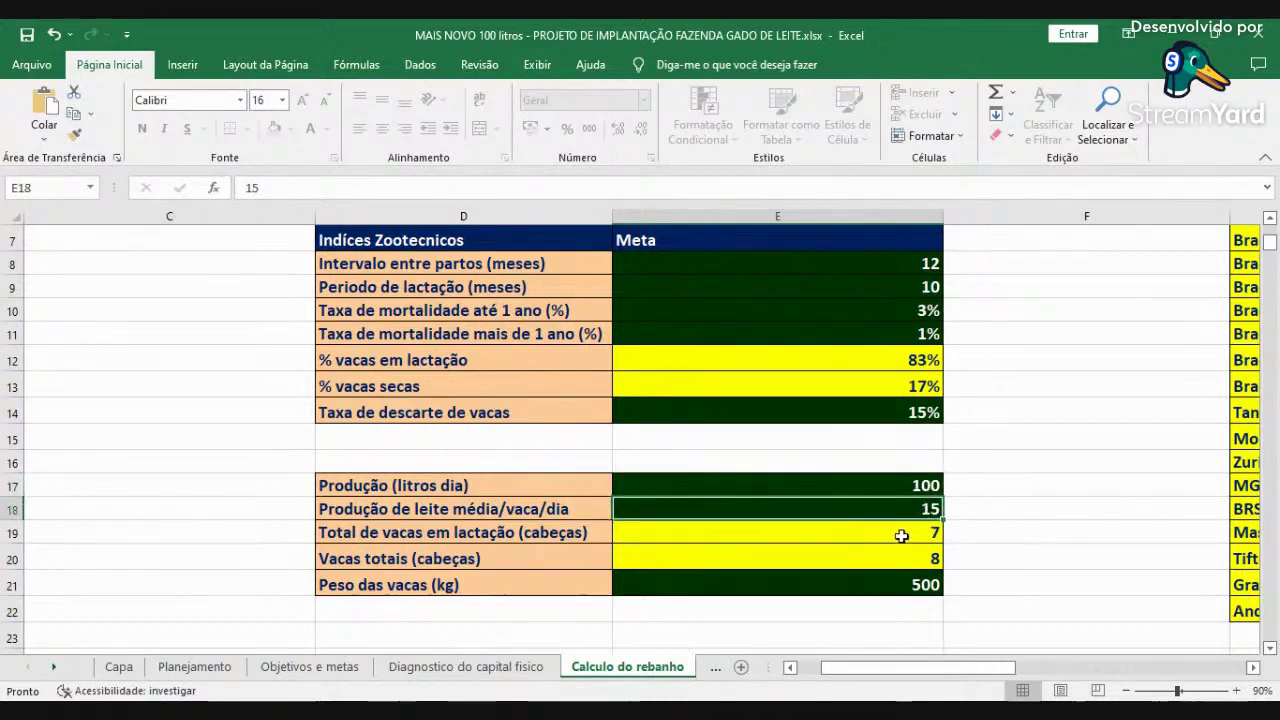
click(903, 531)
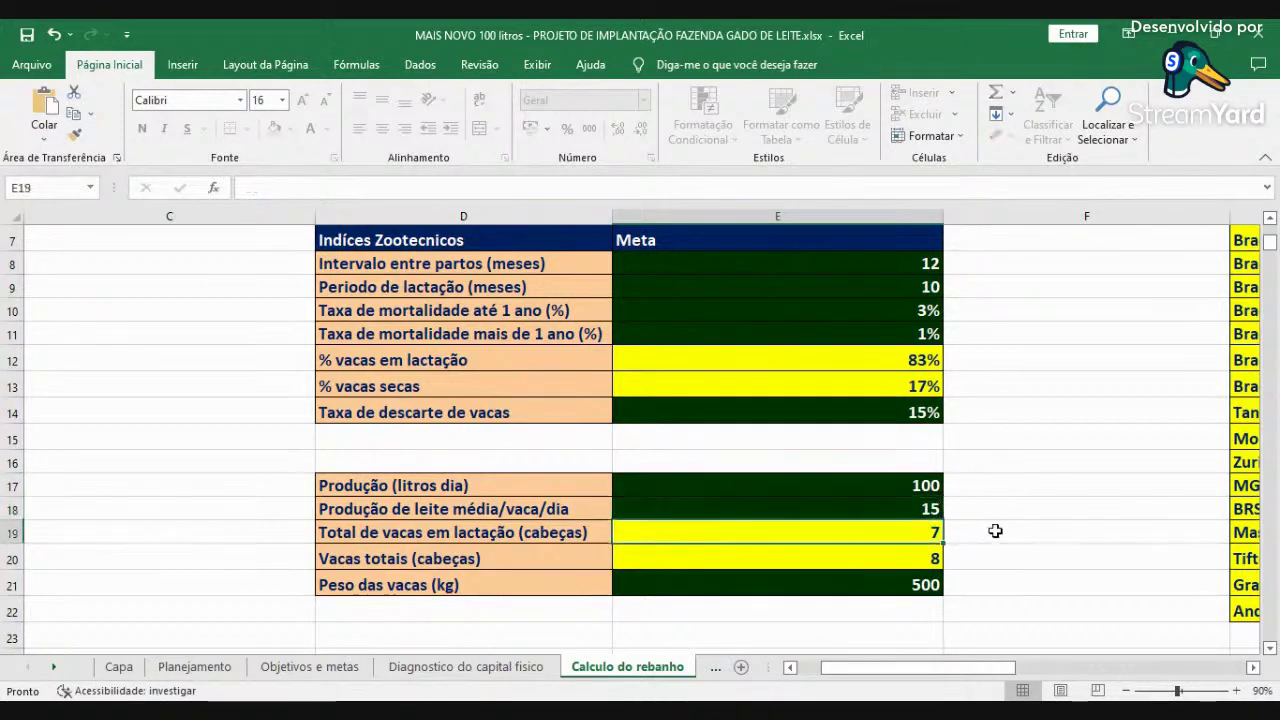
click(923, 560)
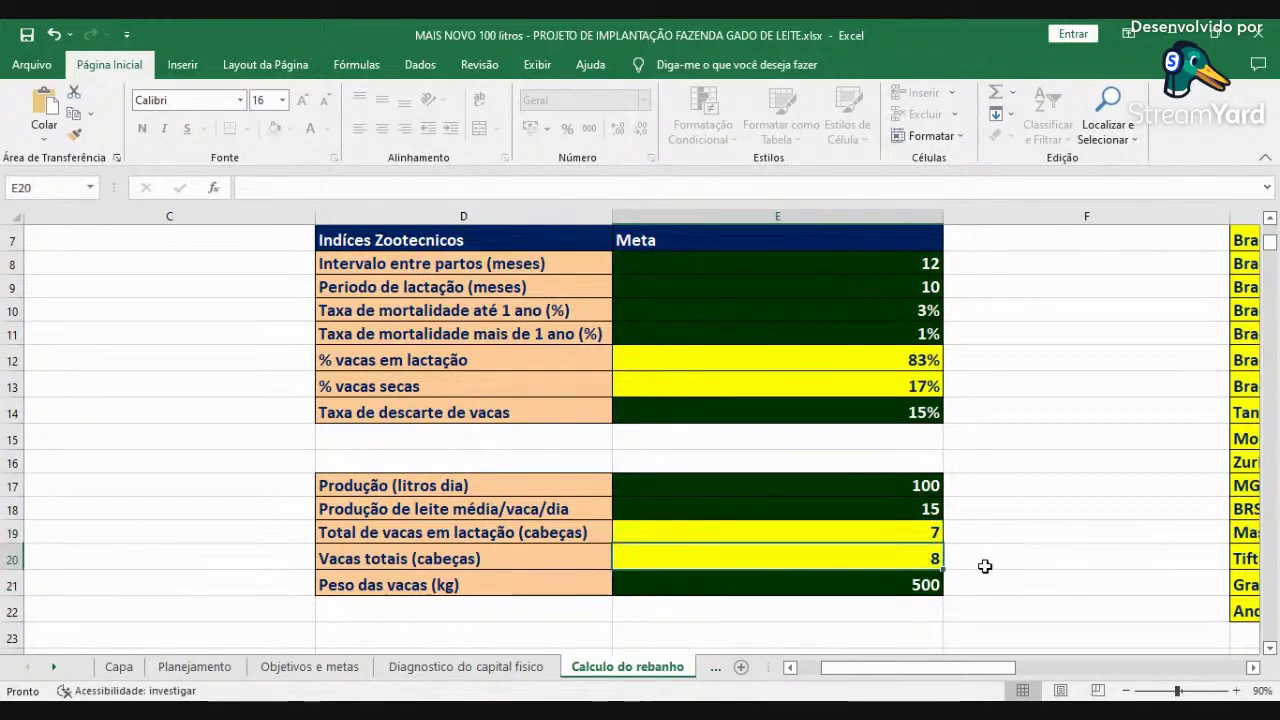
click(892, 588)
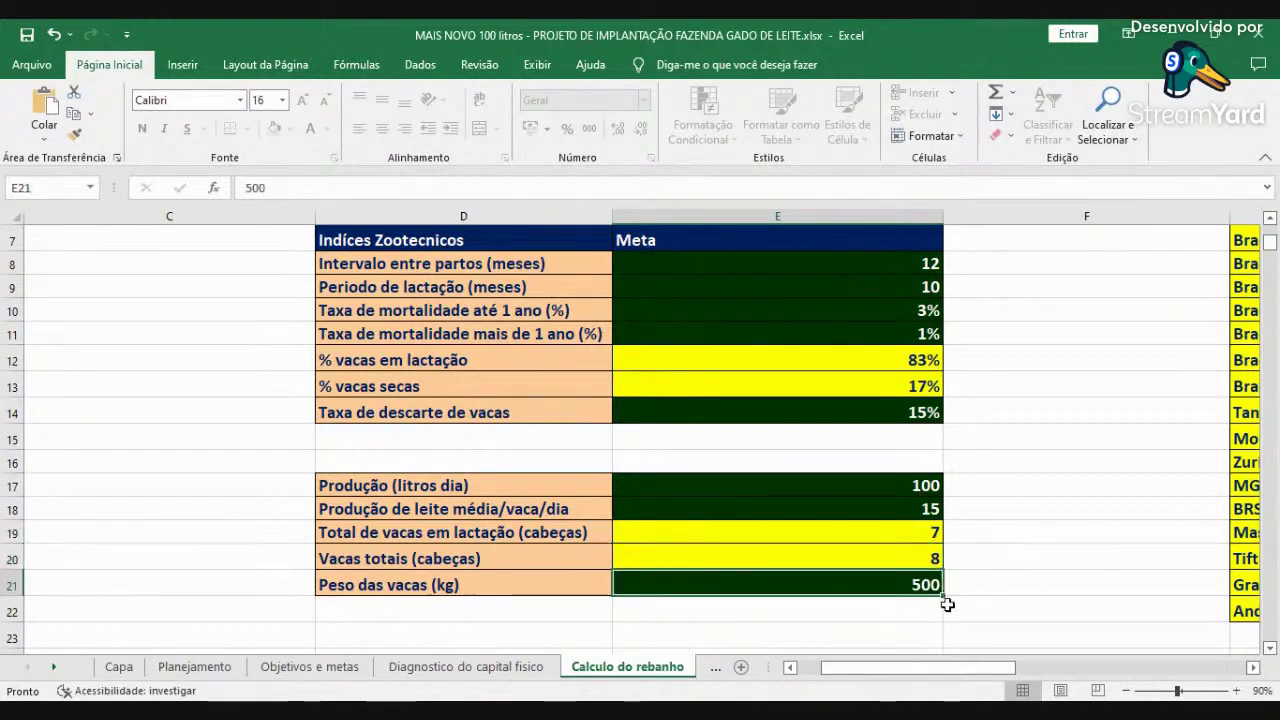
Examine the Indíces Zootecnicos targets in E8:E13, from calving interval, lactation period and mortality rates to lactating and dry cow percentages.
scroll(980, 587, up, 1)
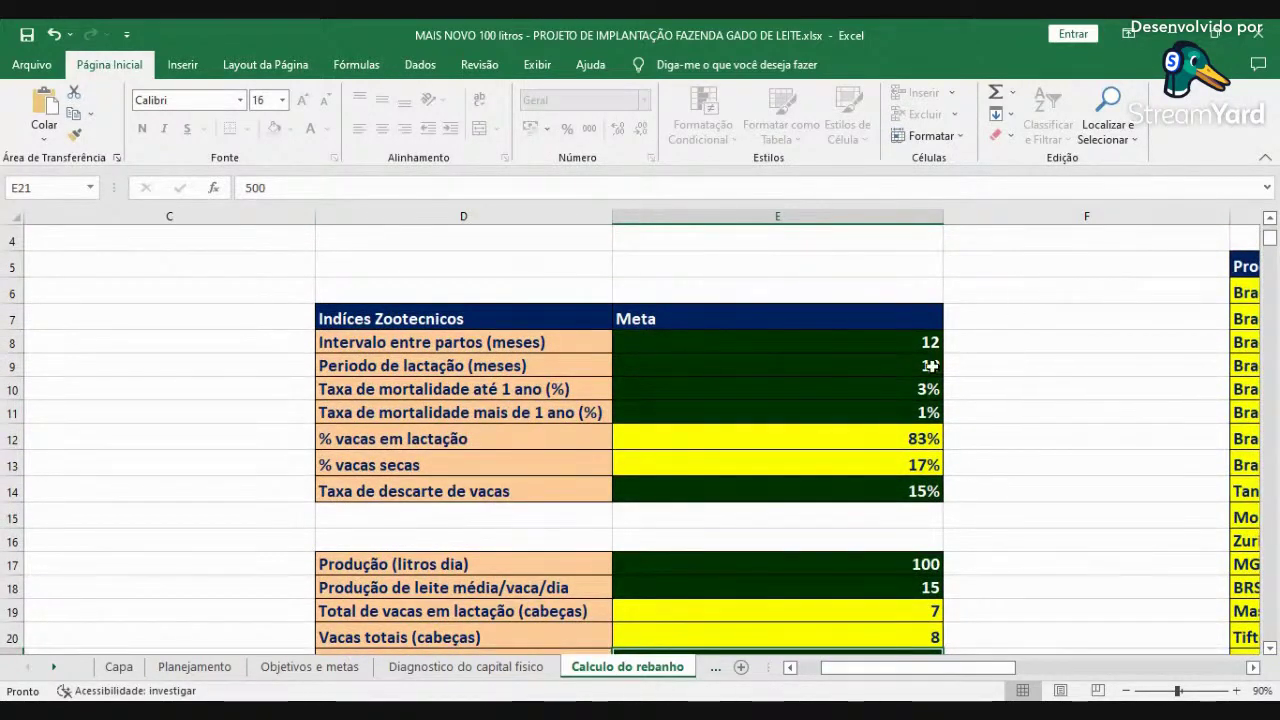
click(908, 342)
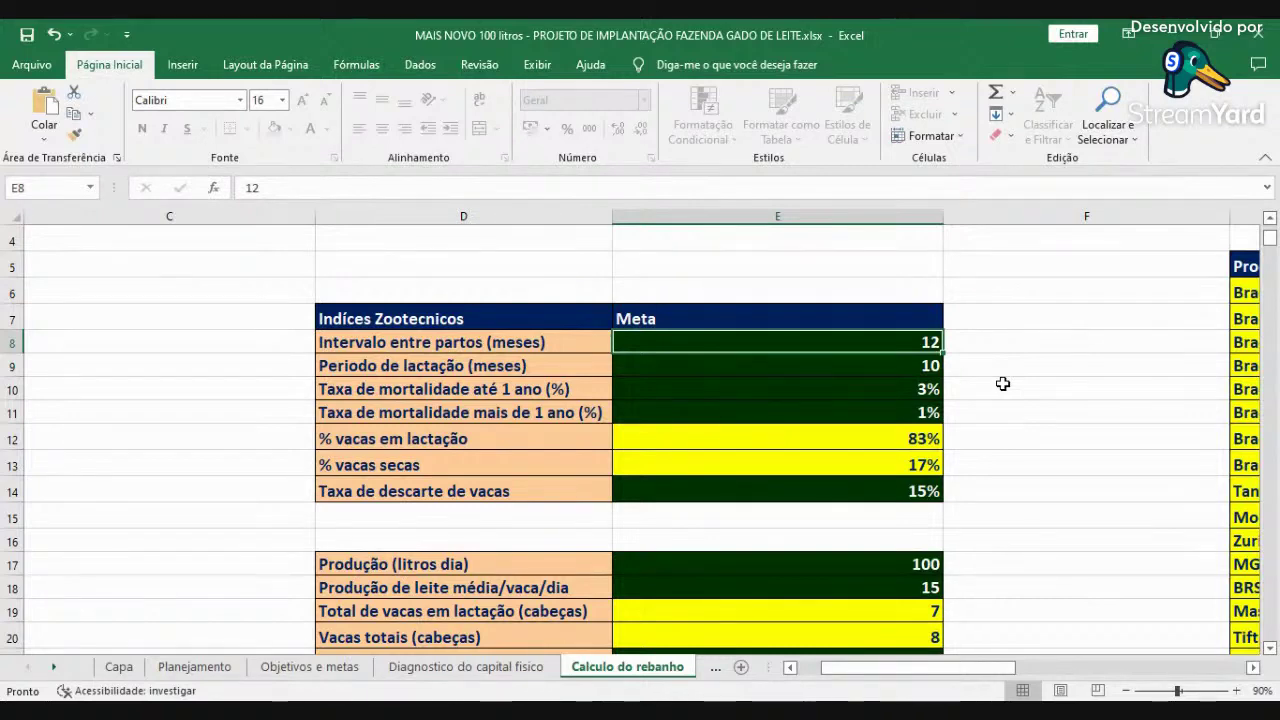
click(886, 367)
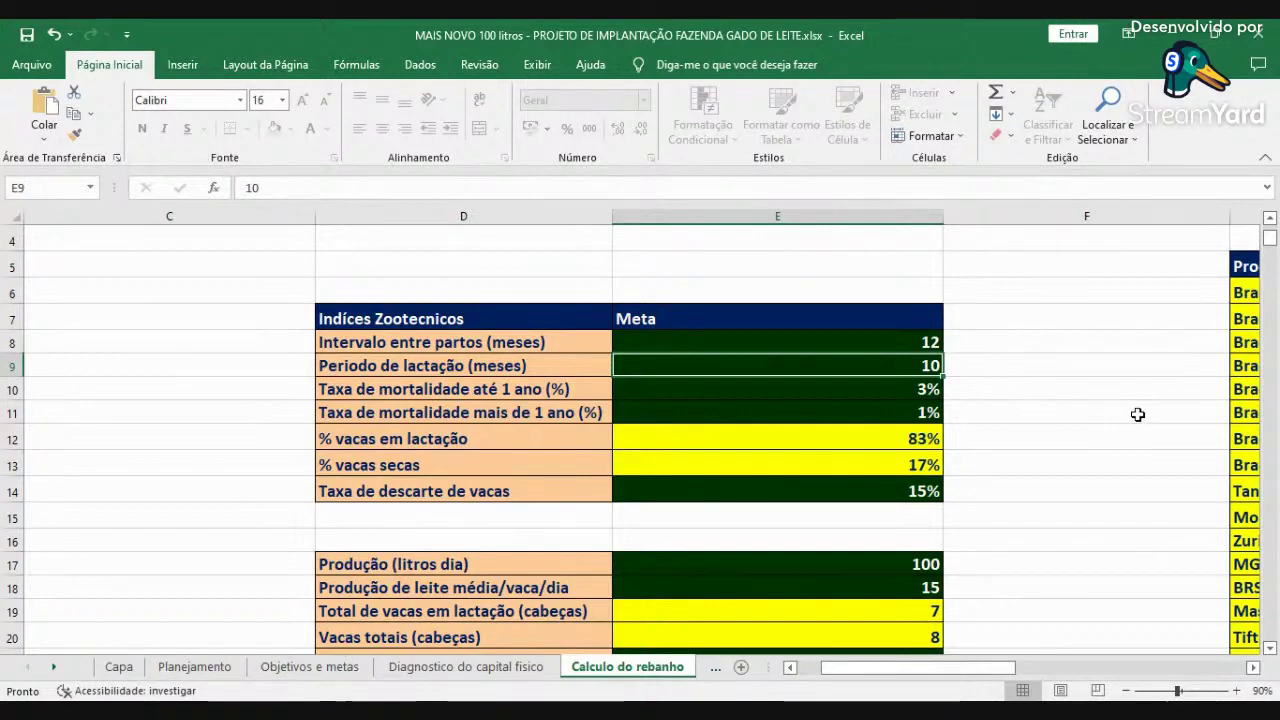
click(882, 390)
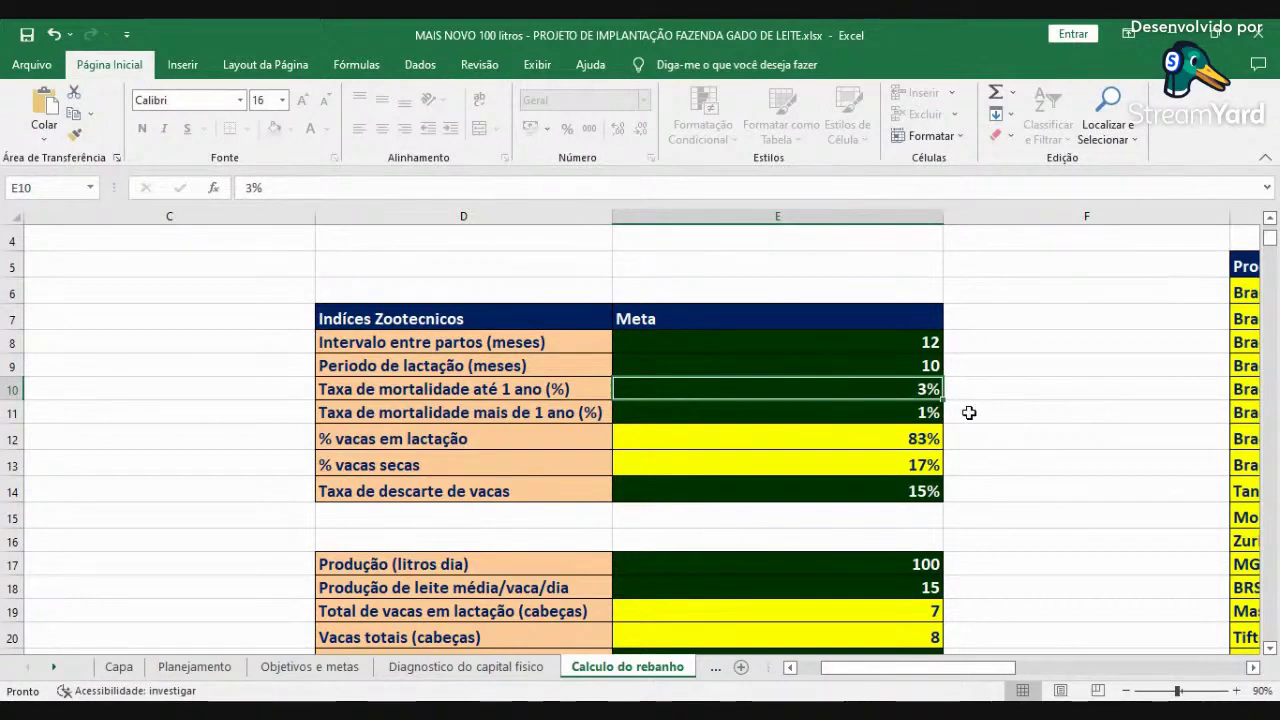
click(887, 416)
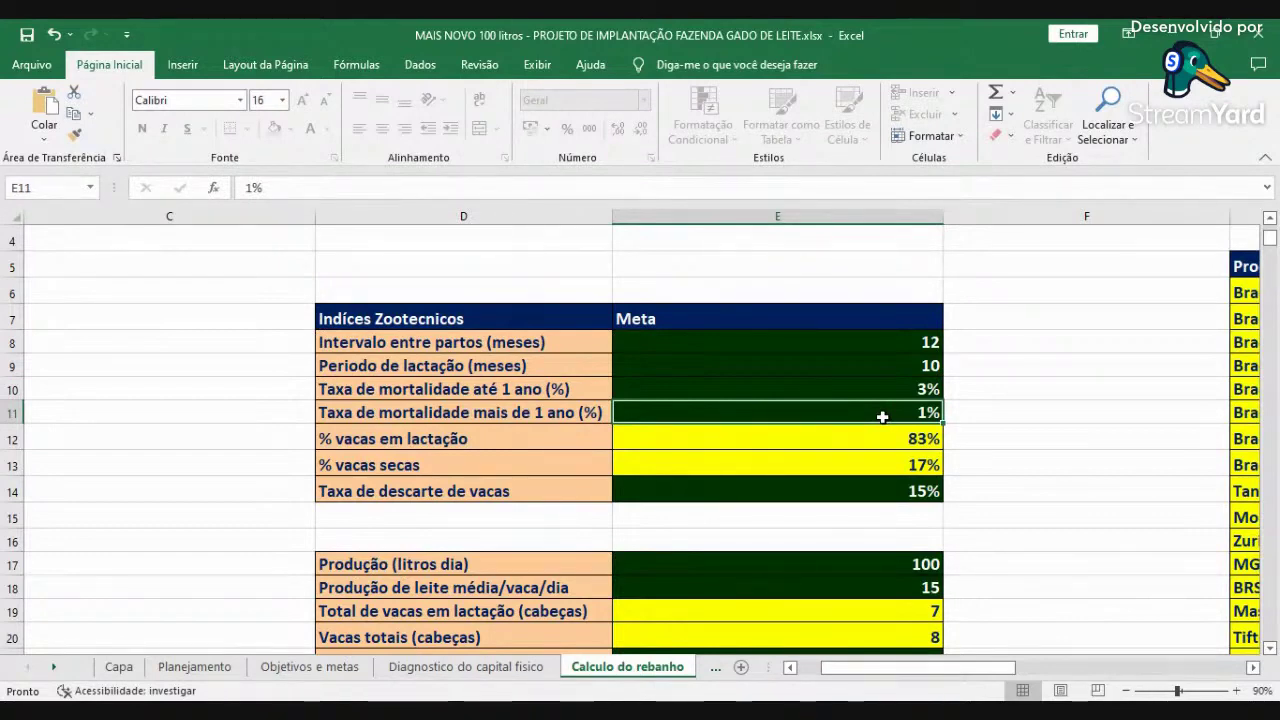
click(843, 438)
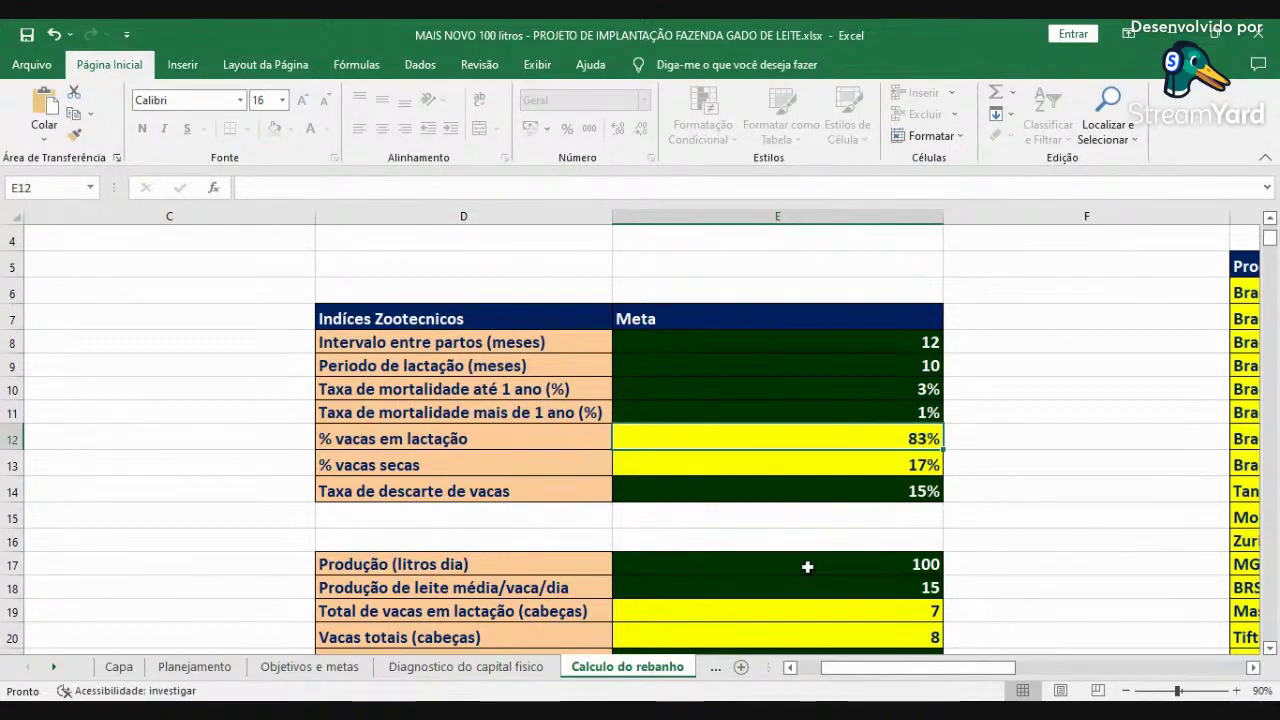
click(844, 457)
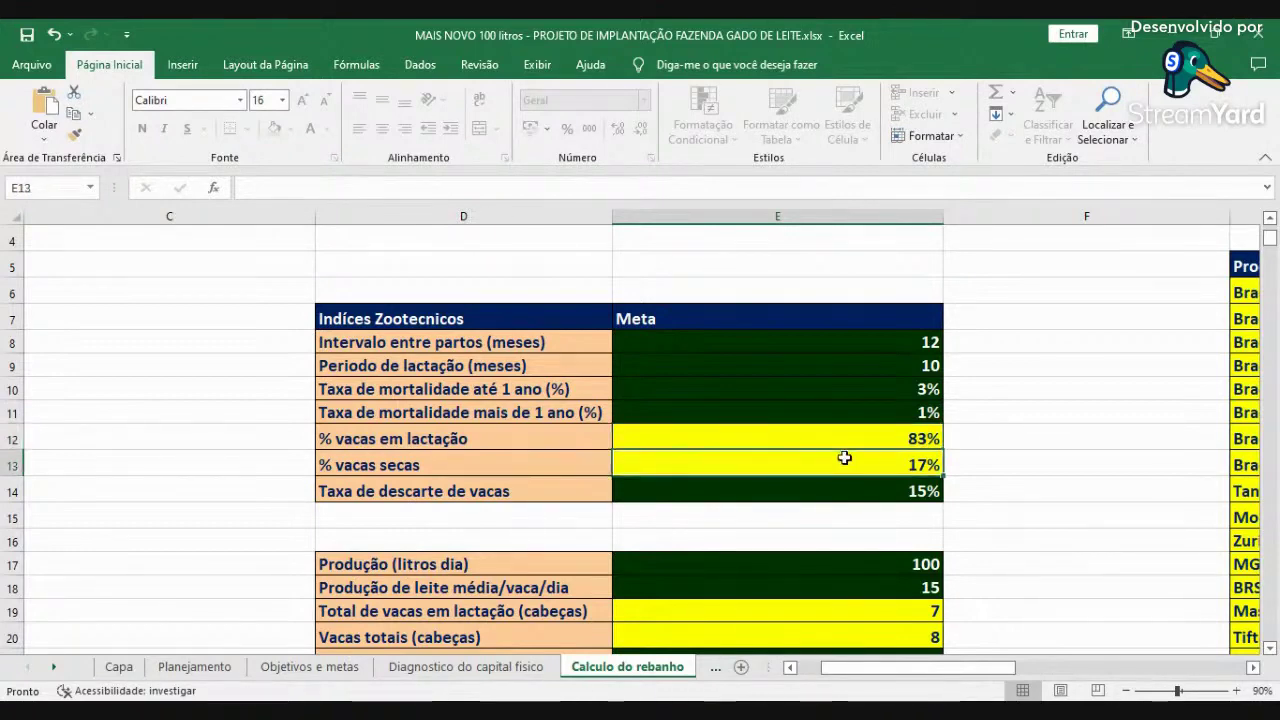
Examine the Indíces Zootecnicos targets for lactating cow percentage, calving interval, lactation period and cow culling rate in E12, E8, E9 and E14.
click(920, 435)
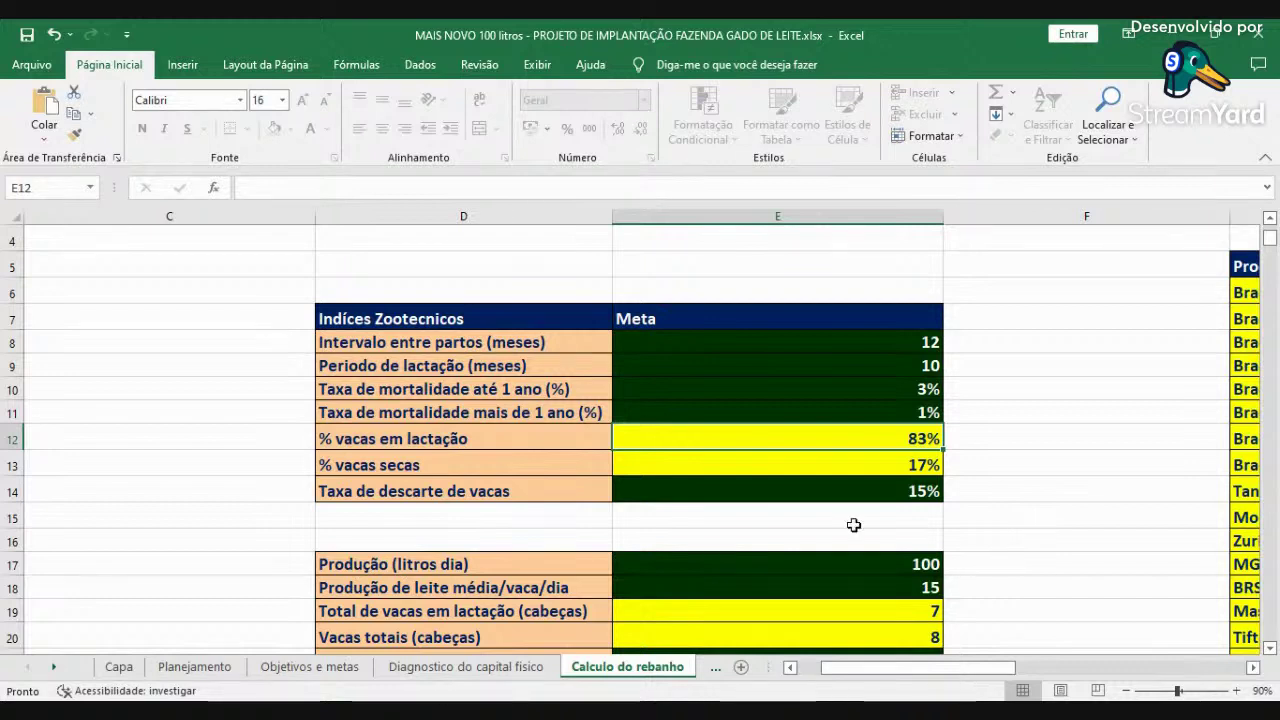
click(828, 335)
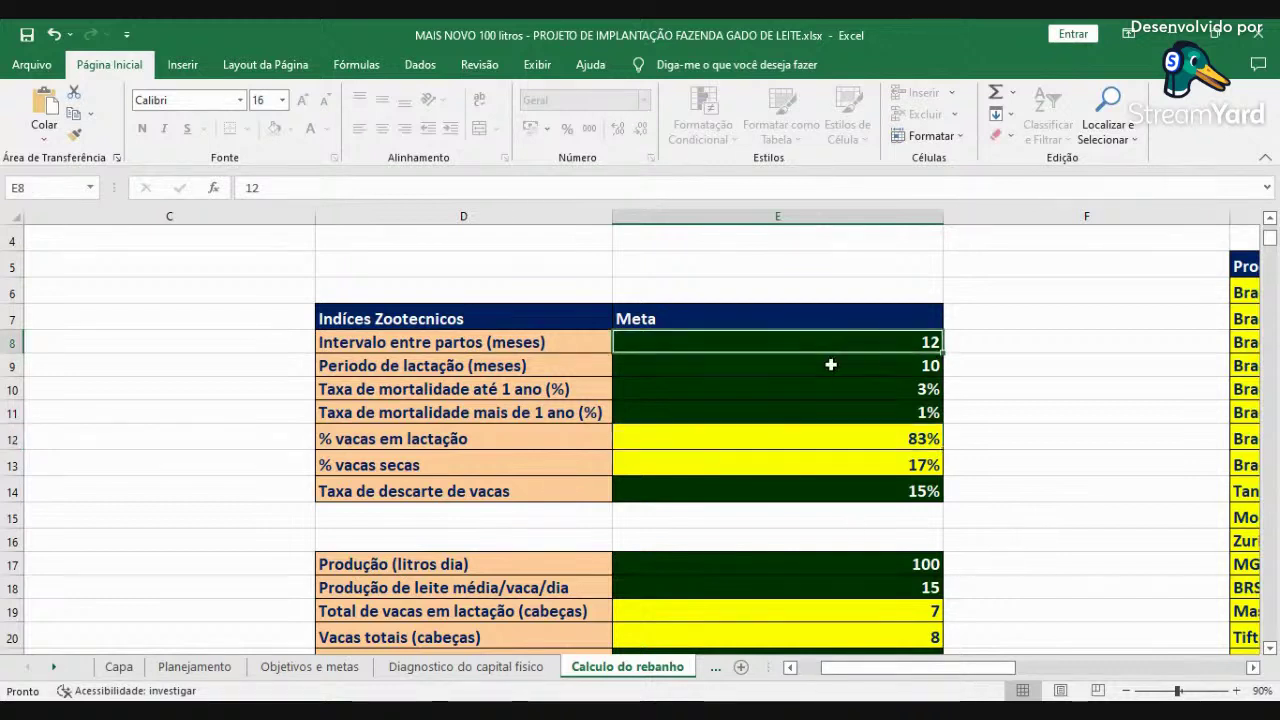
click(832, 365)
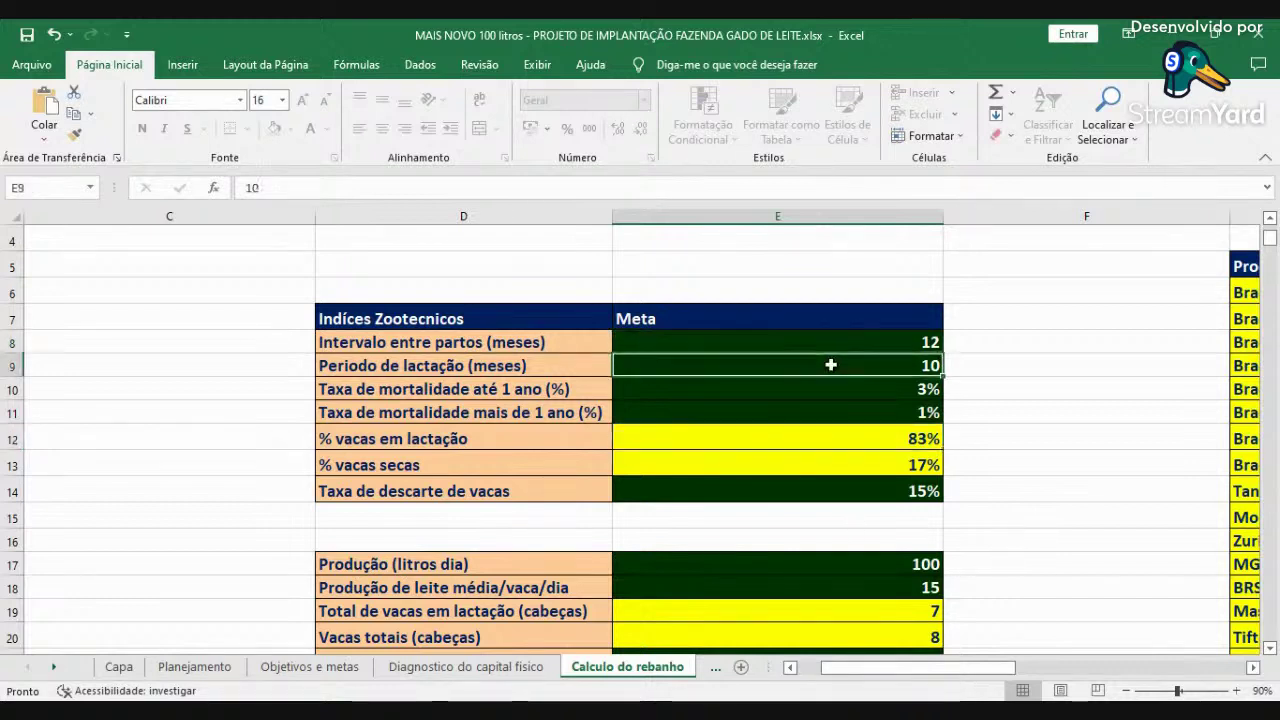
click(886, 487)
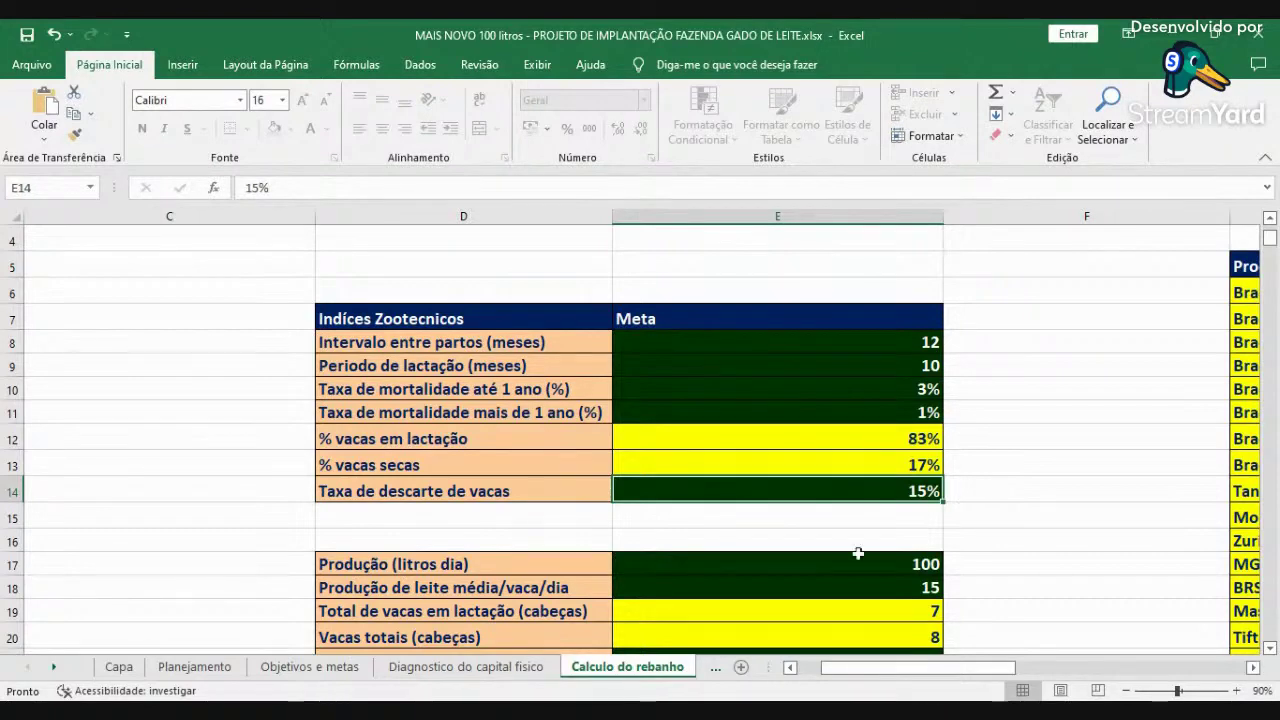
Examine the Composição do rebanho goals in B8:B17 category by category, from Vacas totais through calves and heifers to Rufioes / touros and Total.
scroll(783, 580, up, 3)
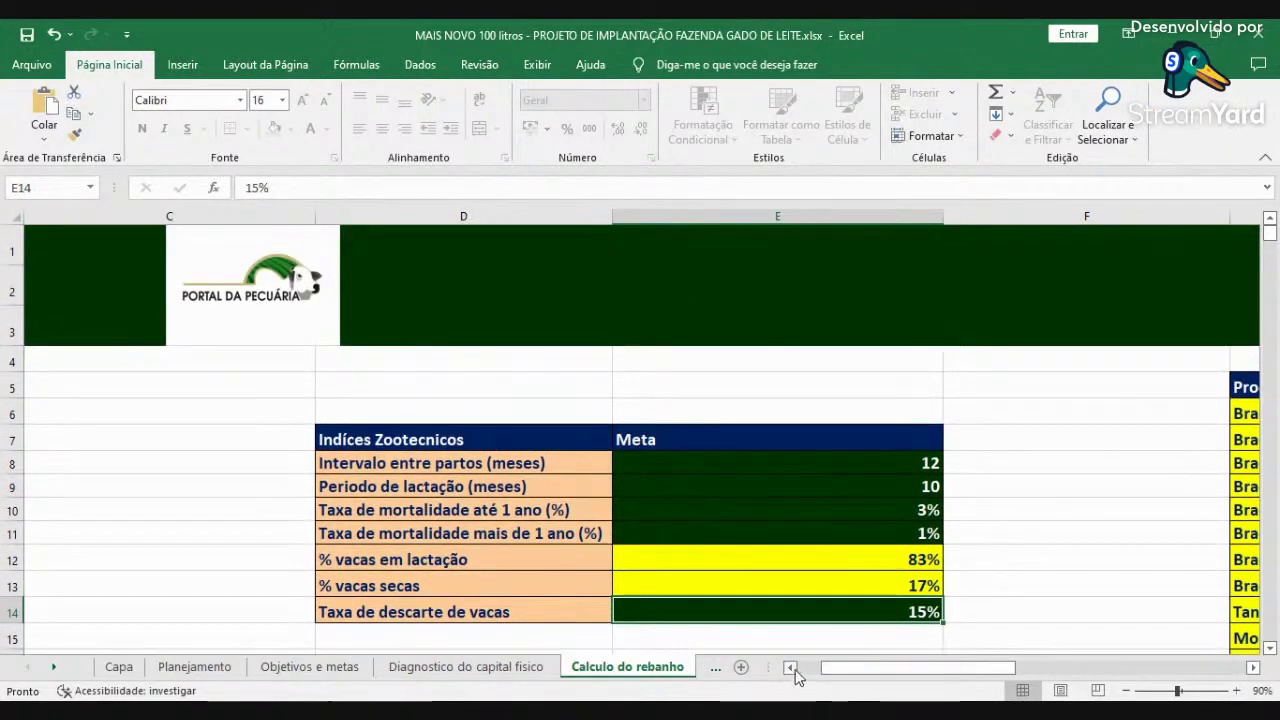
click(792, 667)
scroll(652, 500, down, 1)
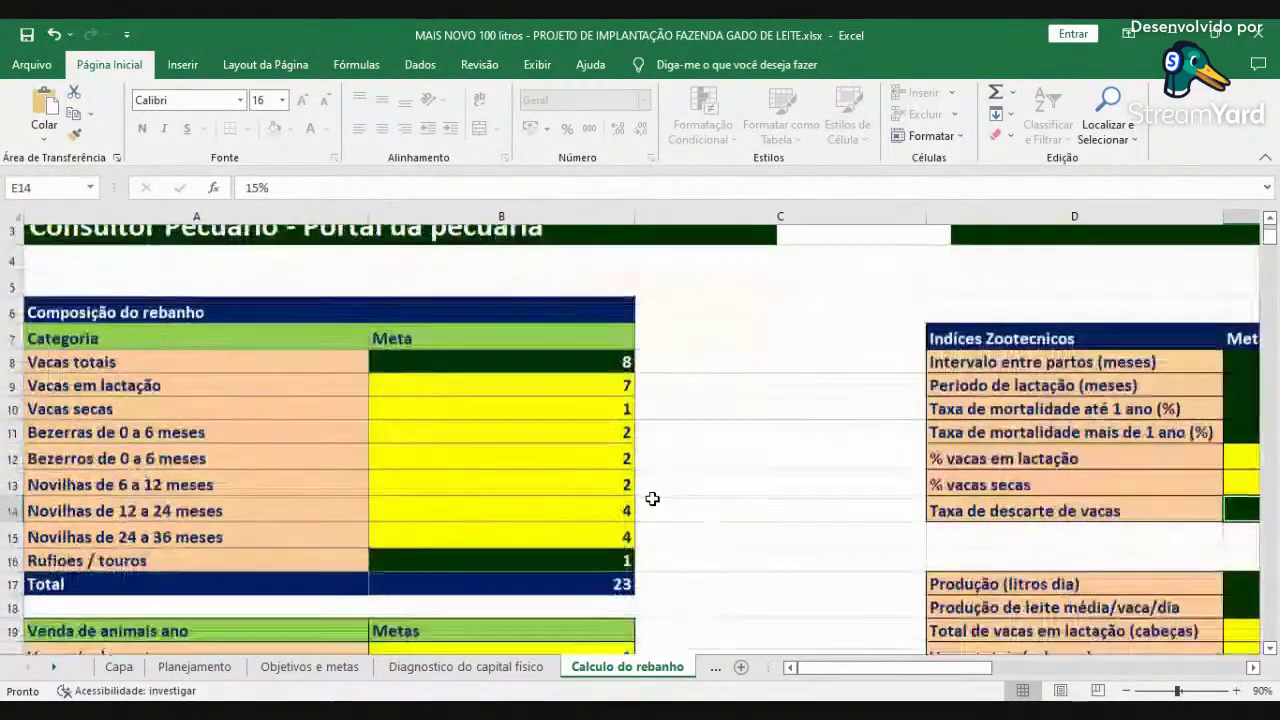
click(579, 343)
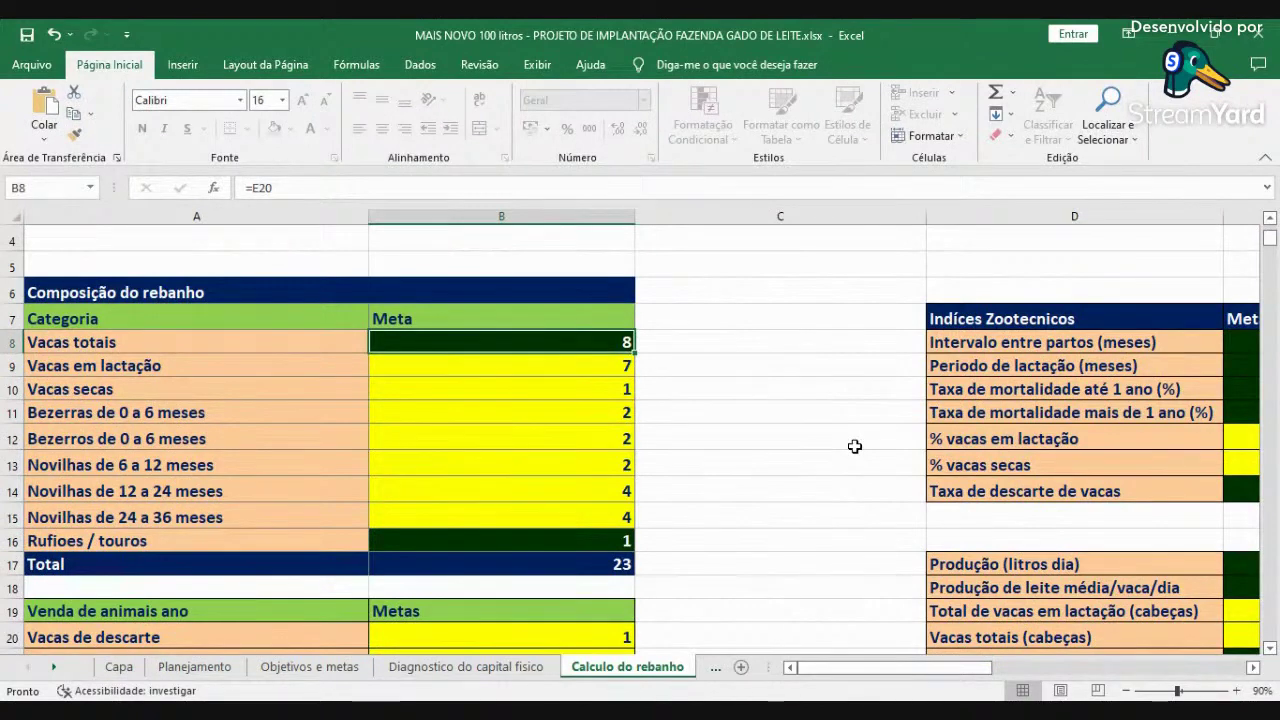
key(Down)
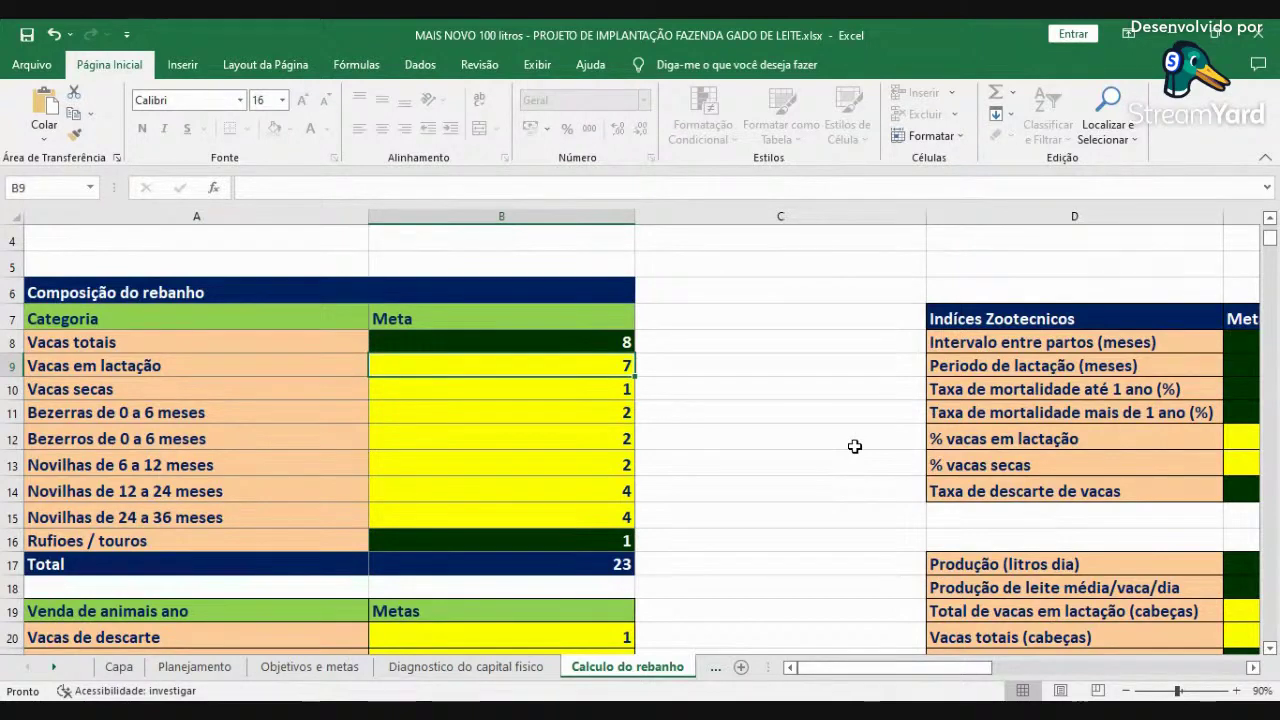
key(Down)
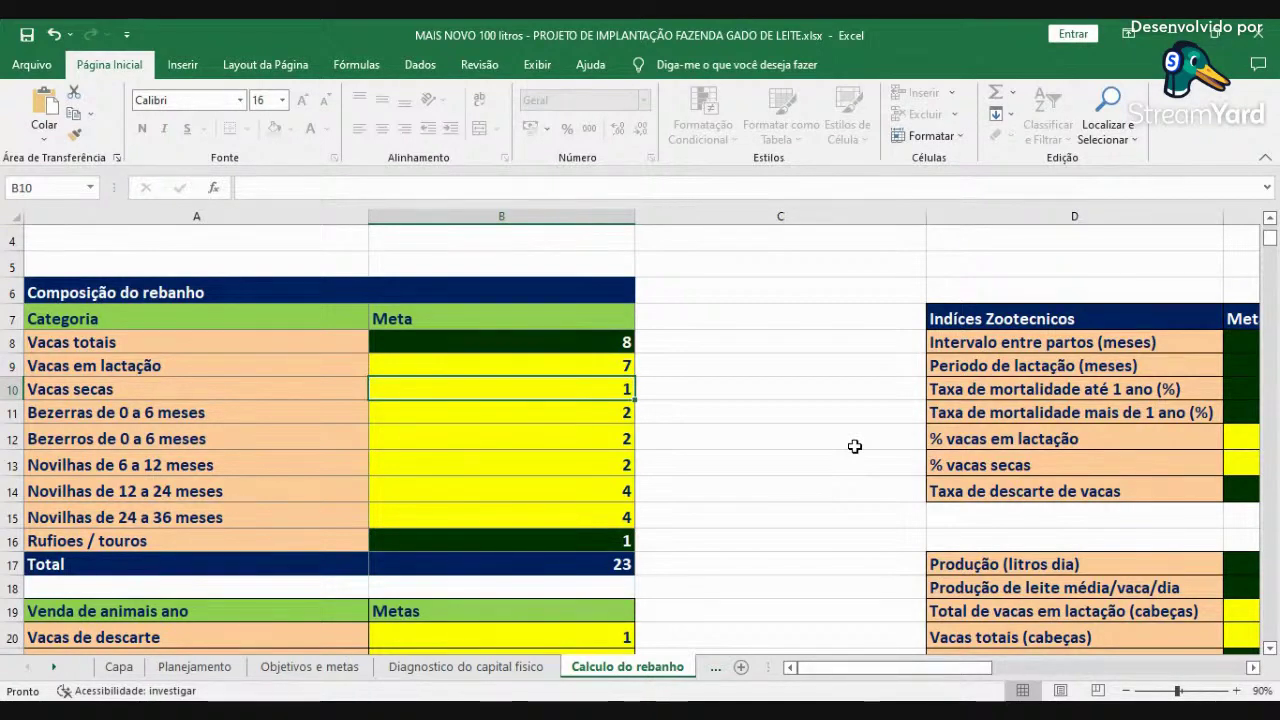
key(Down)
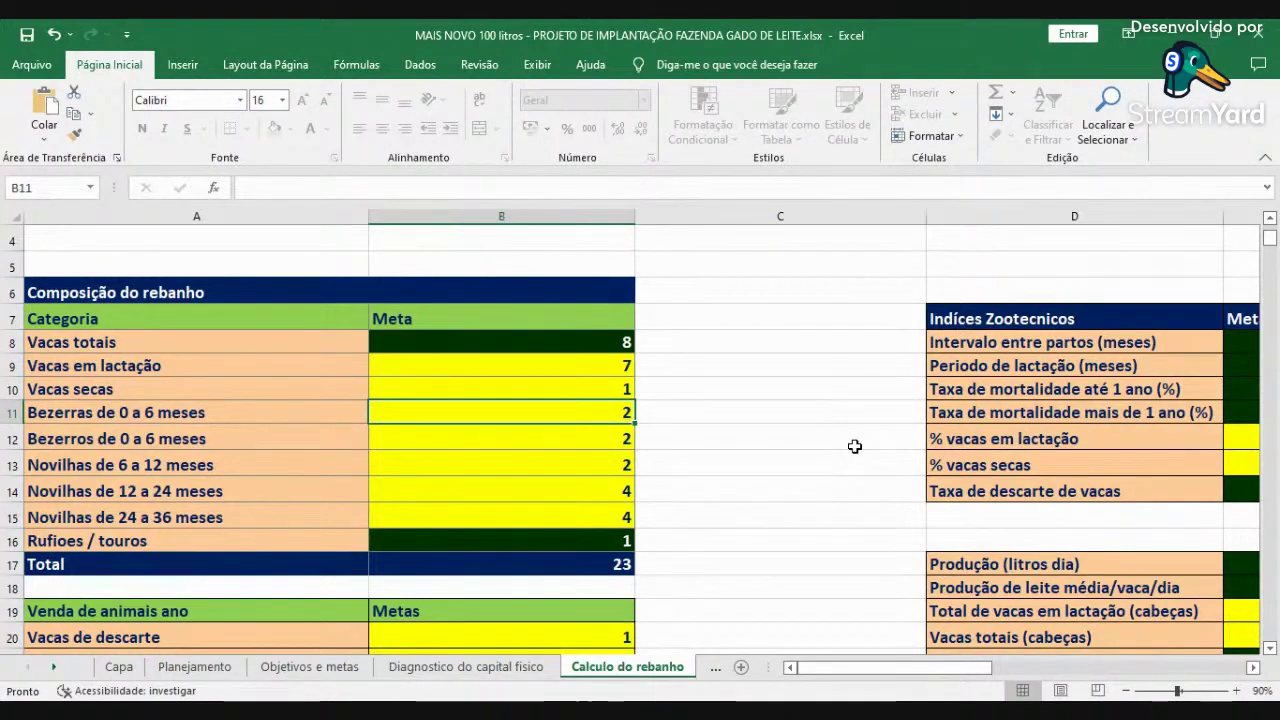
key(Down)
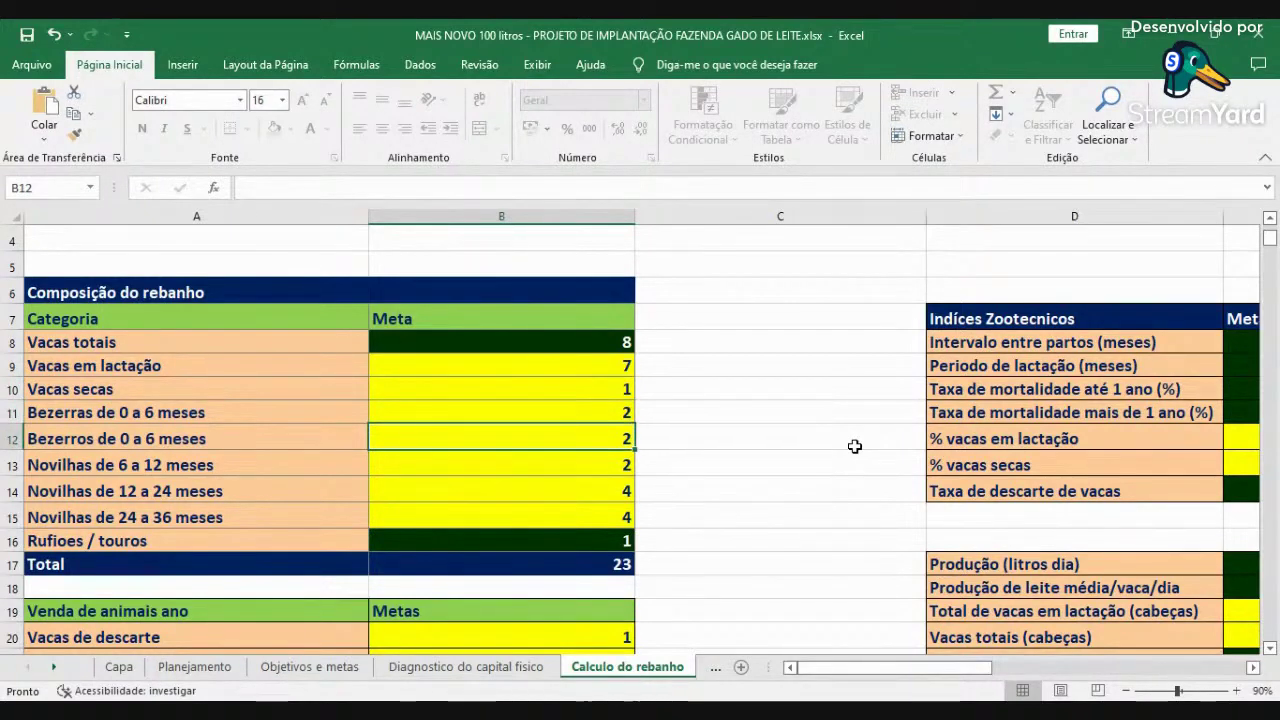
key(Down)
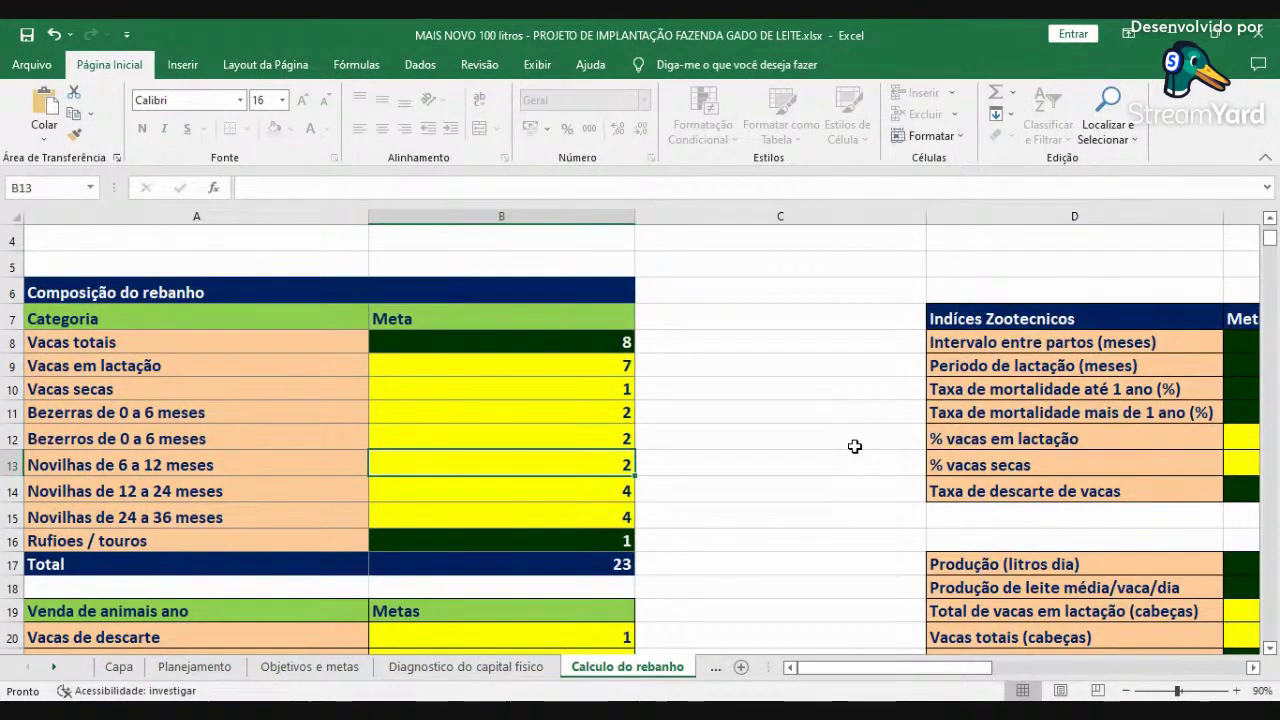
key(Down)
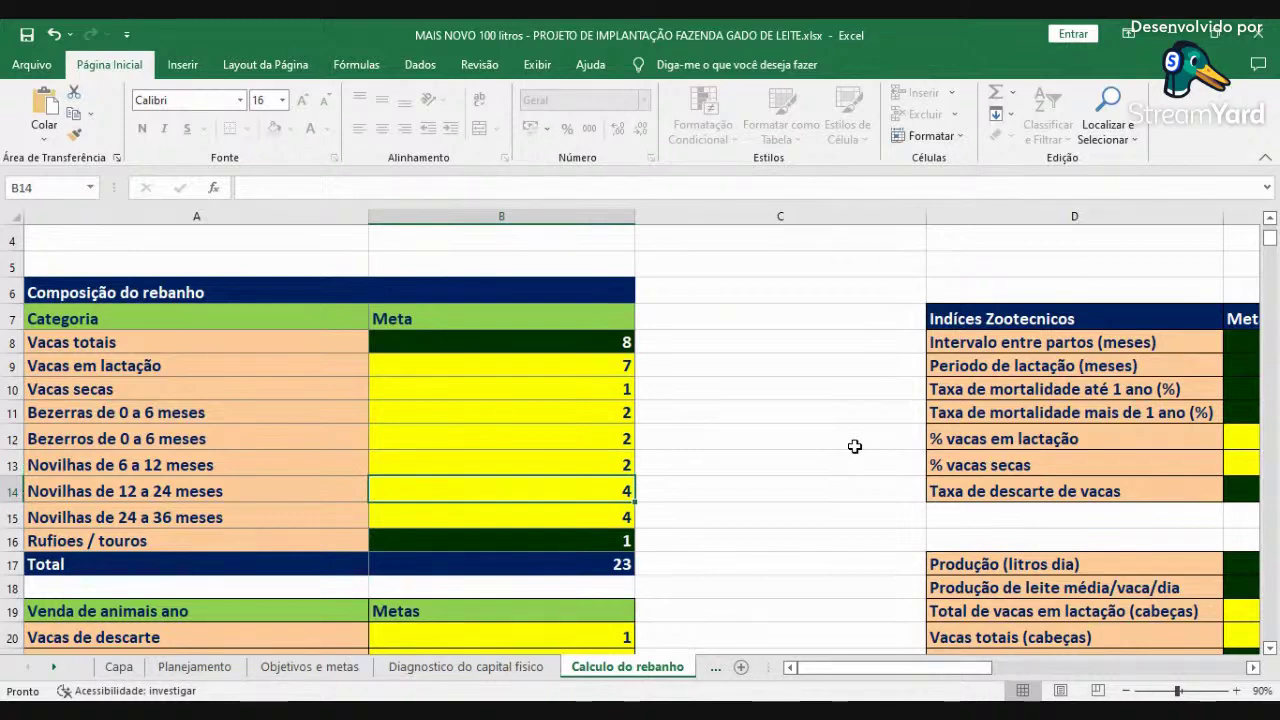
key(Down)
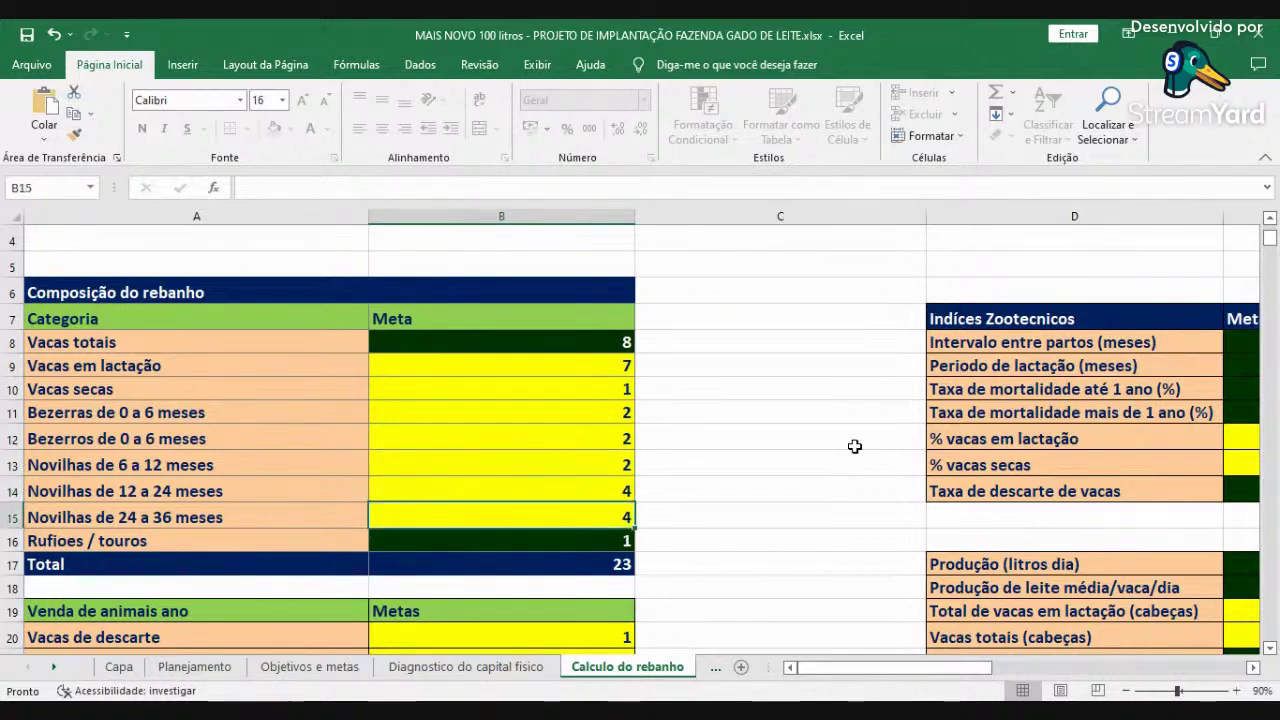
key(Down)
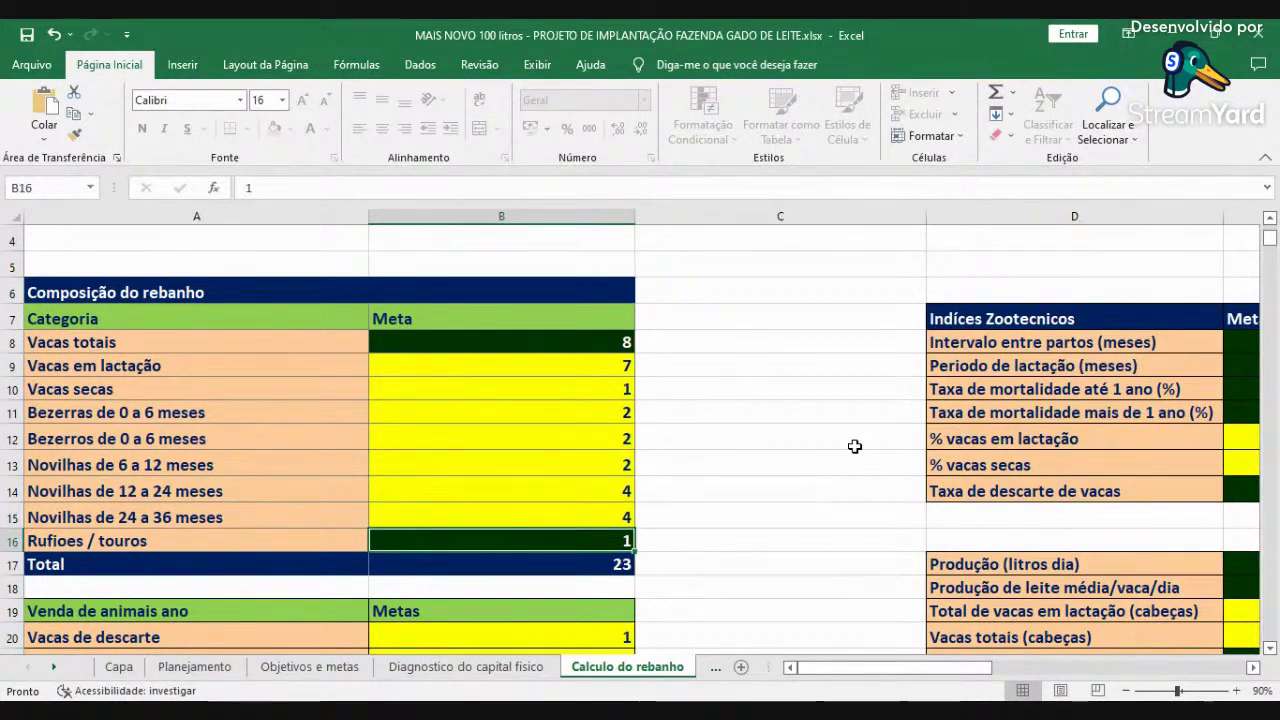
key(Down)
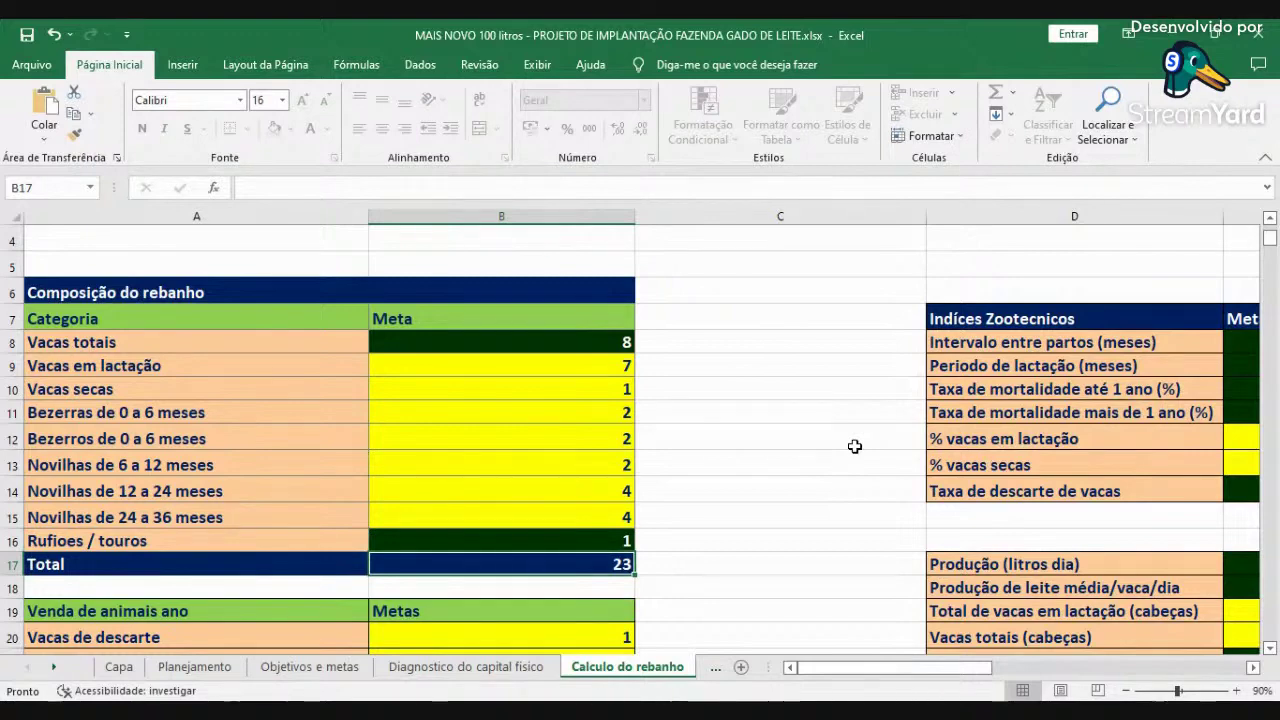
Look through the Venda de animais ano goals in B20:B25, returning to Vacas de descarte in B20.
key(Down)
key(Down)
key(Down)
key(Down)
key(Down)
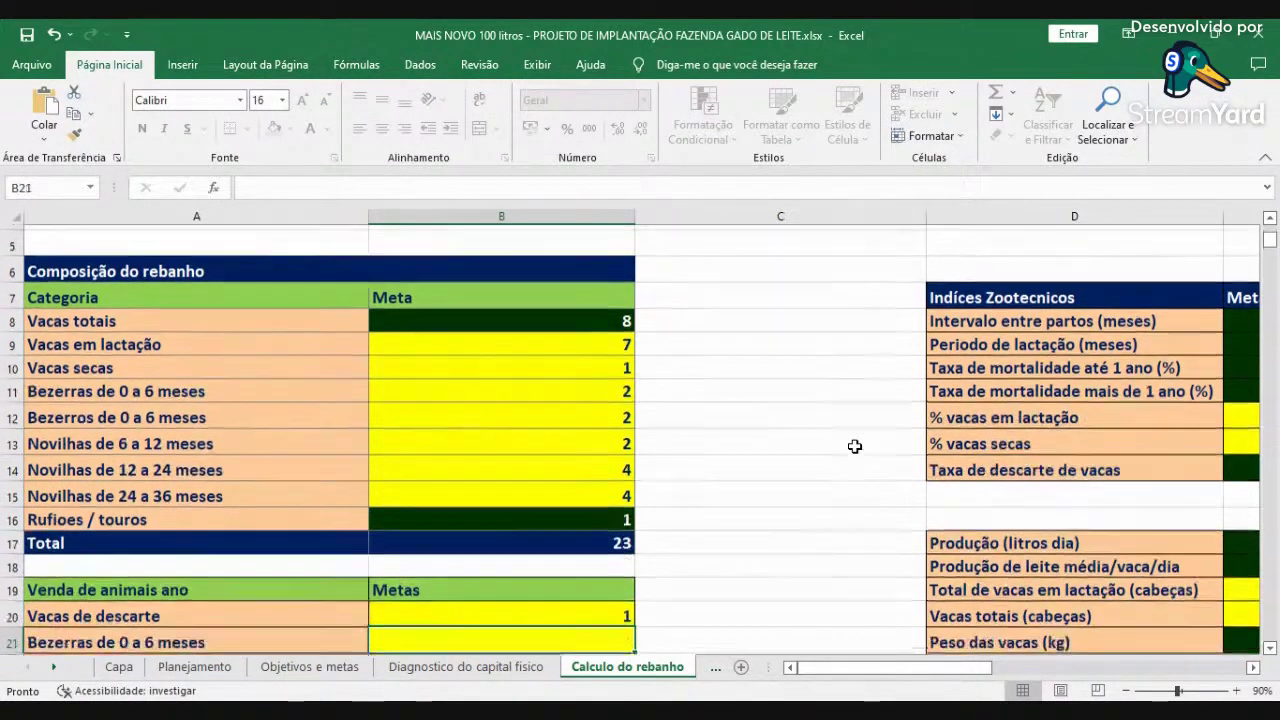
key(Down)
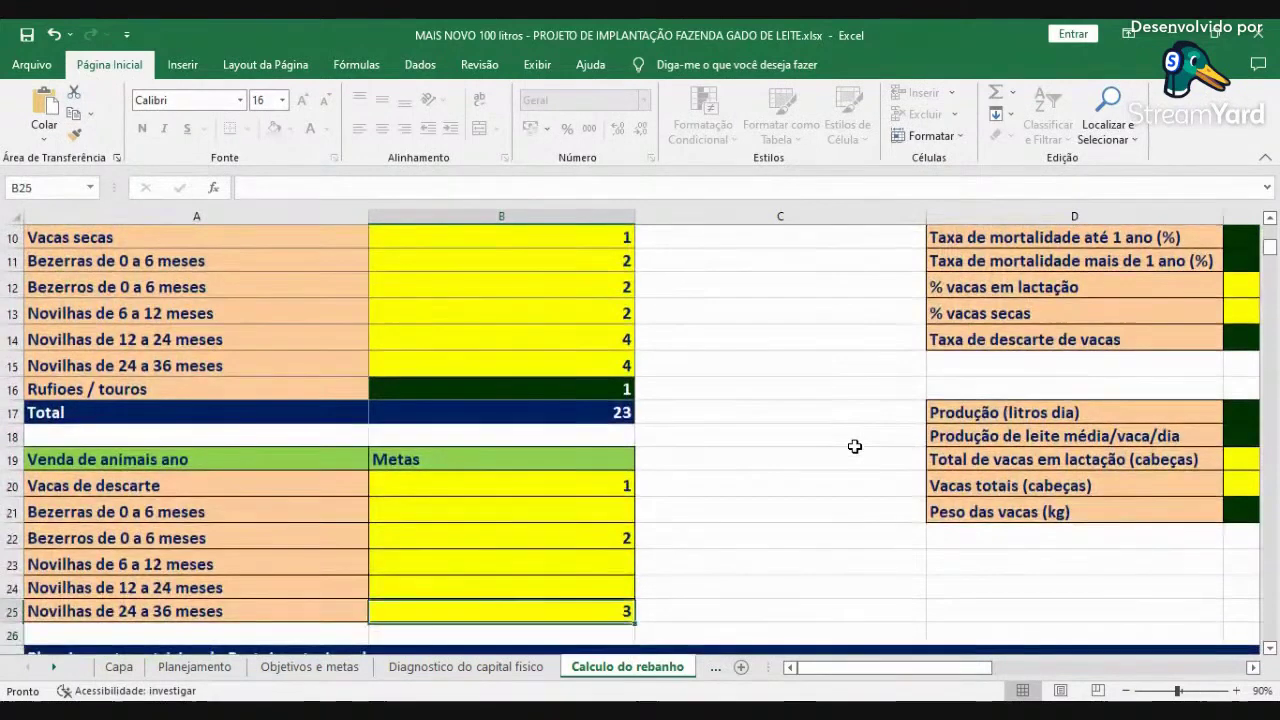
key(Up)
key(Up)
key(Up)
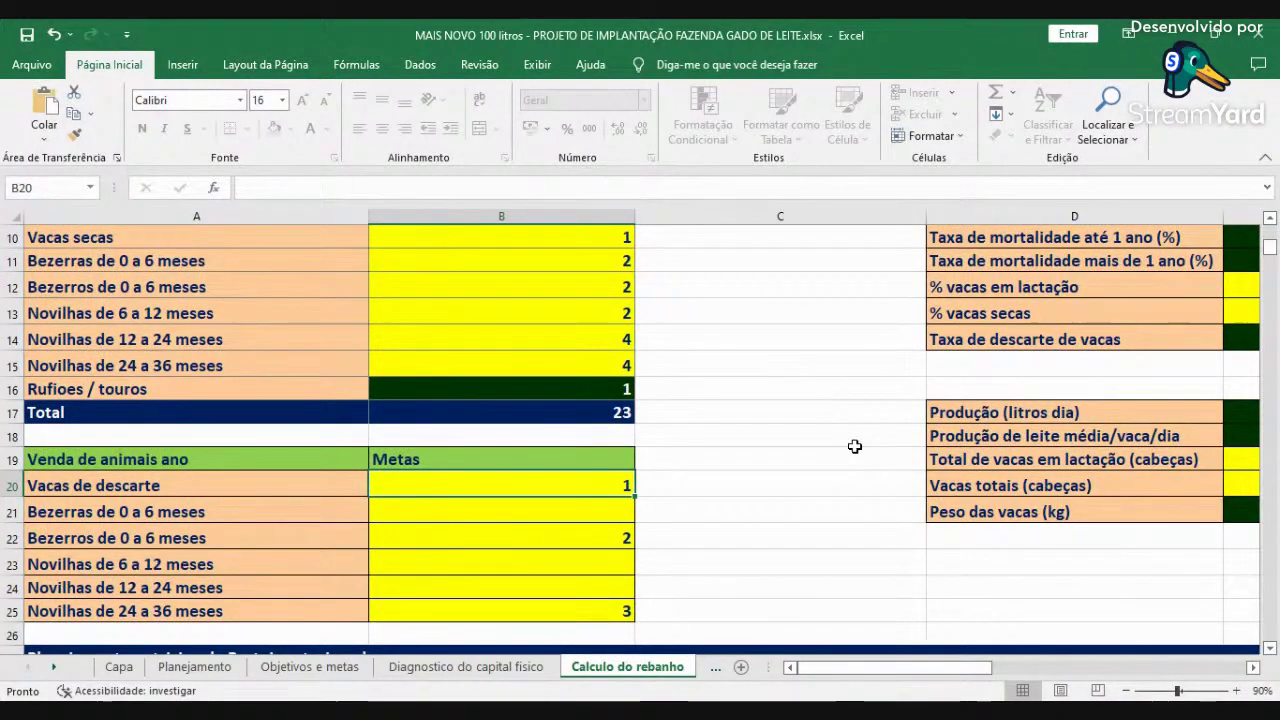
Compare the yearly sale goals for Bezerros de 0 a 6 meses in B22, Novilhas de 24 a 36 meses in B25 and Vacas de descarte in B20.
click(628, 533)
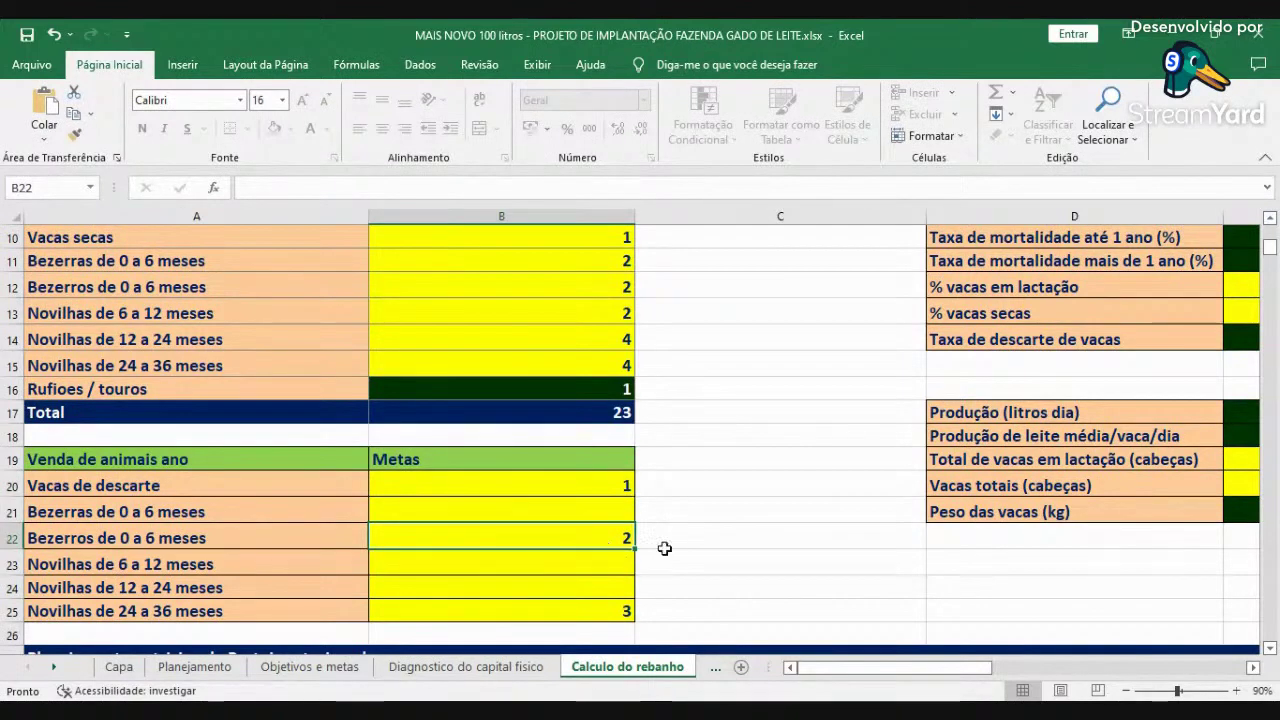
click(210, 537)
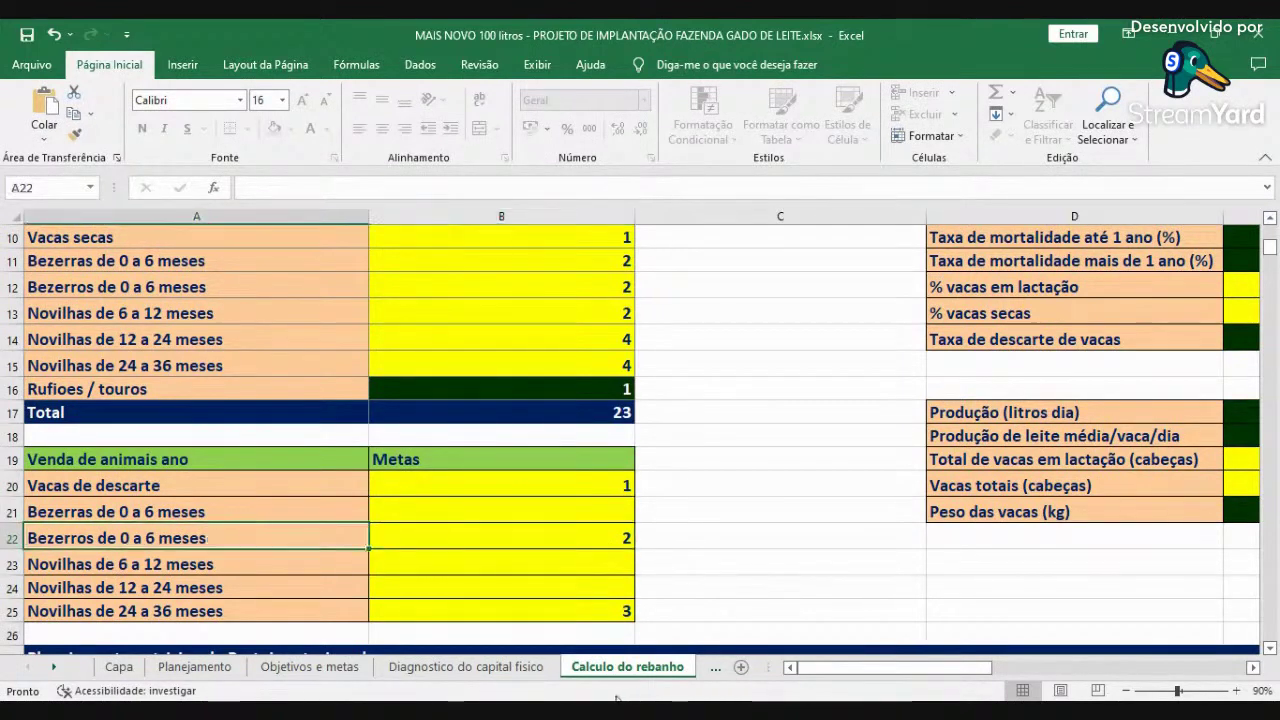
click(583, 606)
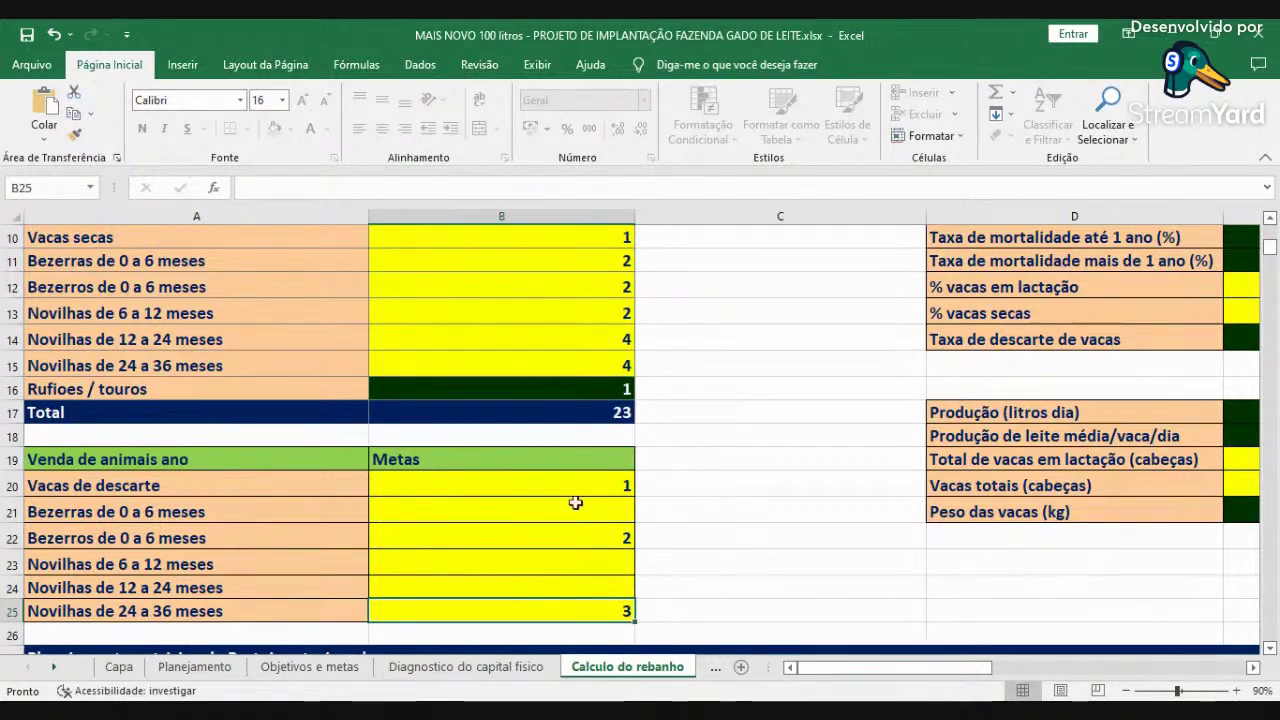
click(615, 538)
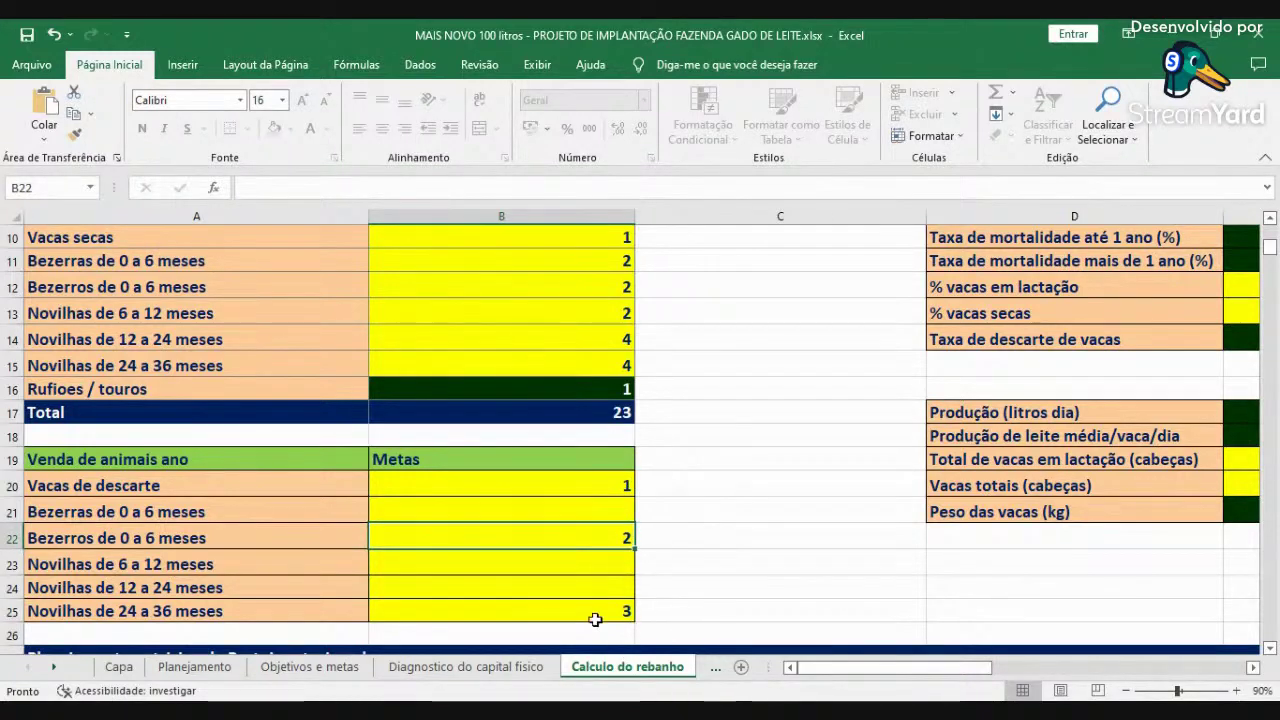
click(597, 610)
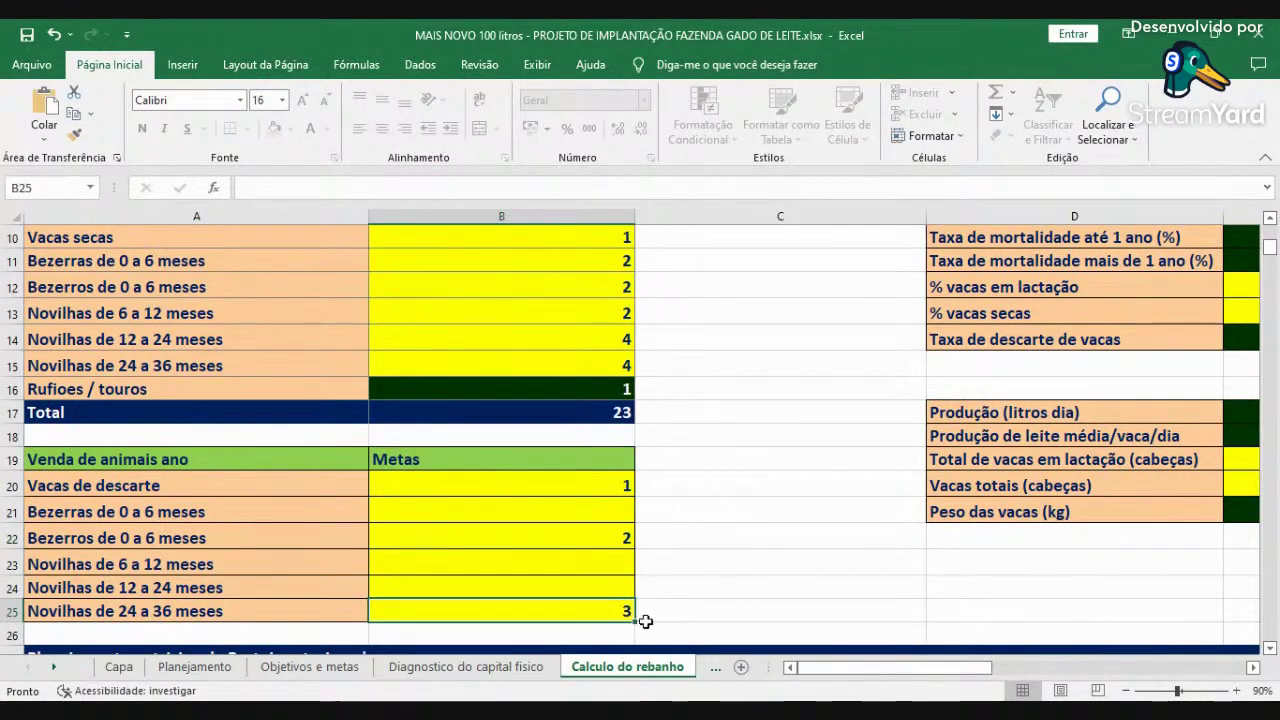
drag(626, 482, 751, 563)
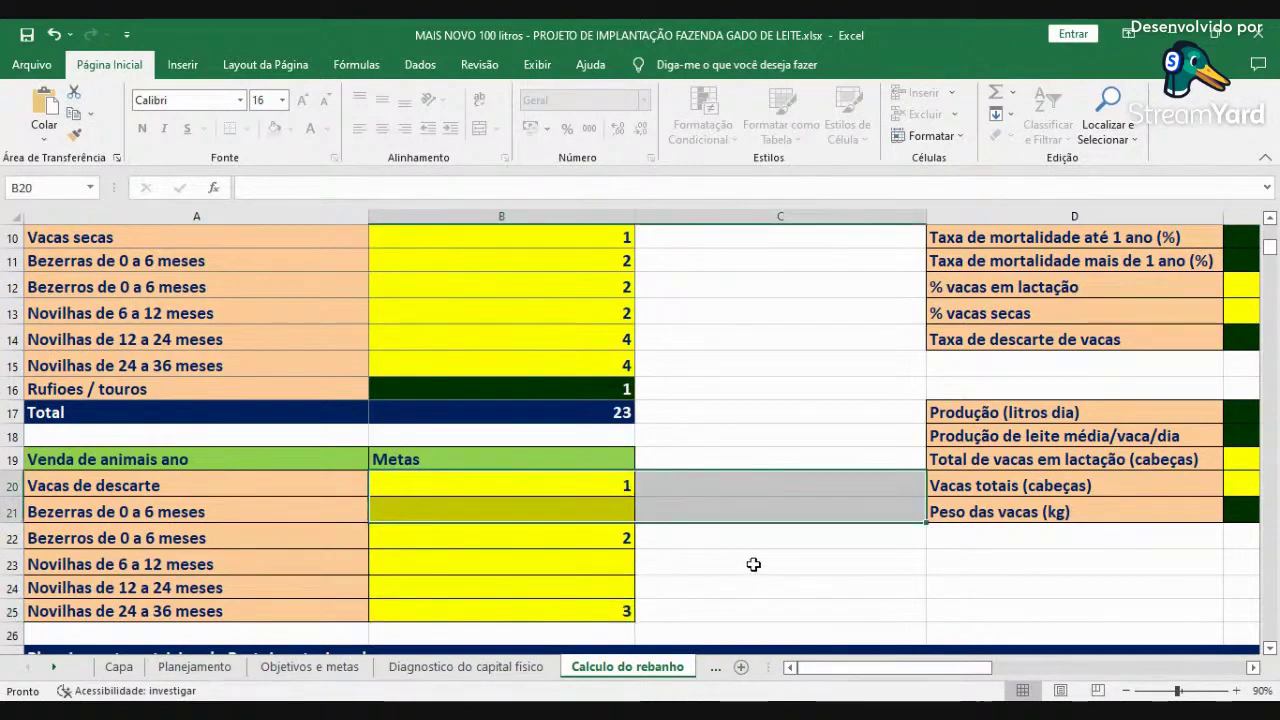
click(628, 486)
Compare the Vacas em lactação + touros ou rufioes category of Planejamento nutricional in row 29 with the Vacas em lactação goal in B9.
scroll(702, 589, down, 3)
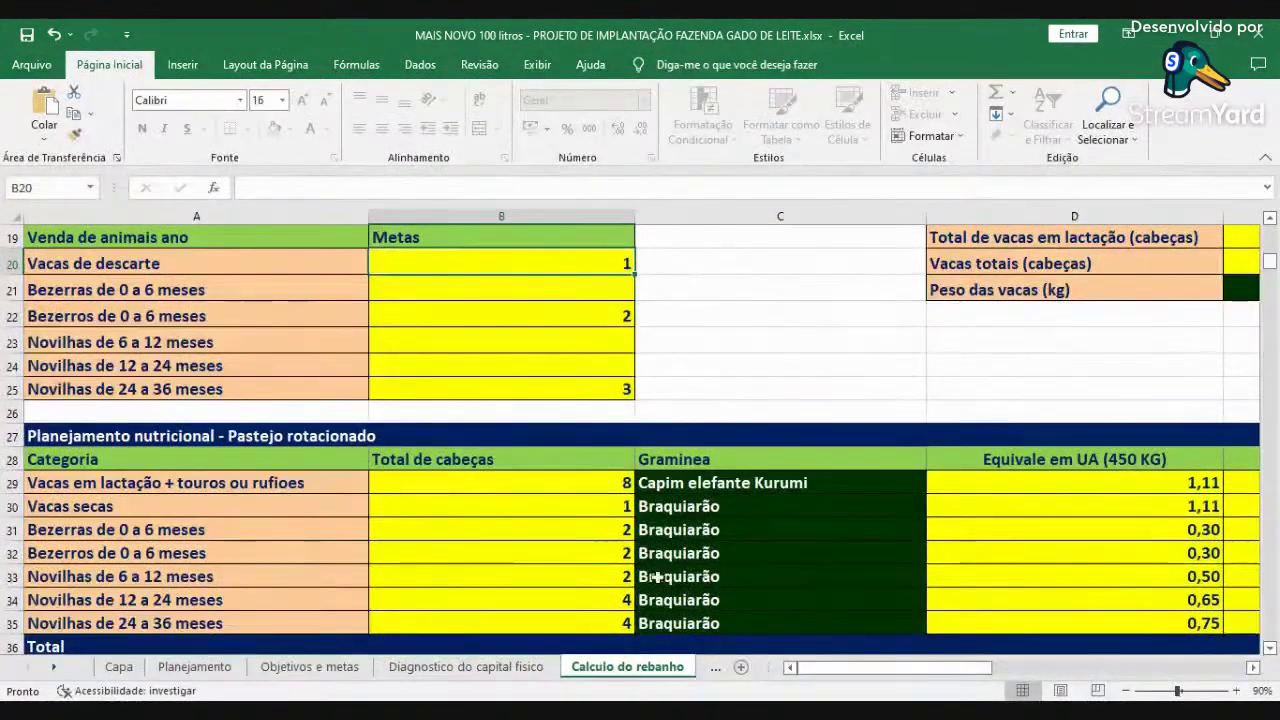
click(277, 482)
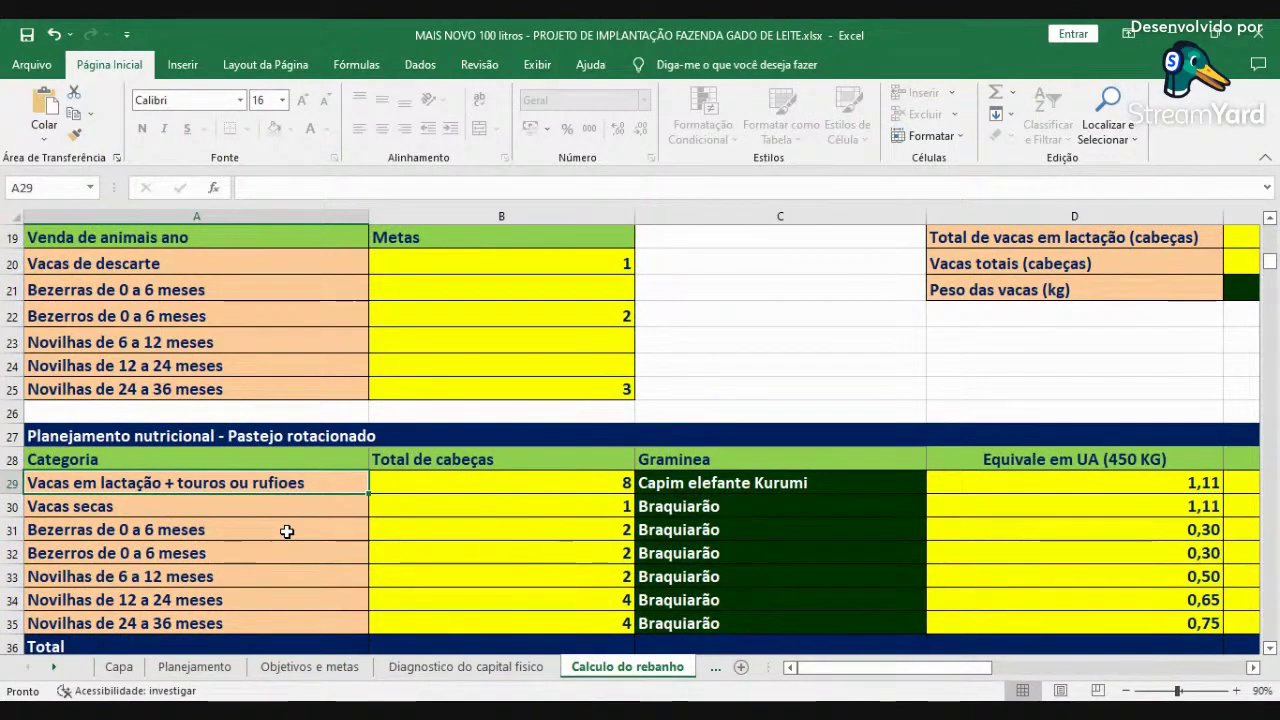
scroll(567, 357, up, 5)
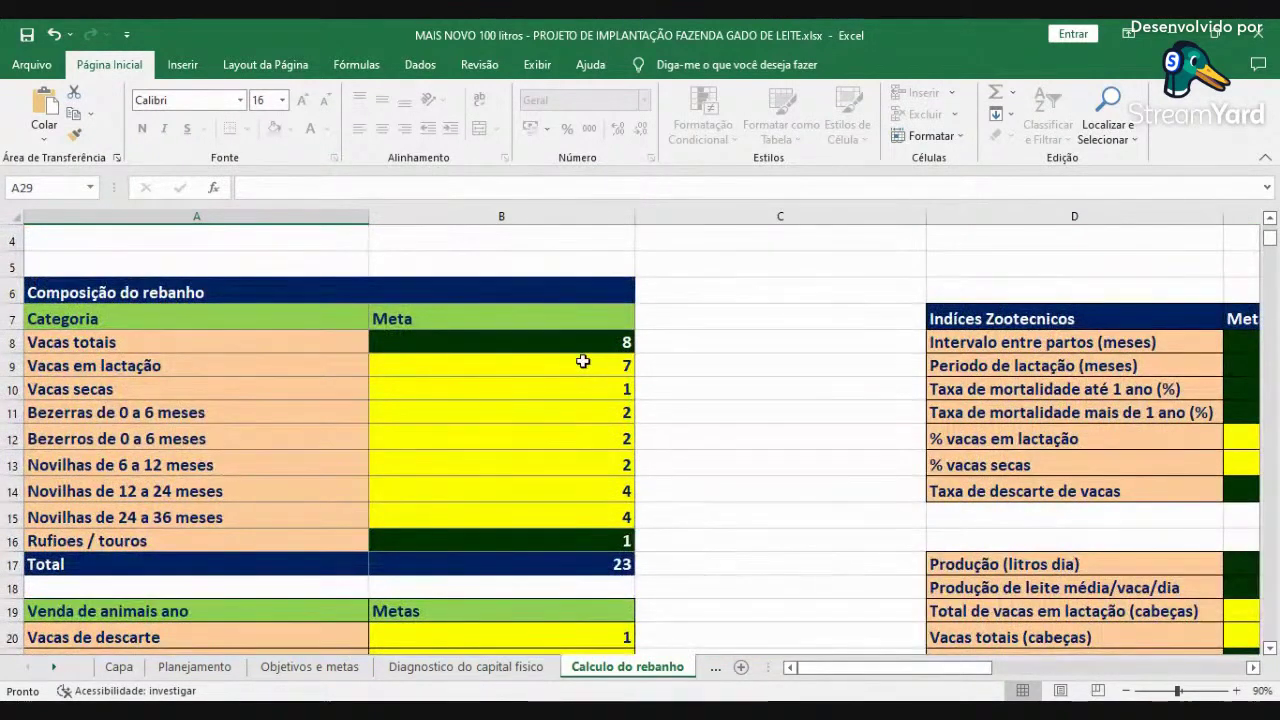
click(583, 361)
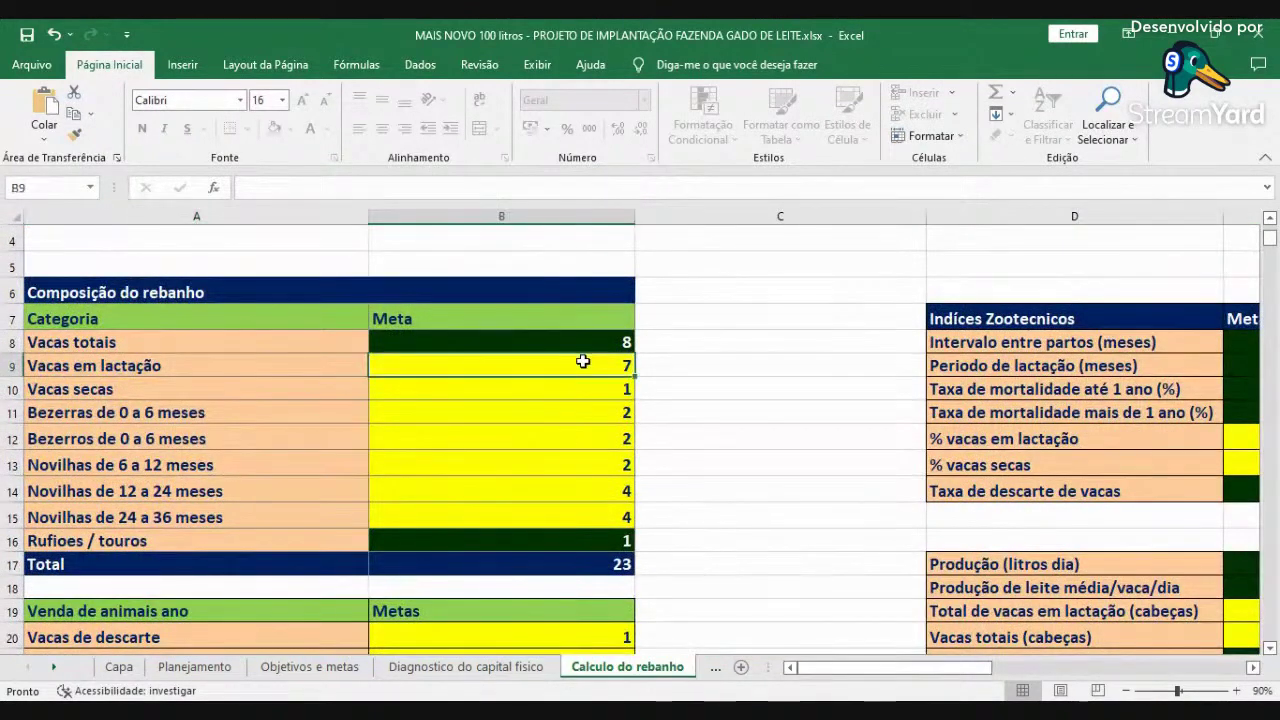
Try 0 for Rufioes / touros in B16 of Composição do rebanho, and restore the value to 1.
click(576, 537)
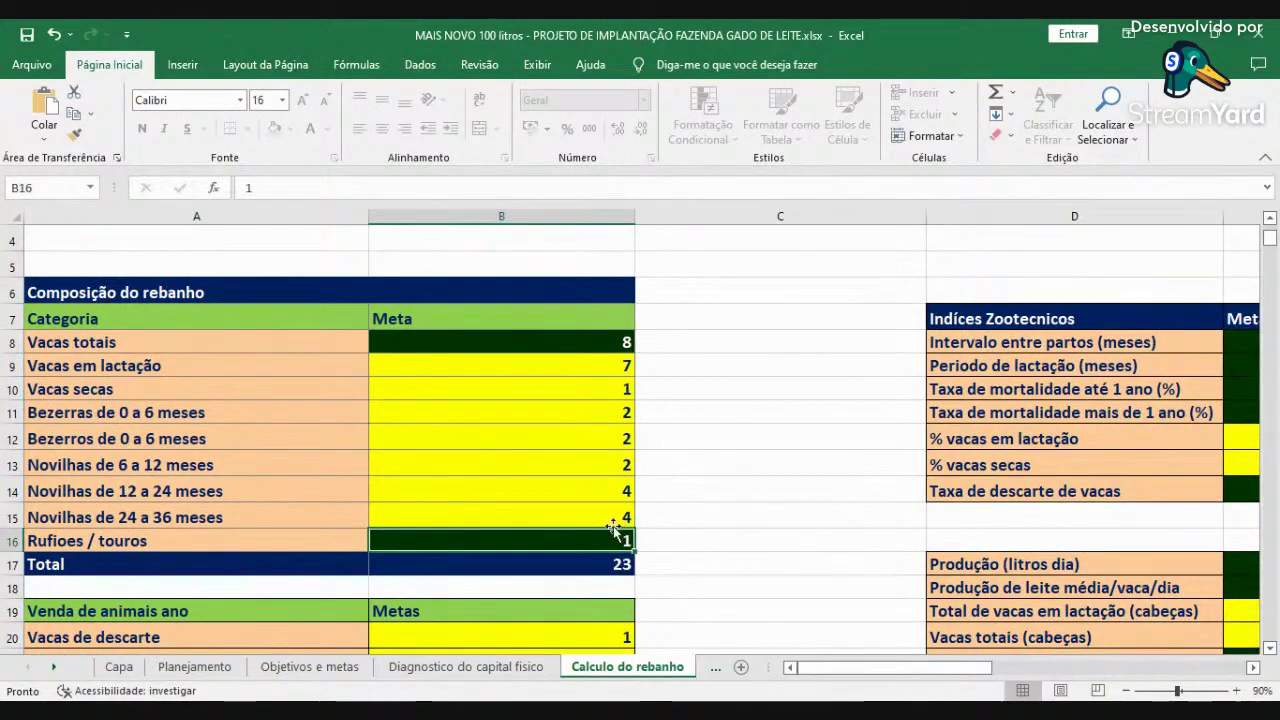
scroll(690, 580, down, 2)
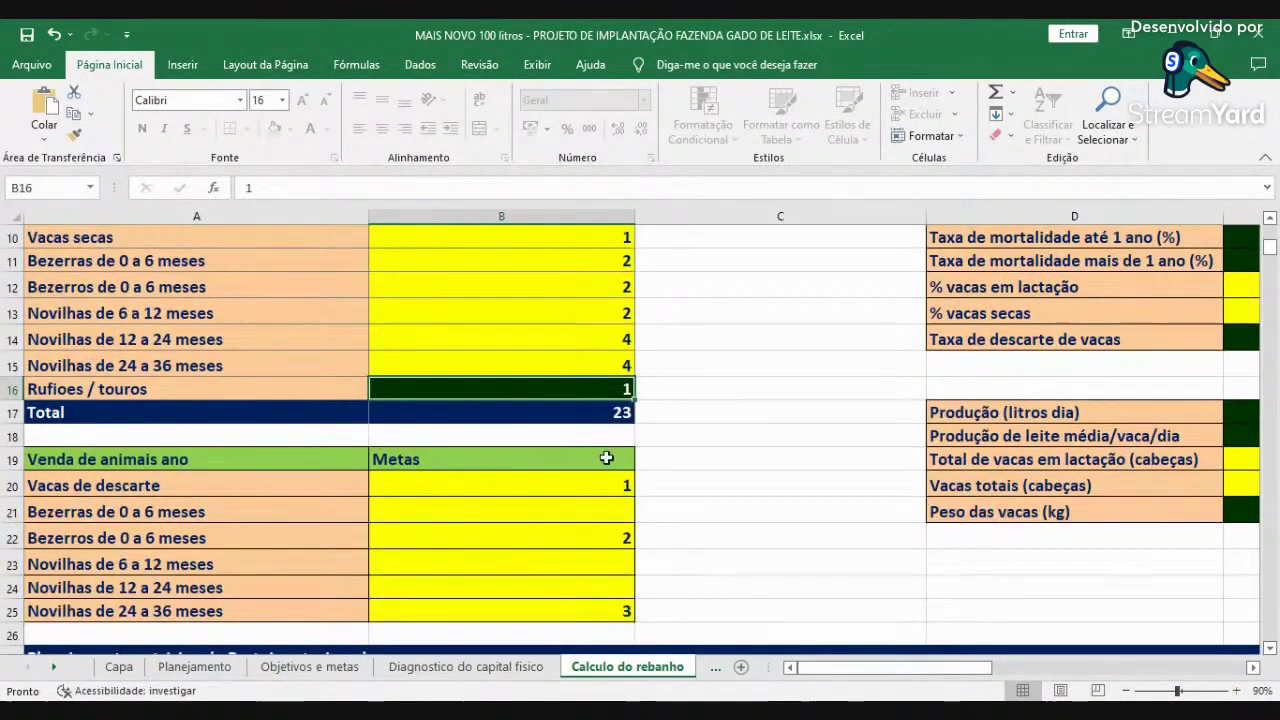
text(0)
key(Return)
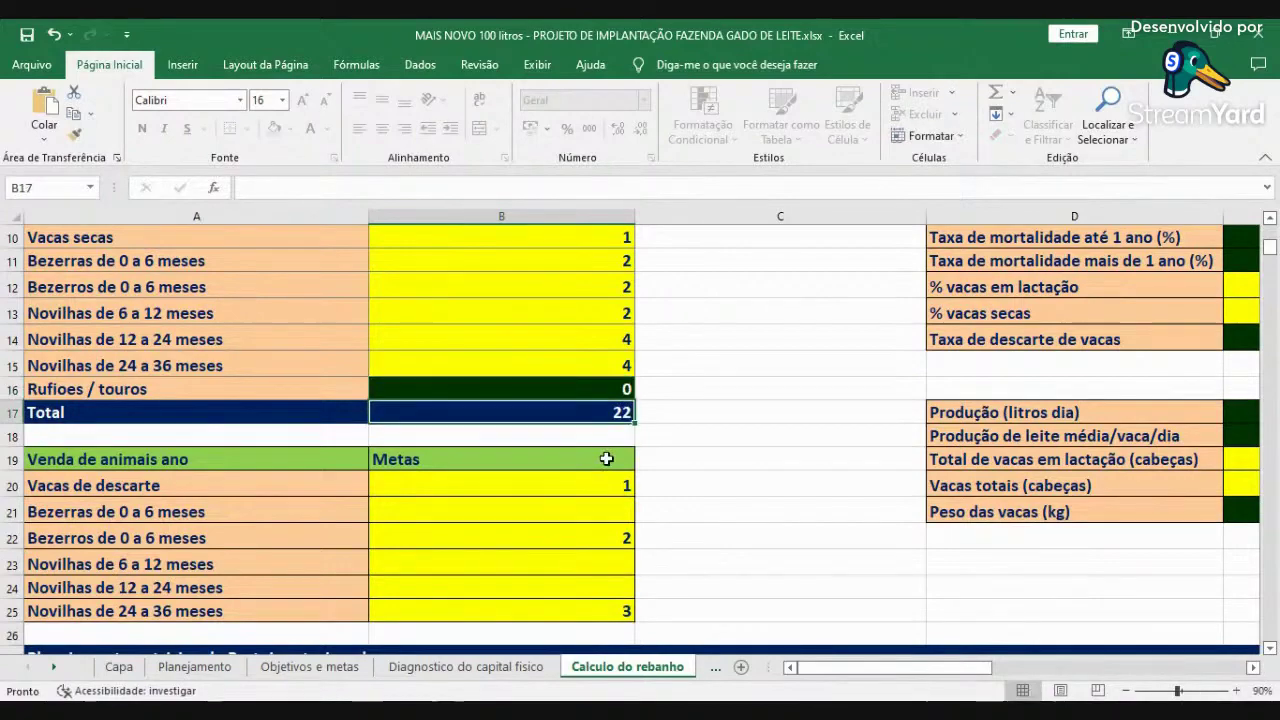
key(Up)
text(1)
key(Return)
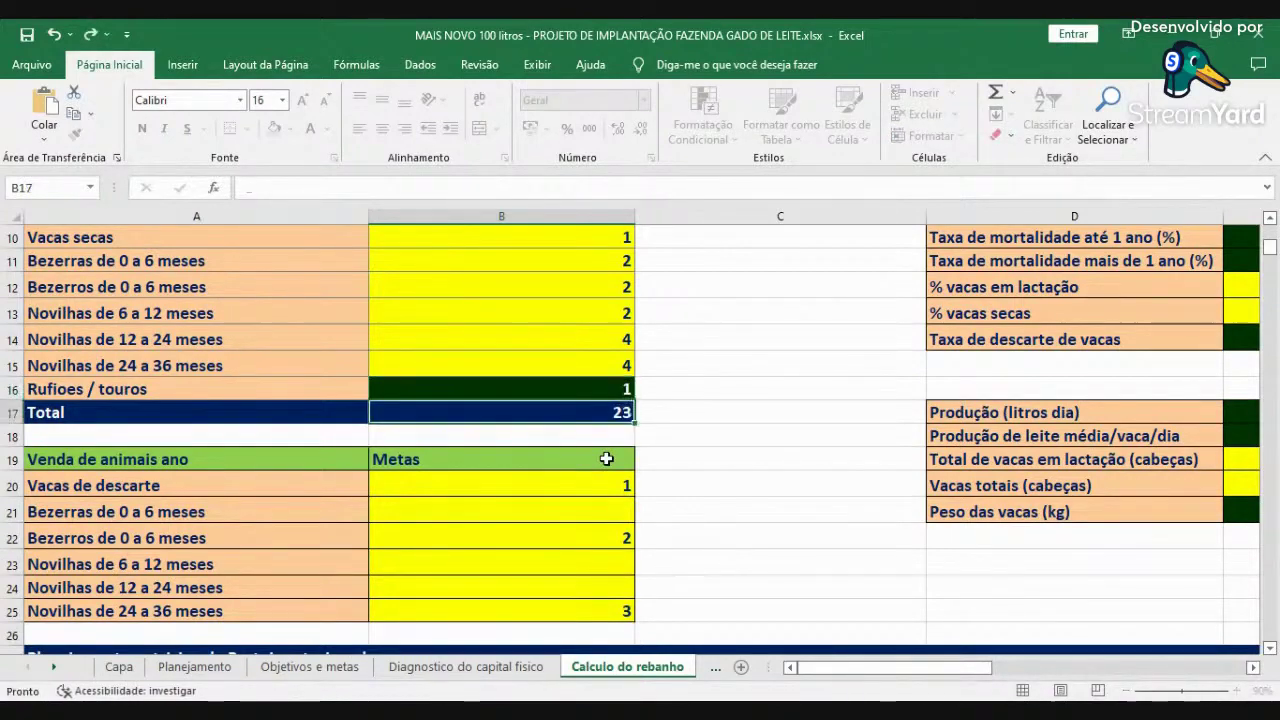
Check the head count and Graminea for Vacas em lactação + touros ou rufioes in row 29 of Planejamento nutricional.
scroll(566, 443, down, 3)
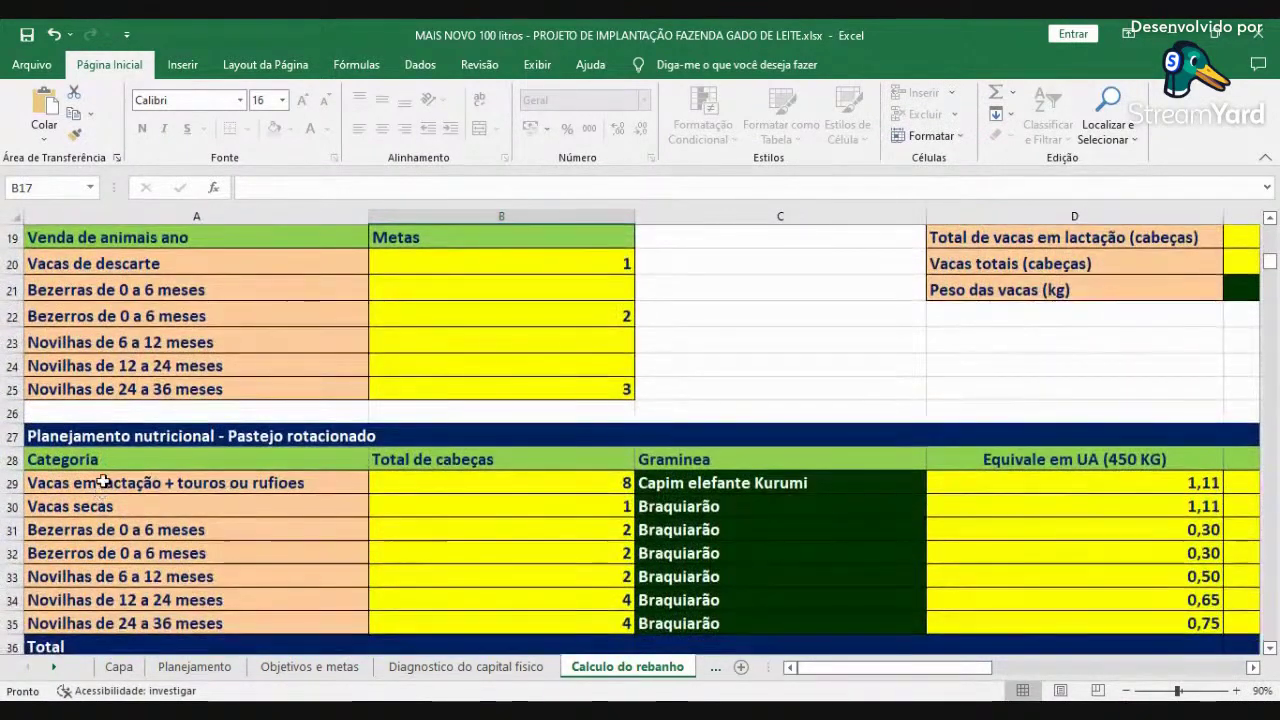
click(151, 490)
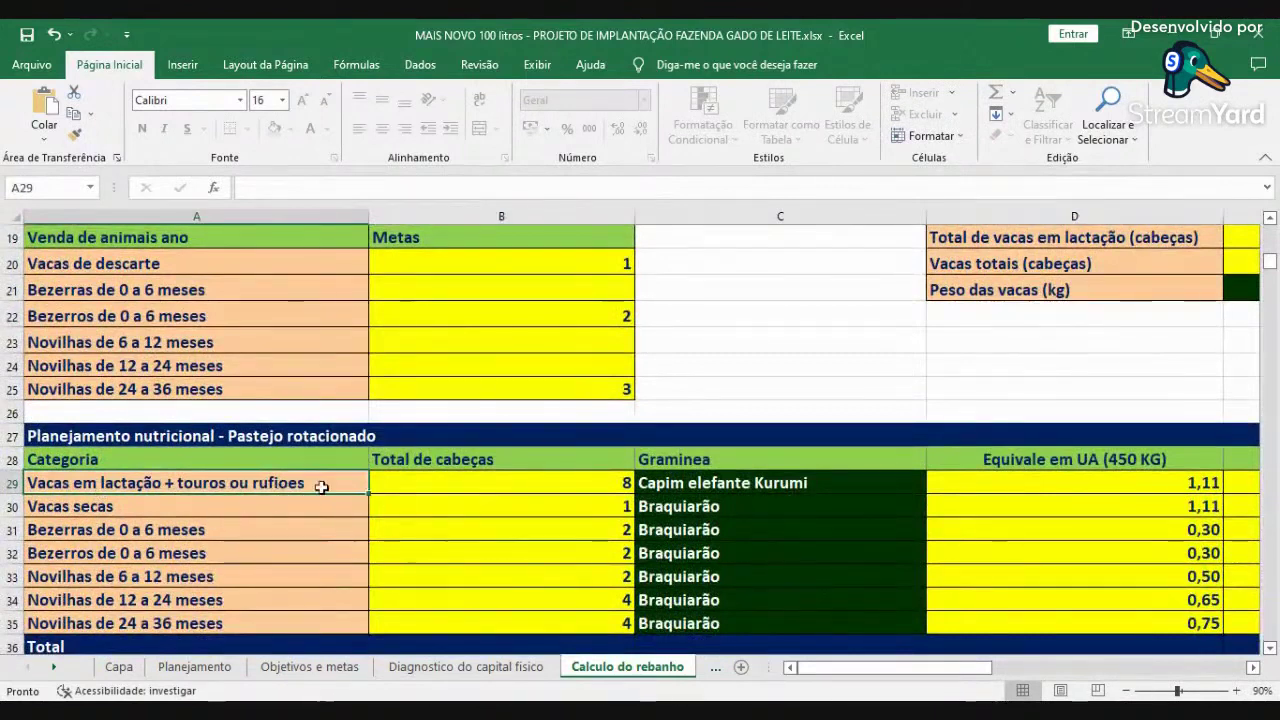
click(543, 489)
click(735, 482)
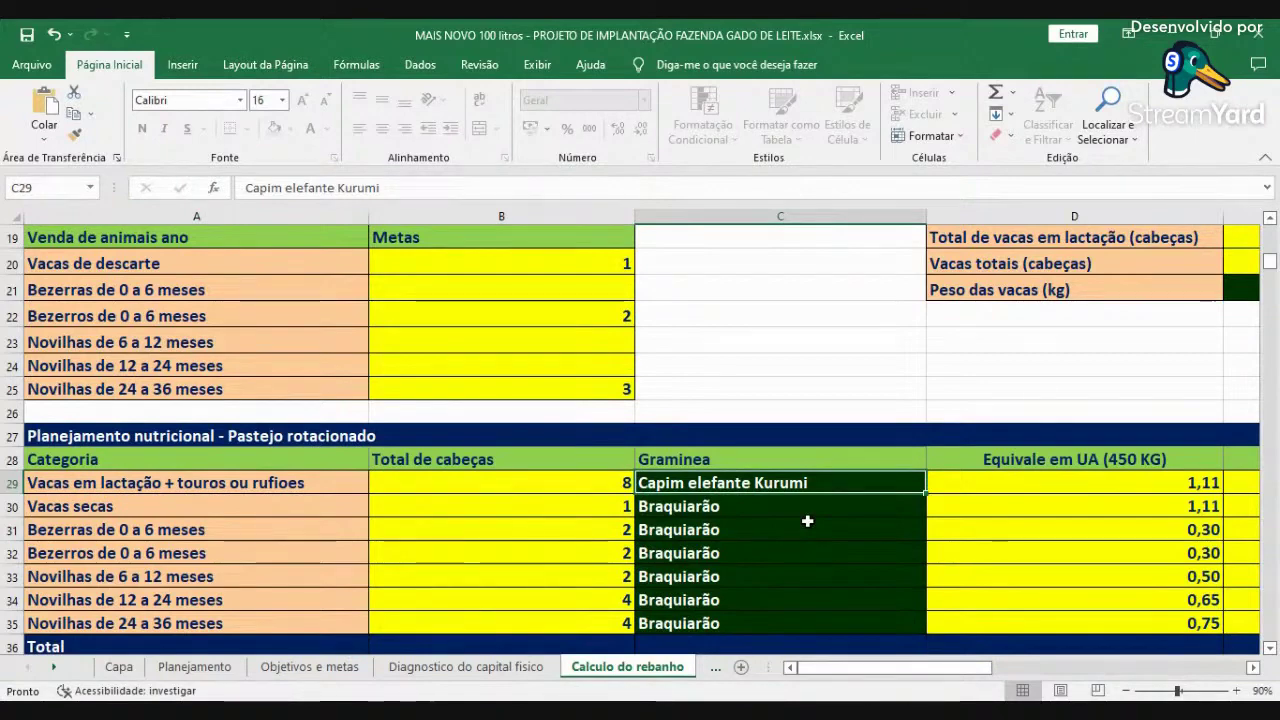
Look through the grasses in the Produção de Materia Seca table, from Braquiarão in G6 to Andropogon in G22.
scroll(1079, 427, up, 4)
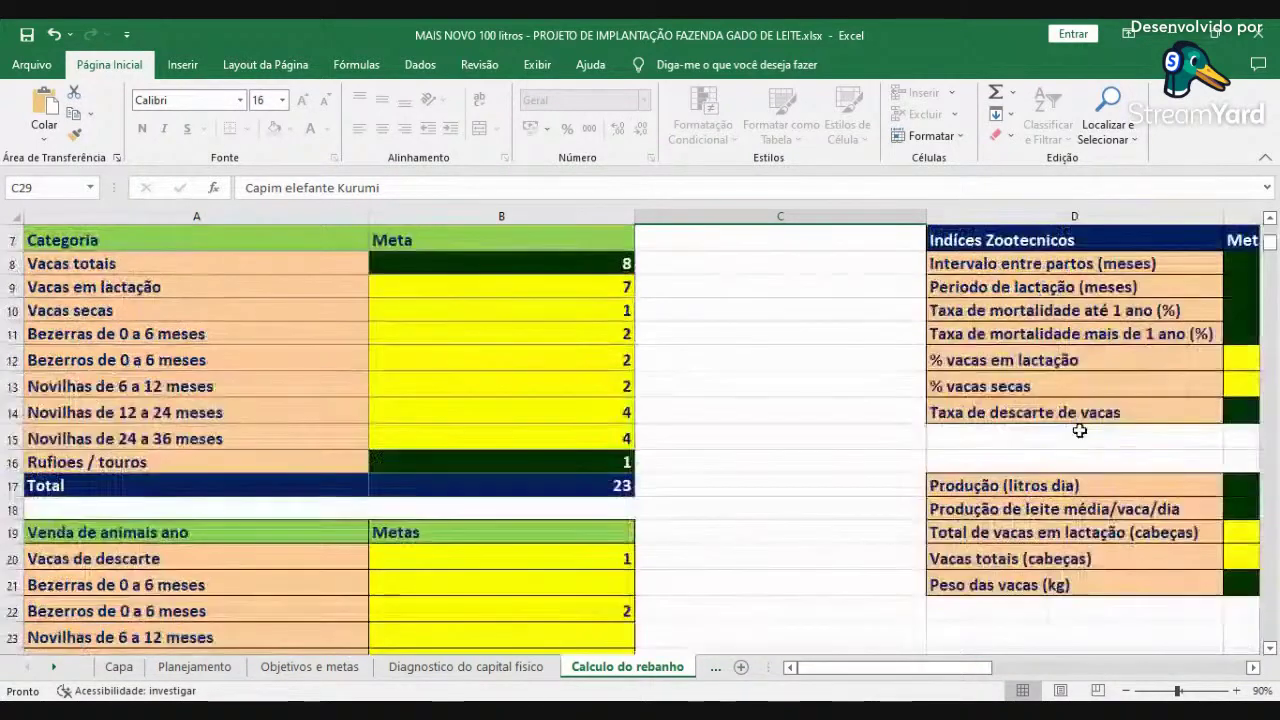
click(1167, 664)
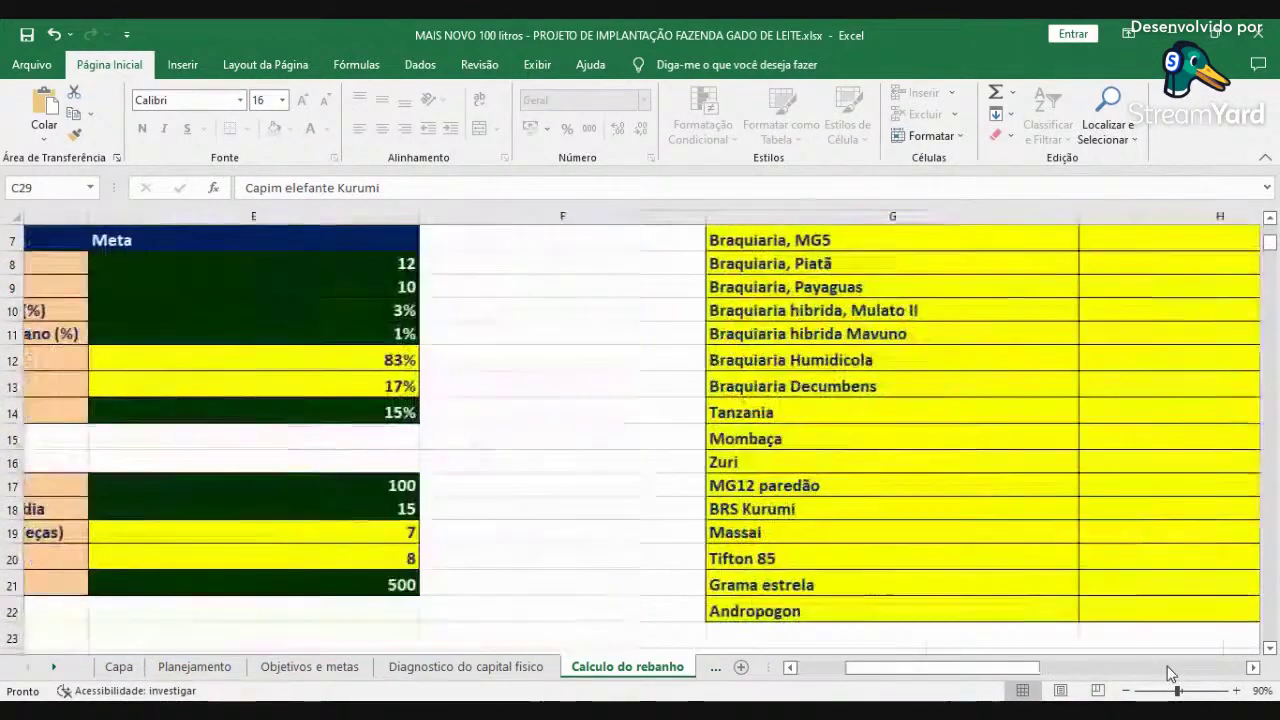
scroll(1266, 620, up, 2)
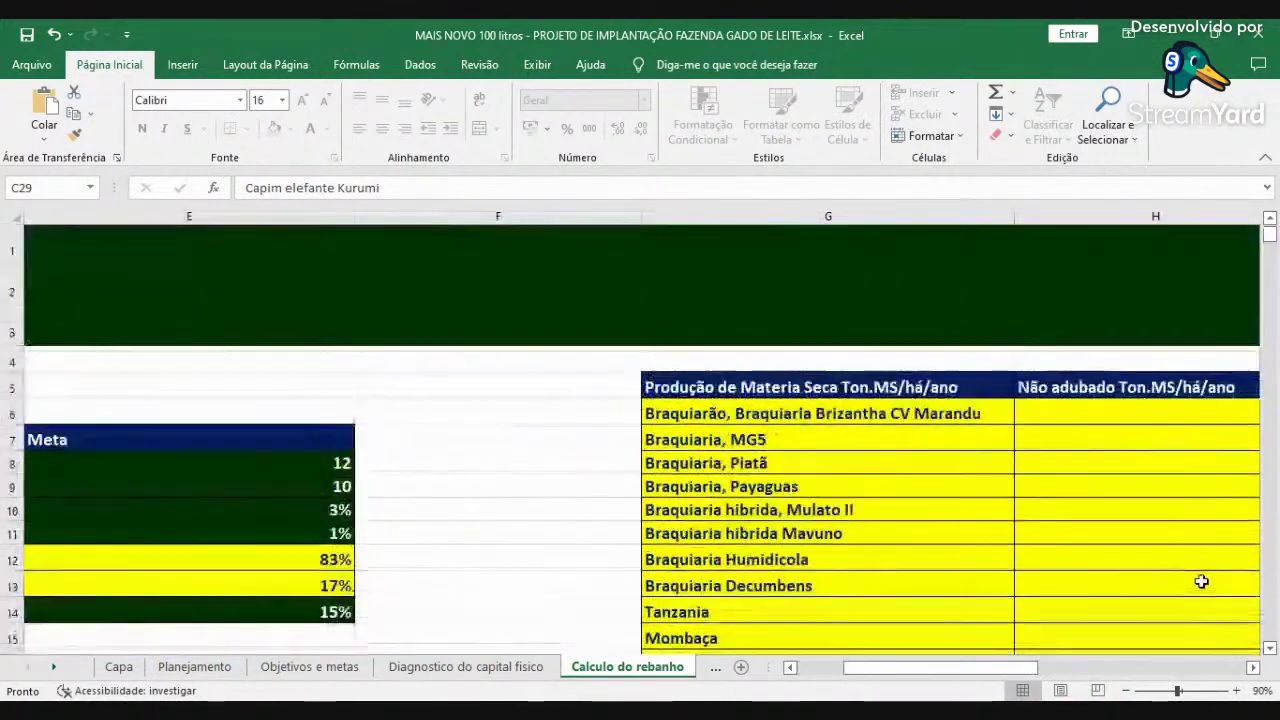
click(1252, 667)
scroll(552, 456, down, 1)
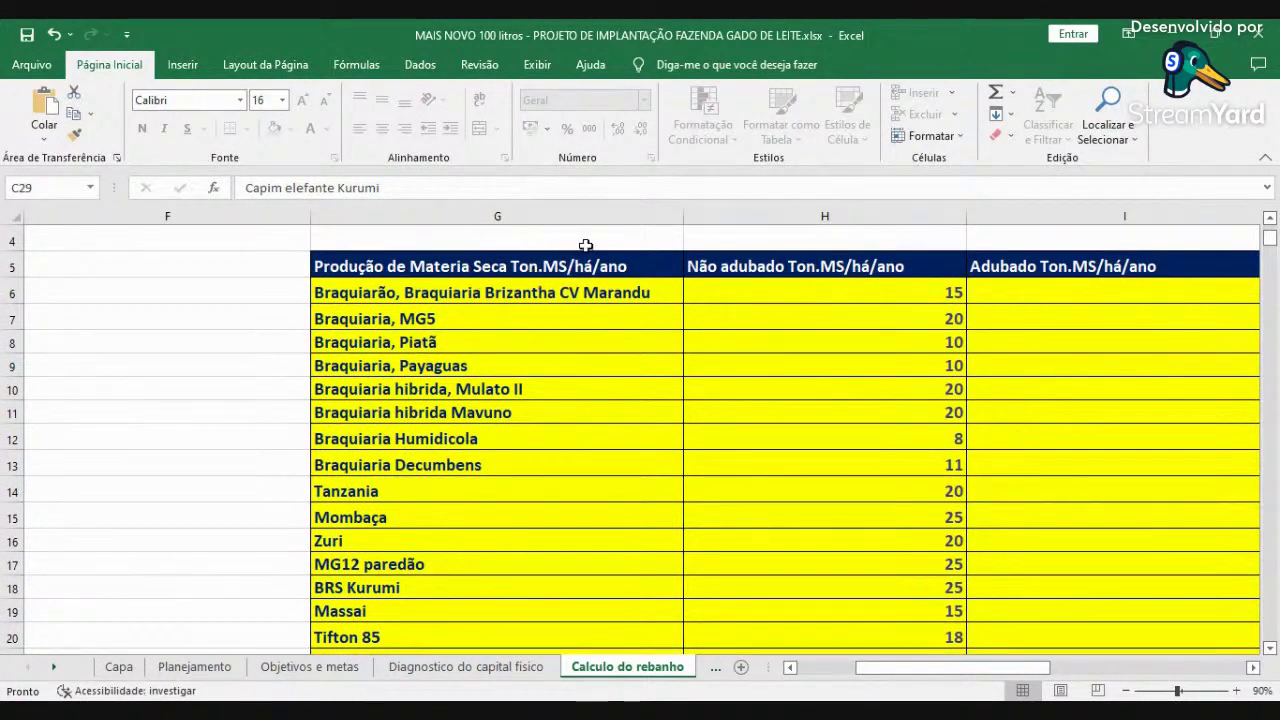
click(590, 290)
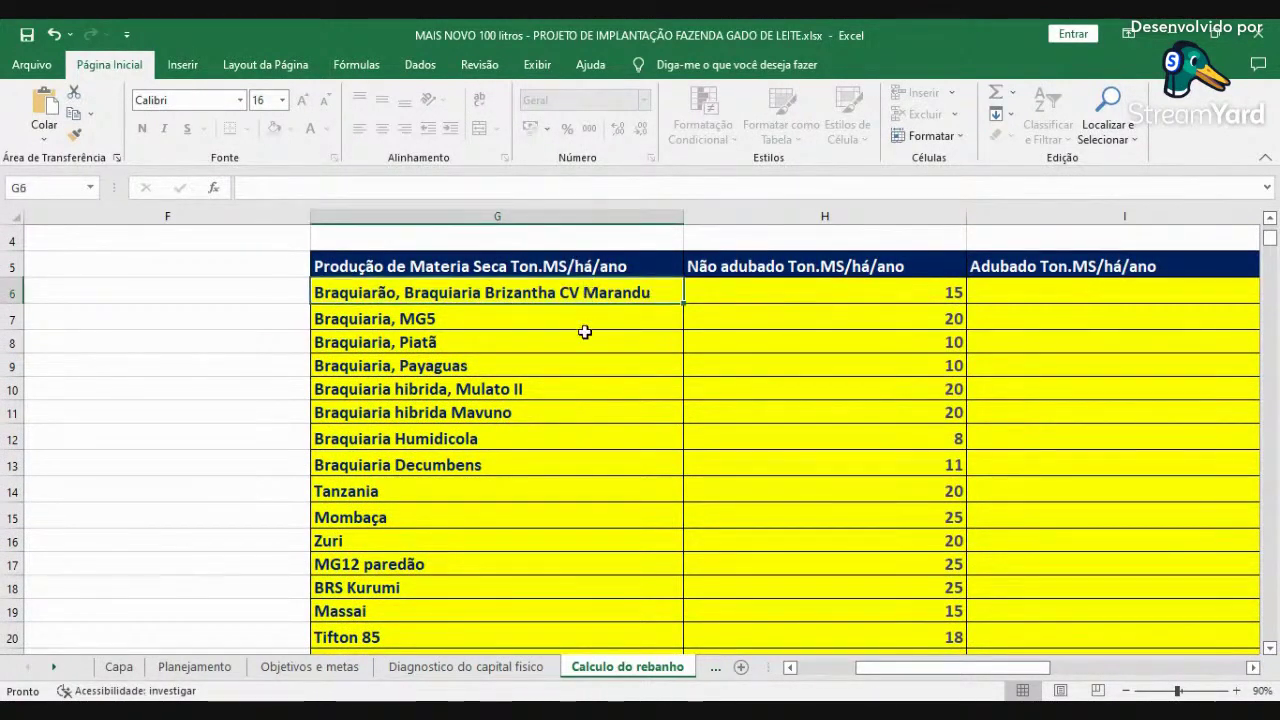
scroll(562, 520, down, 2)
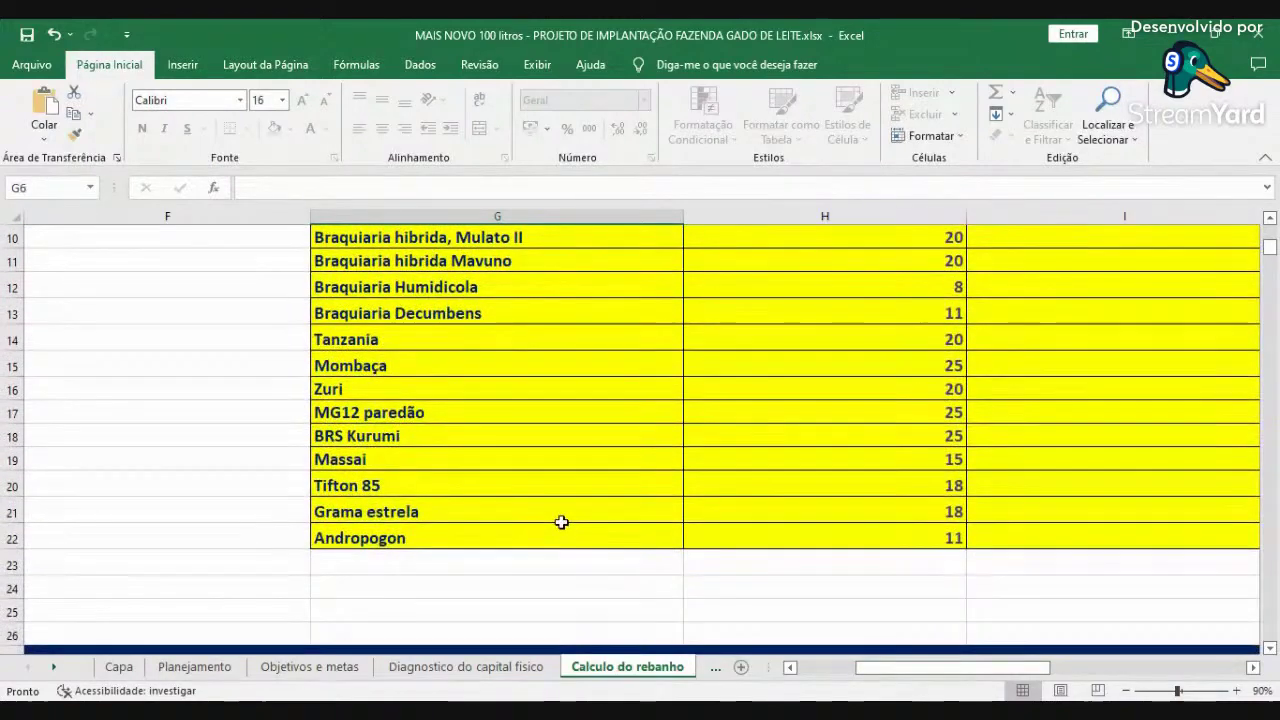
scroll(562, 522, up, 1)
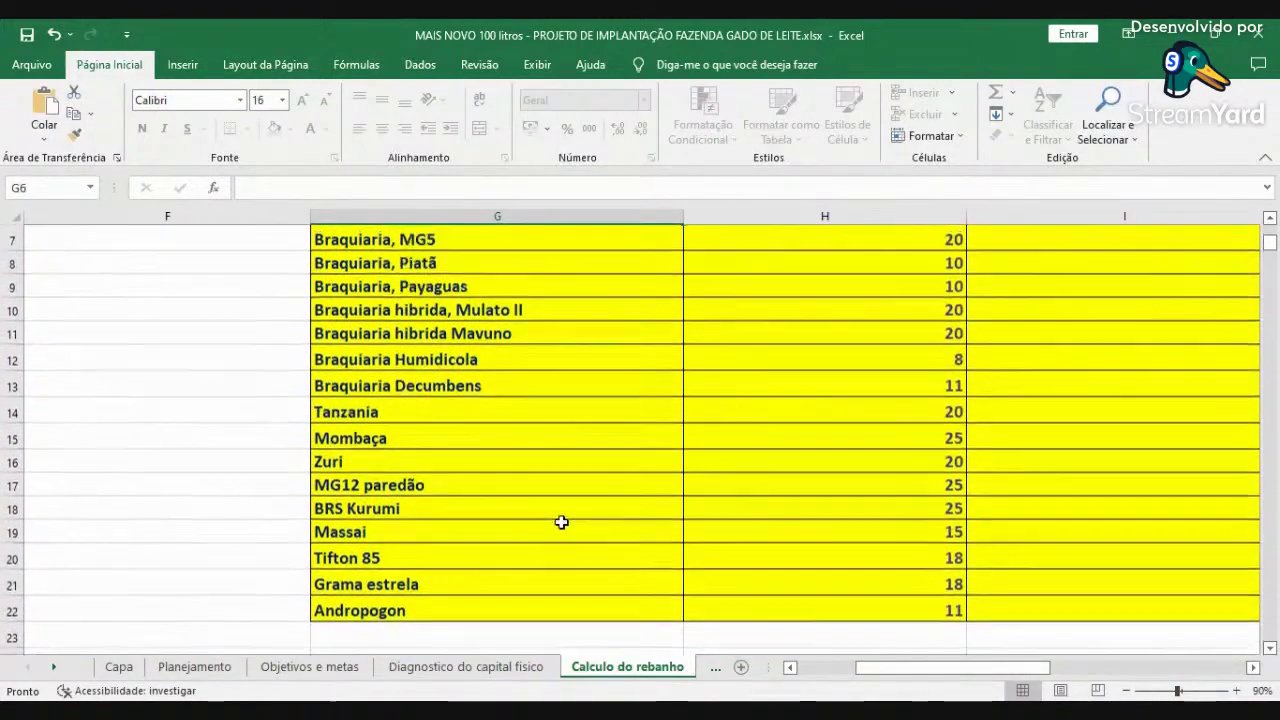
Look up the Não adubado dry matter yield of BRS Kurumi in H18 and check its column heading.
click(446, 510)
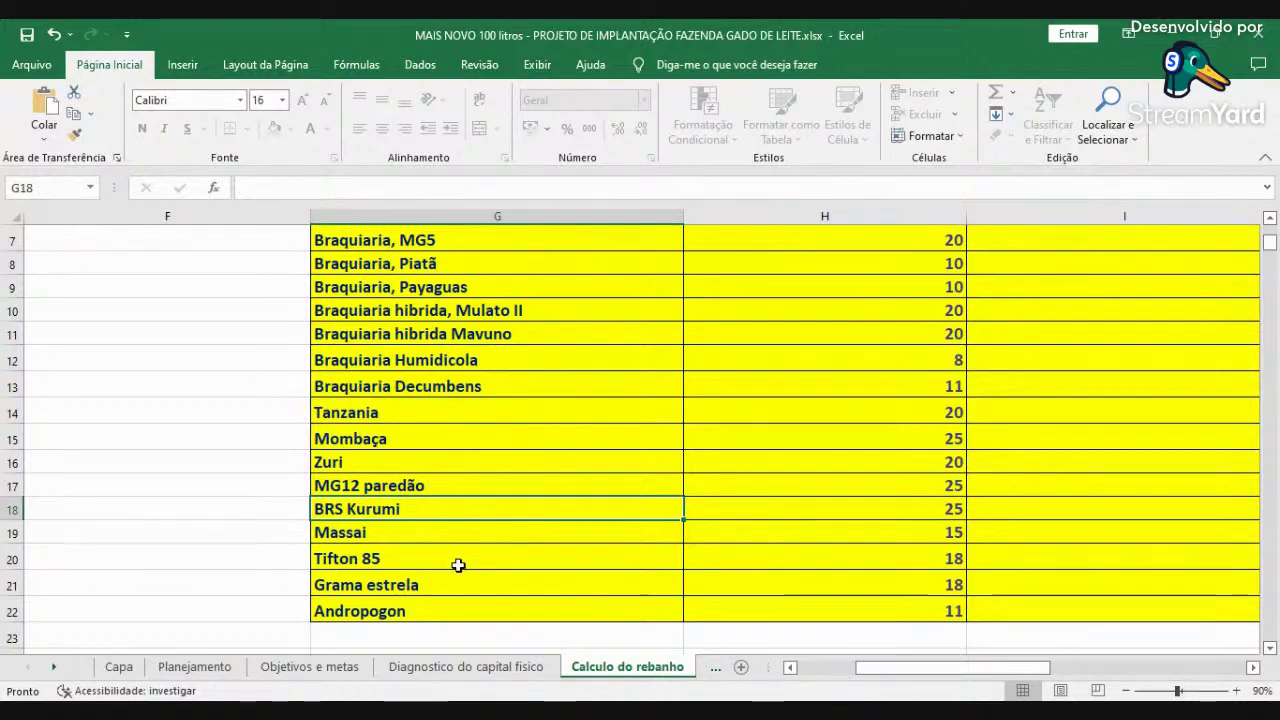
click(755, 505)
scroll(902, 521, up, 2)
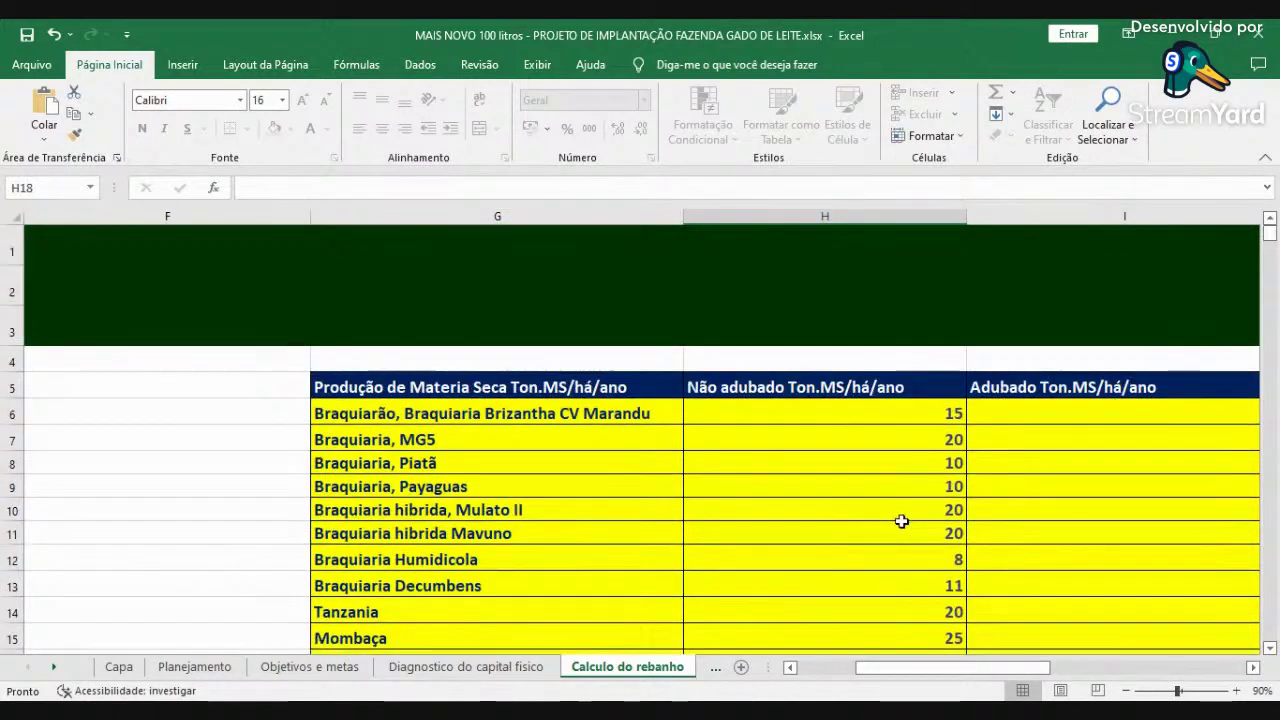
scroll(899, 525, down, 2)
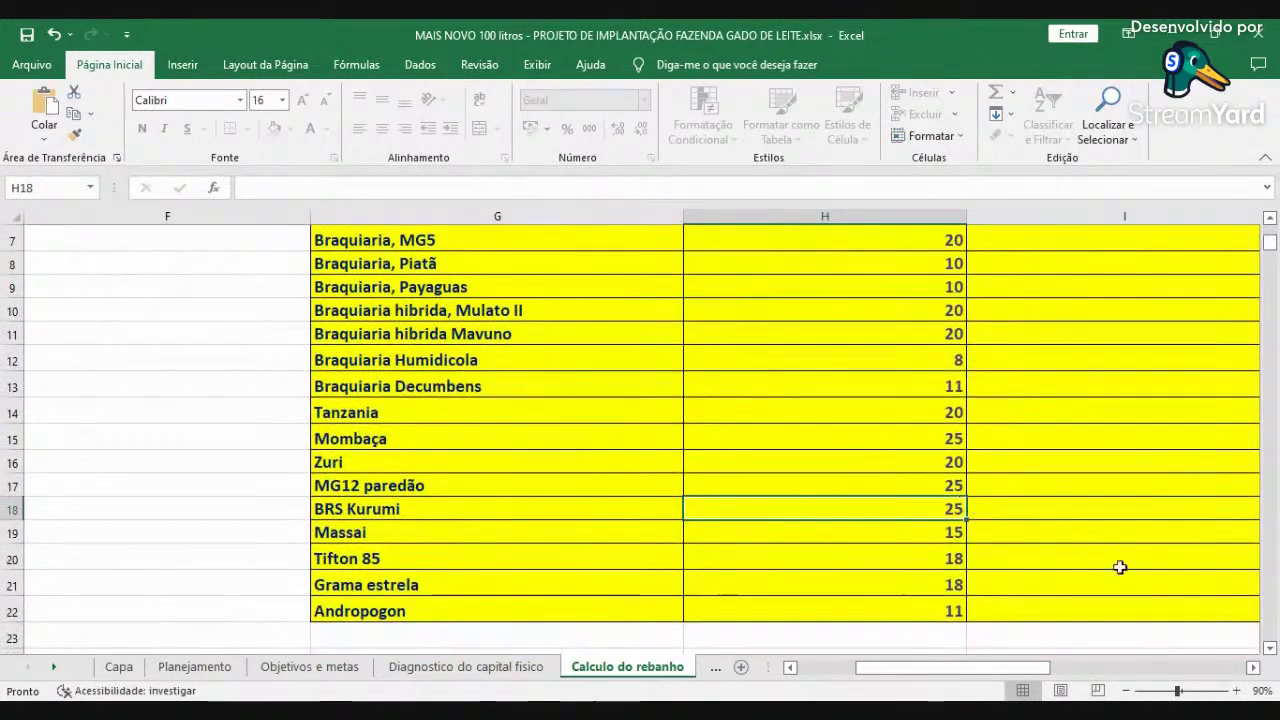
Check the Adubado yield of BRS Kurumi in I18 and its figures in J18 and K18.
click(1250, 669)
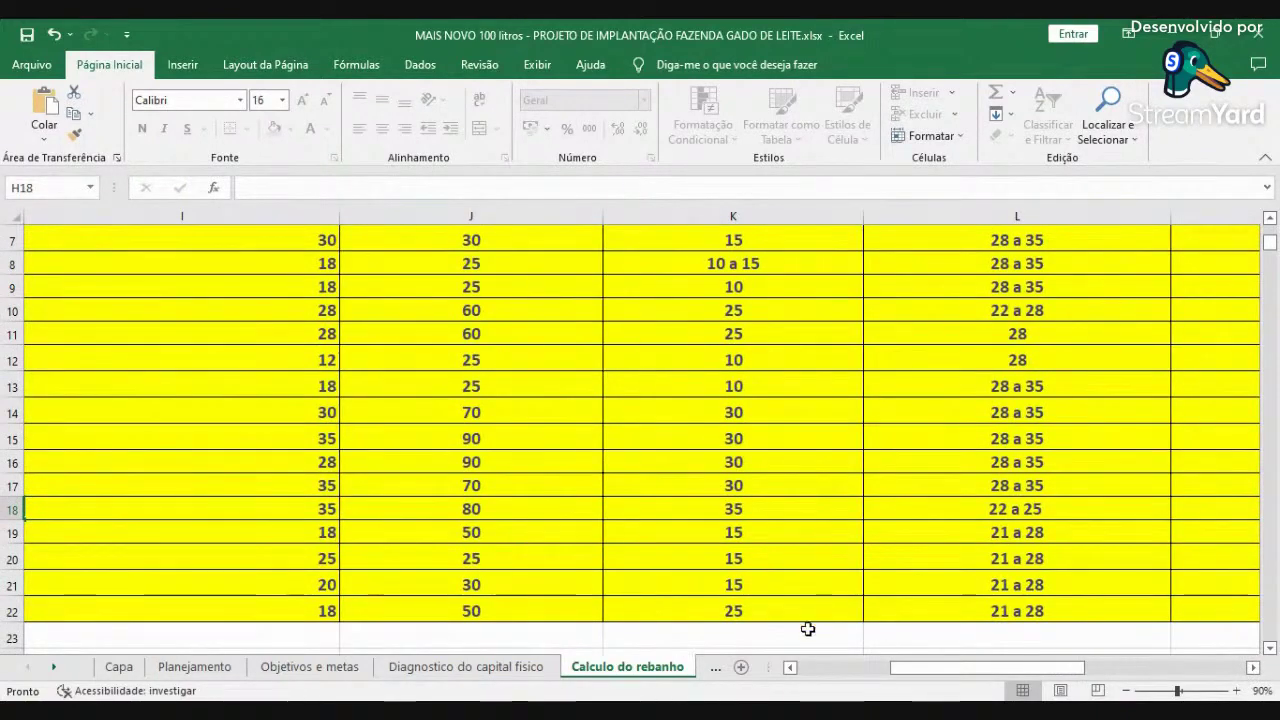
click(789, 668)
click(474, 505)
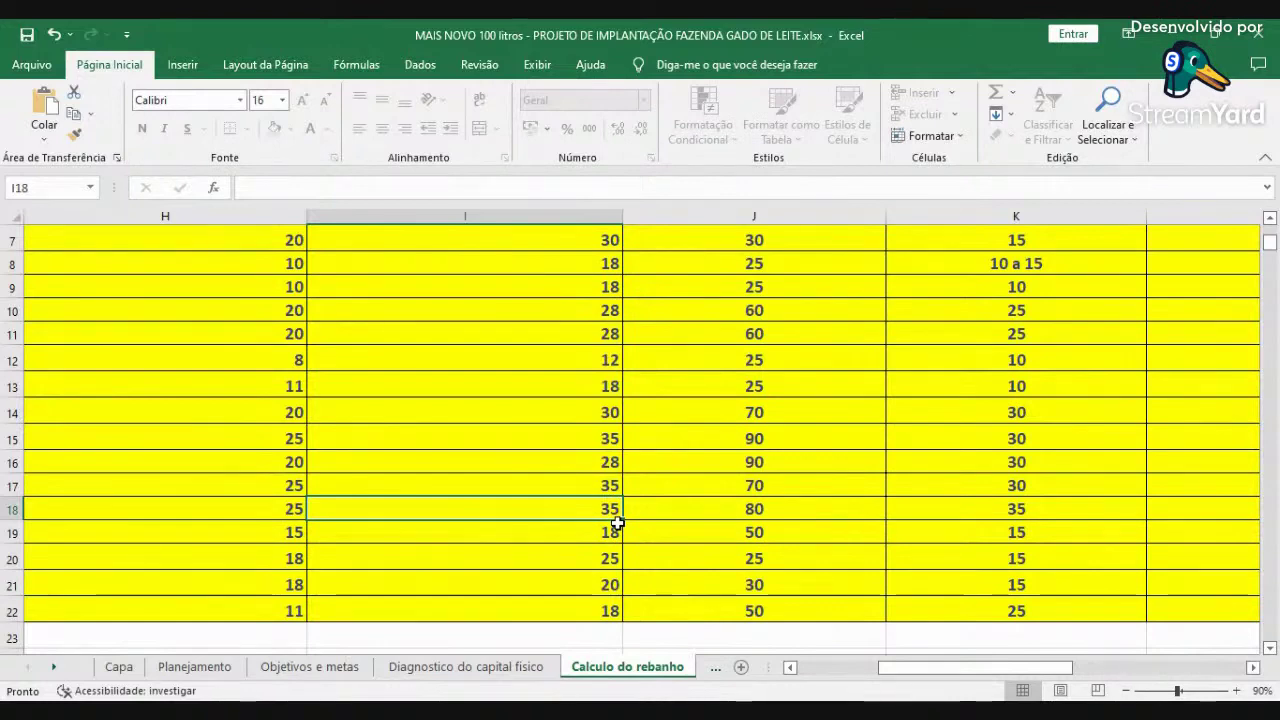
click(718, 506)
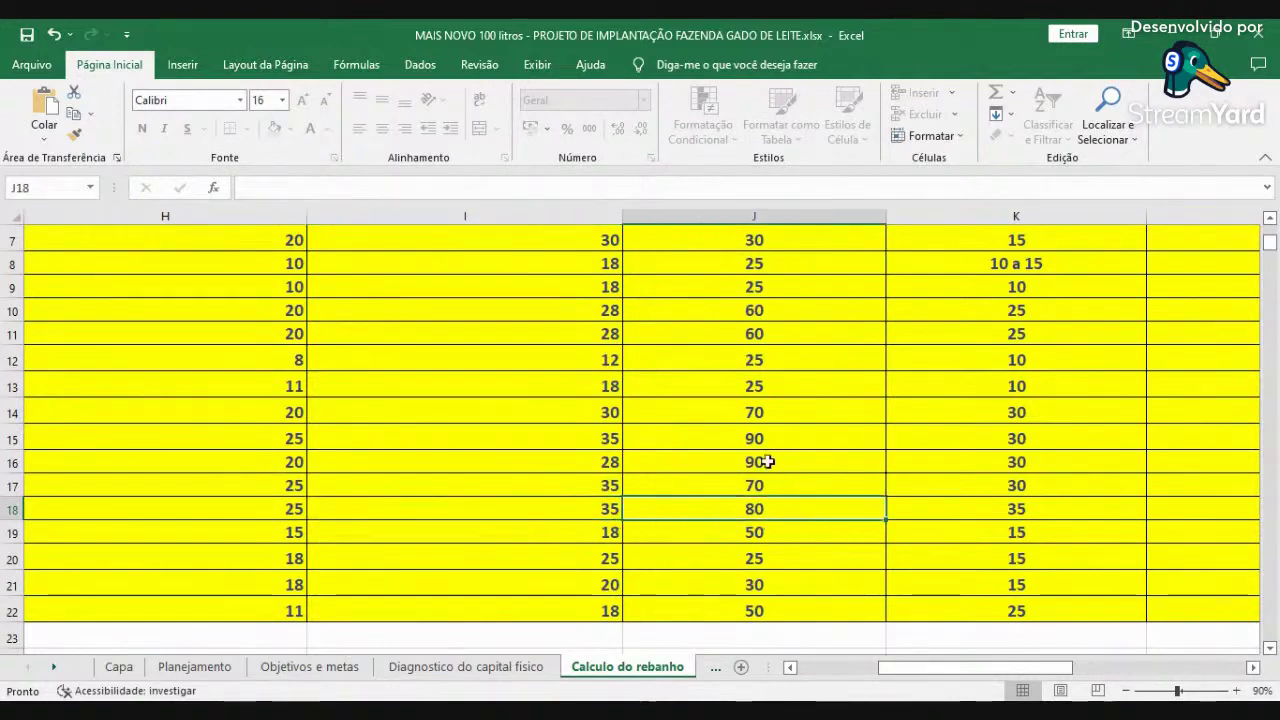
click(986, 518)
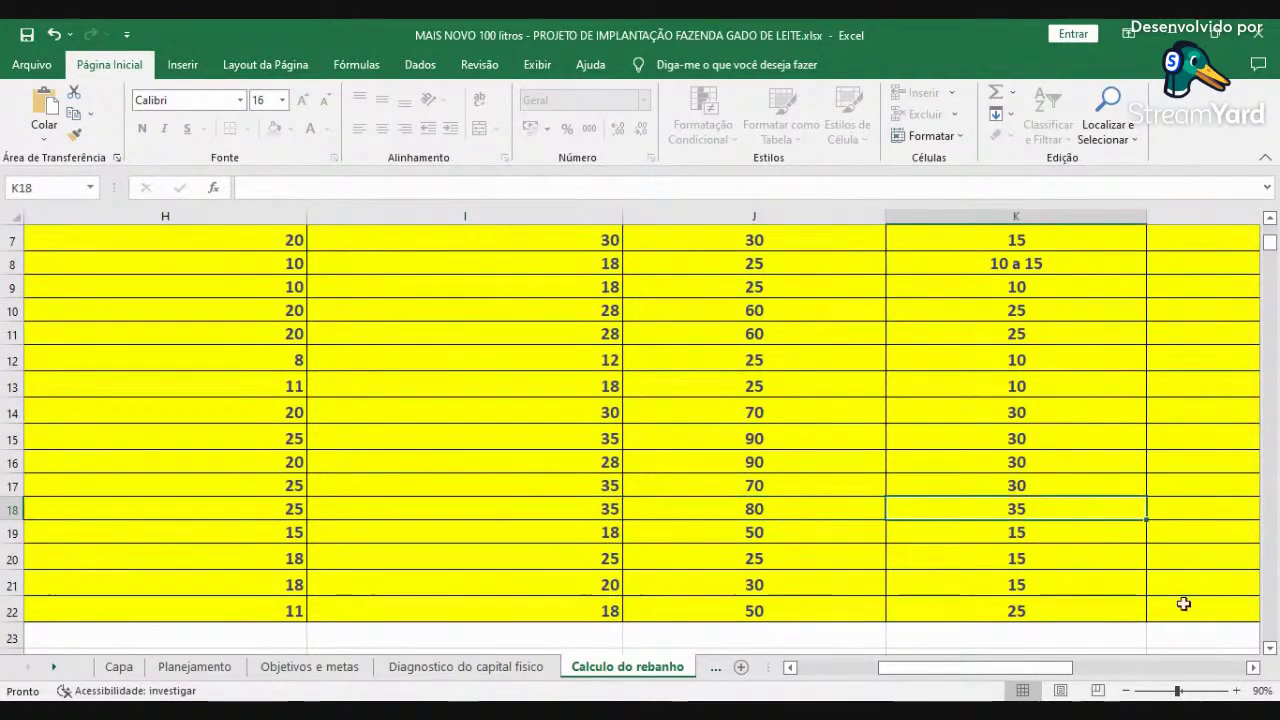
Check the BRS Kurumi entry in L18 and its Perido das aguas days in O18.
click(1253, 667)
click(1253, 667)
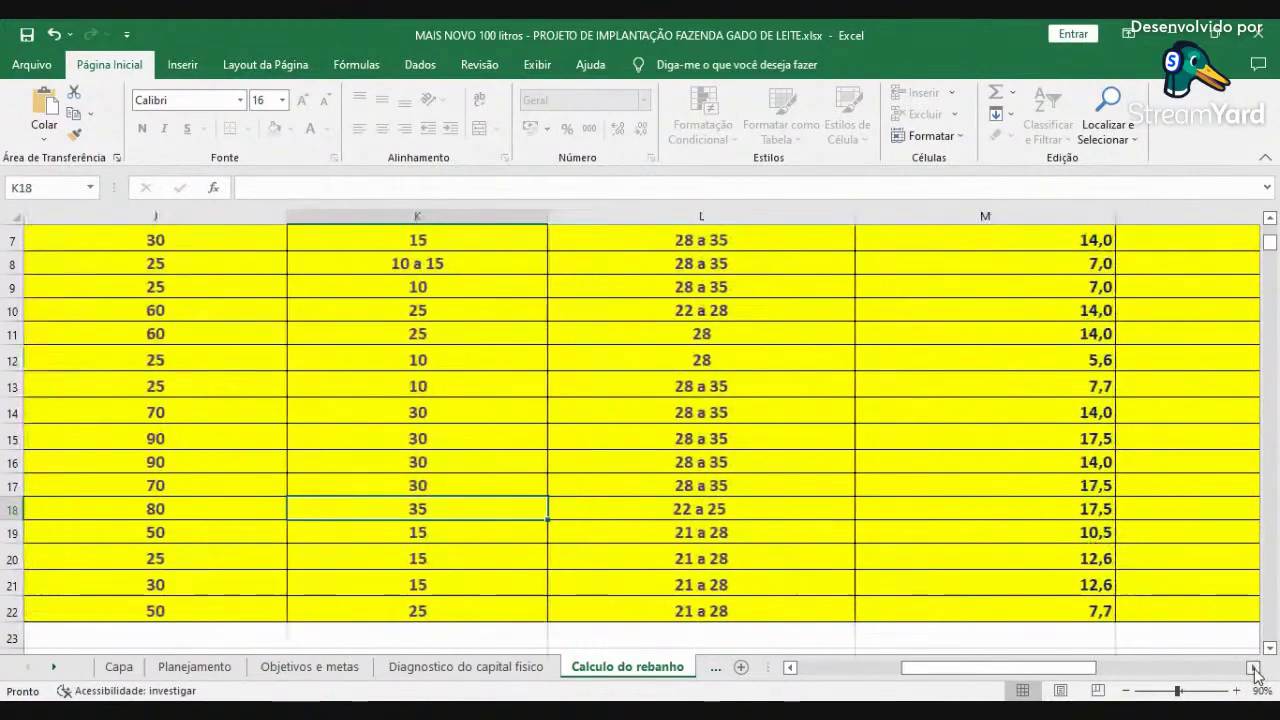
click(751, 508)
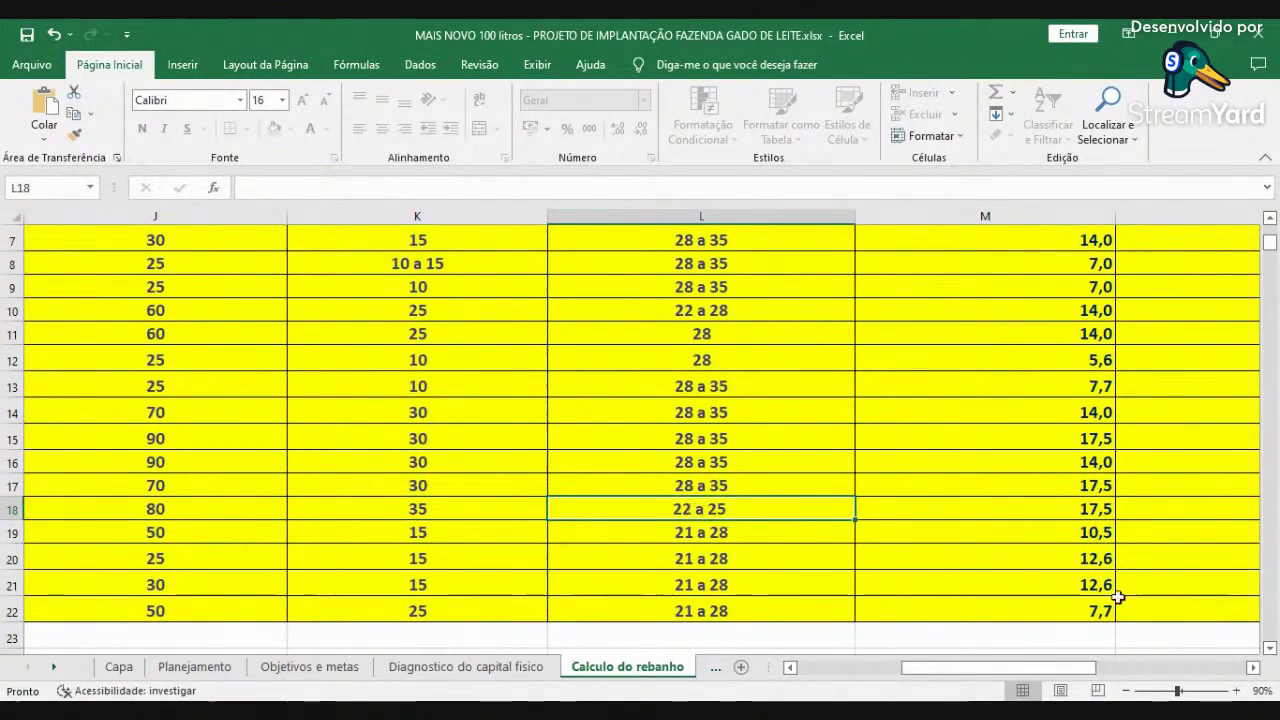
click(1253, 667)
click(1253, 667)
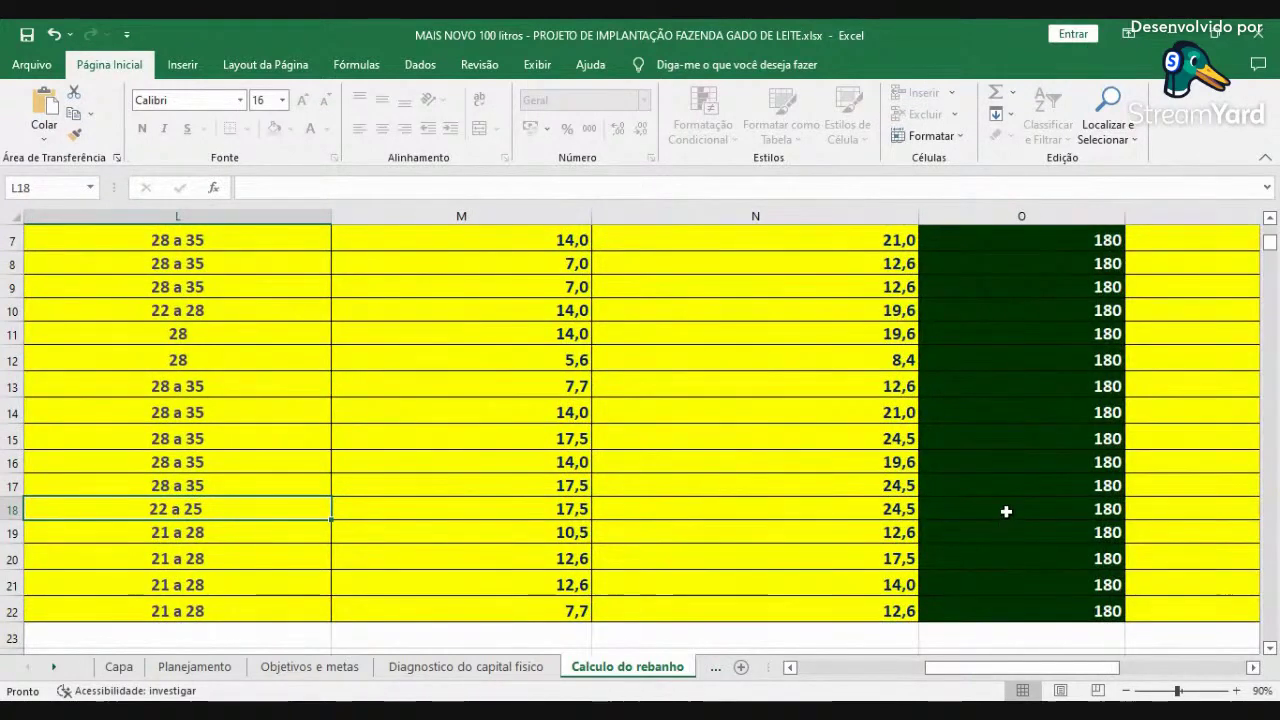
click(1008, 507)
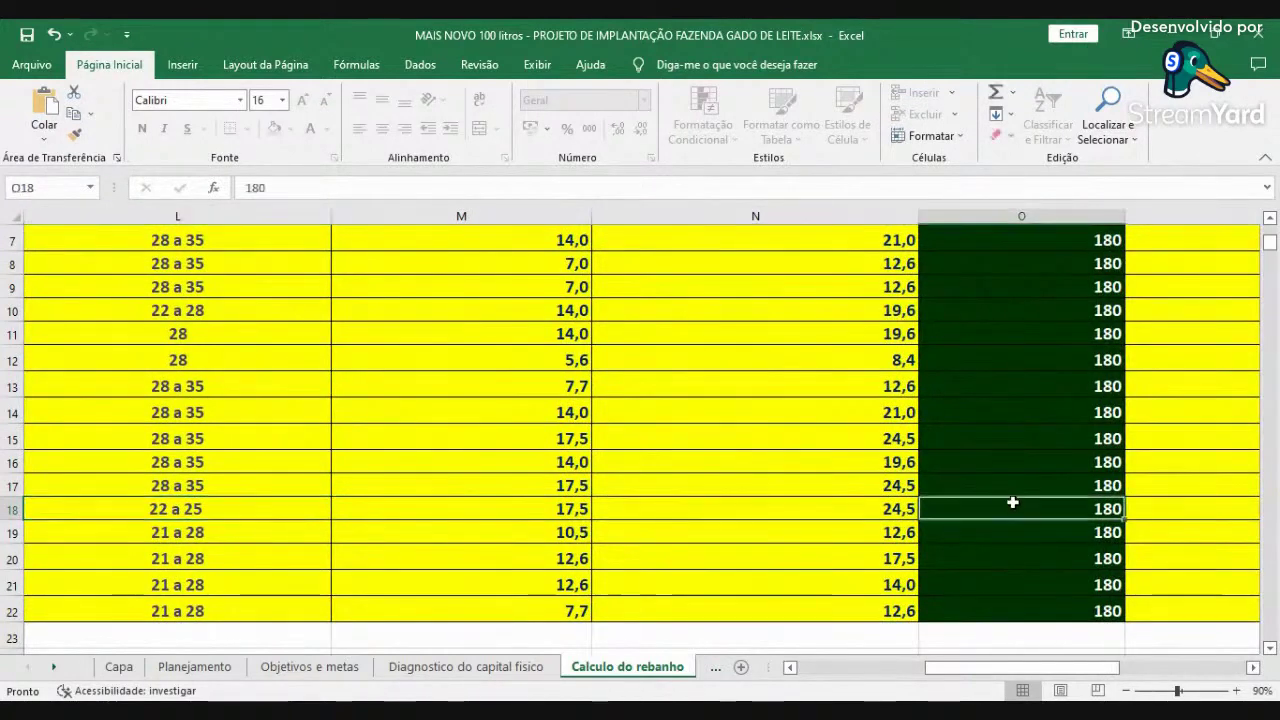
Compare the Não adubado and Adubado stocking rates of BRS Kurumi in P18 and Q18 with their column headings.
click(1253, 667)
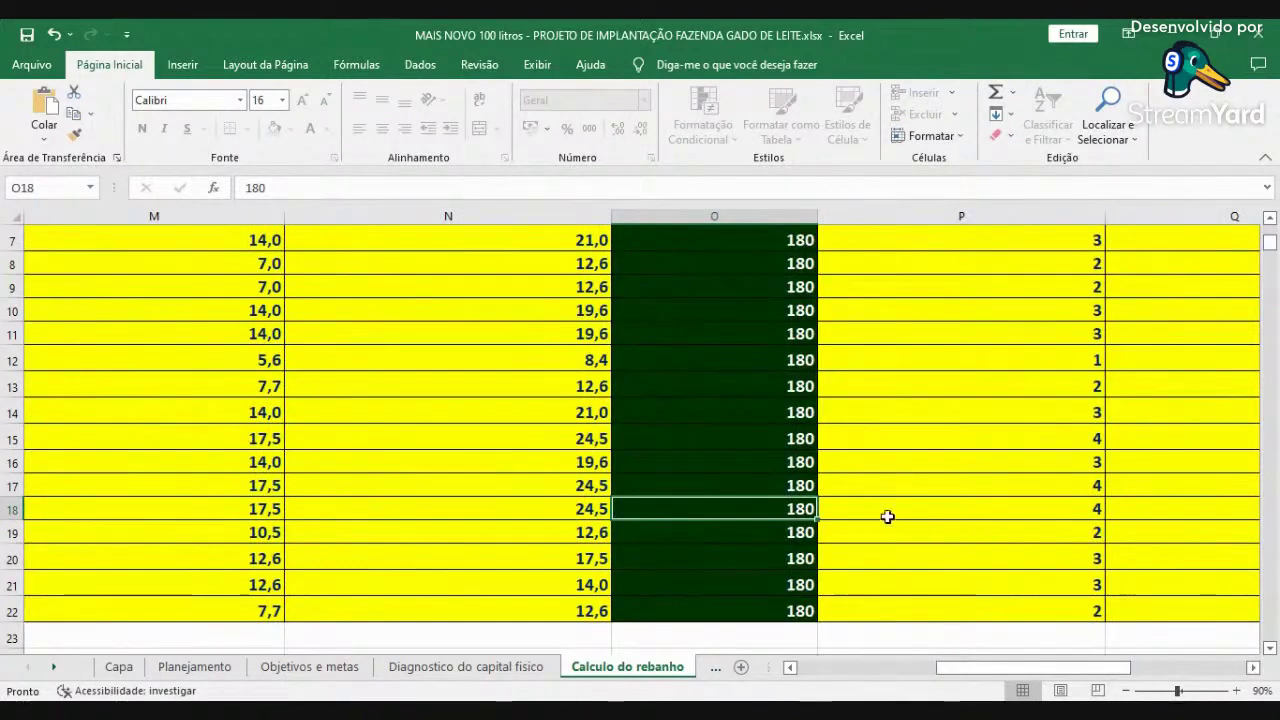
click(1016, 508)
scroll(1008, 435, up, 2)
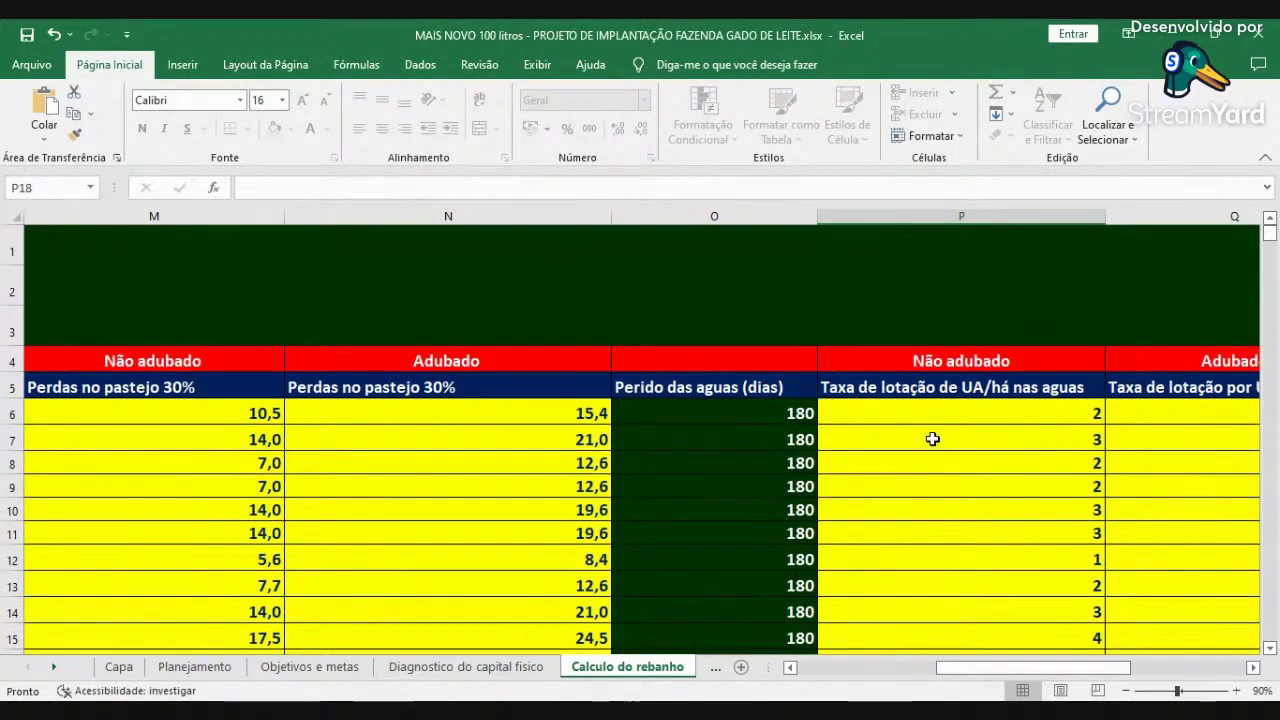
scroll(931, 443, down, 2)
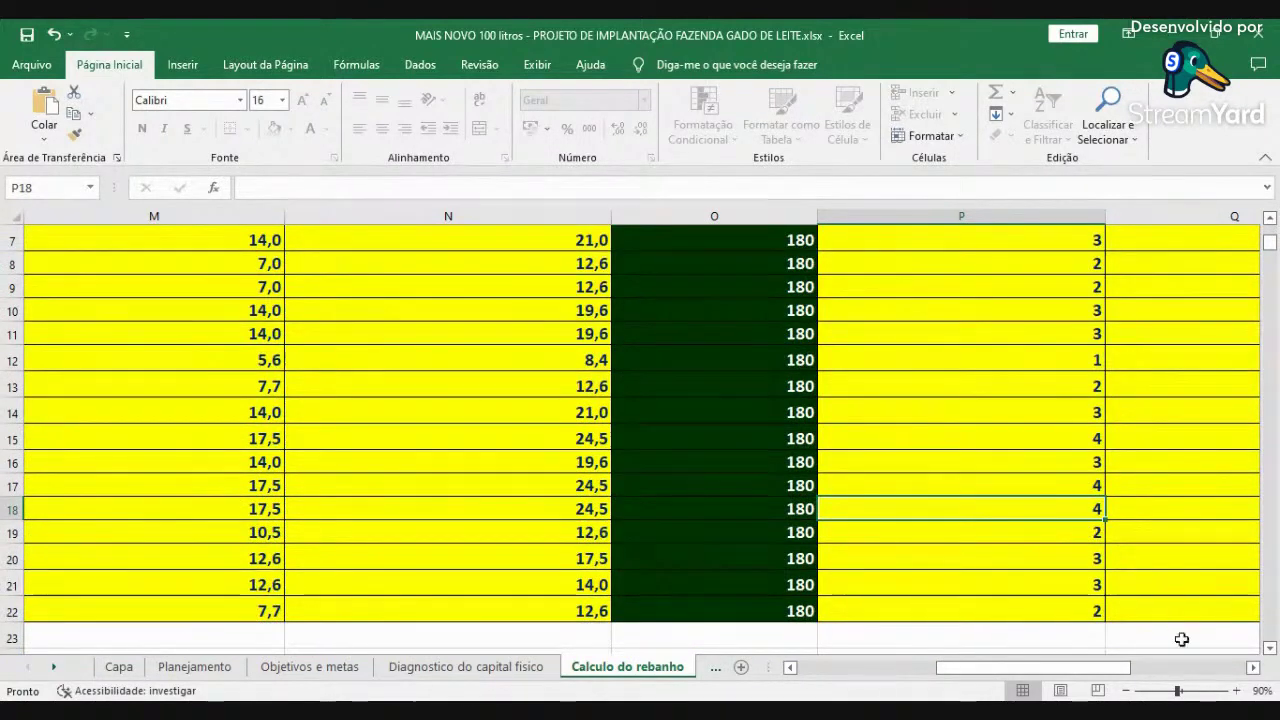
scroll(1083, 533, right, 1)
click(1023, 510)
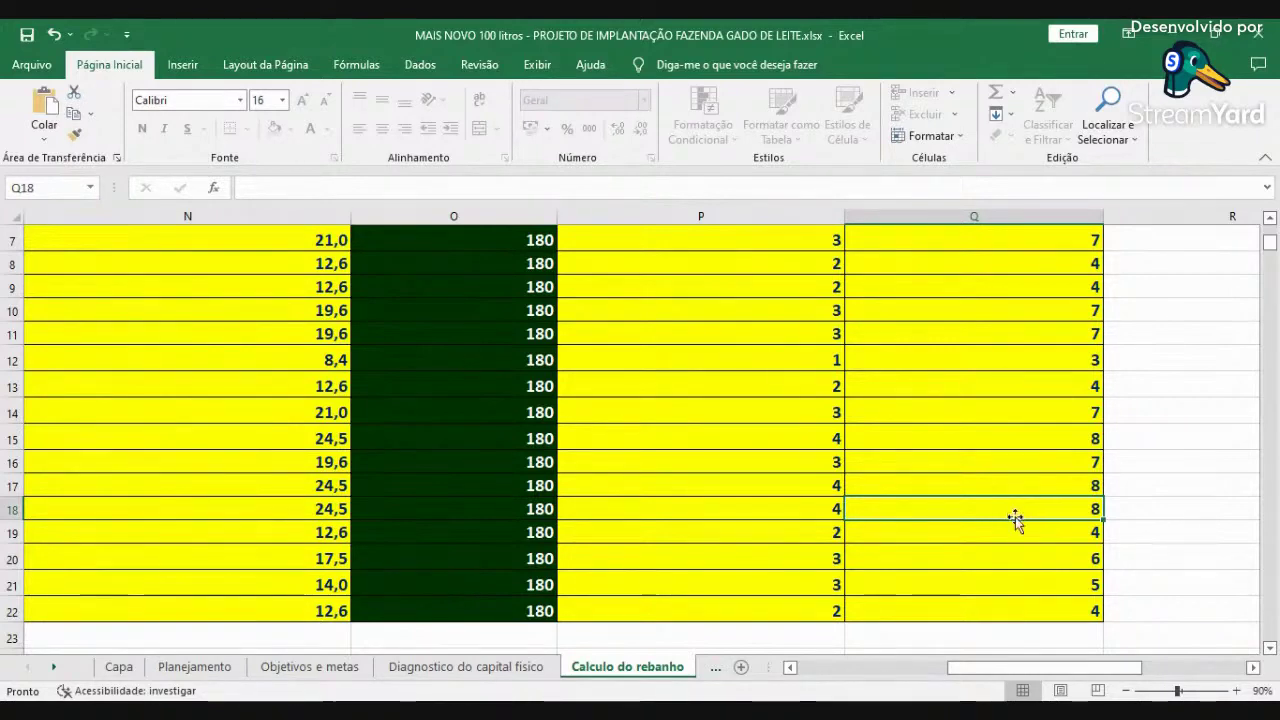
scroll(960, 470, up, 2)
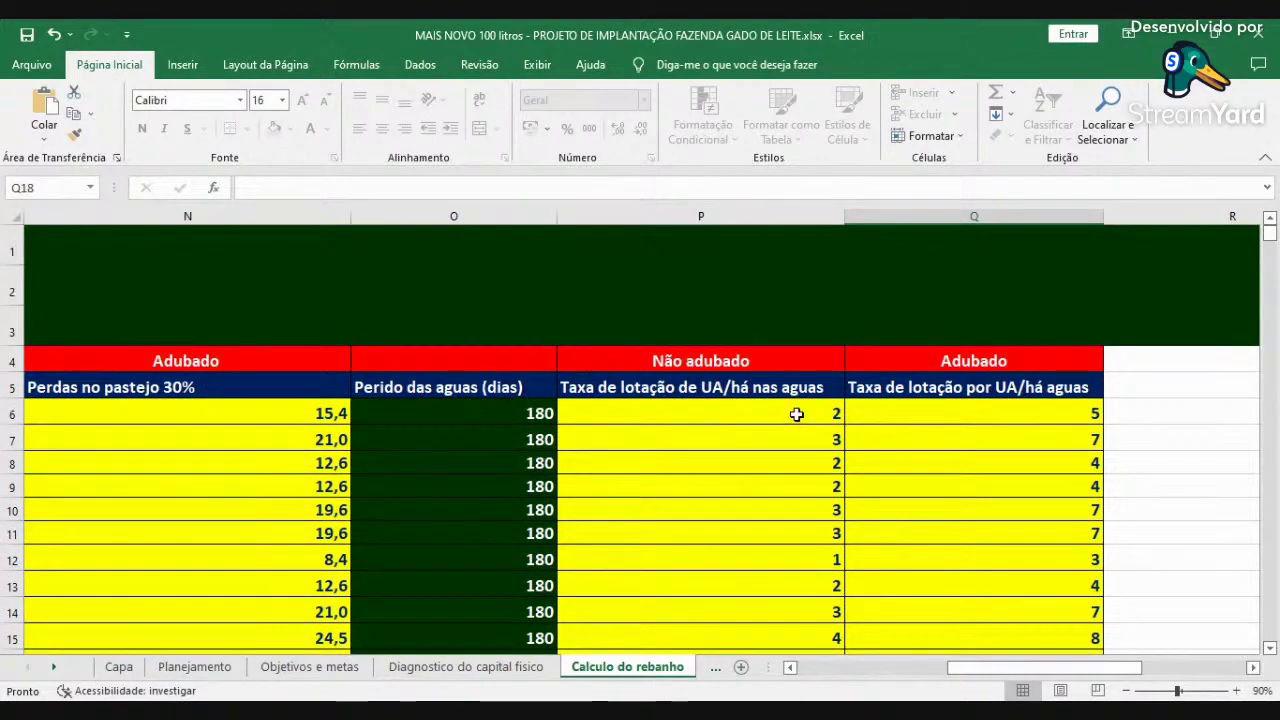
scroll(973, 540, down, 2)
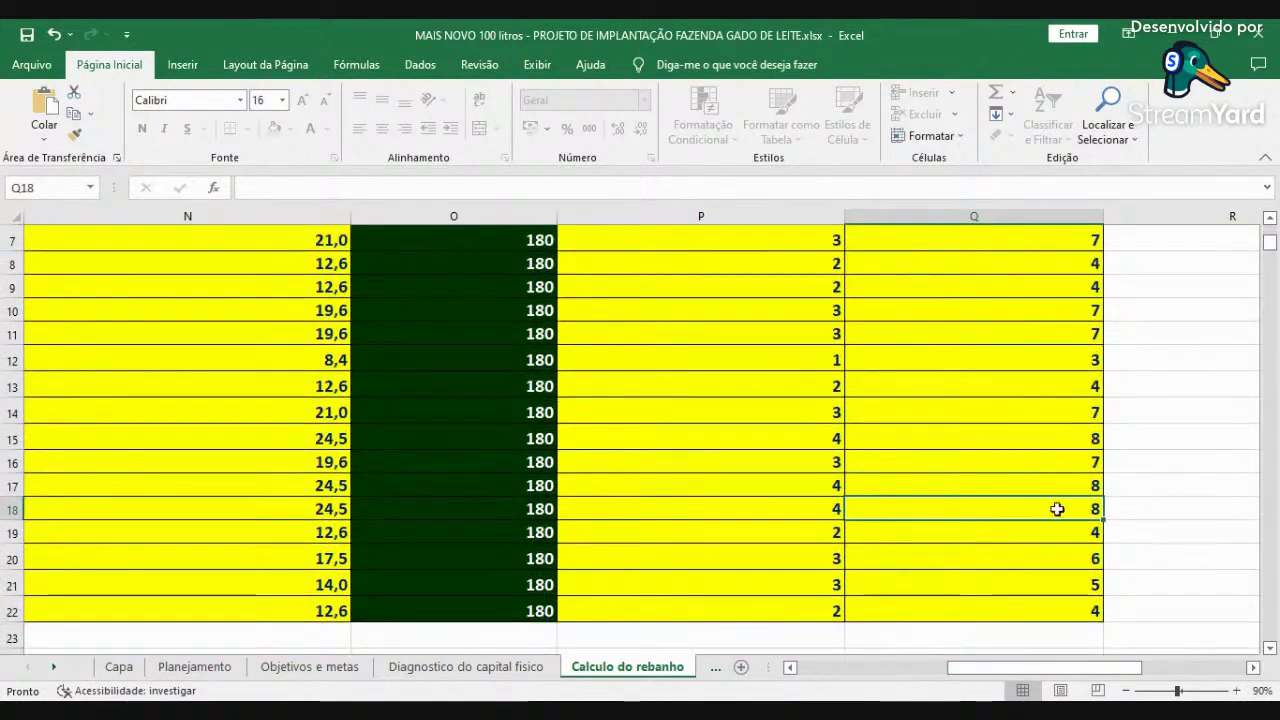
Return to row 29 of Planejamento nutricional and check its Graminea, Total de Uas and Equivale em UA (450 KG) cells.
click(812, 668)
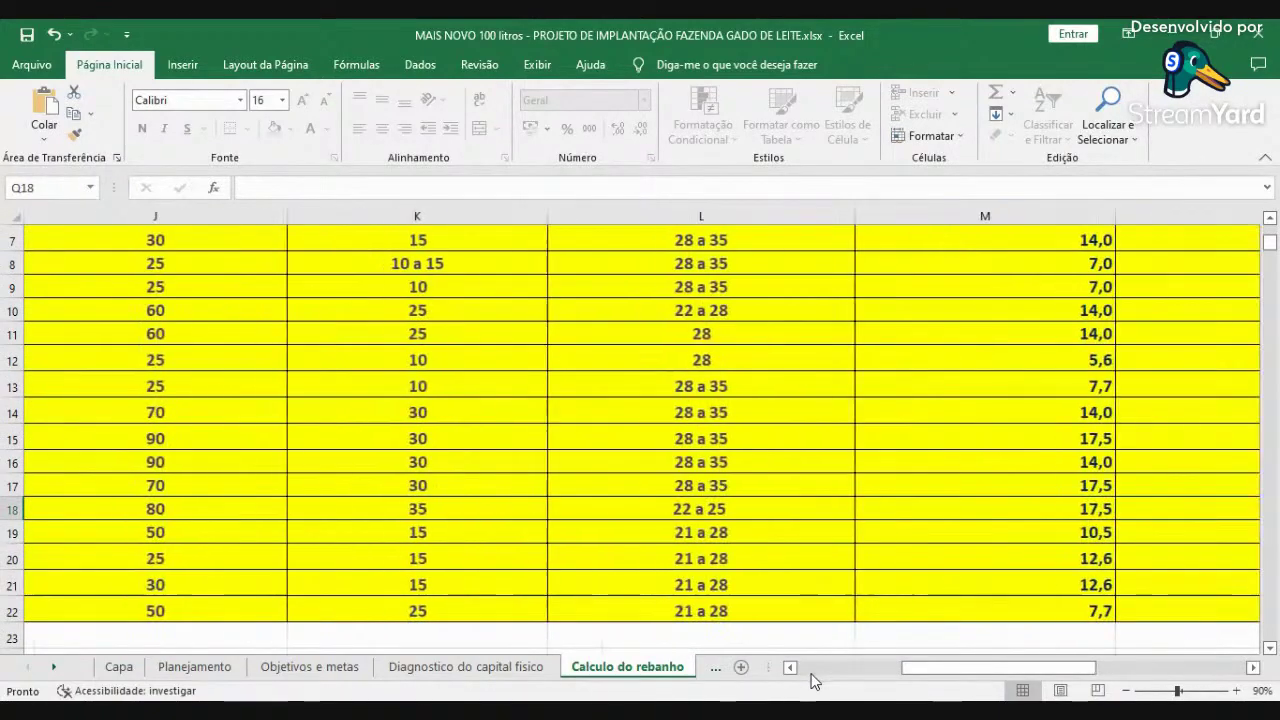
click(812, 668)
click(812, 668)
click(812, 678)
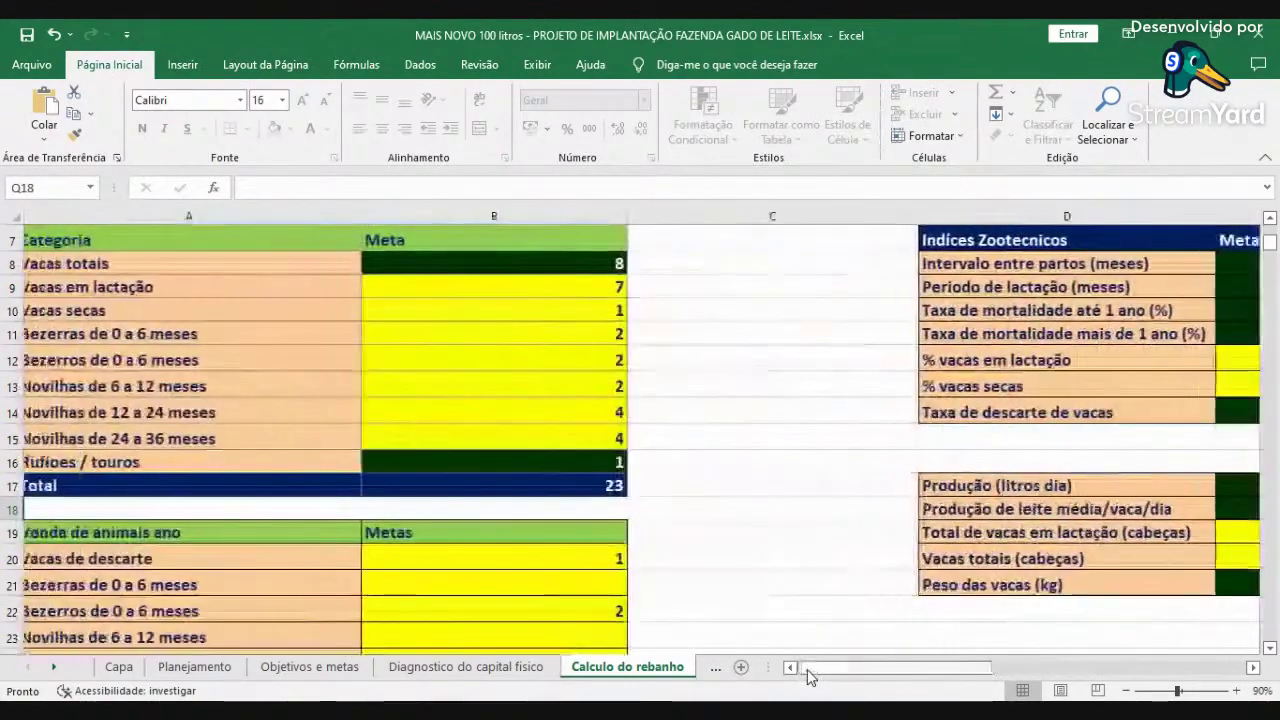
scroll(803, 634, down, 5)
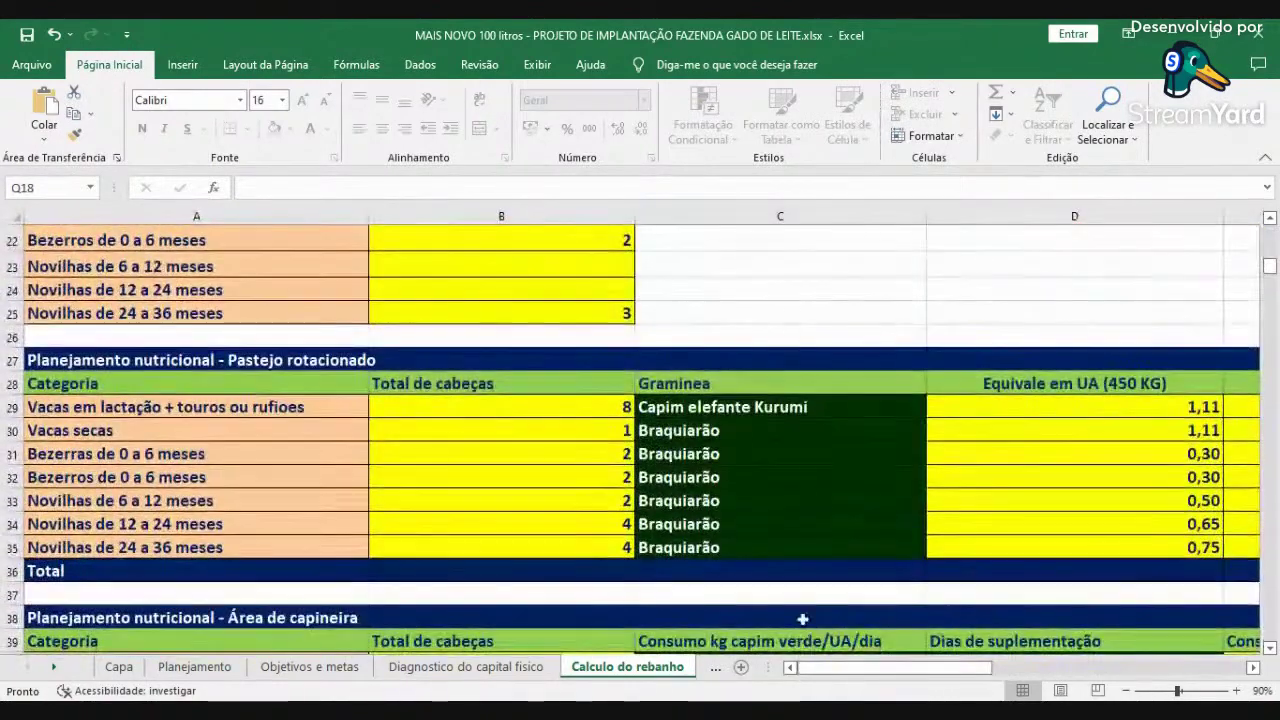
click(794, 404)
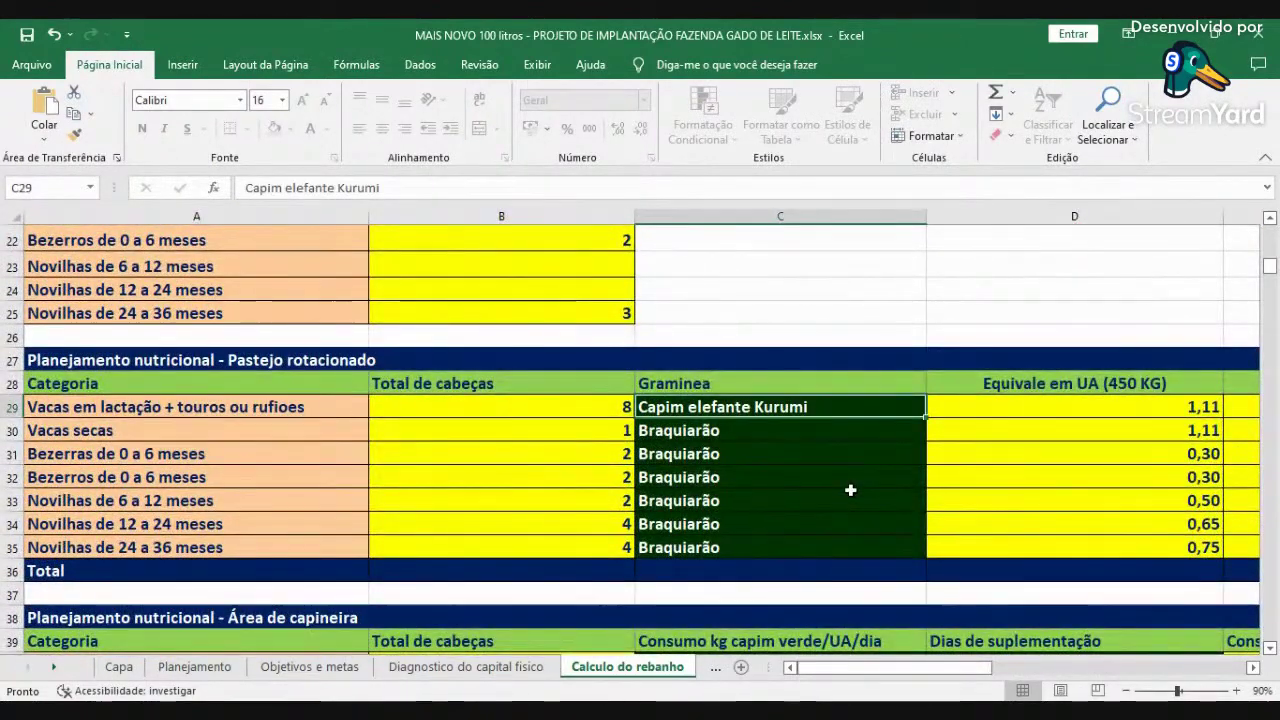
key(Right)
key(Right)
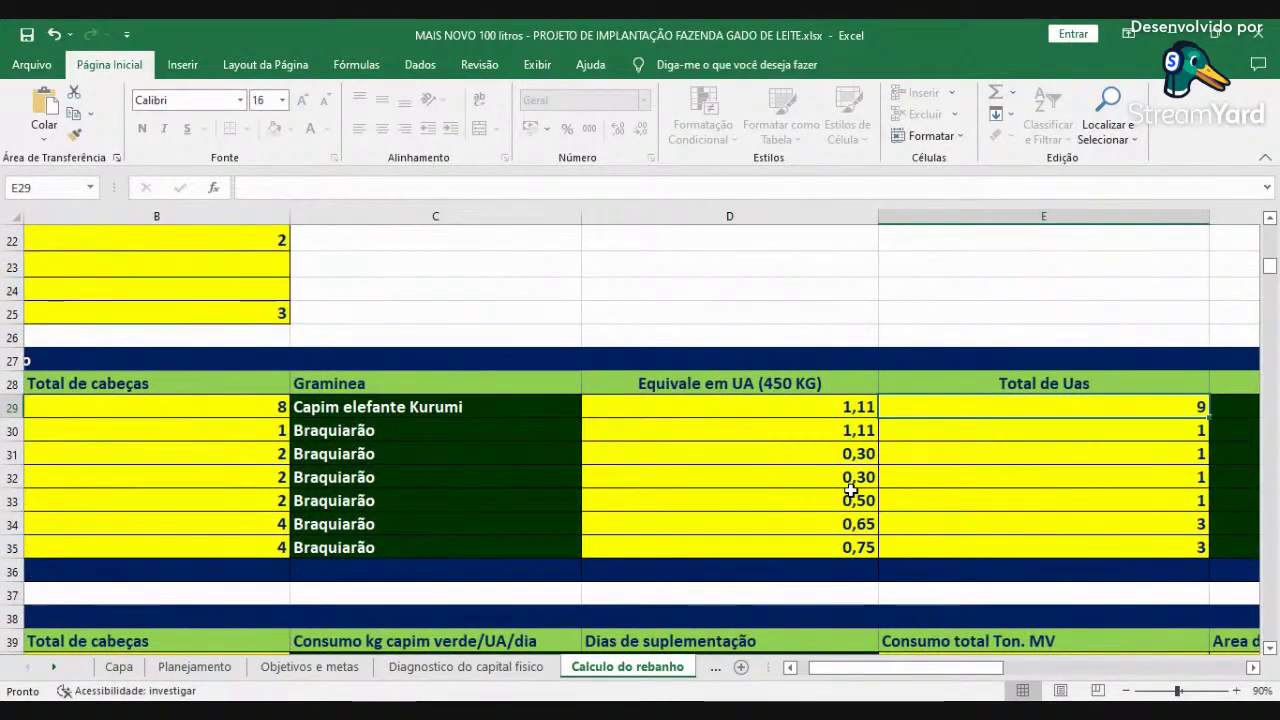
key(Left)
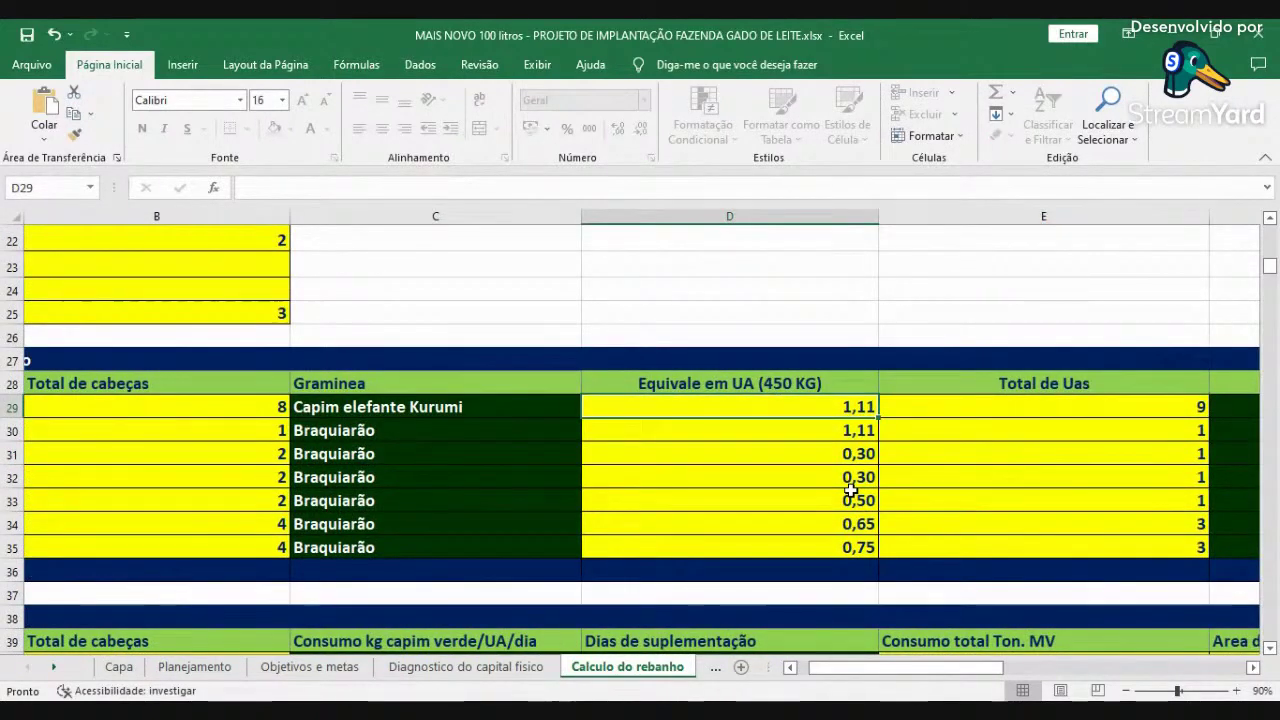
Check the Taxa de lotação UA/há in F29 and the Área em há formula in G29 for the lactating cows.
scroll(823, 240, up, 1)
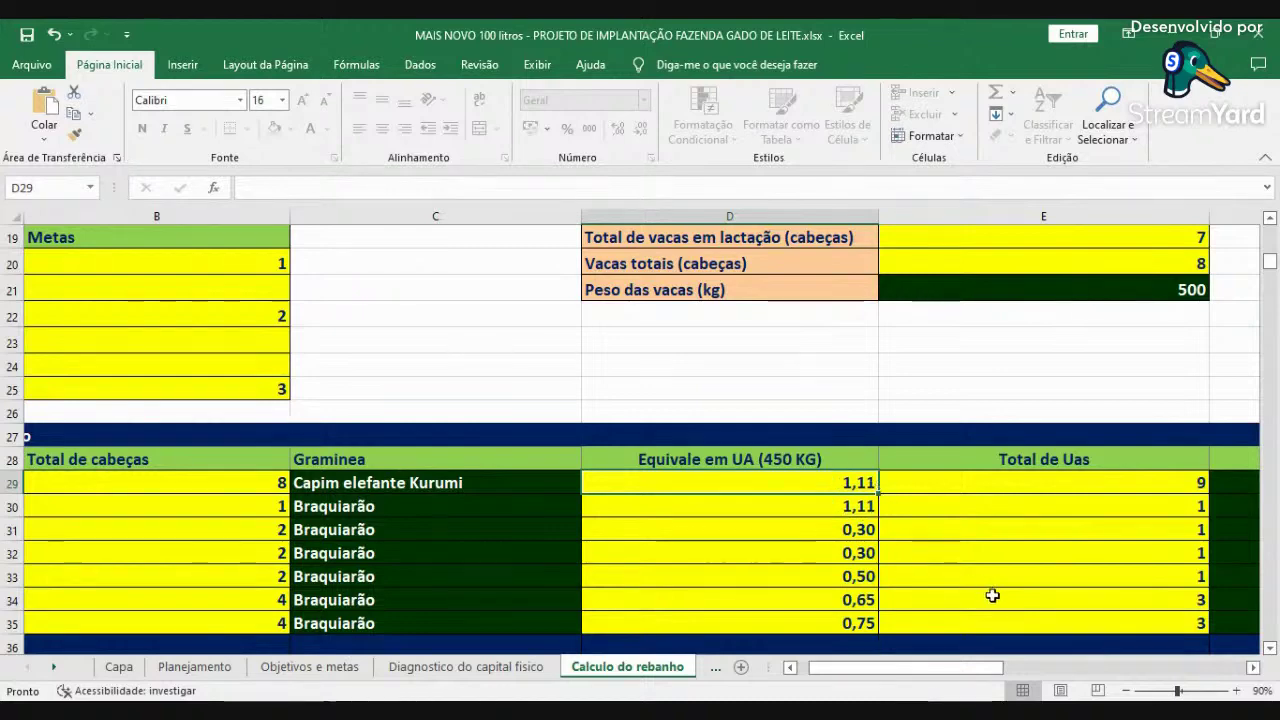
click(1253, 667)
click(1253, 667)
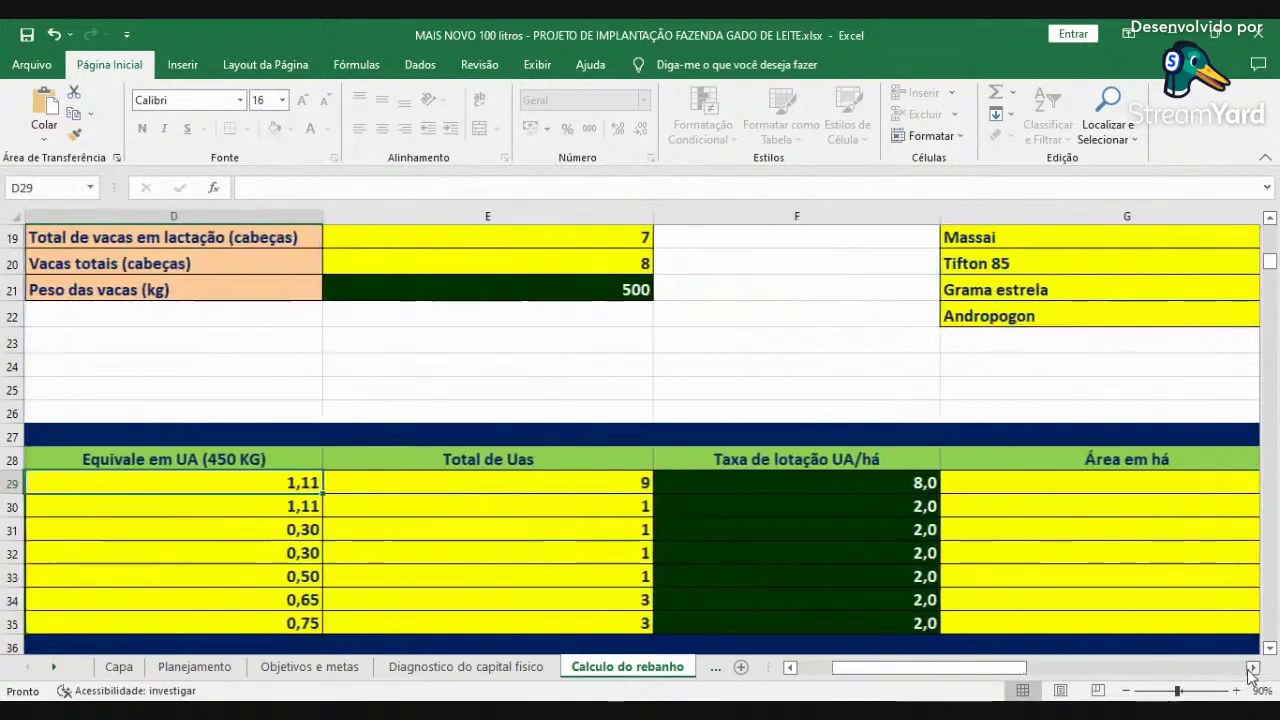
click(796, 481)
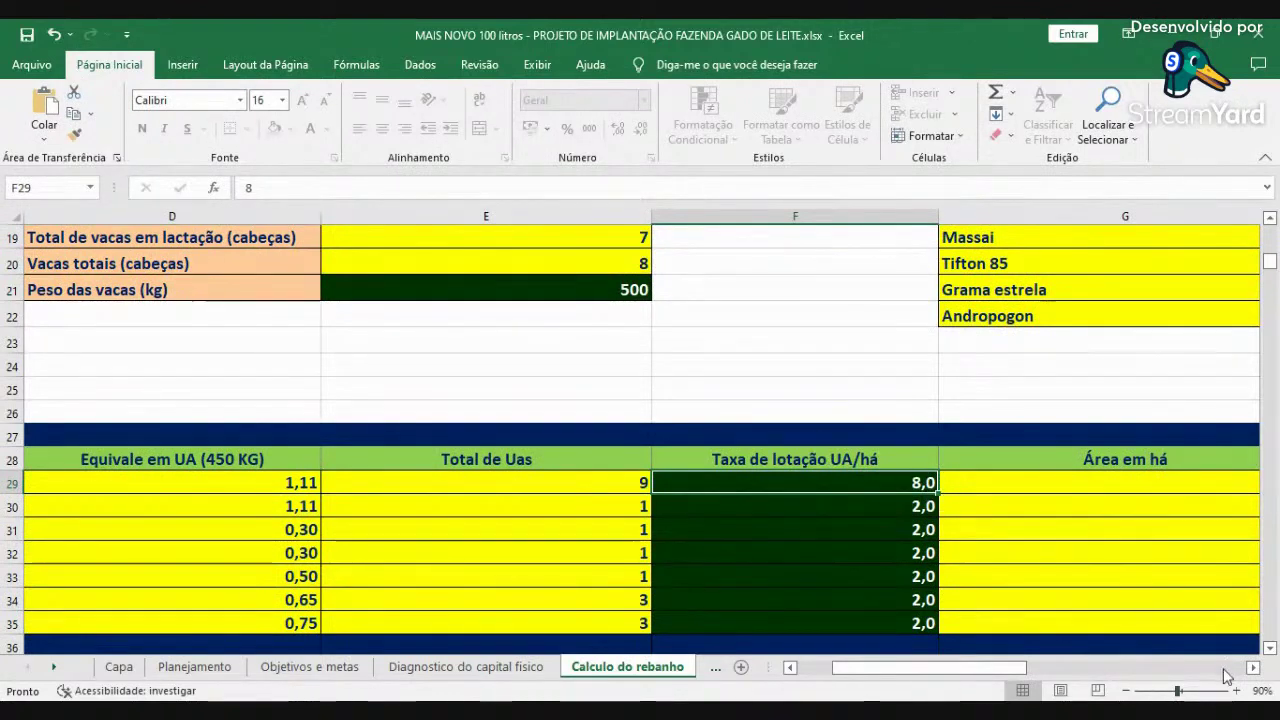
scroll(818, 449, right, 1)
click(834, 478)
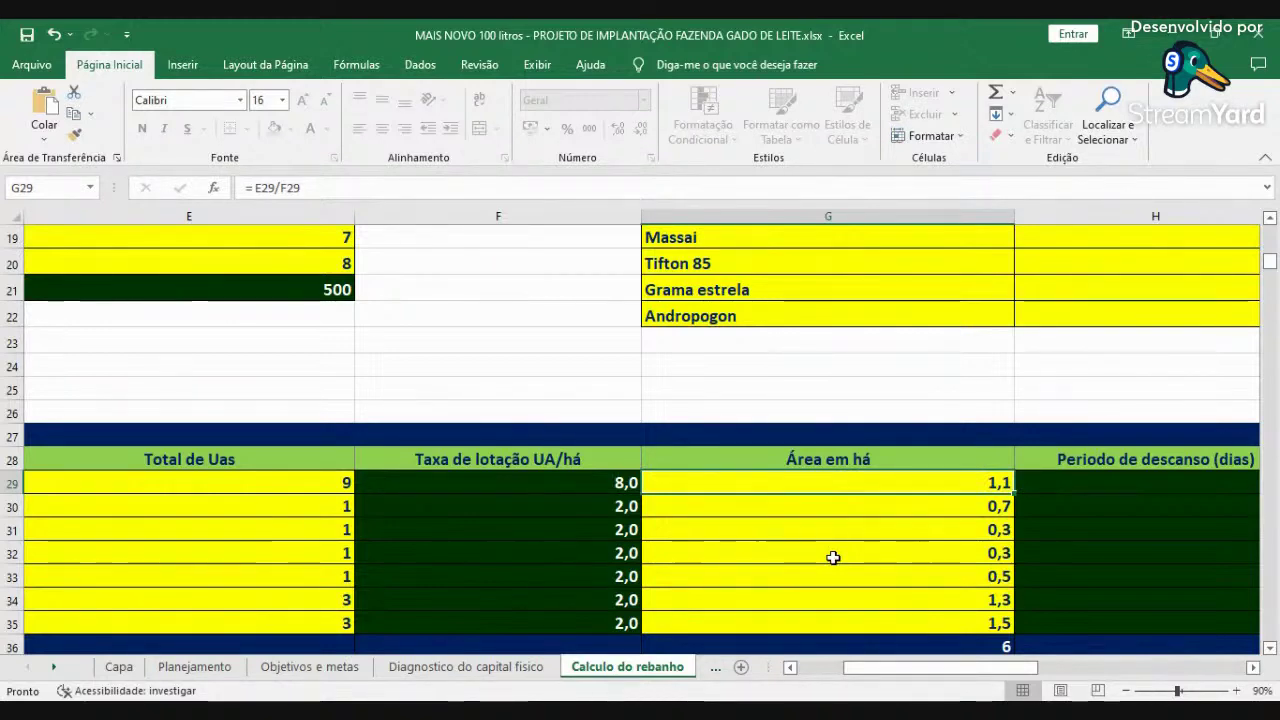
Set the Rufioes / touros count in B16 to 0 and check the grazing area of the lactating cows in row 29.
click(805, 672)
scroll(630, 430, up, 3)
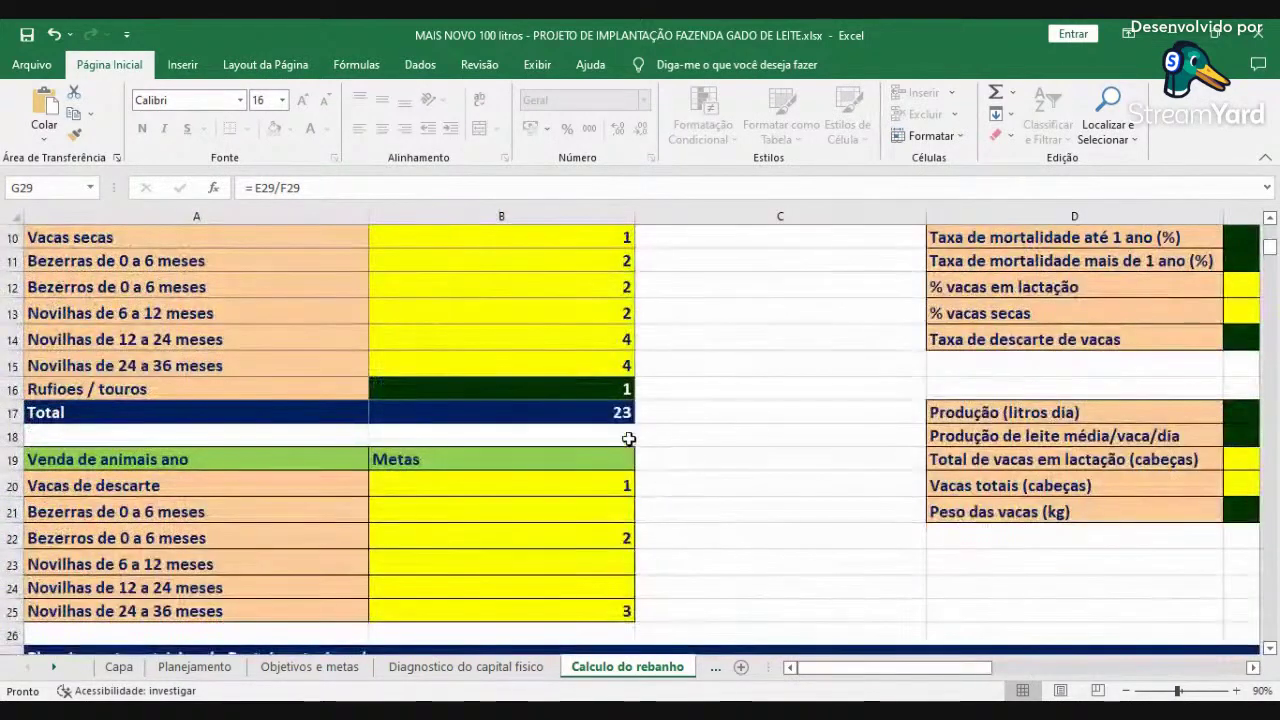
click(608, 398)
text(0)
key(Return)
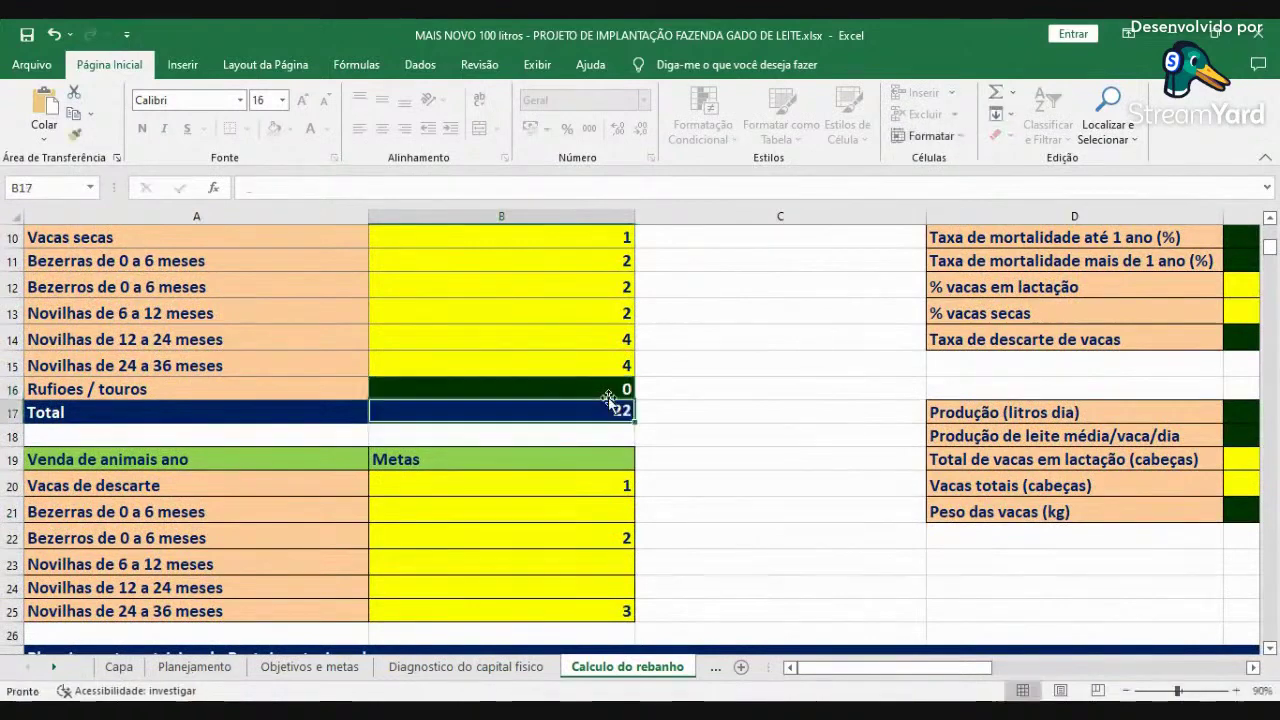
scroll(612, 405, down, 2)
scroll(616, 409, down, 2)
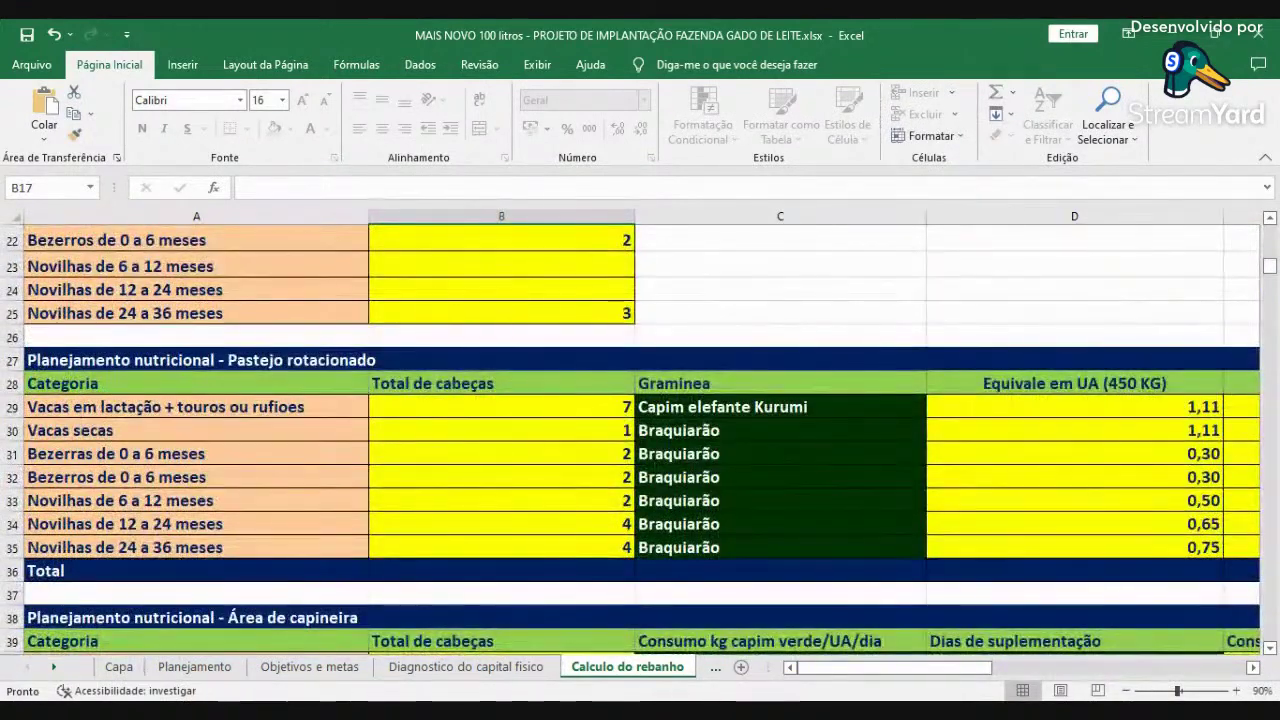
click(1253, 667)
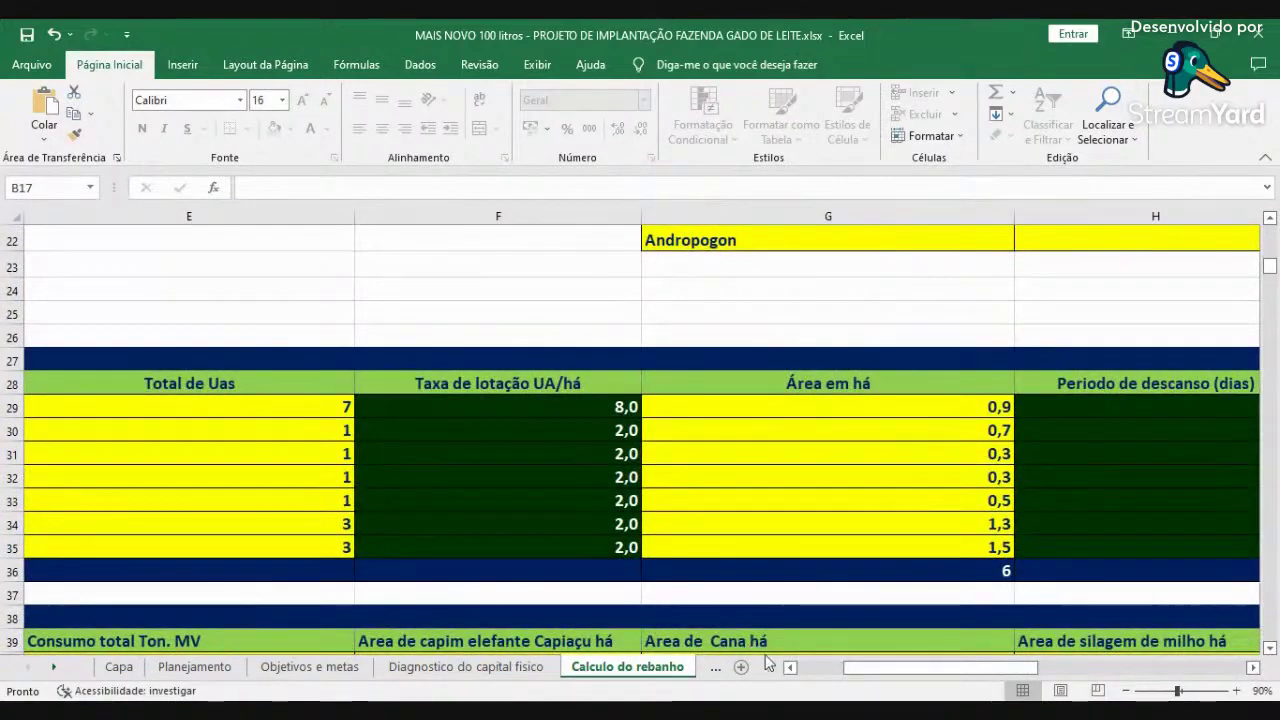
scroll(569, 305, left, 2)
scroll(569, 305, up, 2)
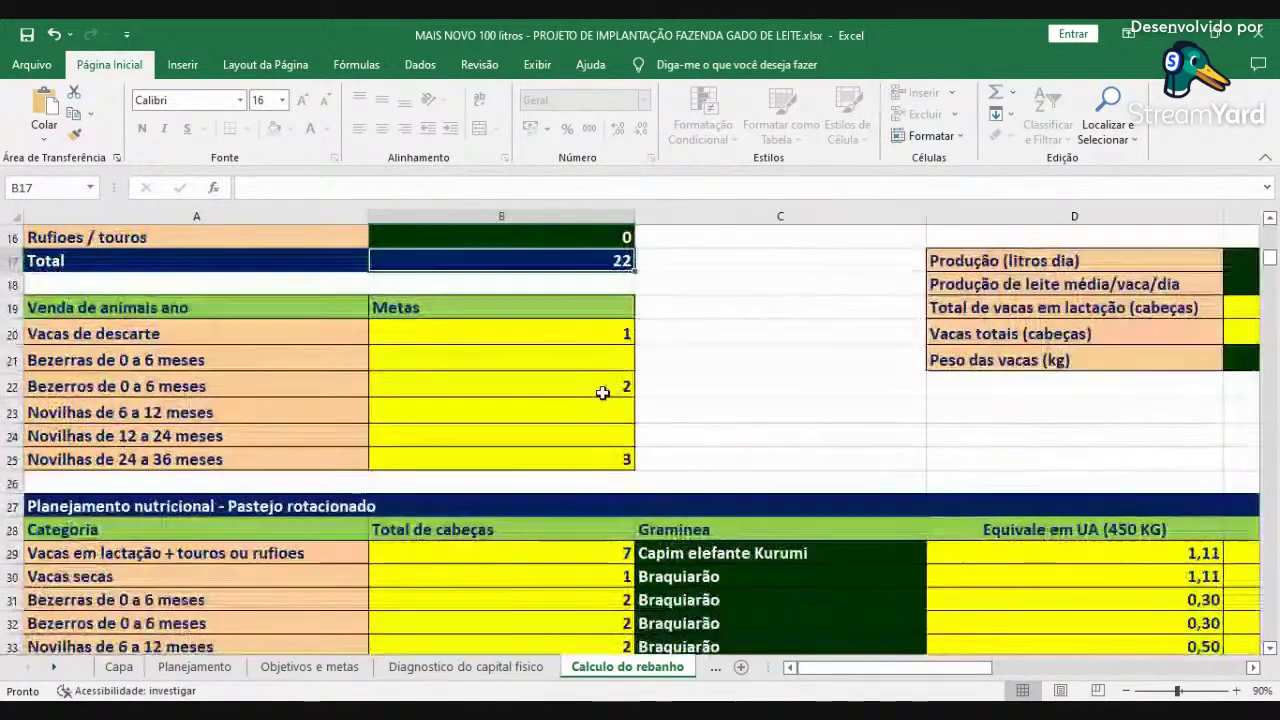
Set the Rufioes / touros count in B16 back to 1 and recheck Área em há in G29.
click(565, 237)
text(1)
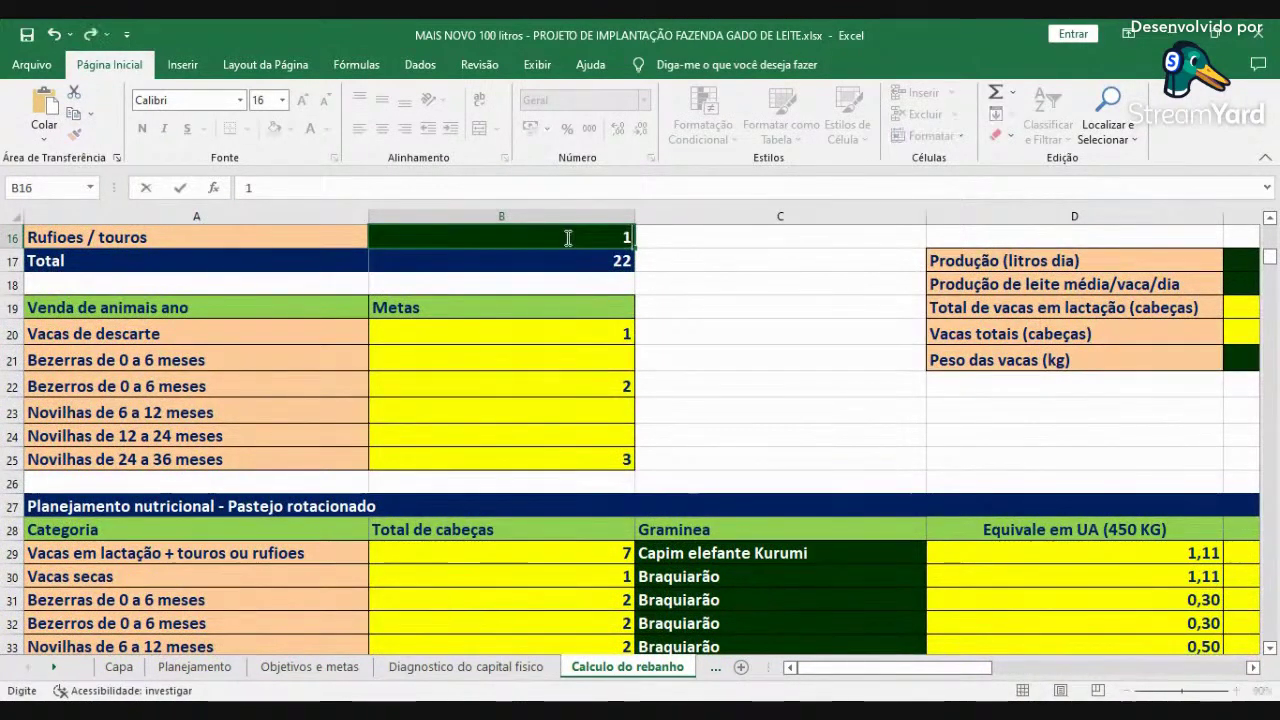
key(Return)
scroll(999, 359, down, 3)
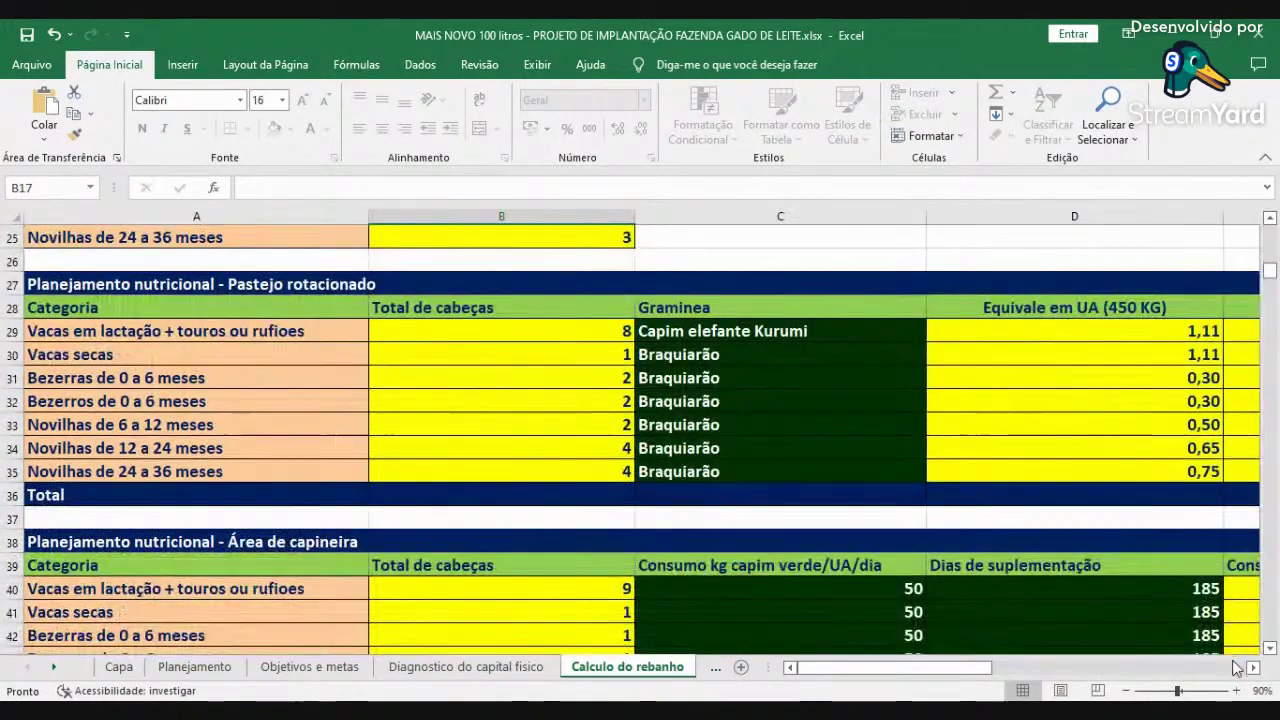
scroll(1252, 678, right, 3)
scroll(1252, 678, right, 3)
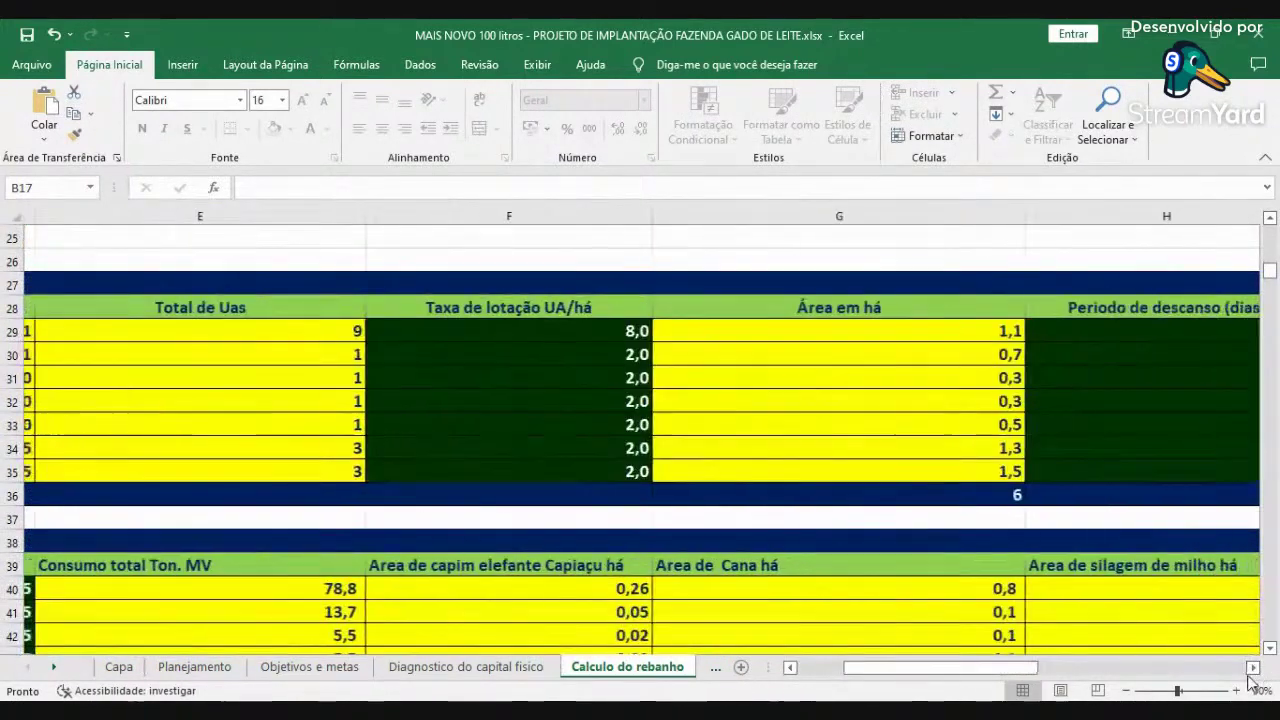
click(895, 332)
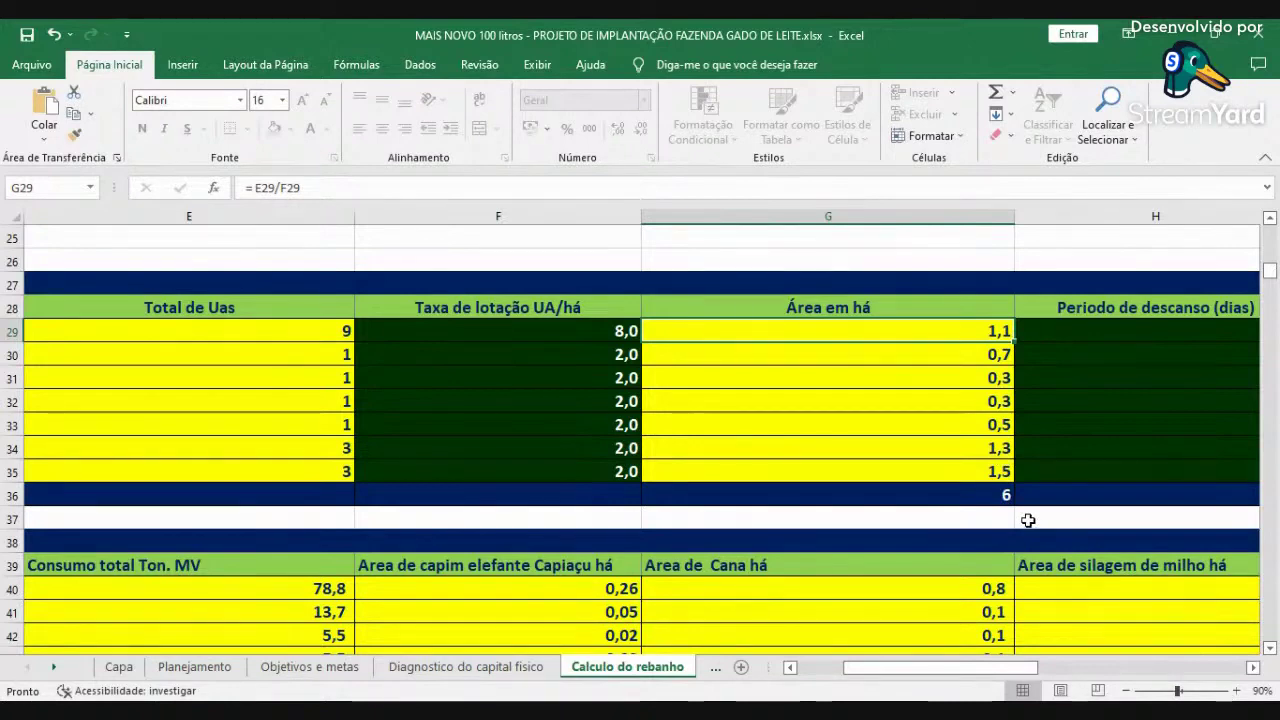
Set the Periodo de descanso for the lactating cows in H29 to 22 days.
click(1253, 668)
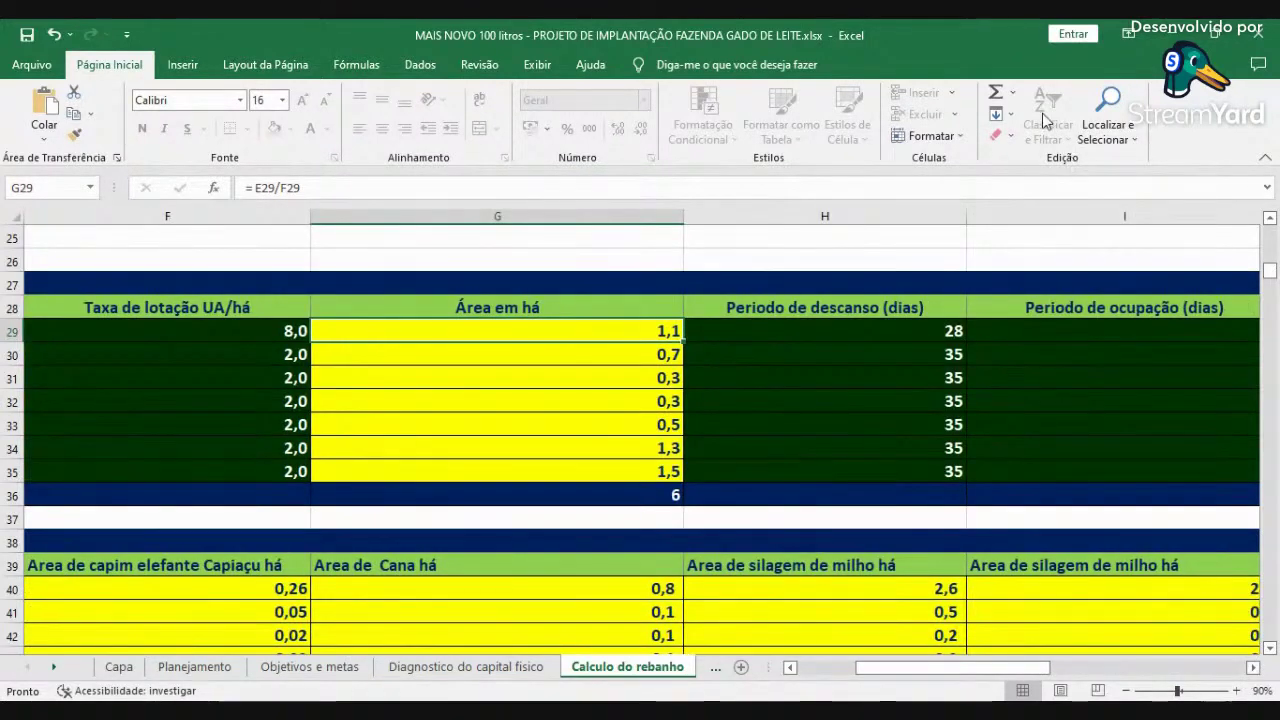
click(832, 324)
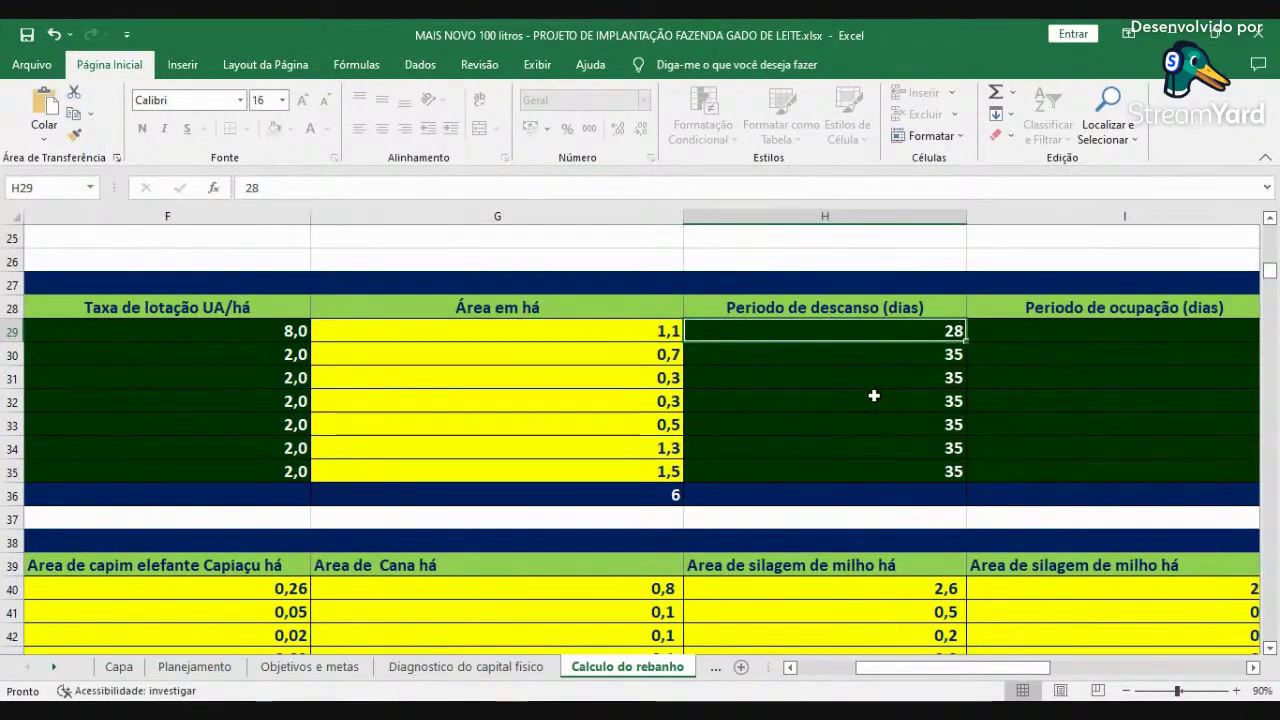
text(22)
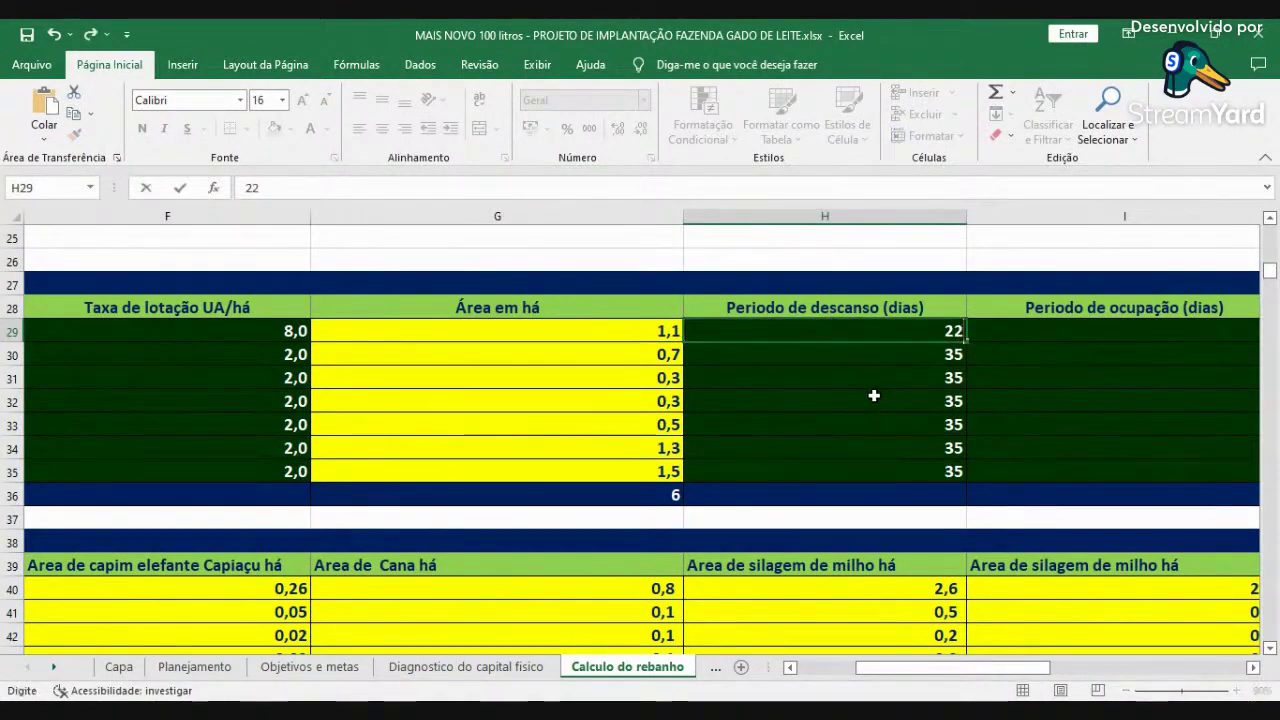
key(Tab)
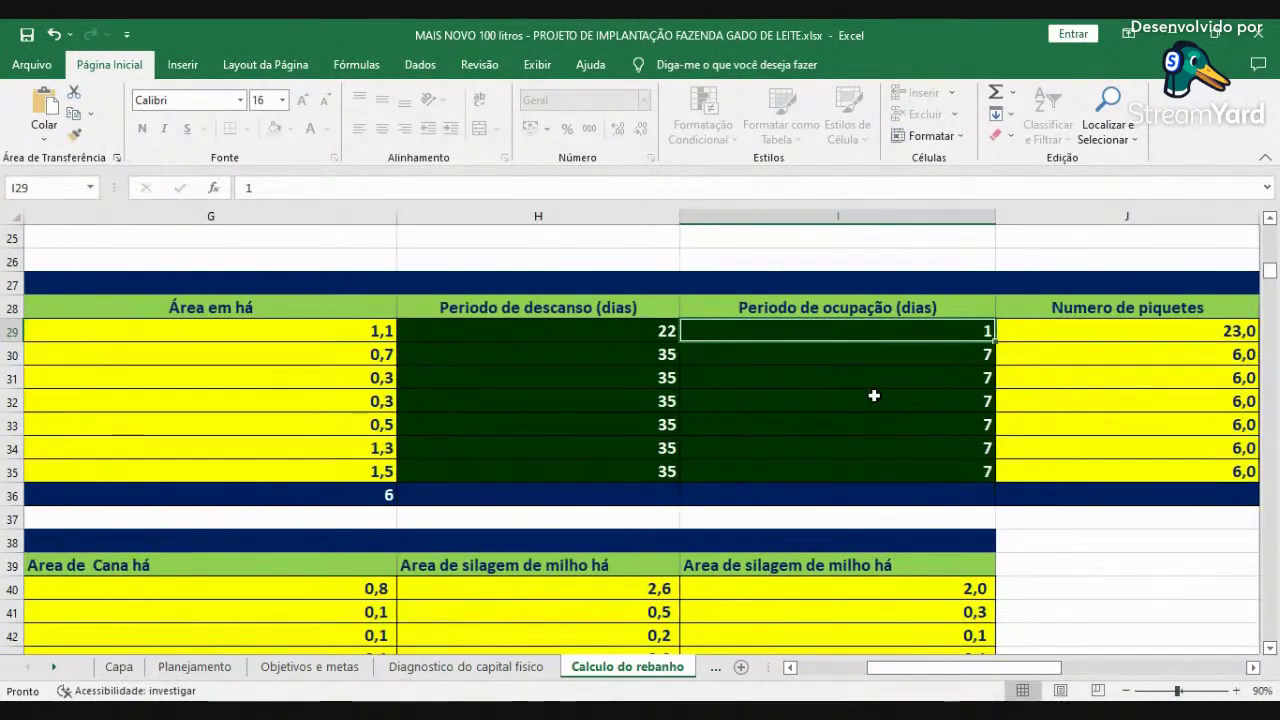
Check the number and size of paddocks, the electric fence lengths and the square paddock dimension in J29 through N29.
key(Tab)
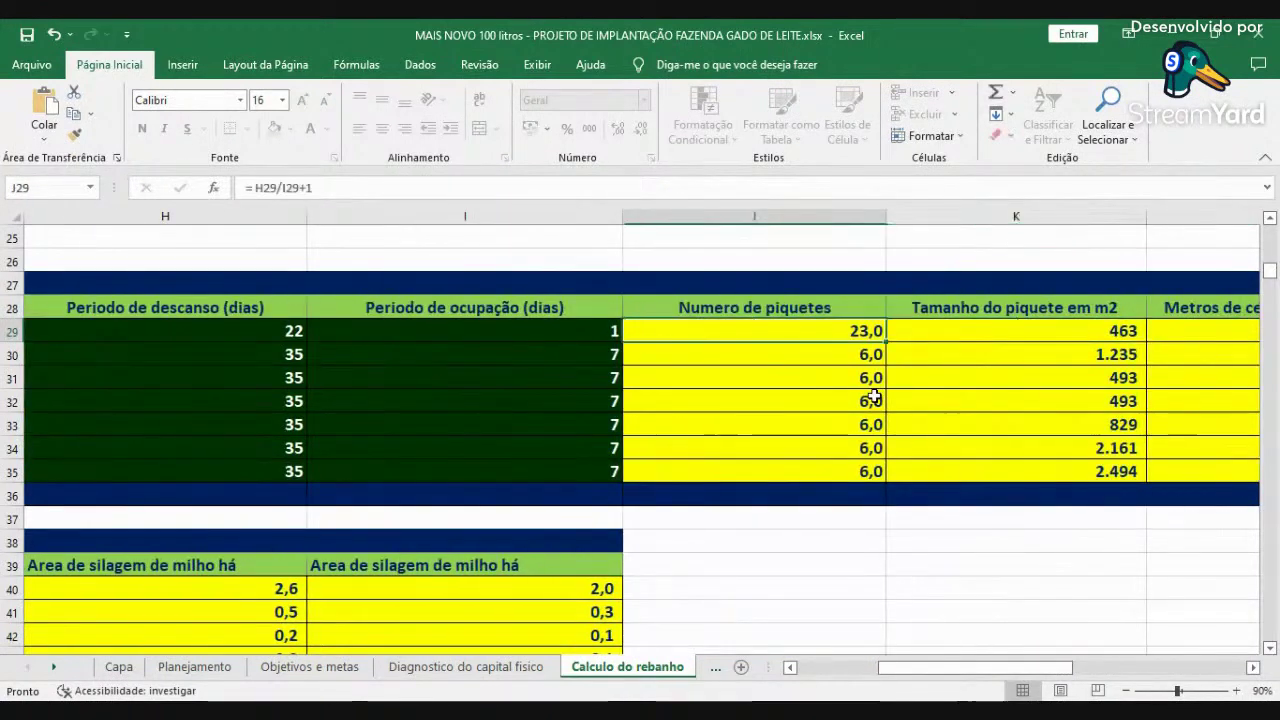
key(Tab)
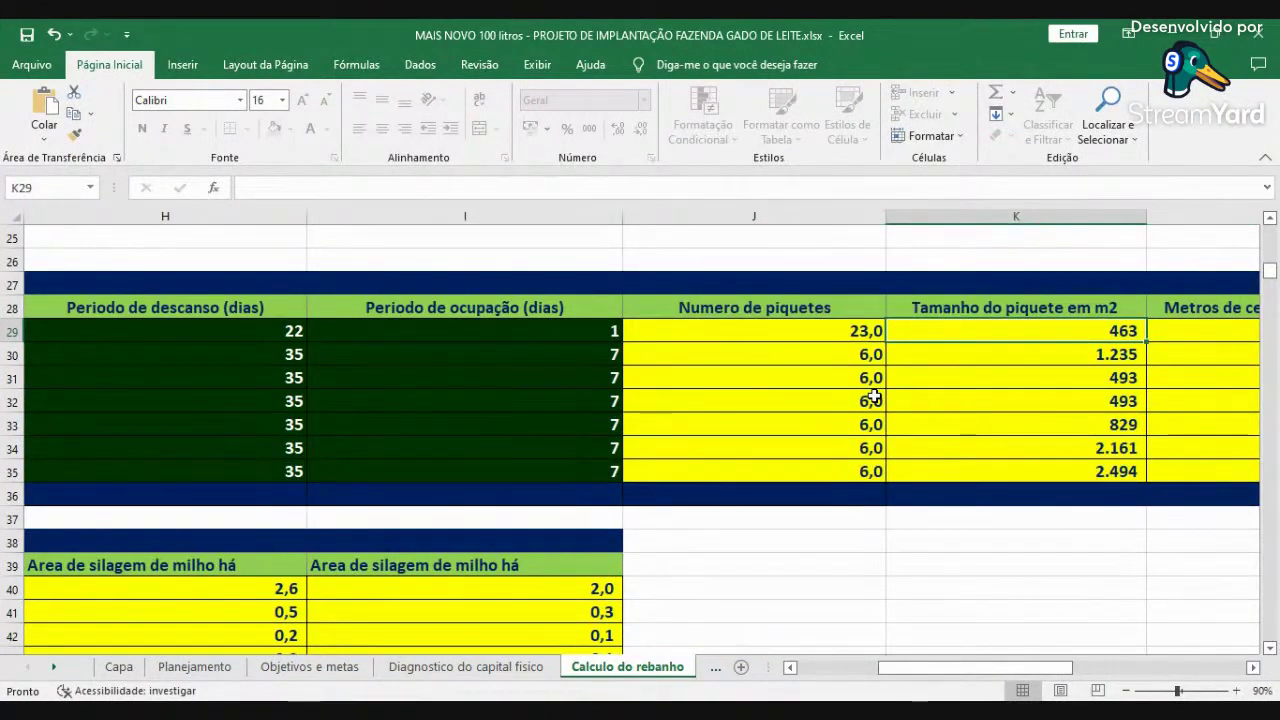
key(Tab)
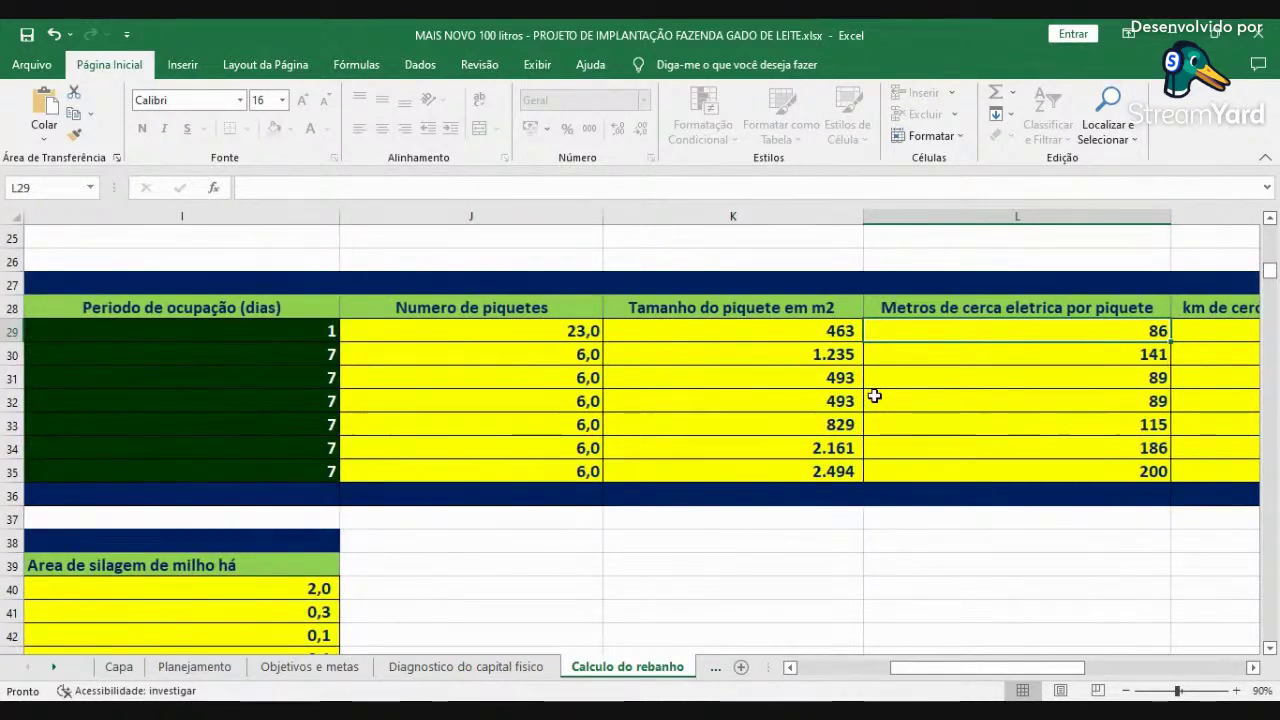
key(Tab)
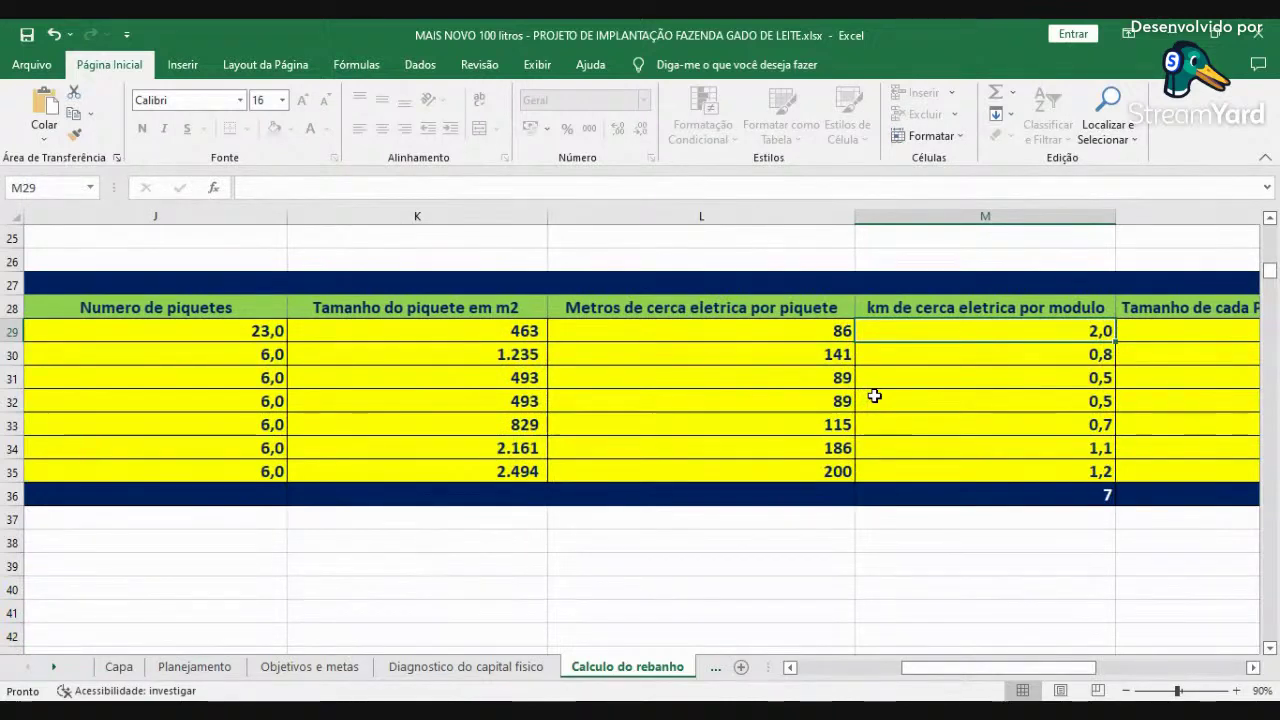
key(Tab)
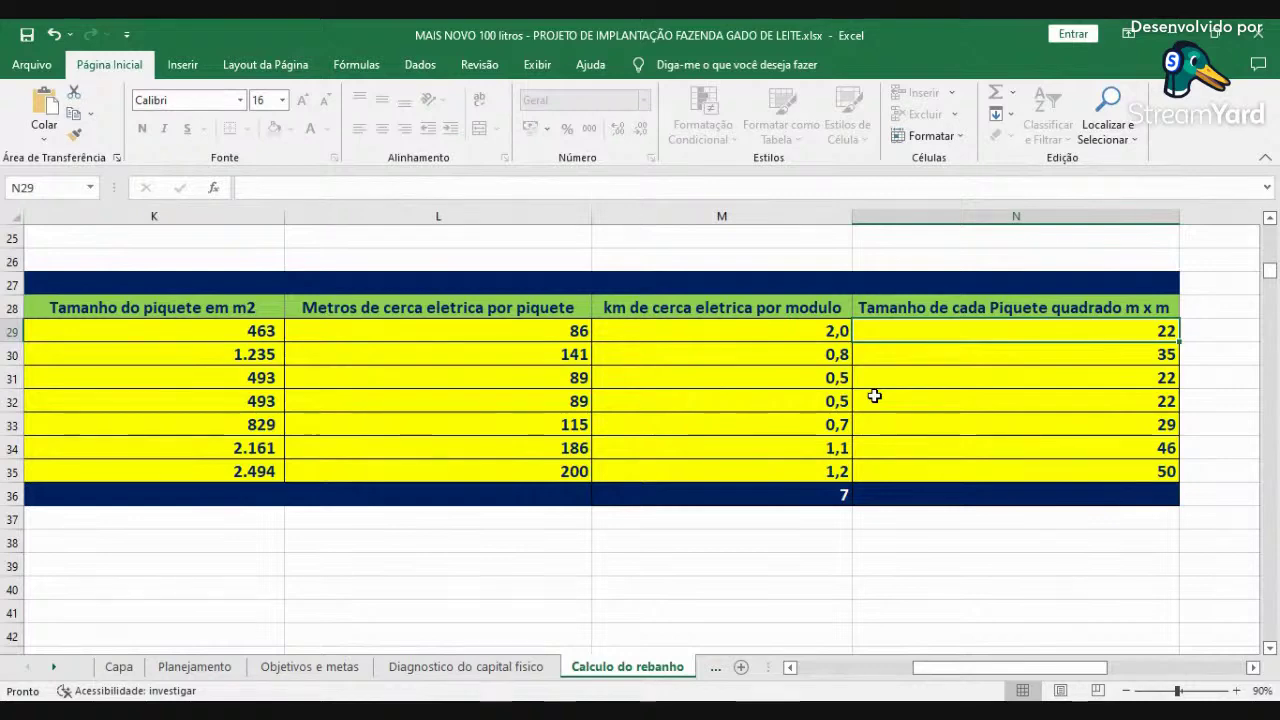
Return to the start of the Pastejo rotacionado table and check the Vacas secas row's Graminea and Equivale em UA cells.
key(Left)
key(Left)
key(Left)
key(Left)
key(Left)
key(Left)
key(Left)
key(Left)
key(Left)
key(Left)
key(Left)
key(Left)
key(Left)
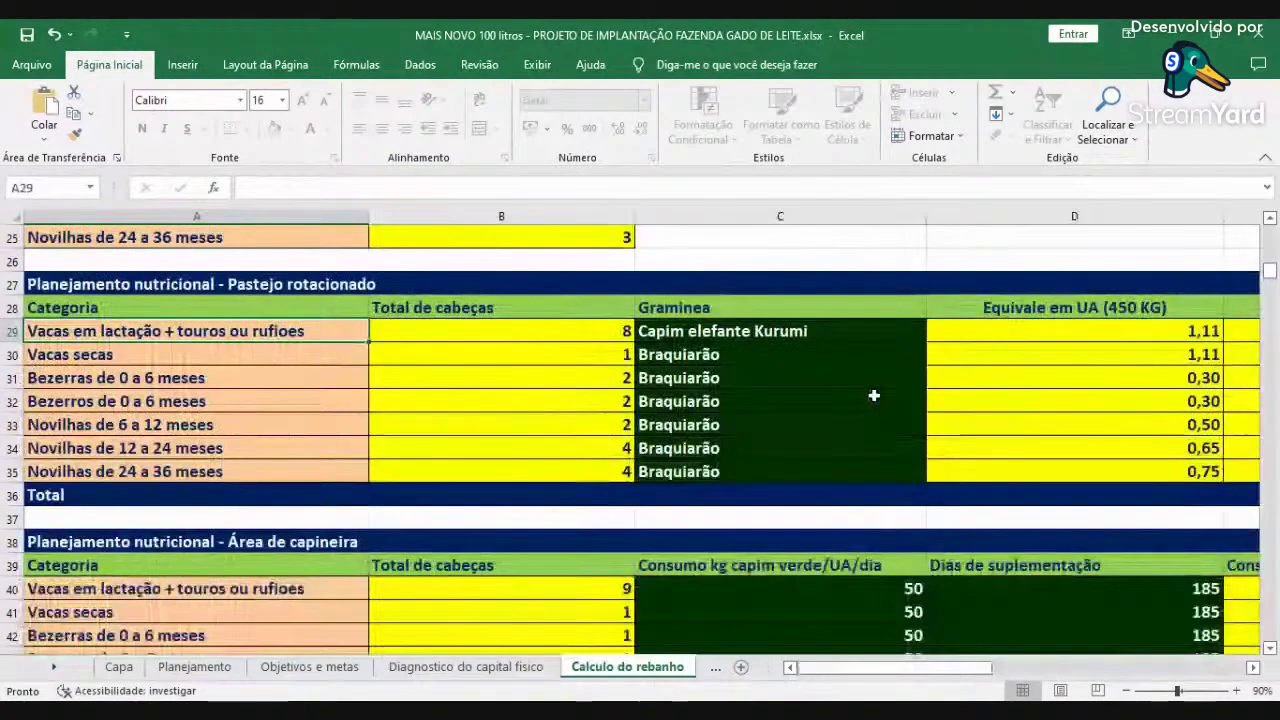
key(Down)
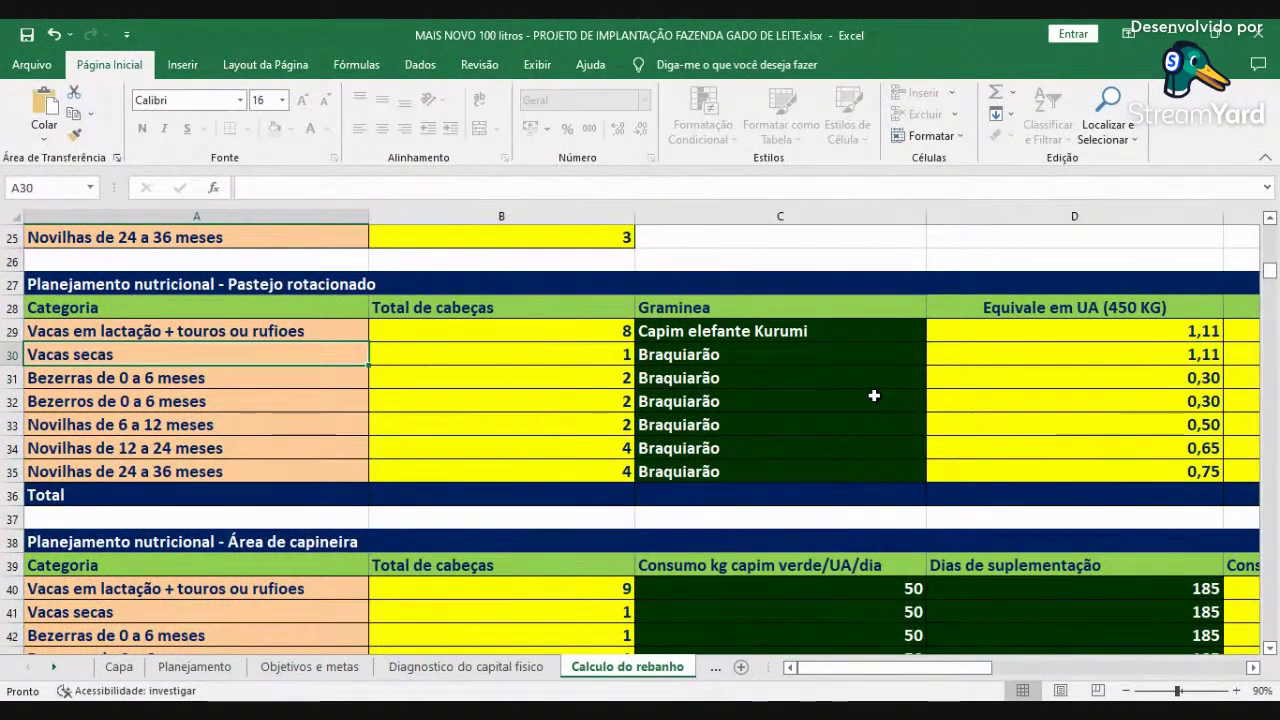
key(Right)
key(Right)
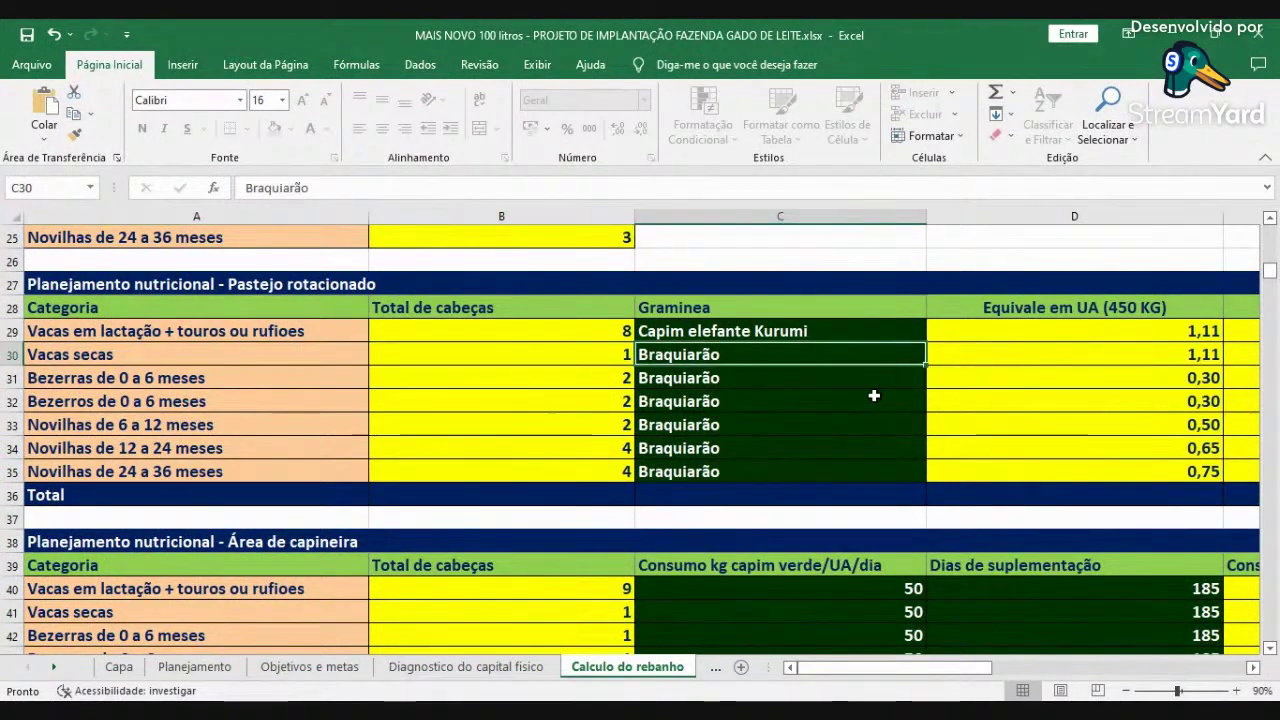
key(Right)
Look up Braquiarão in G6 of the forage table and check its Não adubado and Adubado yields in H6 and I6.
scroll(949, 371, up, 8)
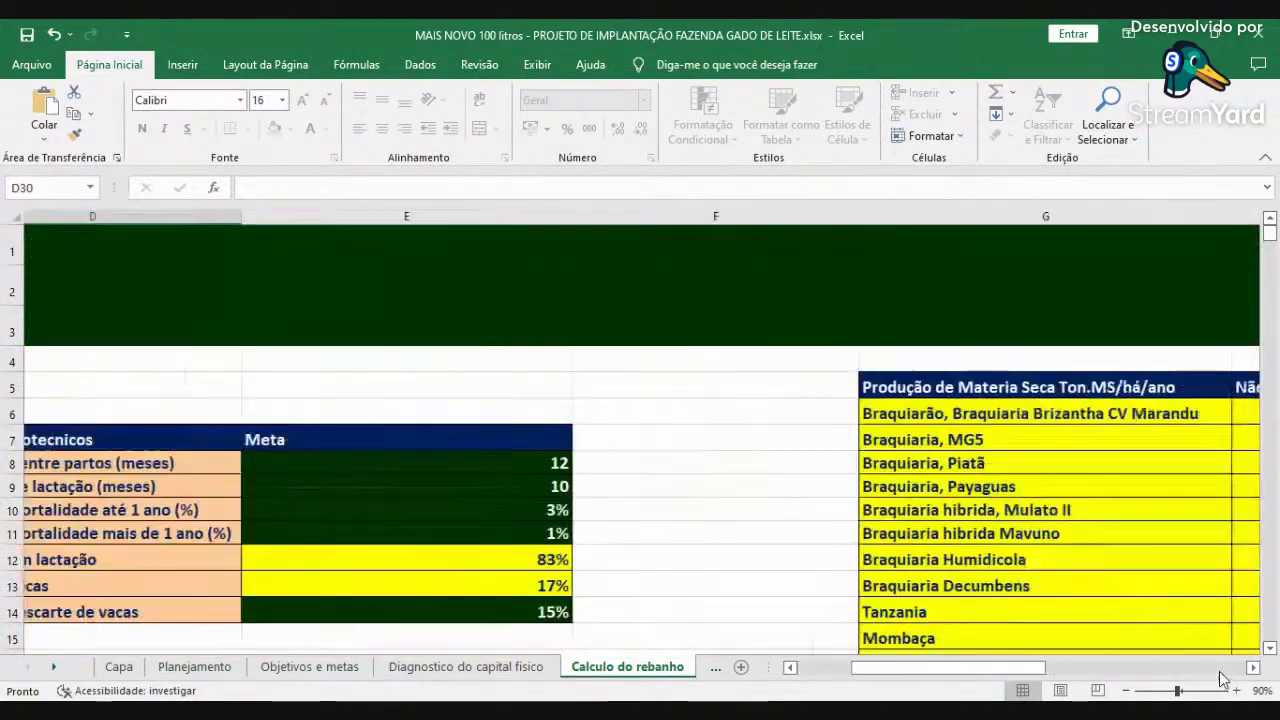
scroll(853, 381, right, 4)
click(859, 406)
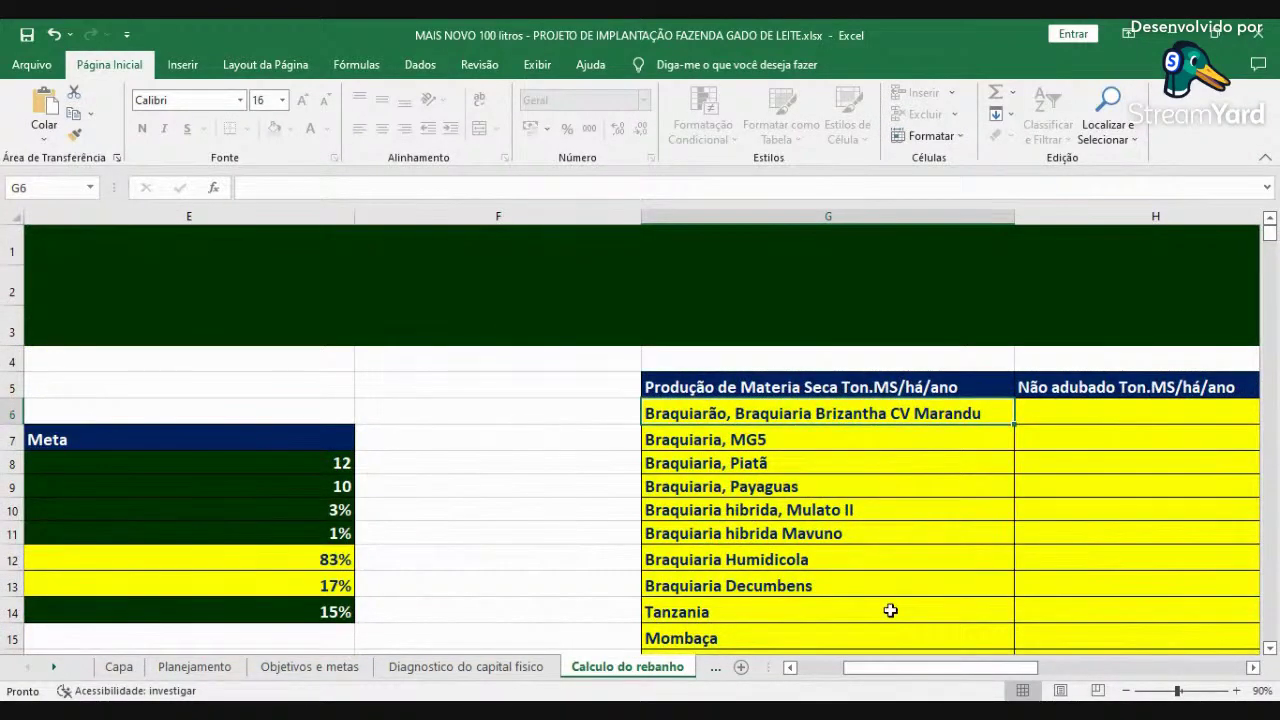
key(Right)
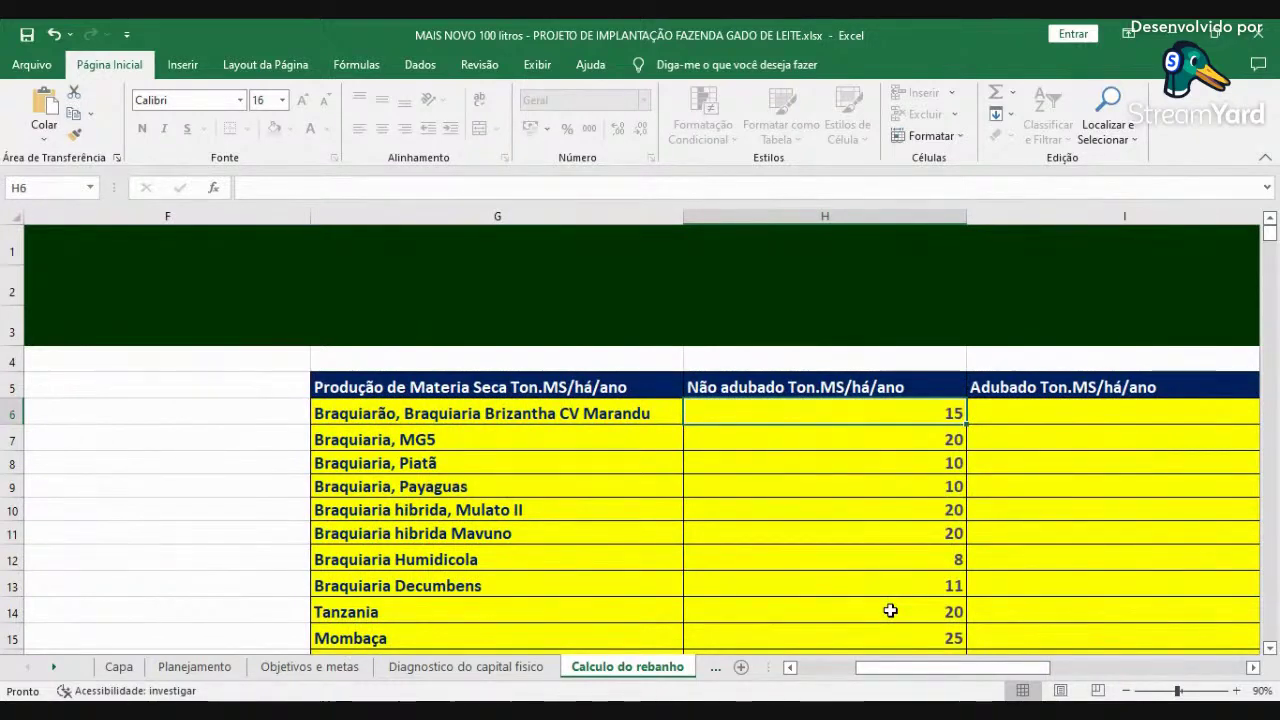
key(Right)
Check the entry height, exit height and Periodo de descanso of Braquiarão in J6 through L6.
key(Right)
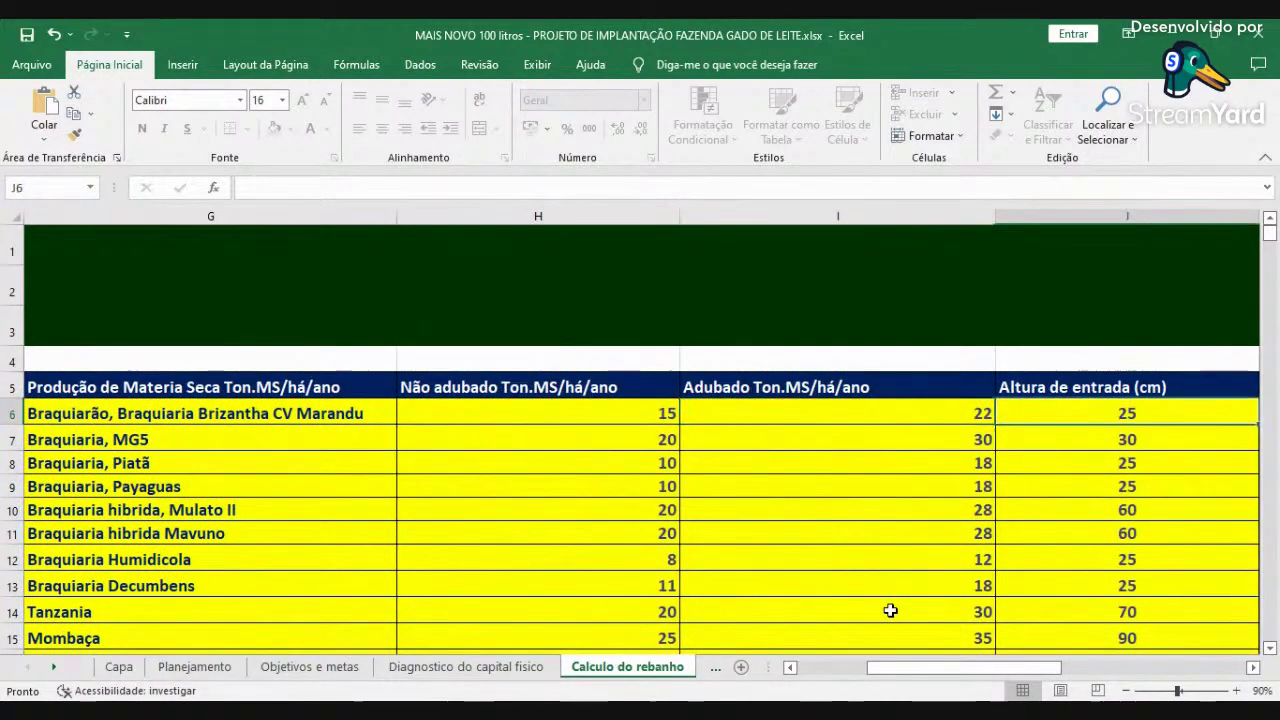
key(Right)
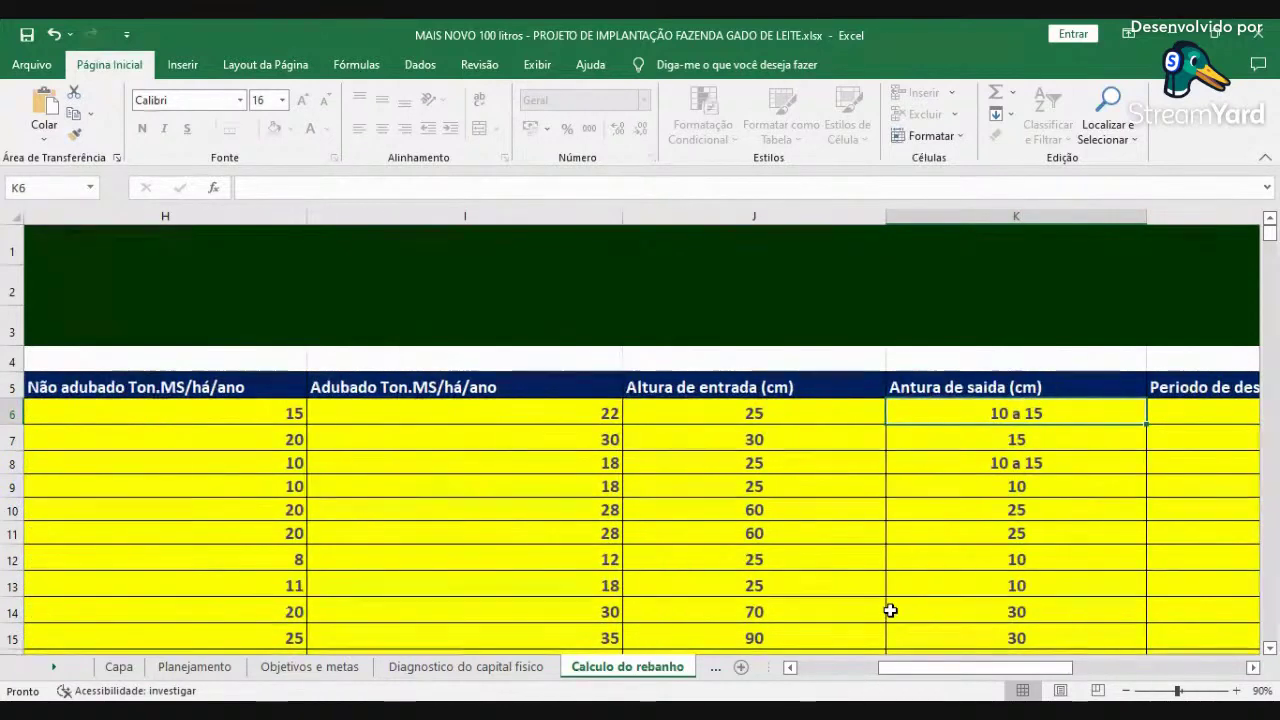
key(Right)
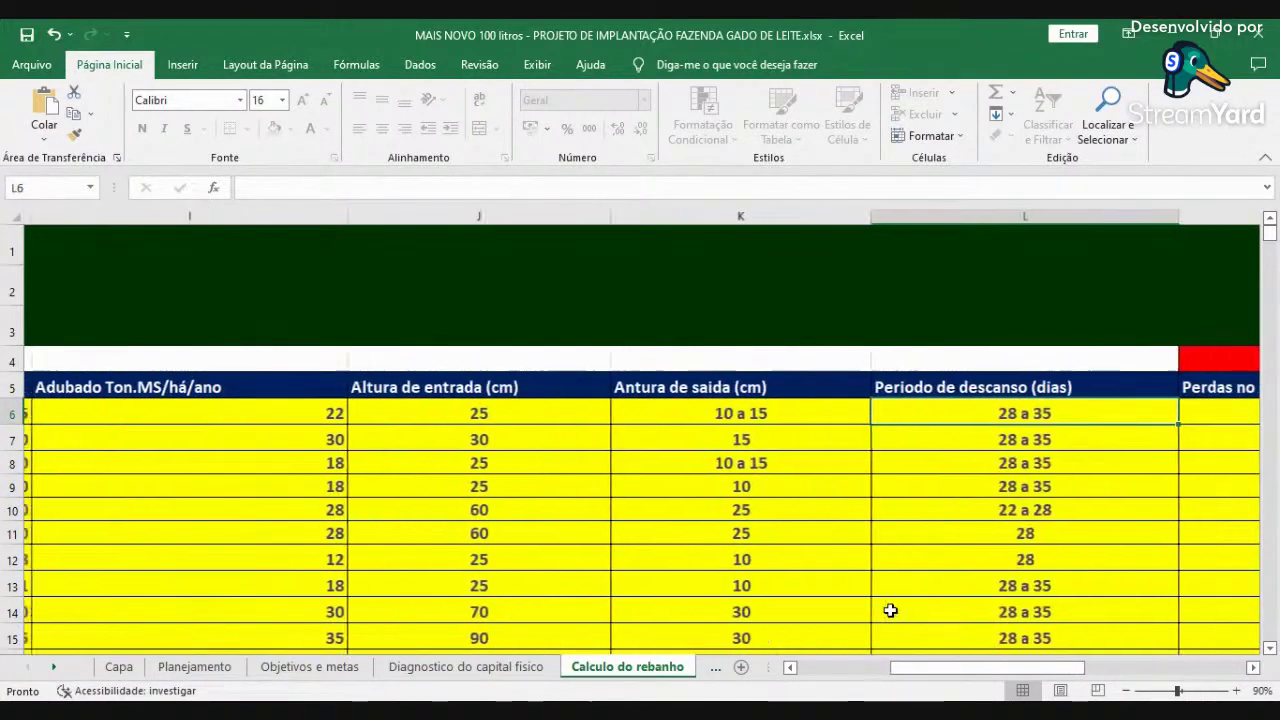
Check Braquiarão's grazing-loss figures, rainy-period days and Não adubado and Adubado stocking rates in M6 through Q6.
key(Right)
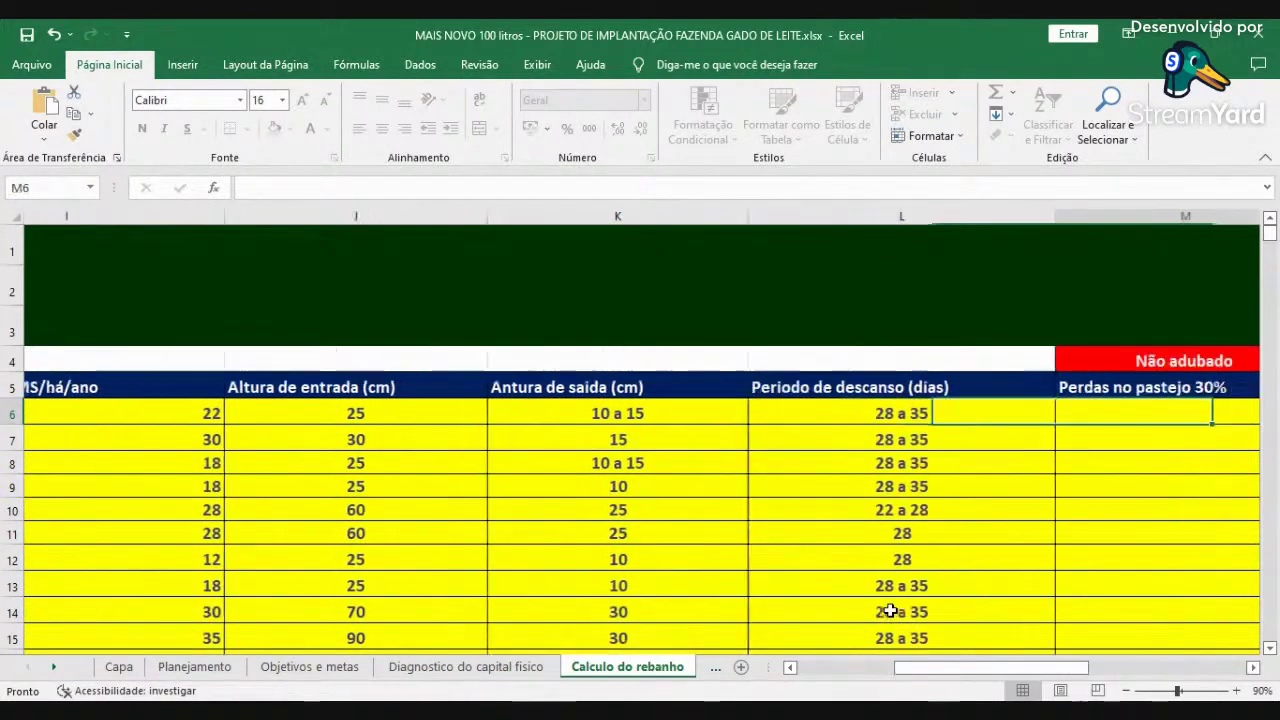
key(Right)
key(Right)
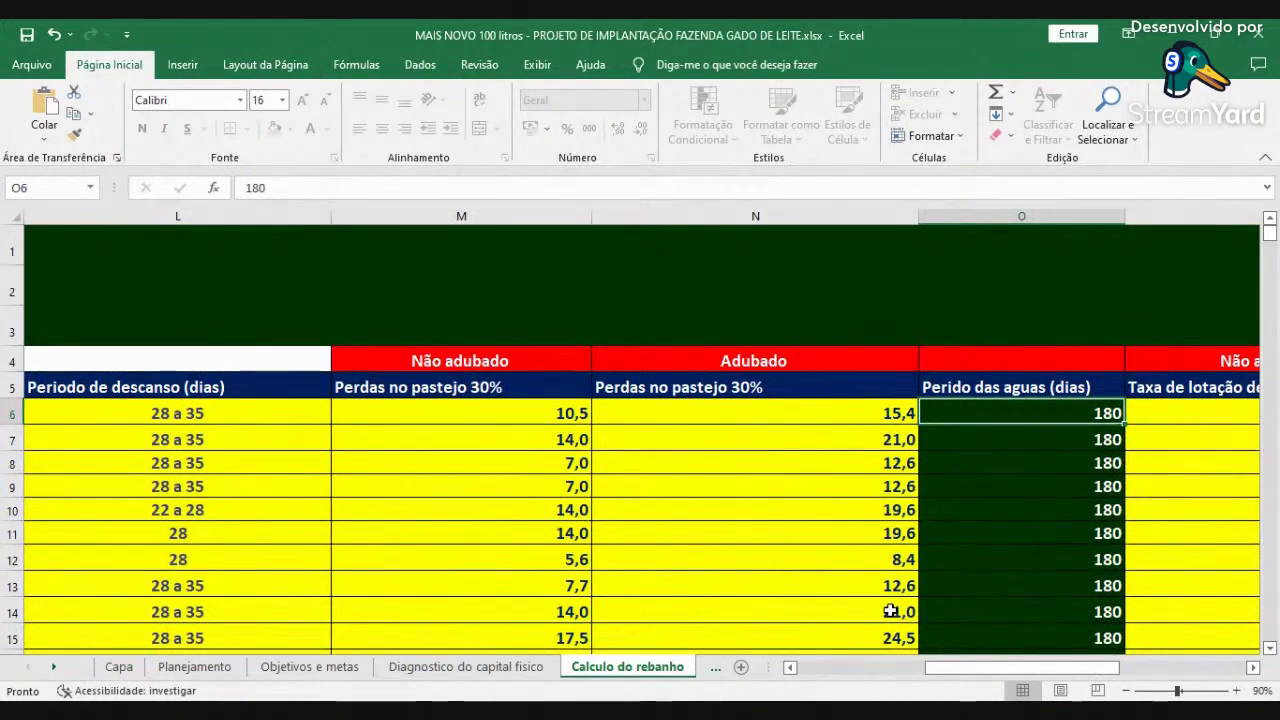
key(Right)
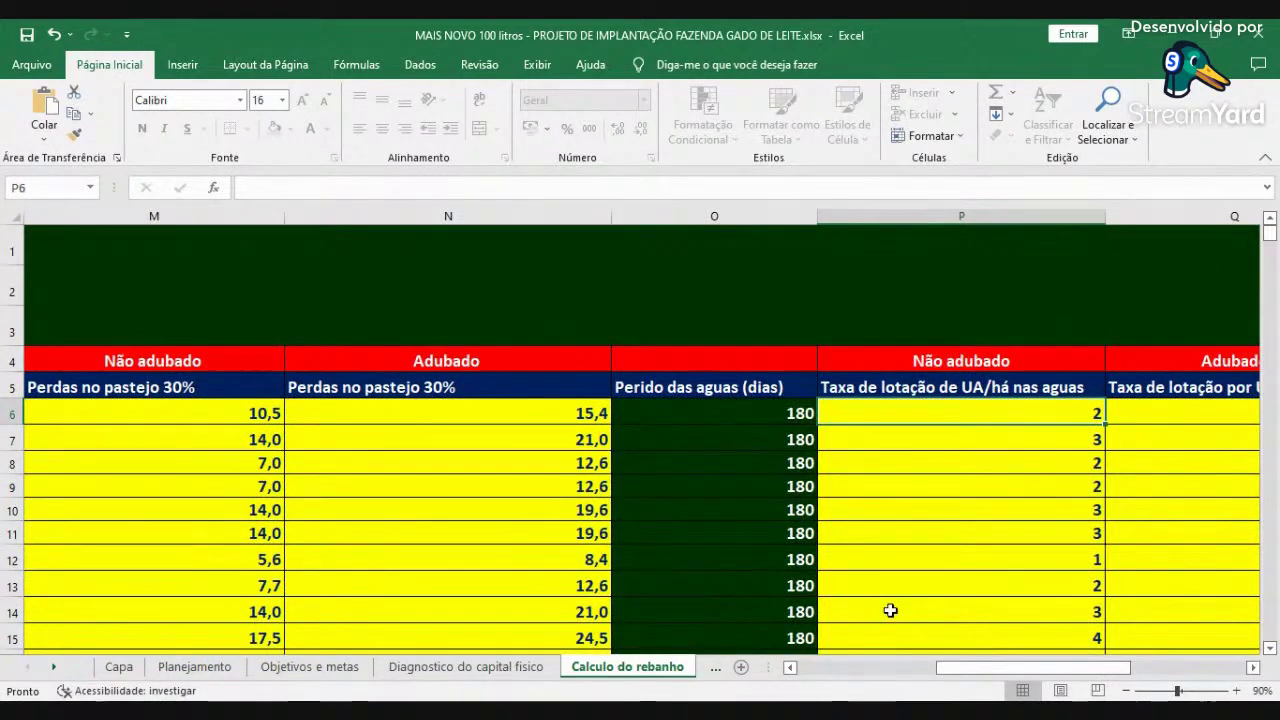
key(Right)
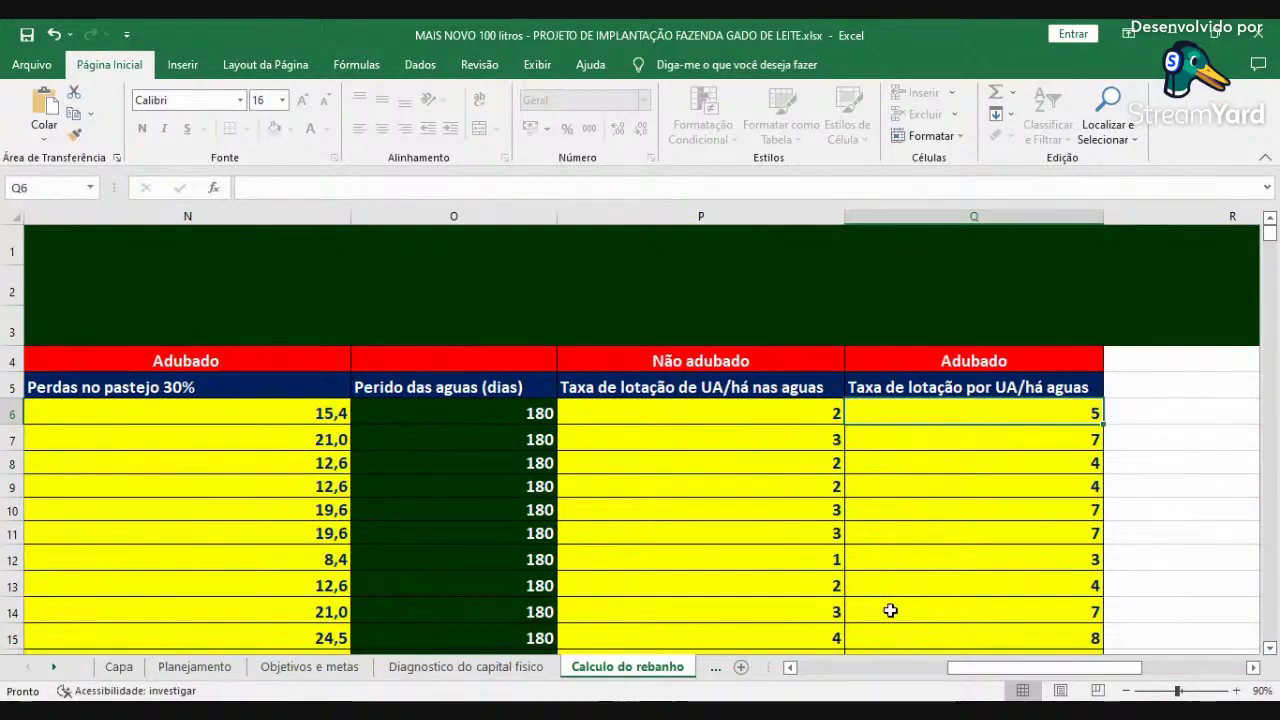
Set Braquiarão's Perido das aguas in O6 to 365 days and check its Não adubado stocking rate in P6.
key(Left)
key(Right)
key(Left)
key(Left)
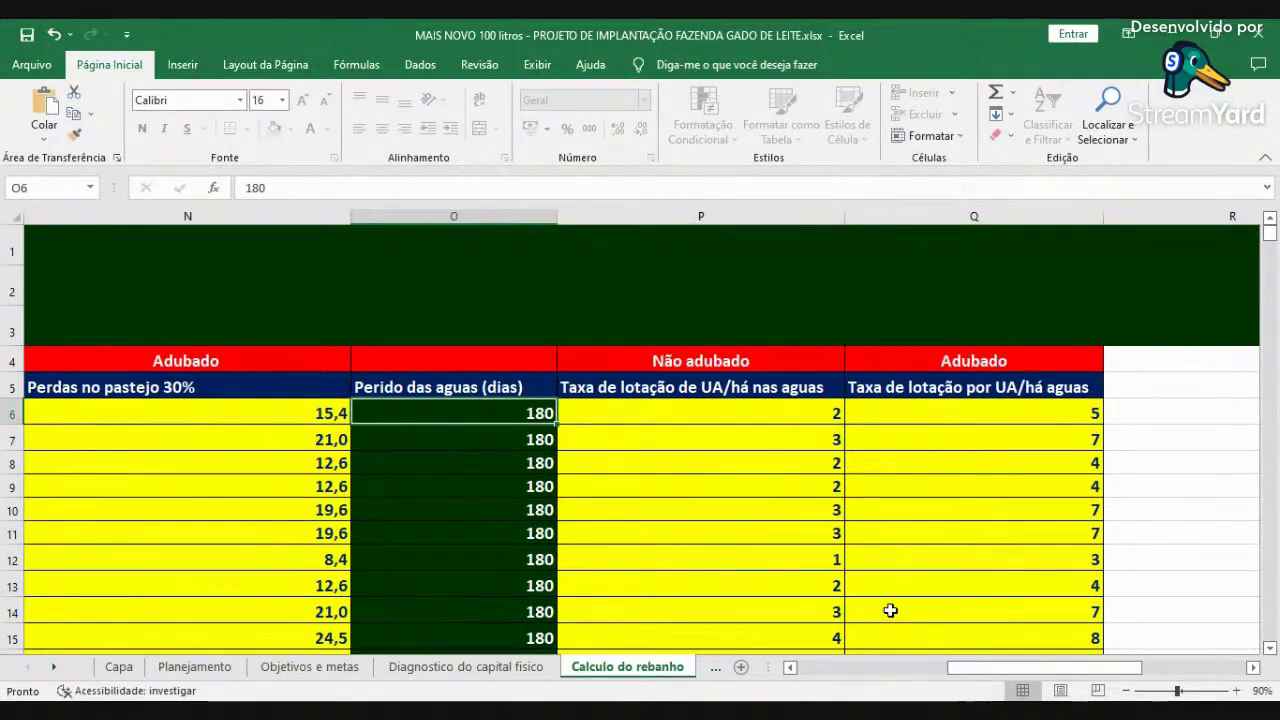
text(365)
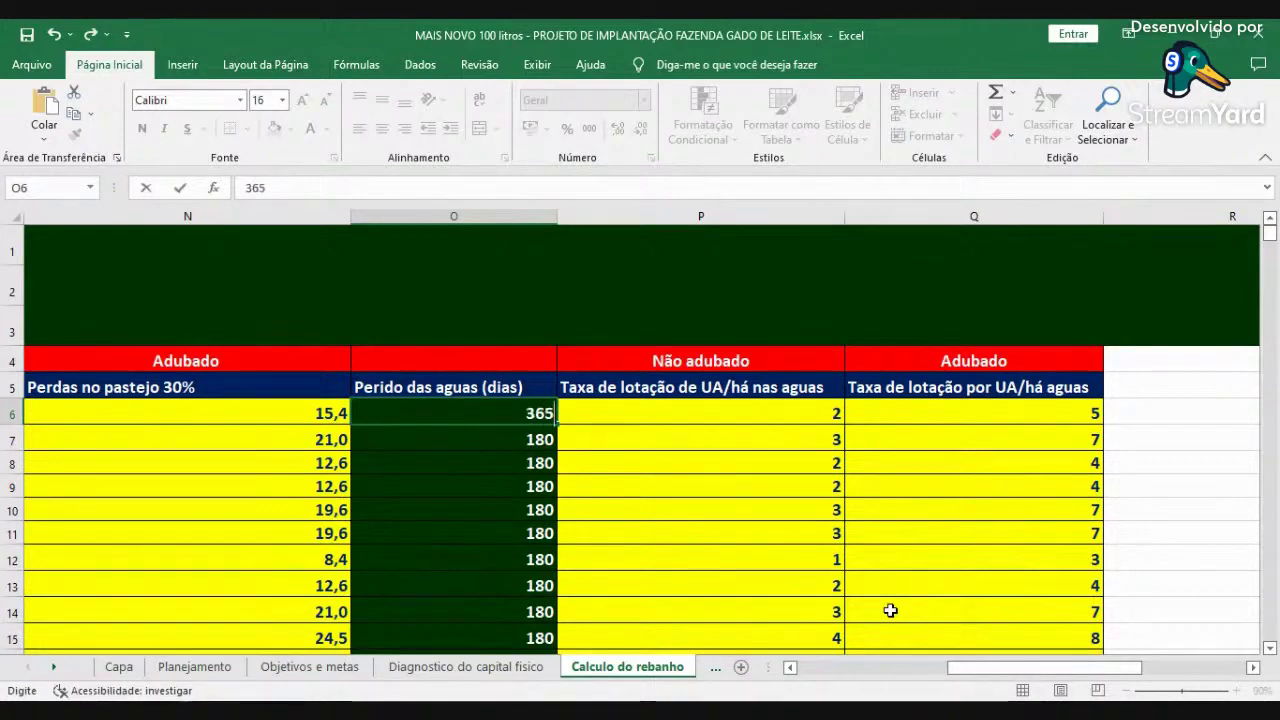
key(ctrl+Return)
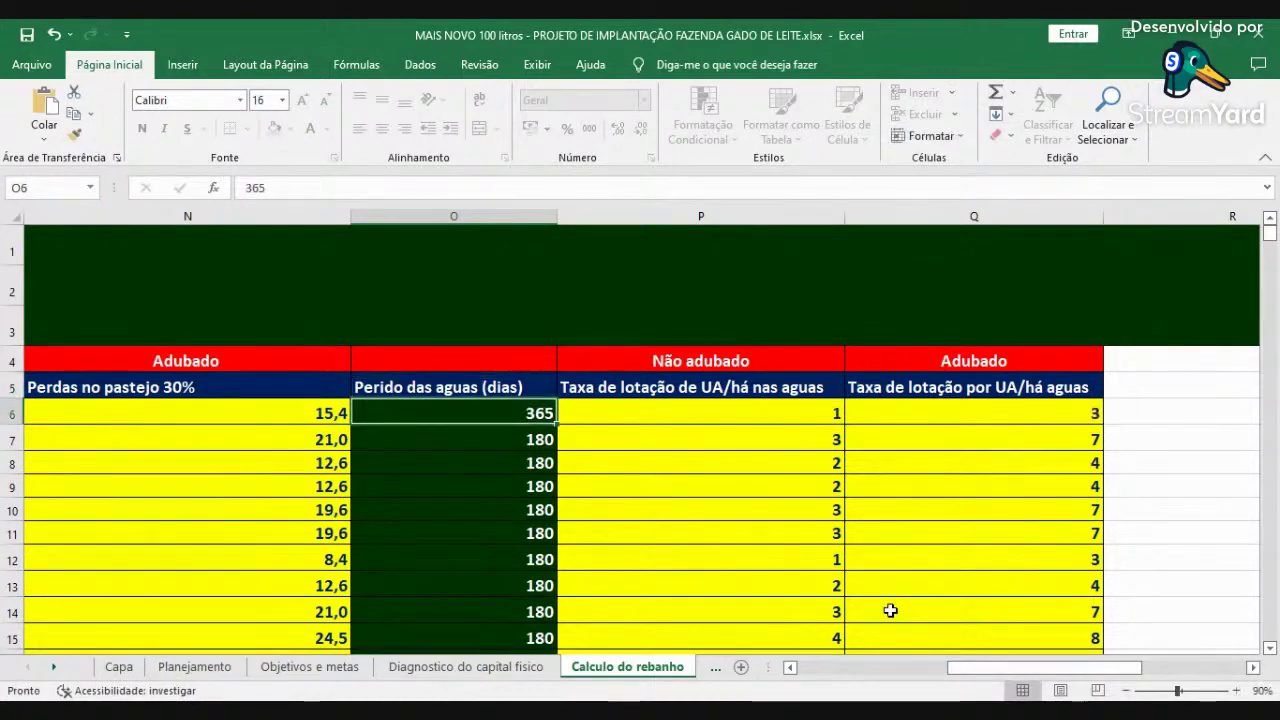
key(Right)
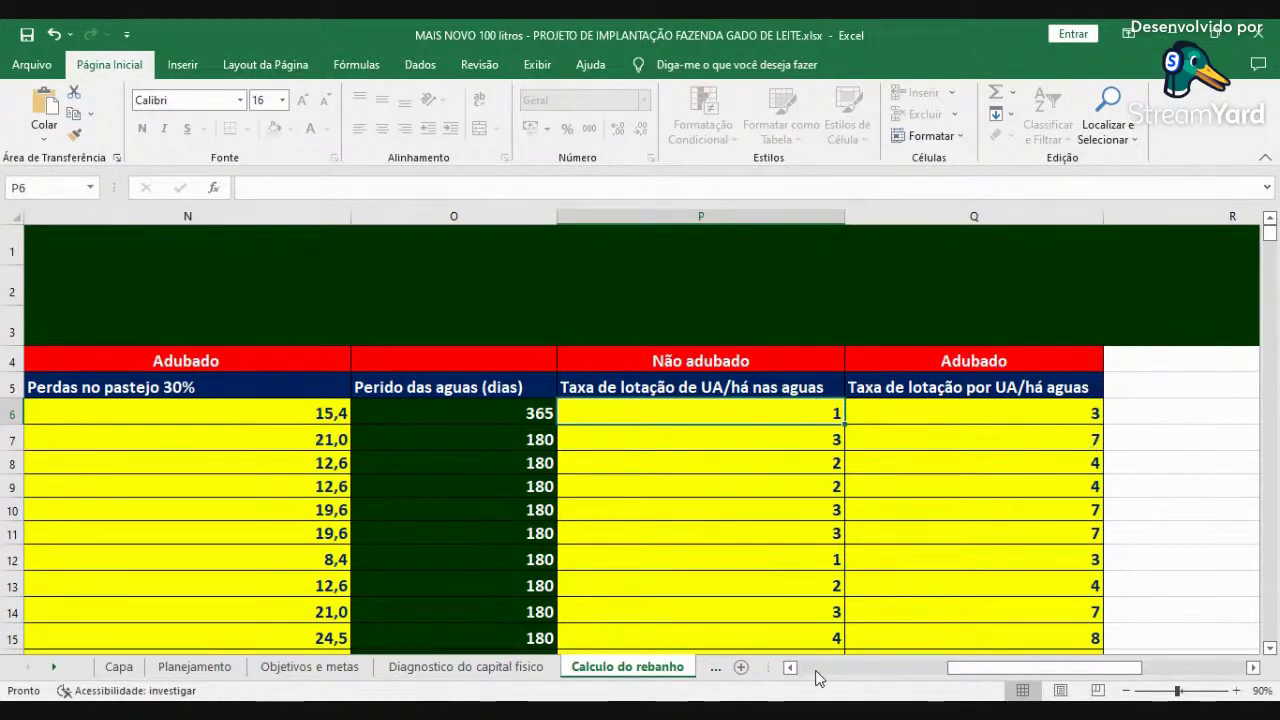
Review the Pastejo rotacionado table through the paddock-size column and go over its categories from Vacas secas to Novilhas de 12 a 24 meses.
scroll(818, 668, left, 10)
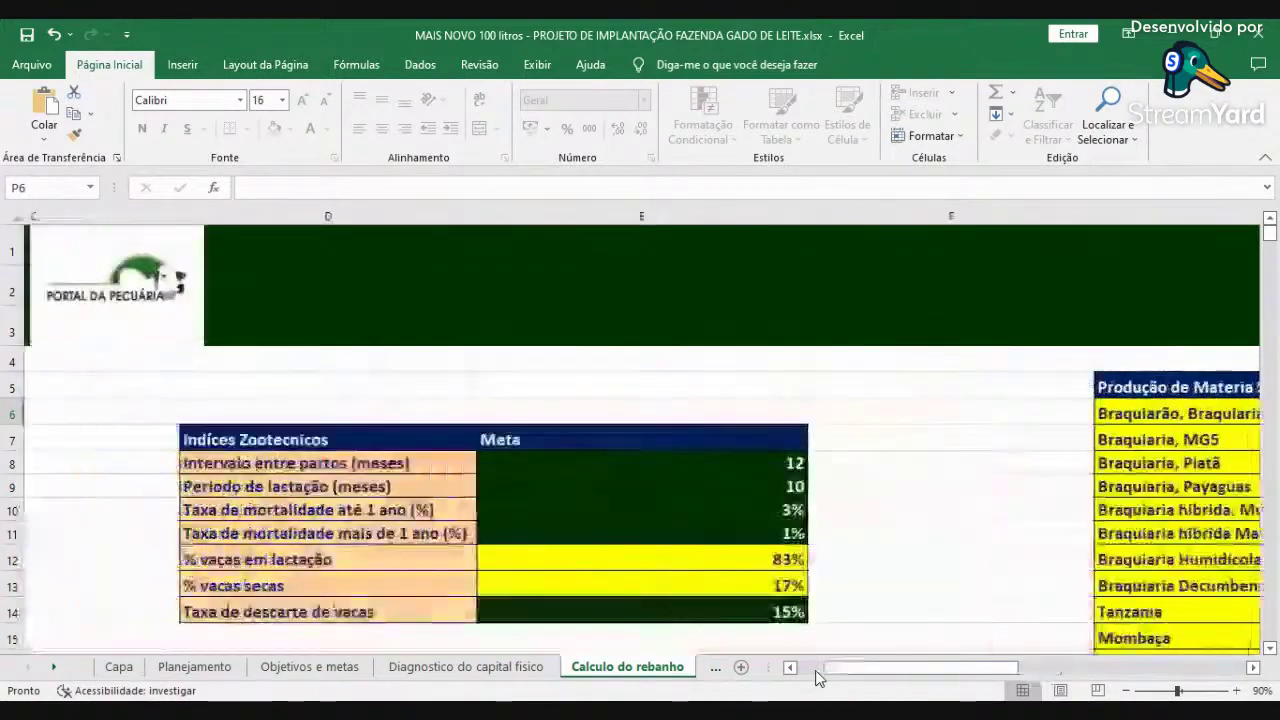
scroll(894, 628, down, 7)
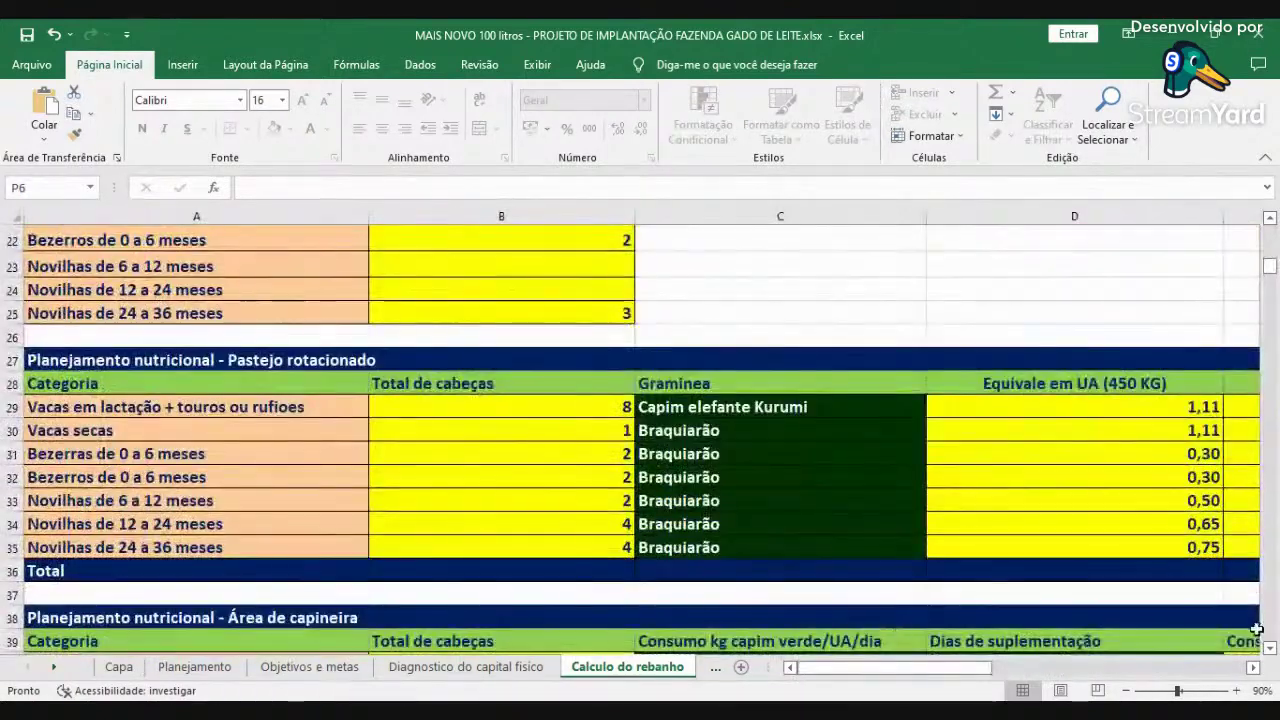
scroll(1253, 667, right, 5)
scroll(1257, 673, right, 4)
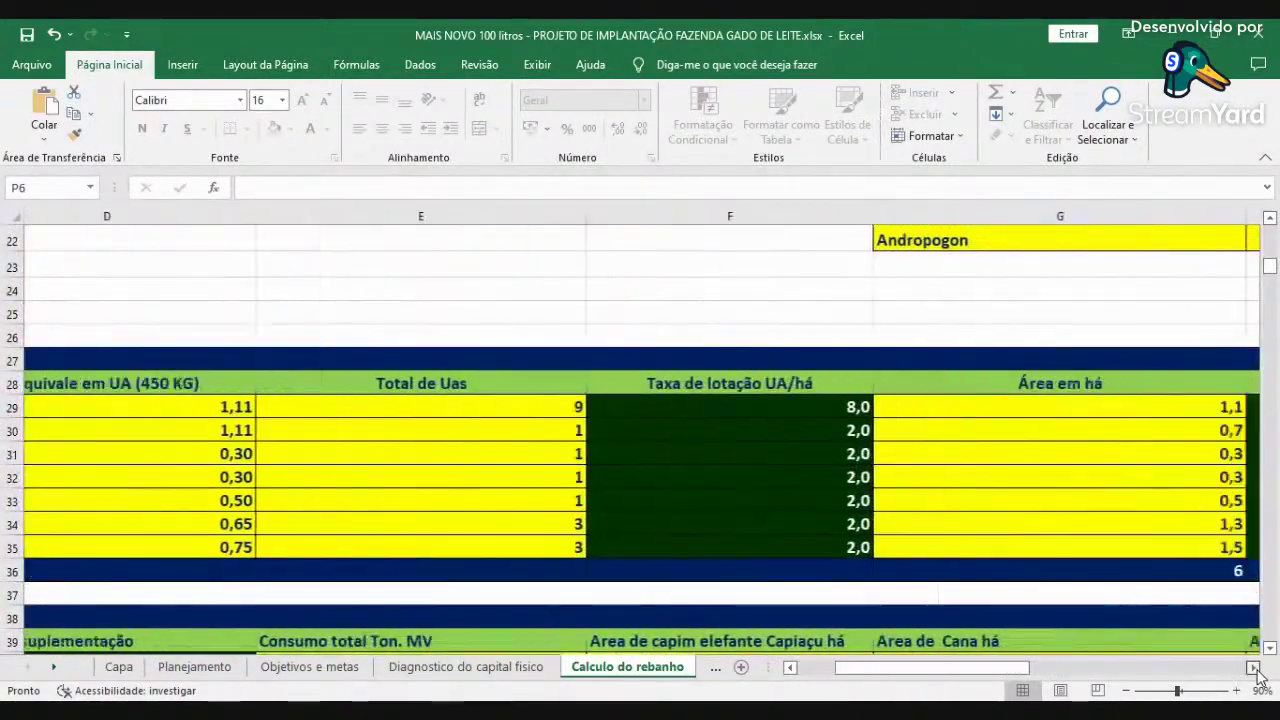
scroll(1257, 673, right, 1)
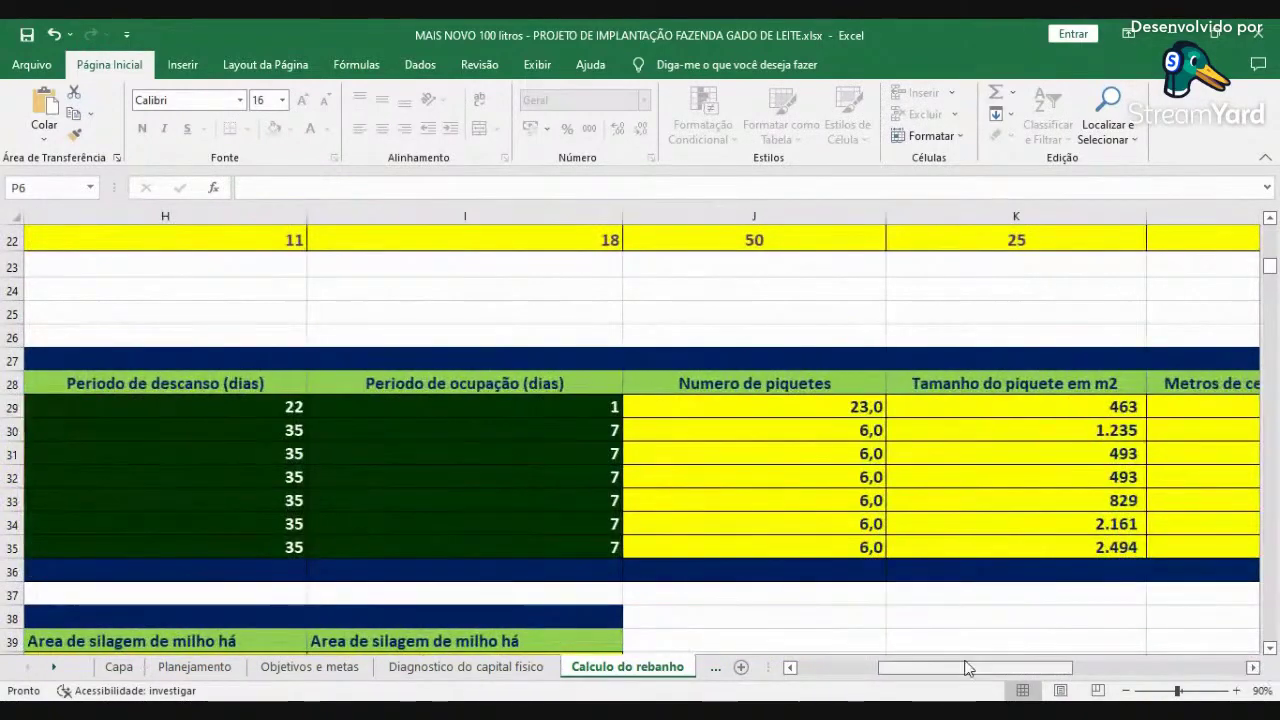
scroll(831, 677, left, 3)
scroll(817, 676, left, 3)
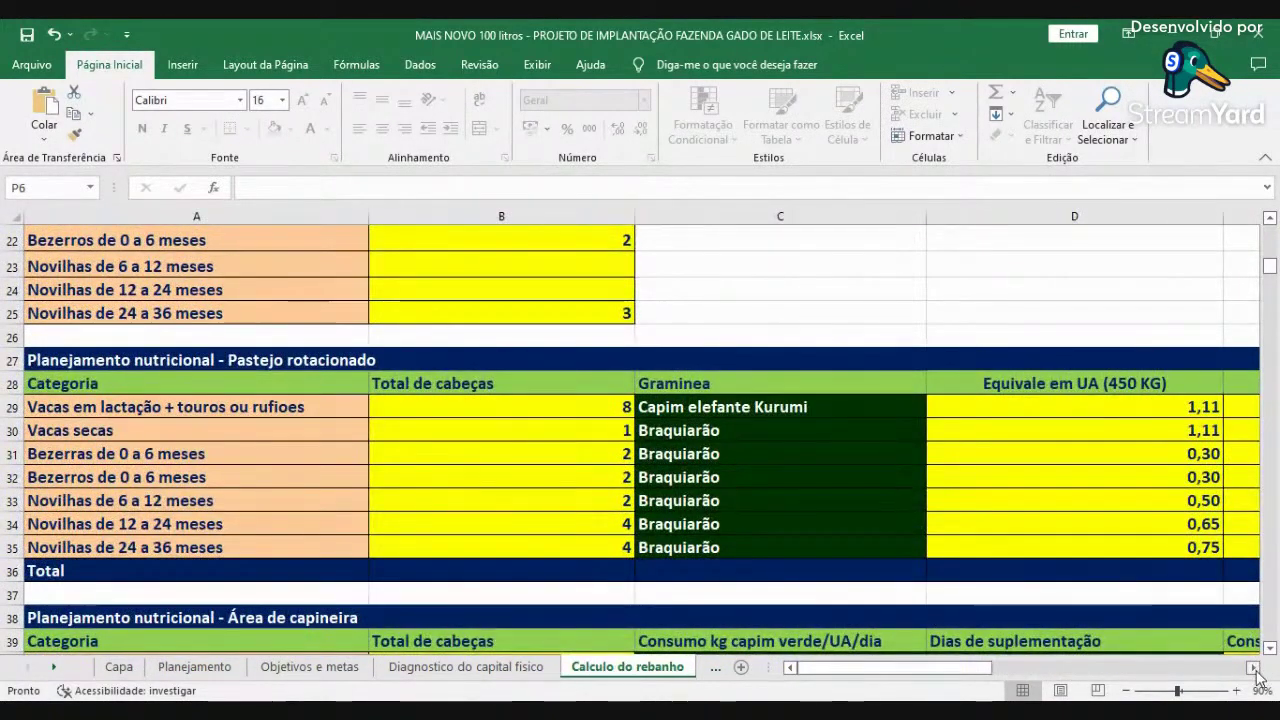
click(190, 433)
click(199, 455)
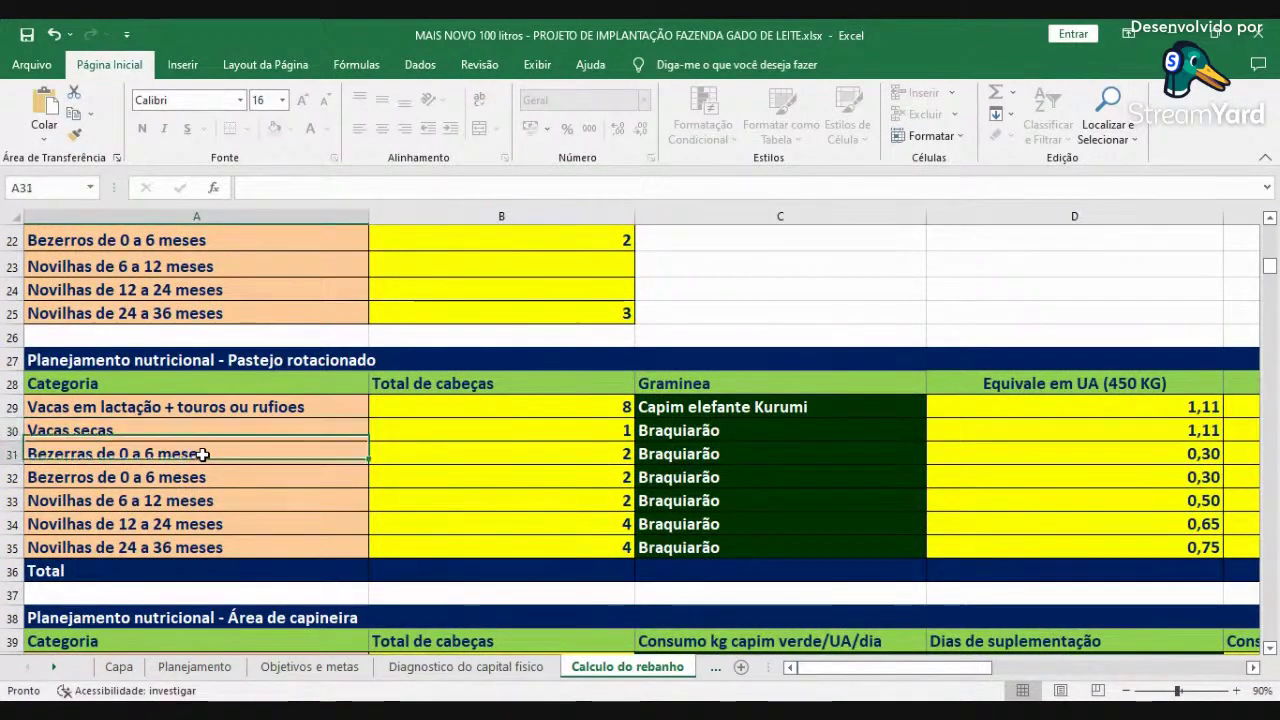
click(212, 478)
click(222, 502)
click(234, 523)
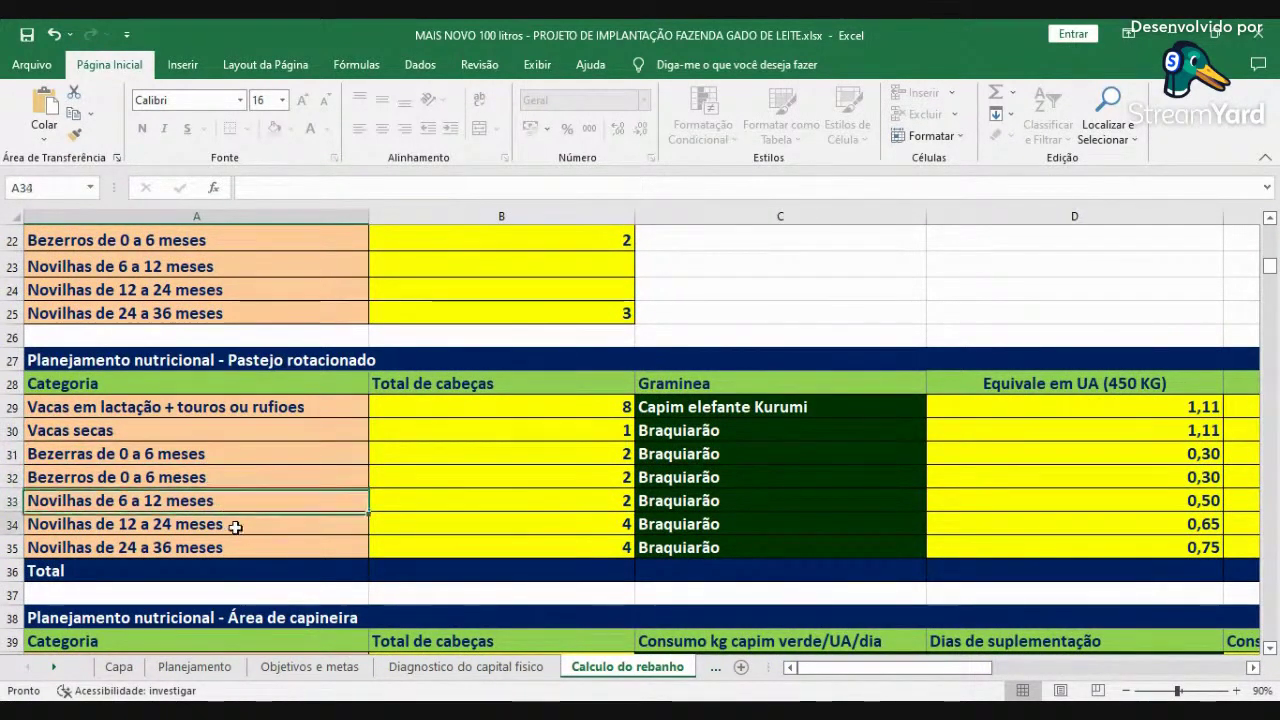
Set the Taxa de lotação UA/há to 1 for all Braquiarão rows, F30 through F35, in the Pastejo rotacionado table.
click(1253, 668)
click(1253, 668)
click(1253, 668)
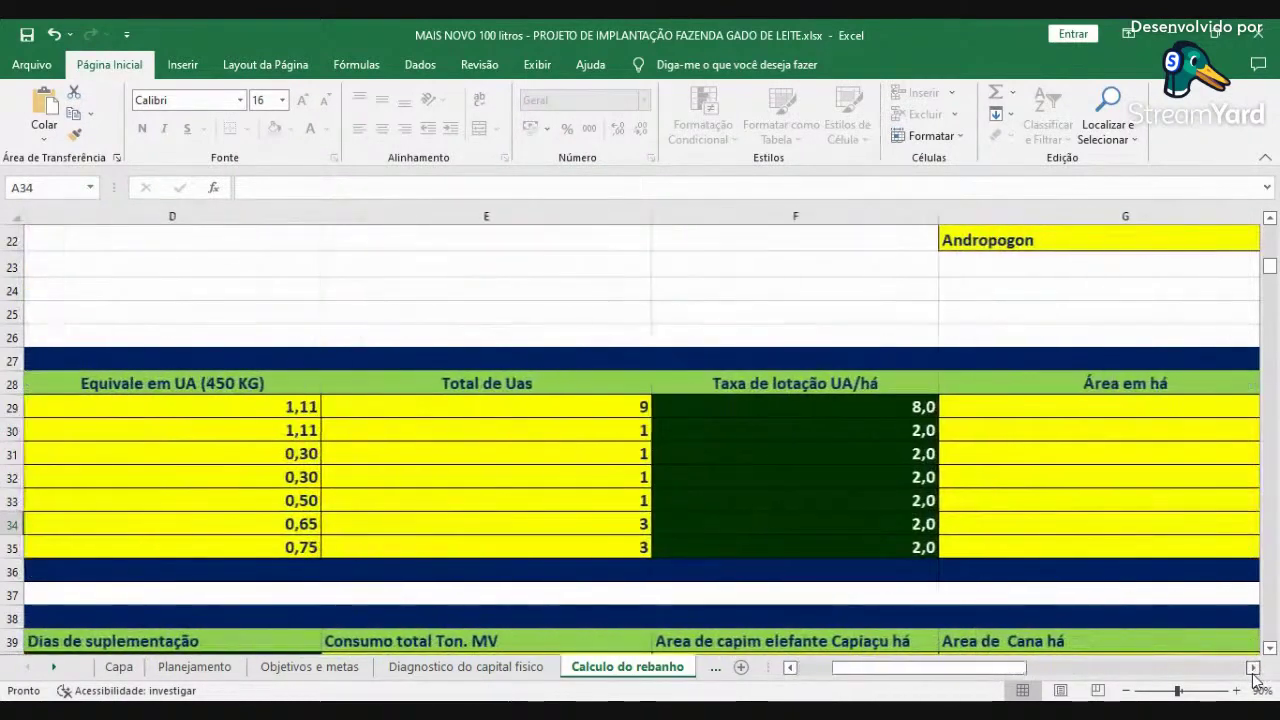
click(902, 438)
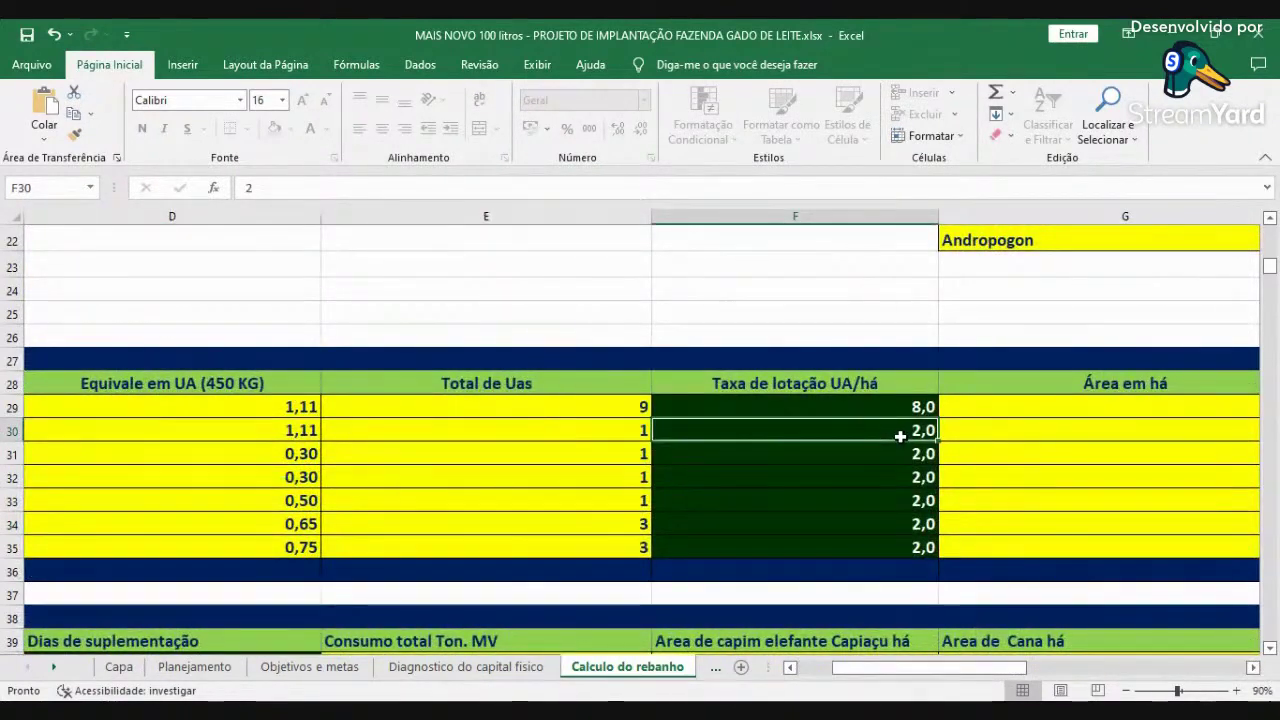
text(1)
key(Return)
text(1)
key(Return)
text(1)
key(Return)
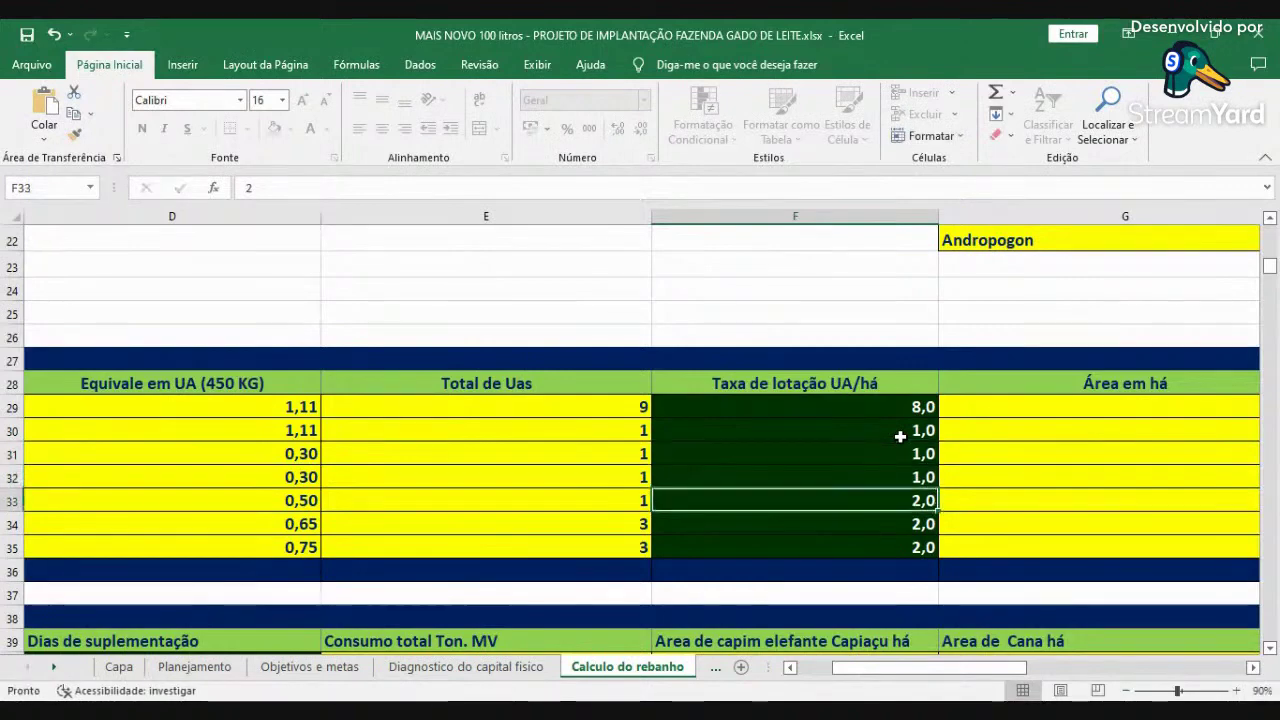
text(1)
key(Return)
text(1)
key(Return)
text(1)
key(Return)
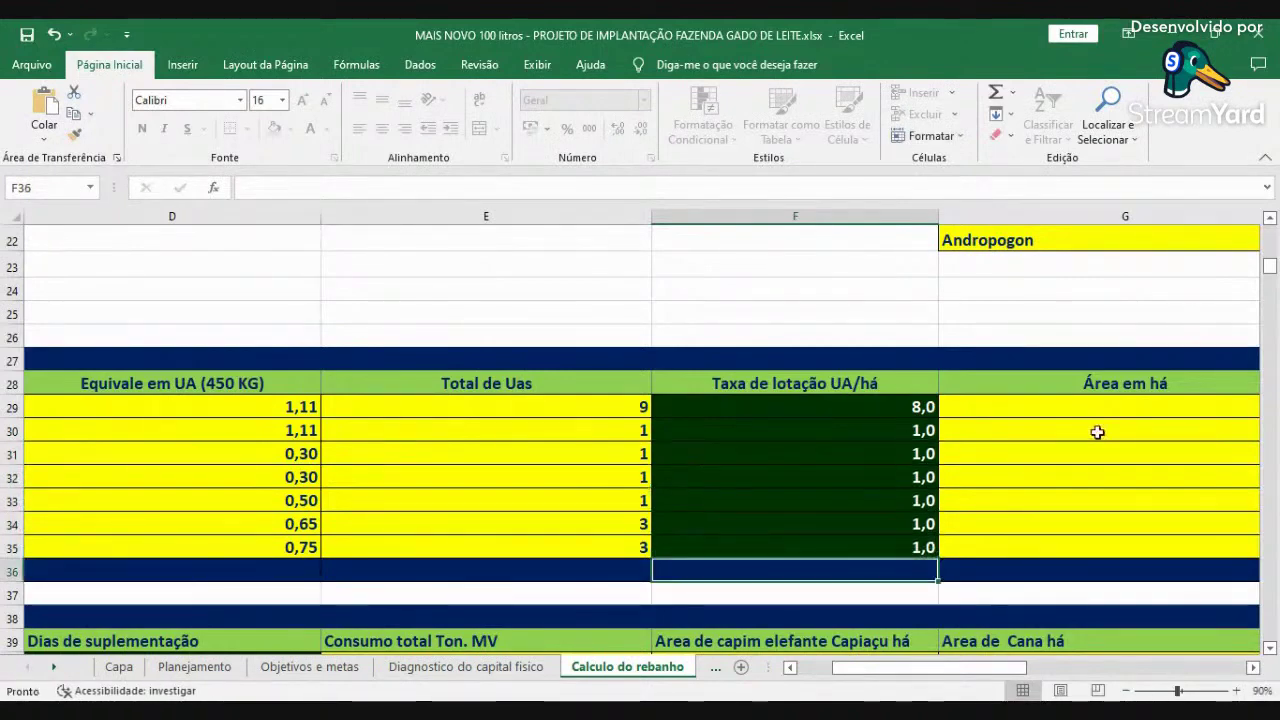
Trace Braquiarão's row in the forage table from its name in G6 to its Perido das aguas in O6.
click(1165, 673)
scroll(1245, 592, up, 7)
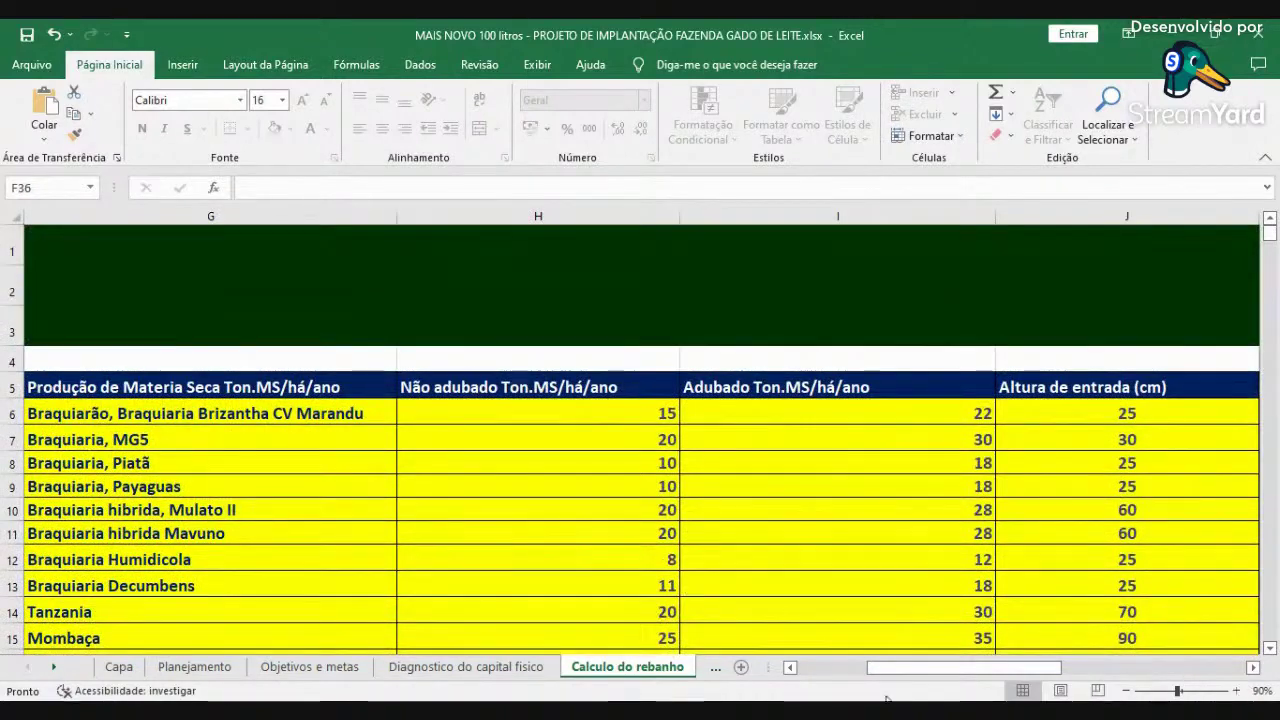
click(789, 667)
click(789, 667)
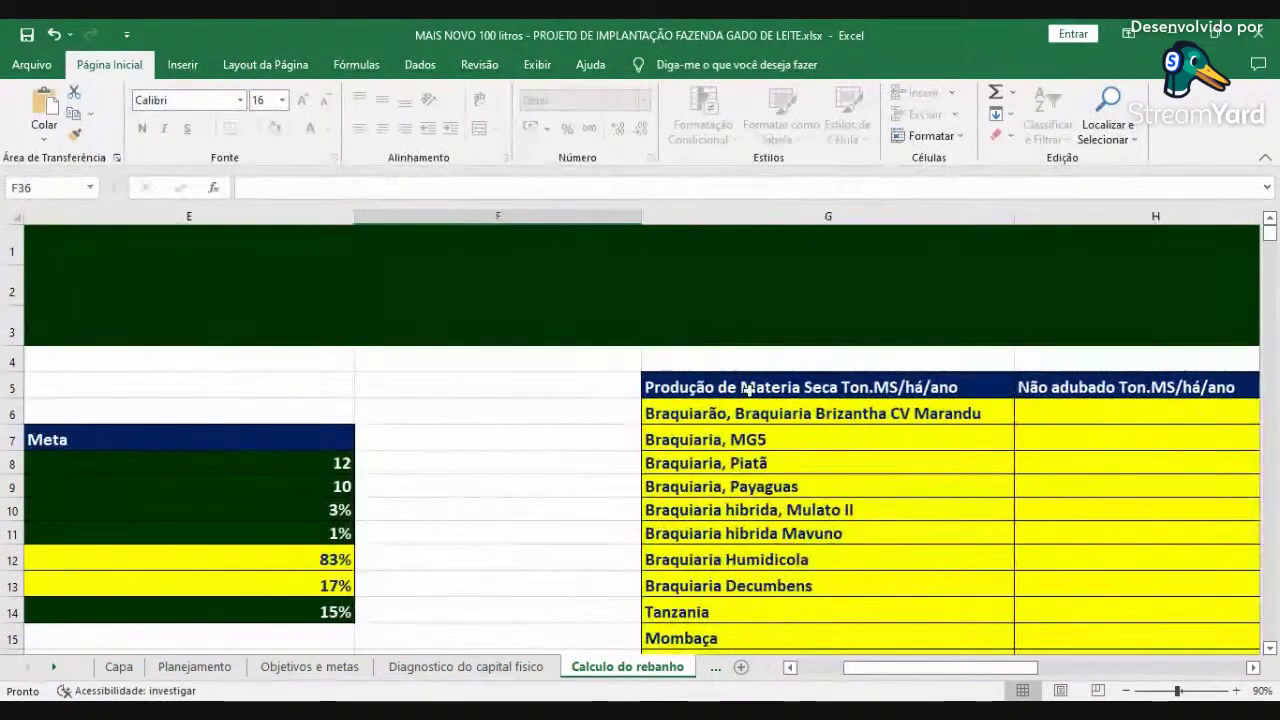
click(760, 413)
key(Right)
key(Right)
key(Right)
key(Right)
key(Right)
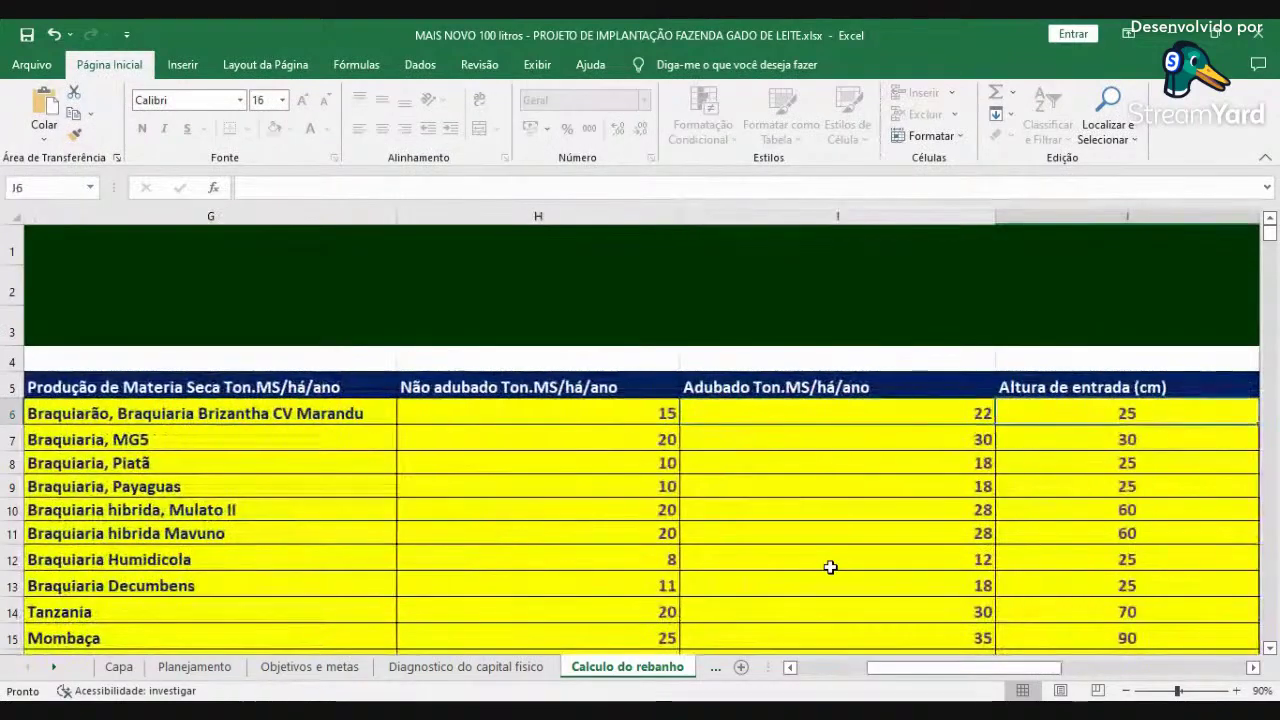
key(Right)
key(Right)
key(Right)
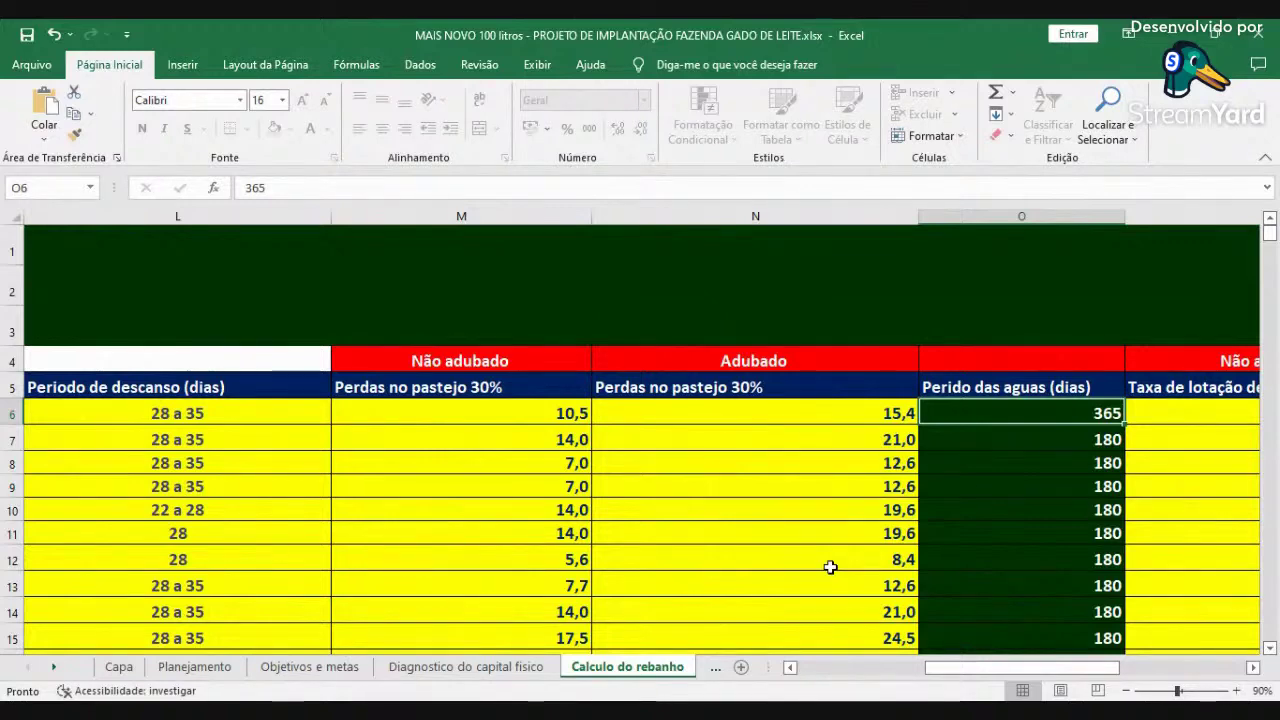
Compare Braquiarão's Não adubado and Adubado stocking rates in P6 and Q6.
scroll(830, 567, right, 1)
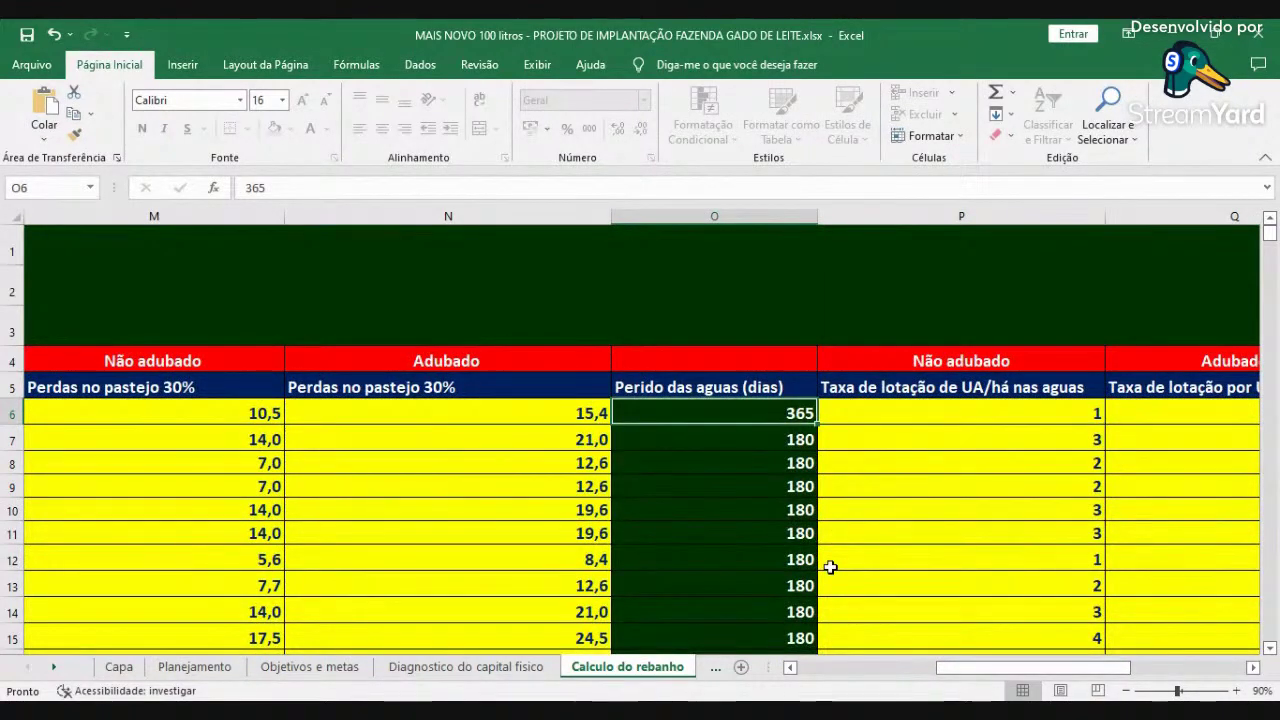
key(Right)
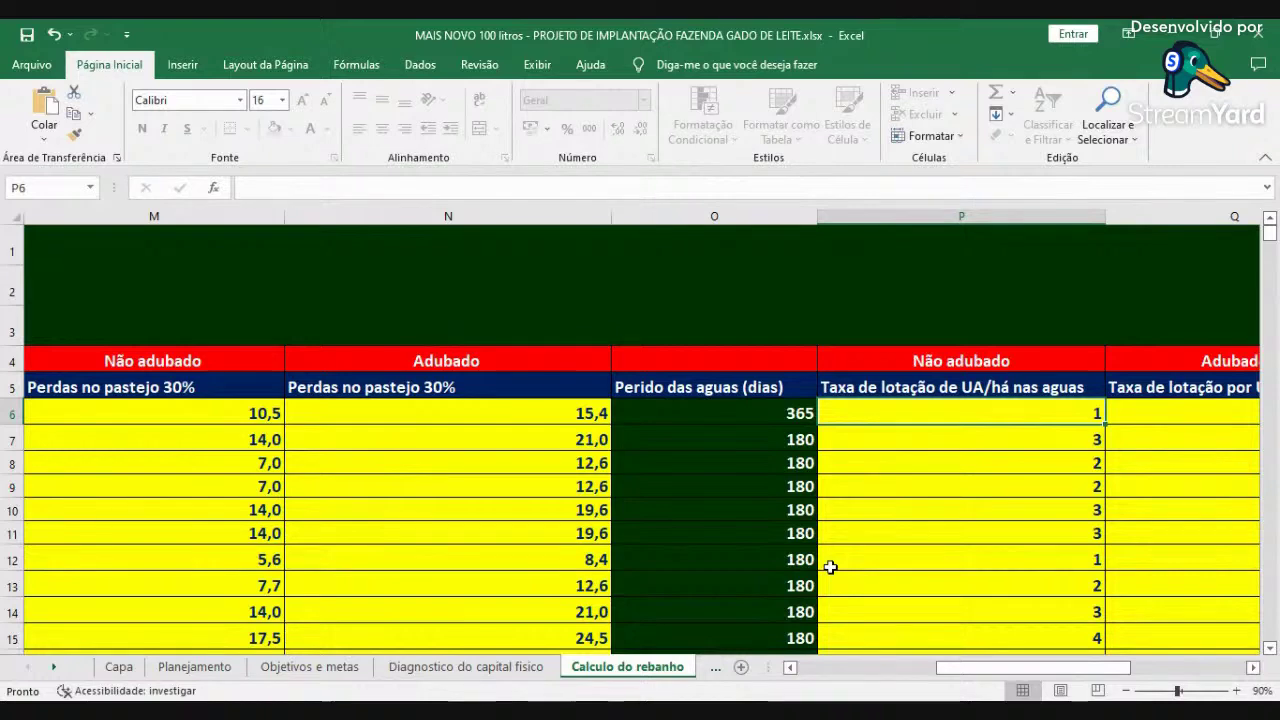
key(Right)
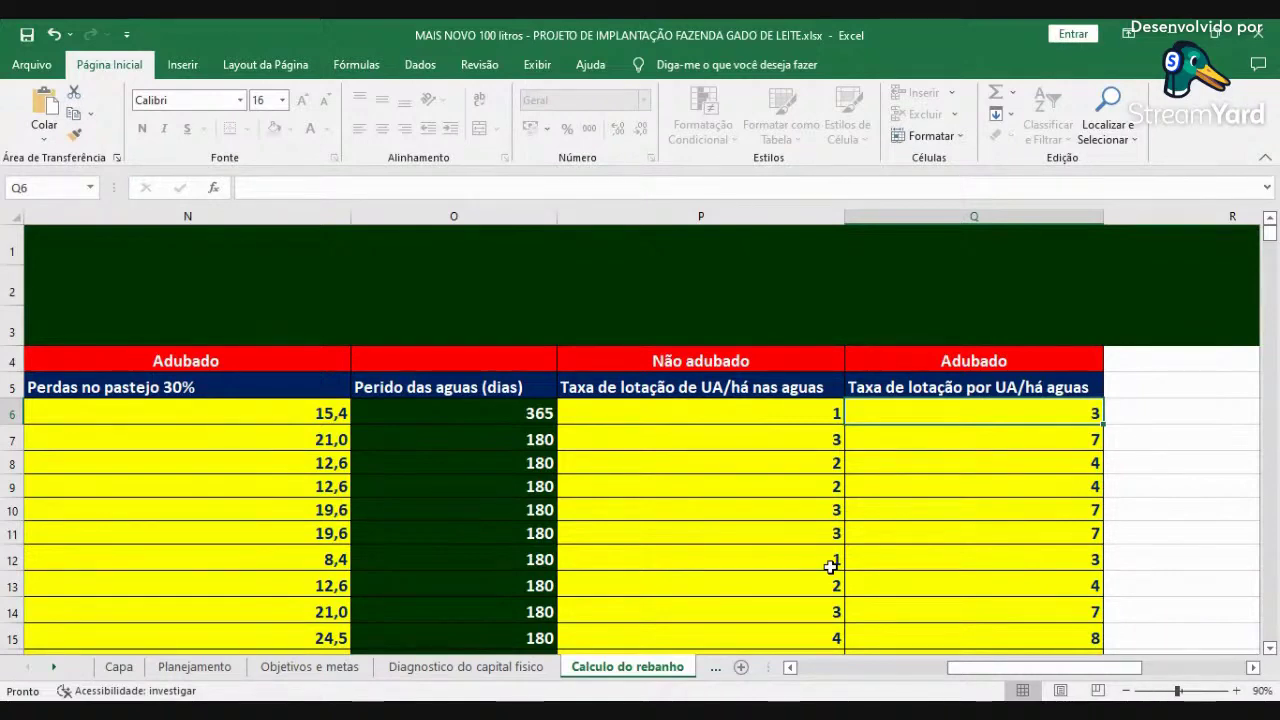
key(Left)
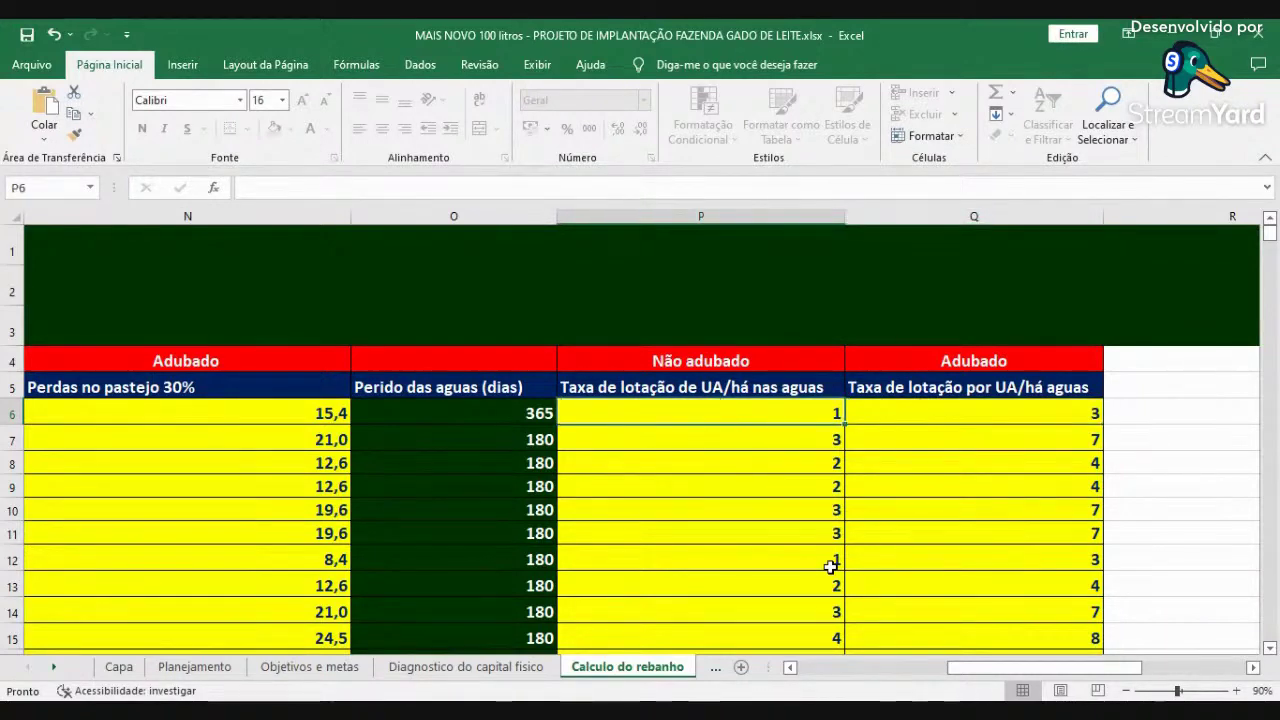
Examine the areas, paddock numbers, paddock sizes and electric-fence lengths in the Pastejo rotacionado table.
scroll(796, 669, left, 5)
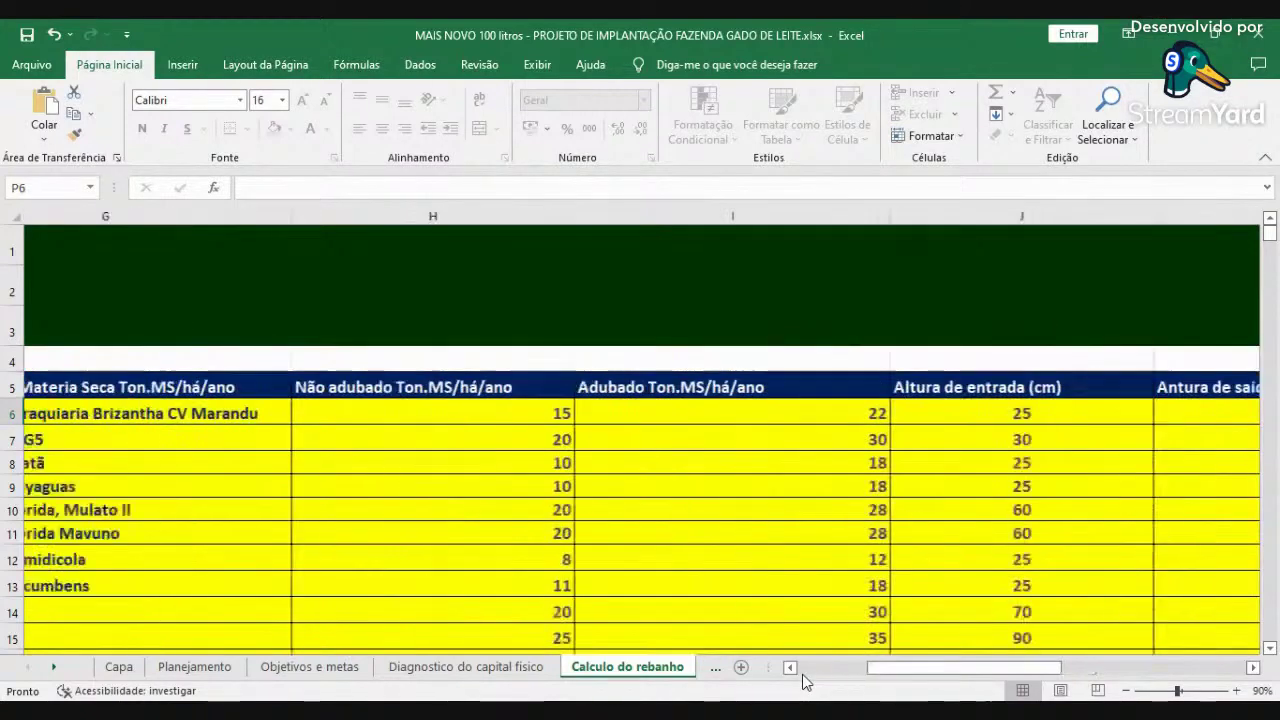
scroll(854, 640, down, 7)
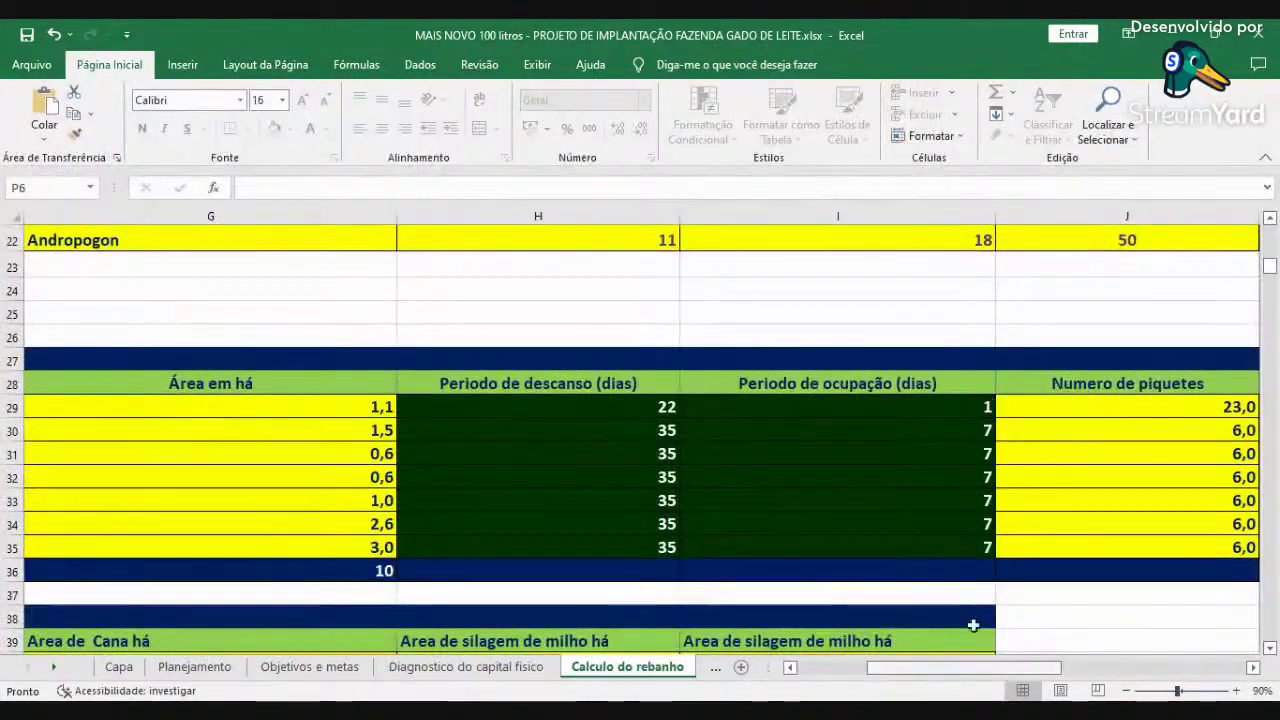
click(1253, 669)
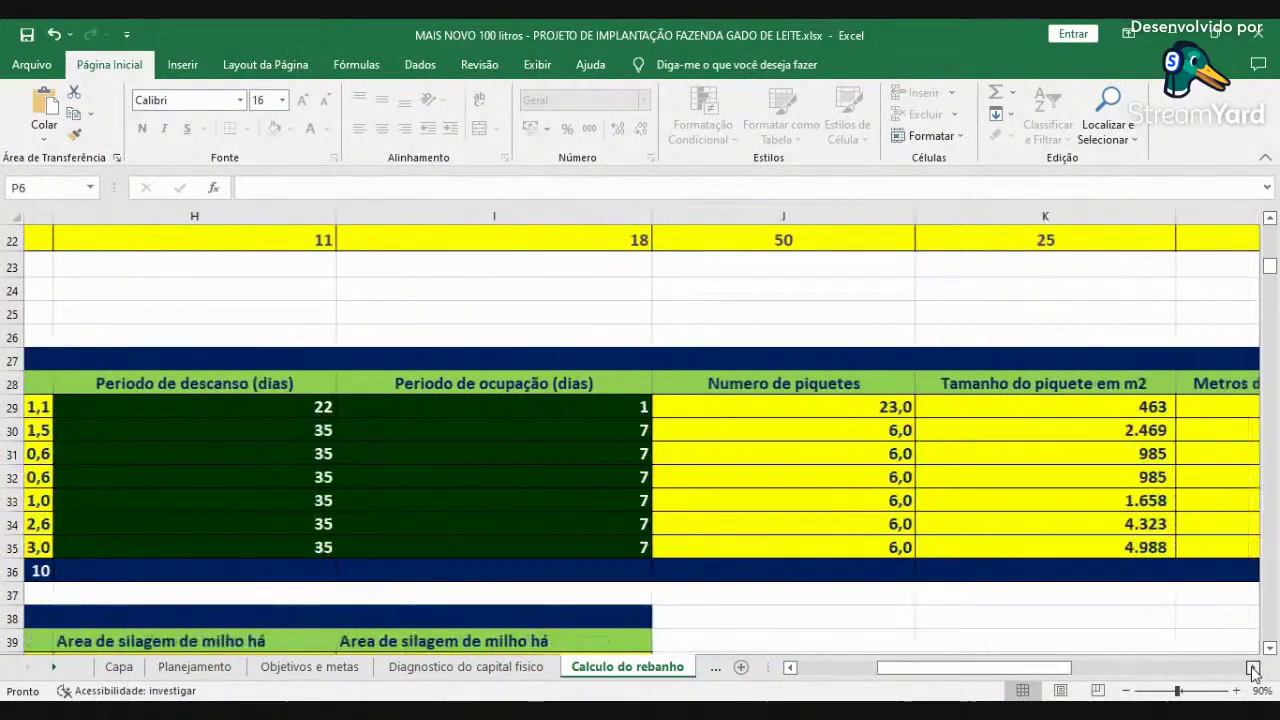
click(1253, 669)
click(1253, 669)
click(1253, 669)
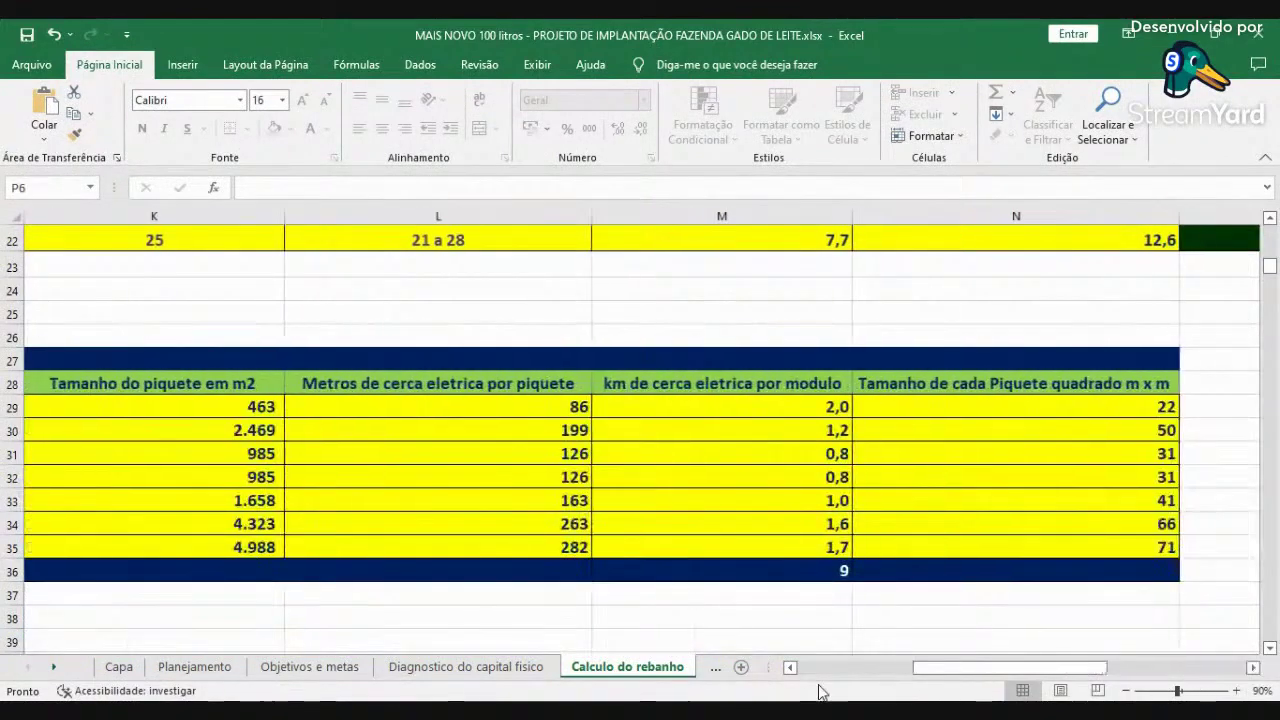
Check the Vacas secas stocking rate in F30 and the Área em há formulas for the dry cow and calf rows.
click(822, 669)
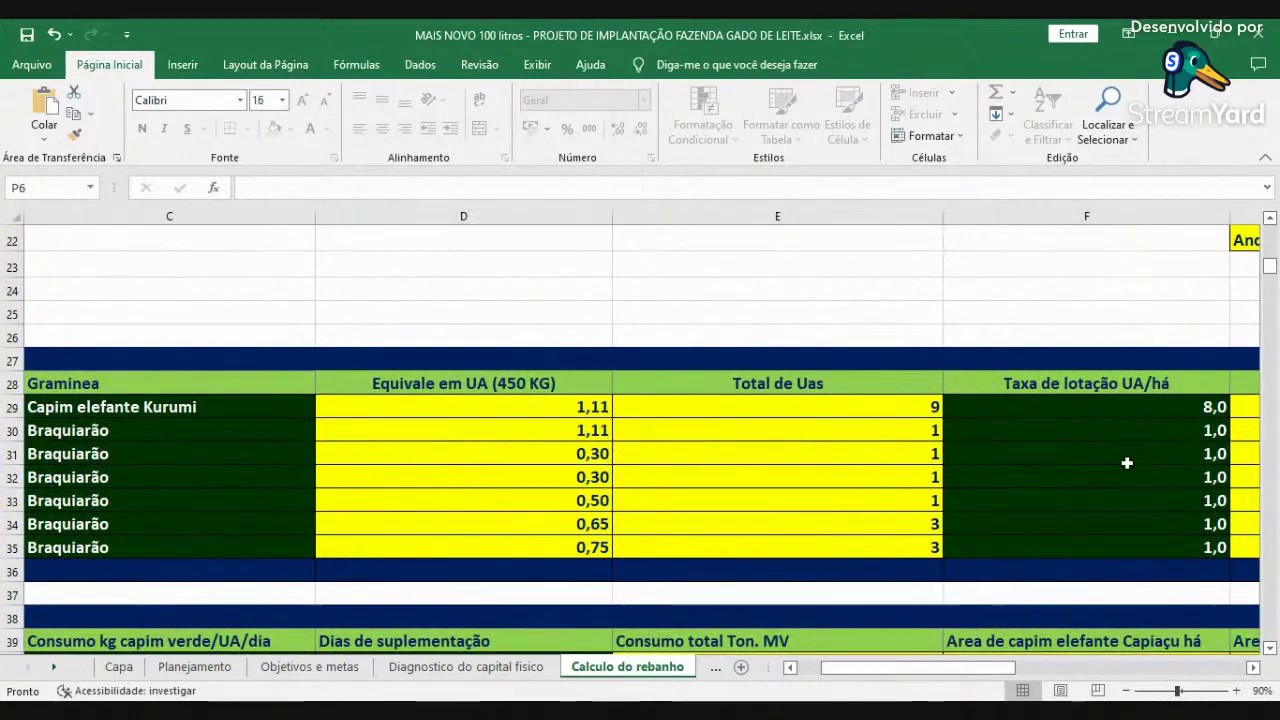
click(1114, 430)
key(Right)
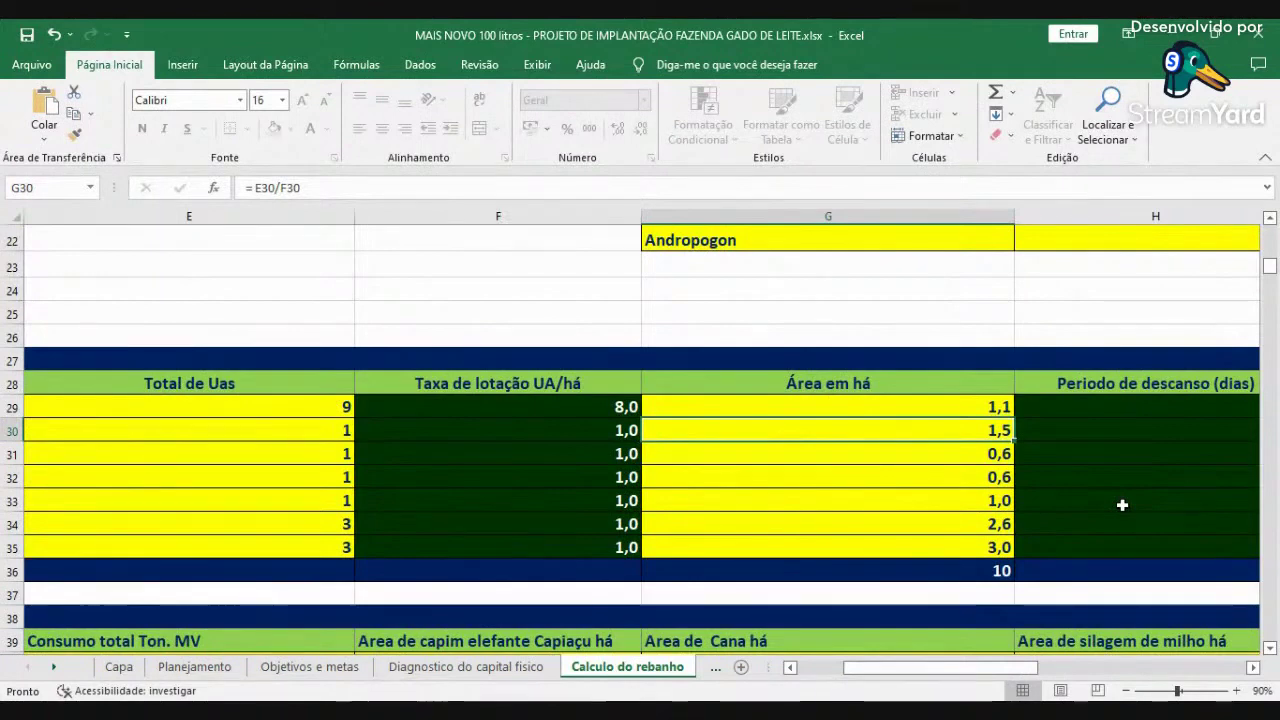
key(Down)
key(Down)
key(Down)
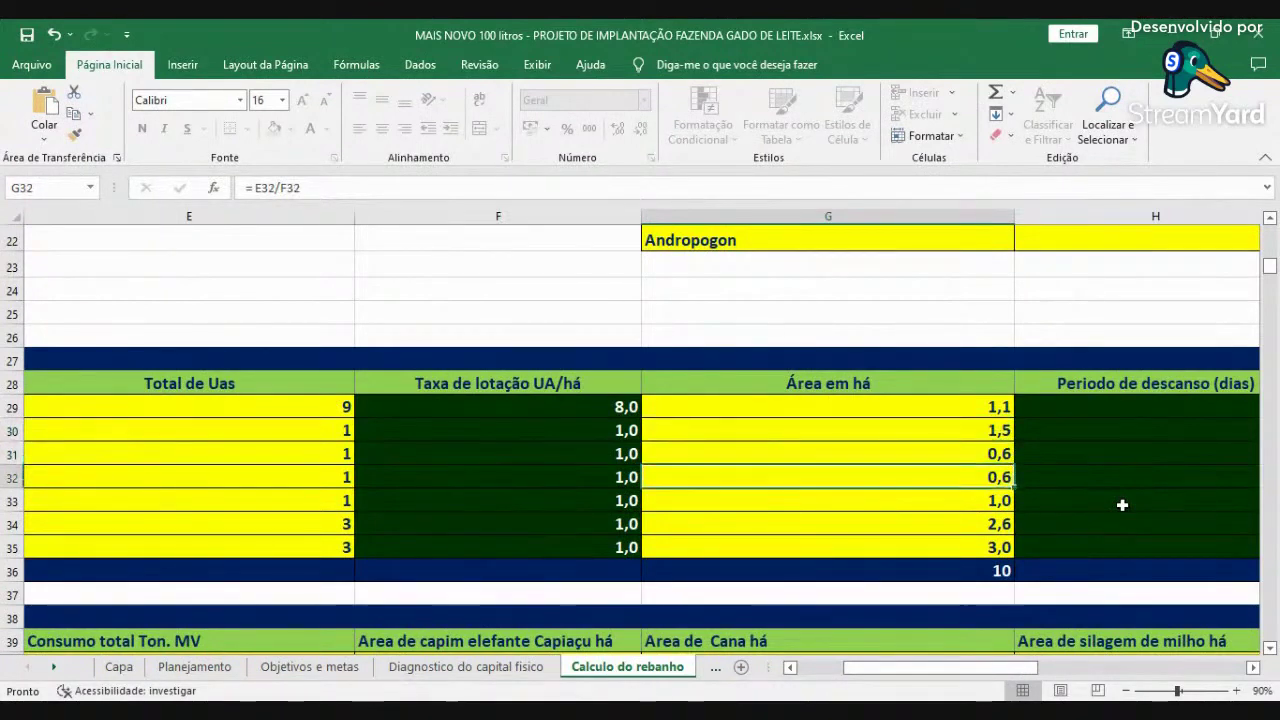
key(Up)
key(Up)
key(Up)
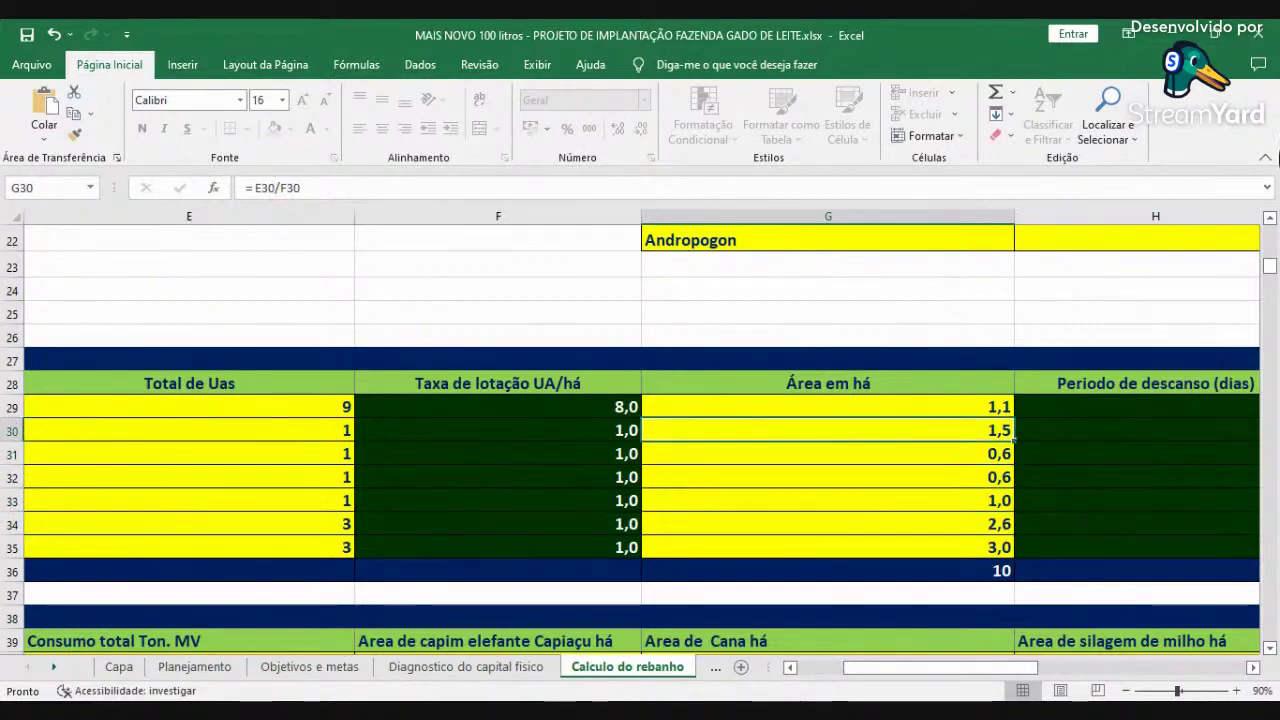
Set Braquiarão's Perido das aguas in O6 of the forage table to 180 days.
scroll(1137, 373, up, 7)
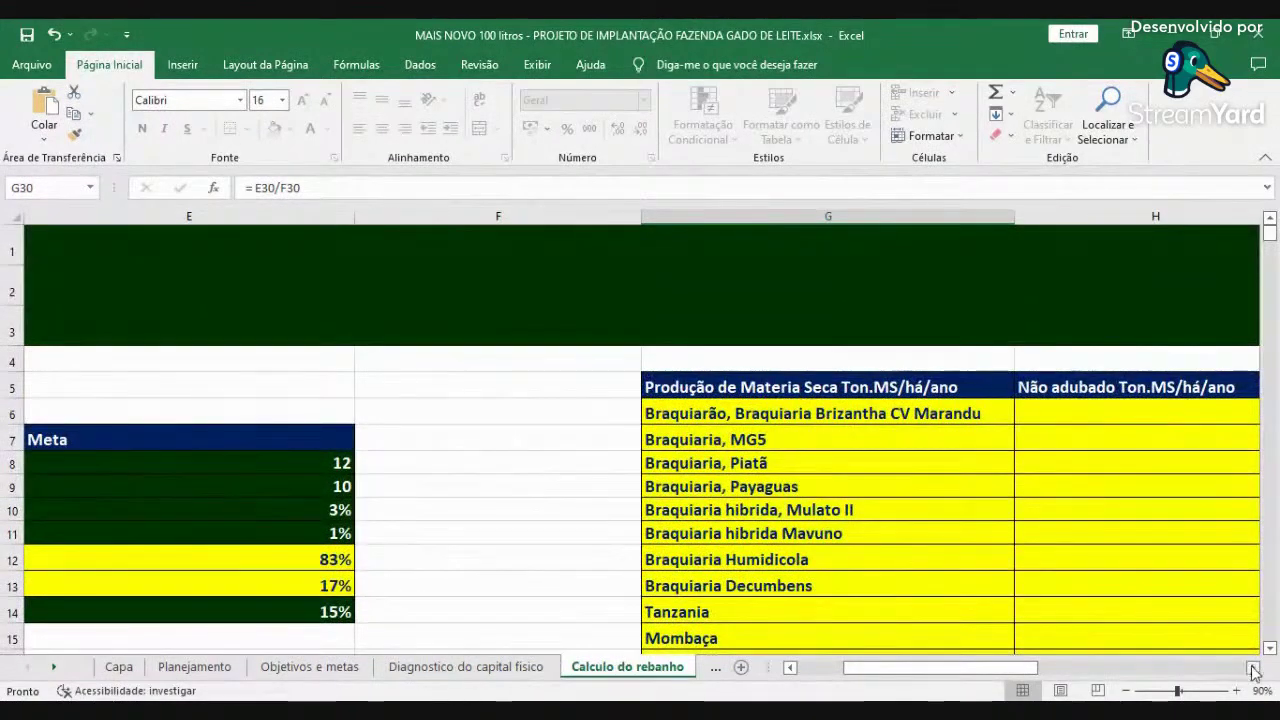
click(1254, 668)
click(1254, 668)
click(1254, 668)
click(1254, 668)
click(1254, 668)
click(1254, 668)
click(1254, 668)
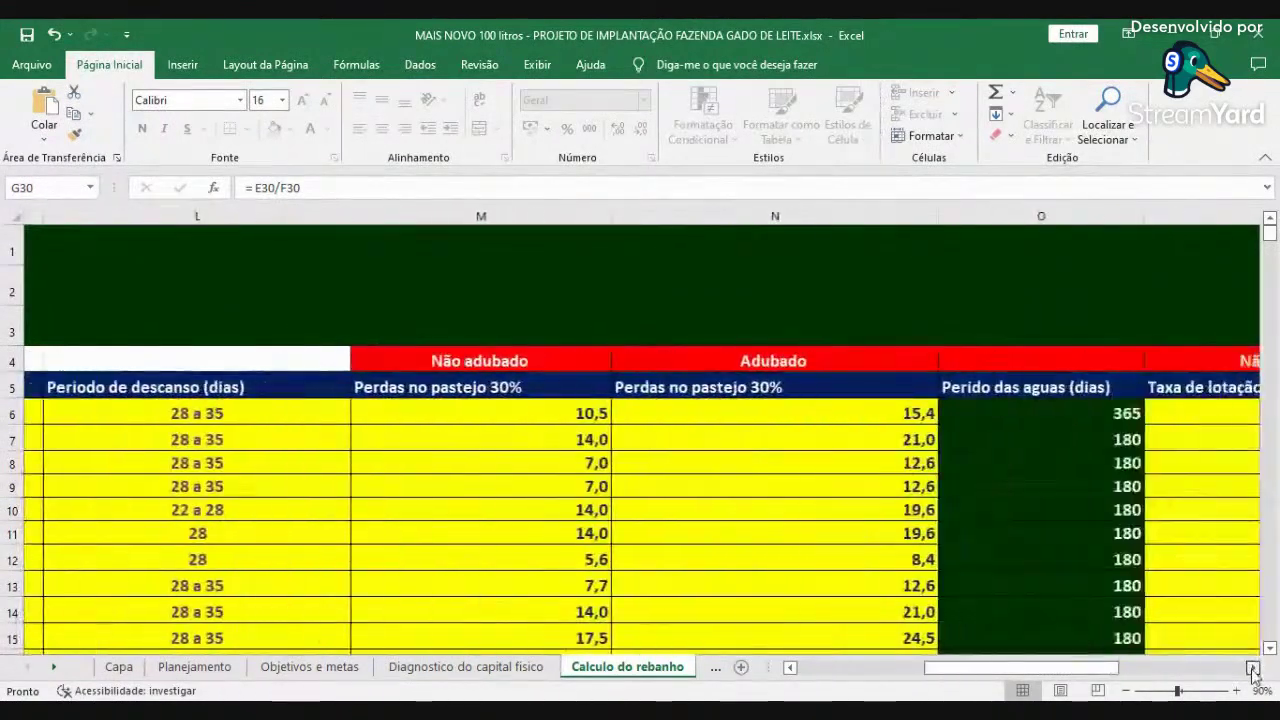
click(1254, 668)
click(758, 409)
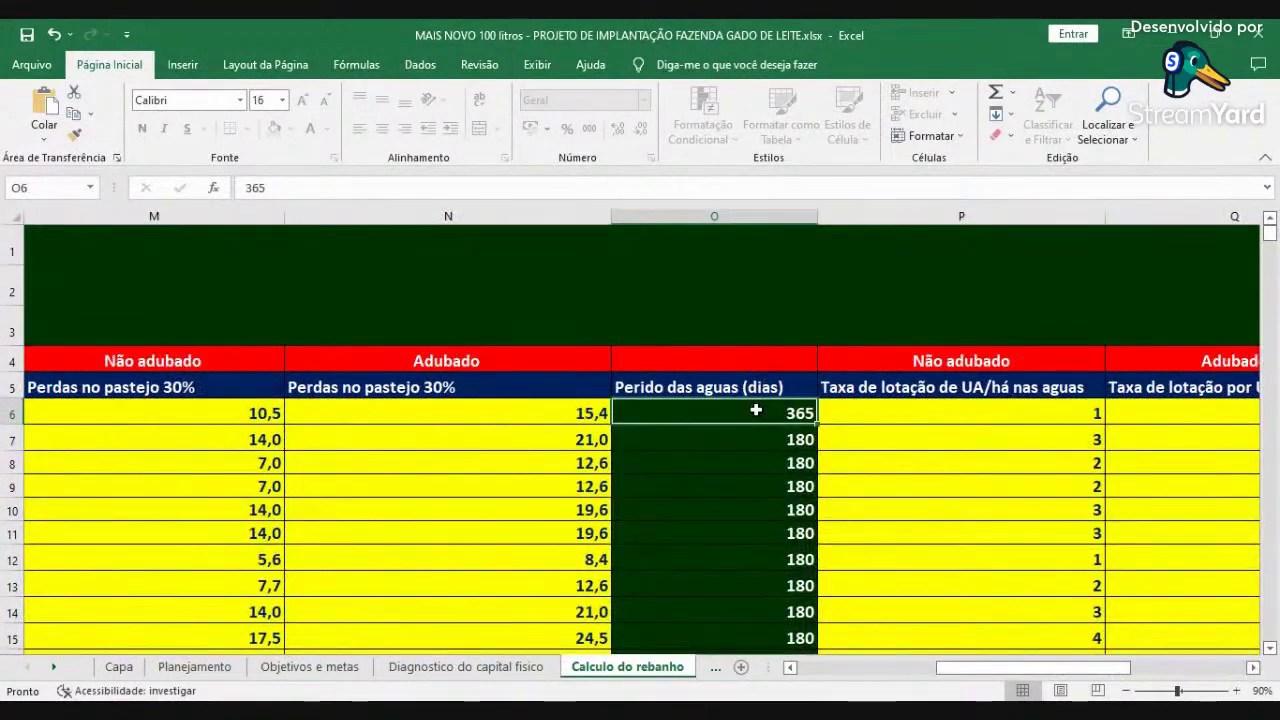
text(180)
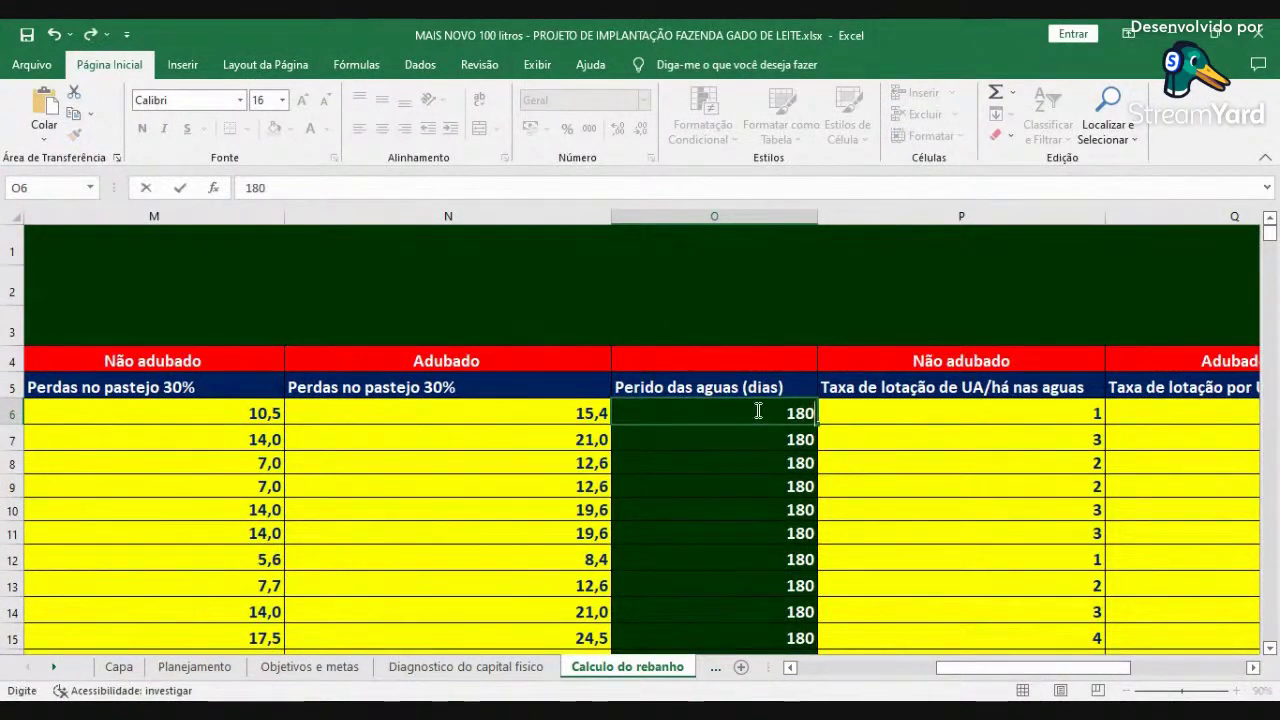
key(Return)
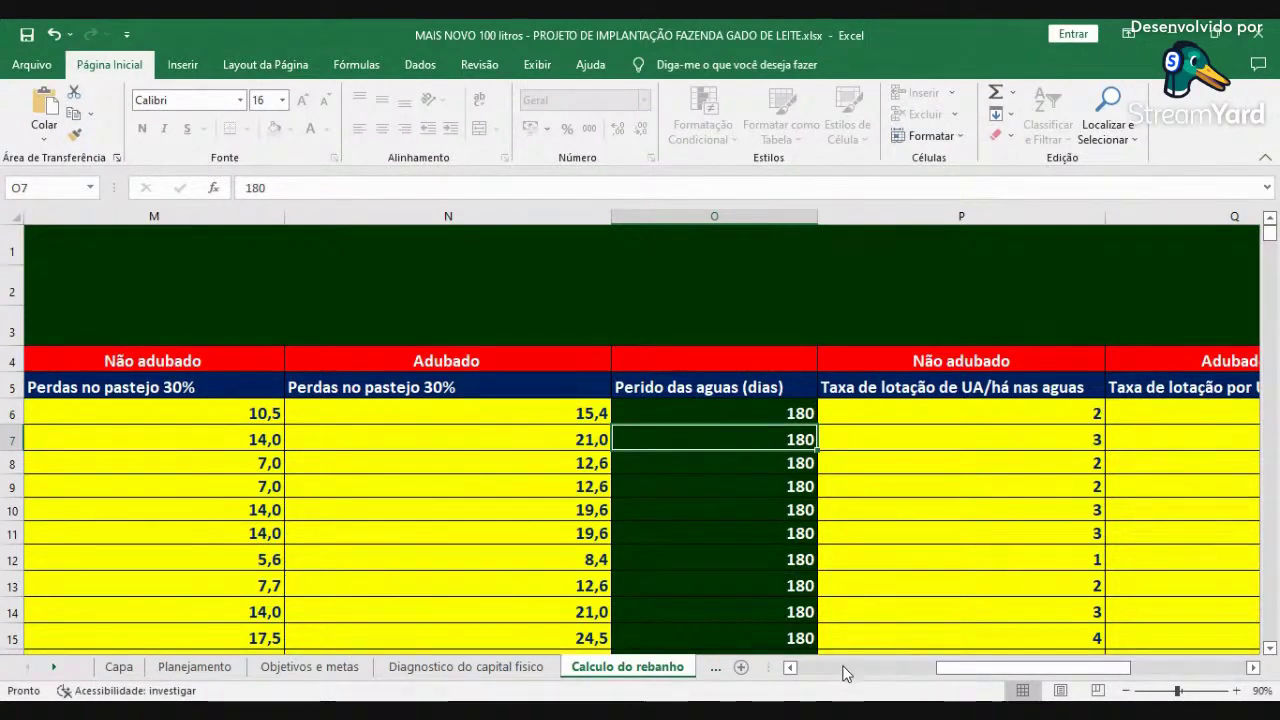
click(766, 413)
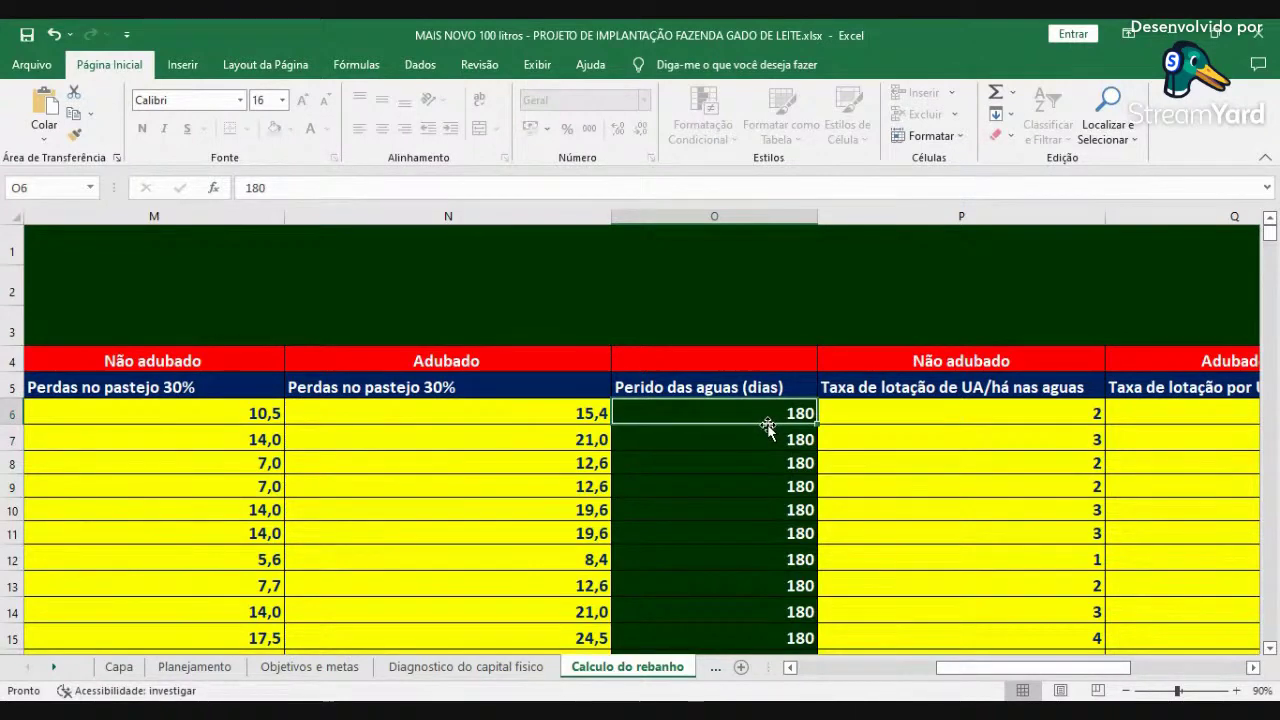
Set the Taxa de lotação to 2 UA/há in F30:F35, from the dry cows through the 24 to 36 month heifers.
click(866, 667)
scroll(877, 648, down, 5)
scroll(880, 647, down, 3)
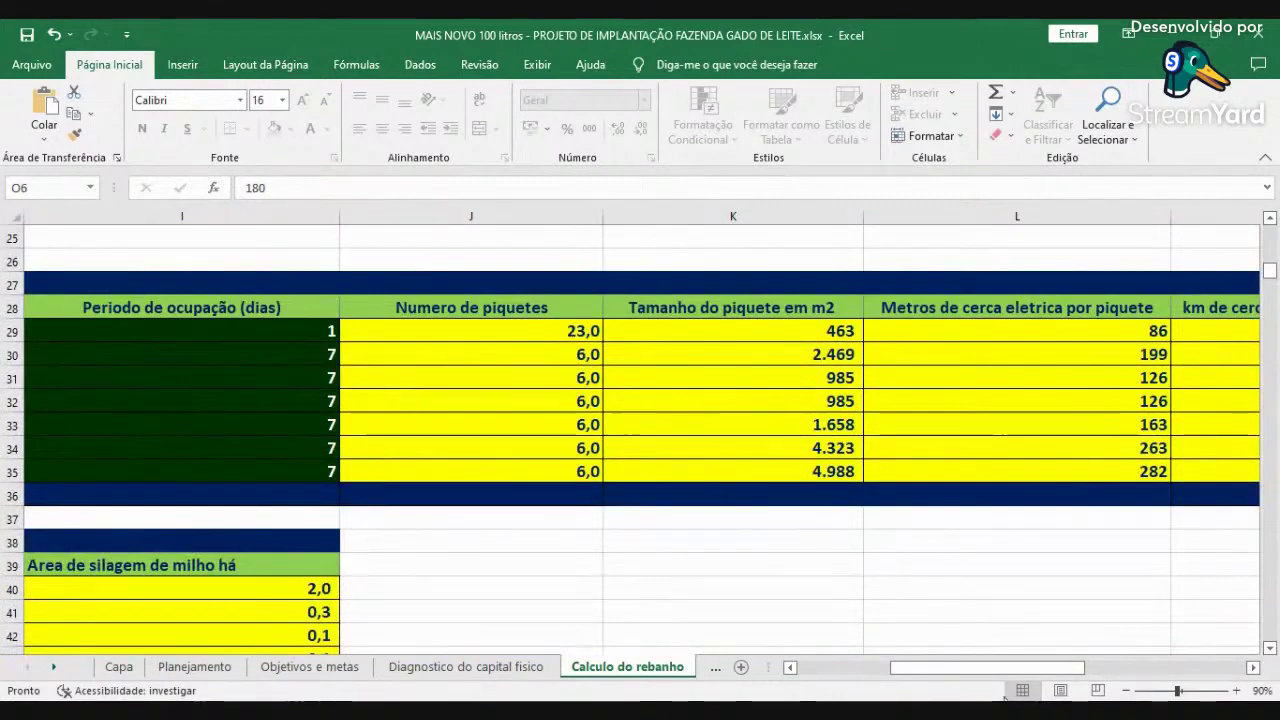
click(839, 667)
click(286, 358)
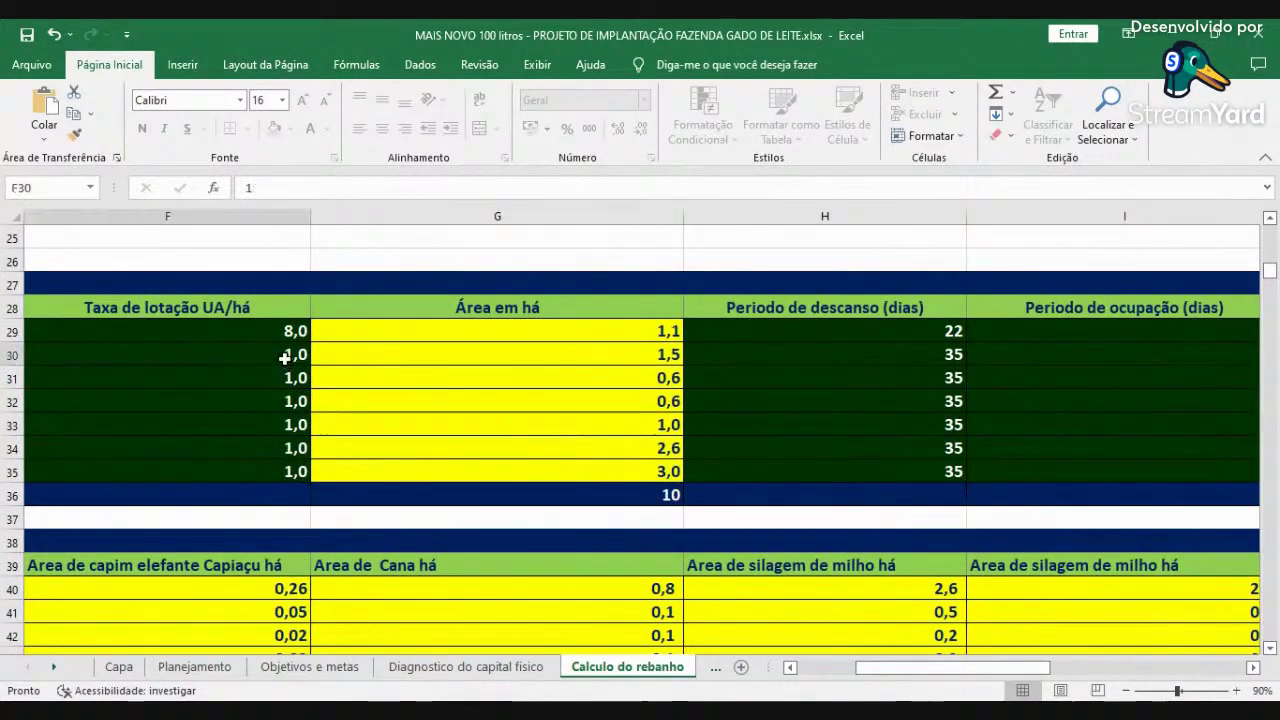
text(2 2)
key(Return)
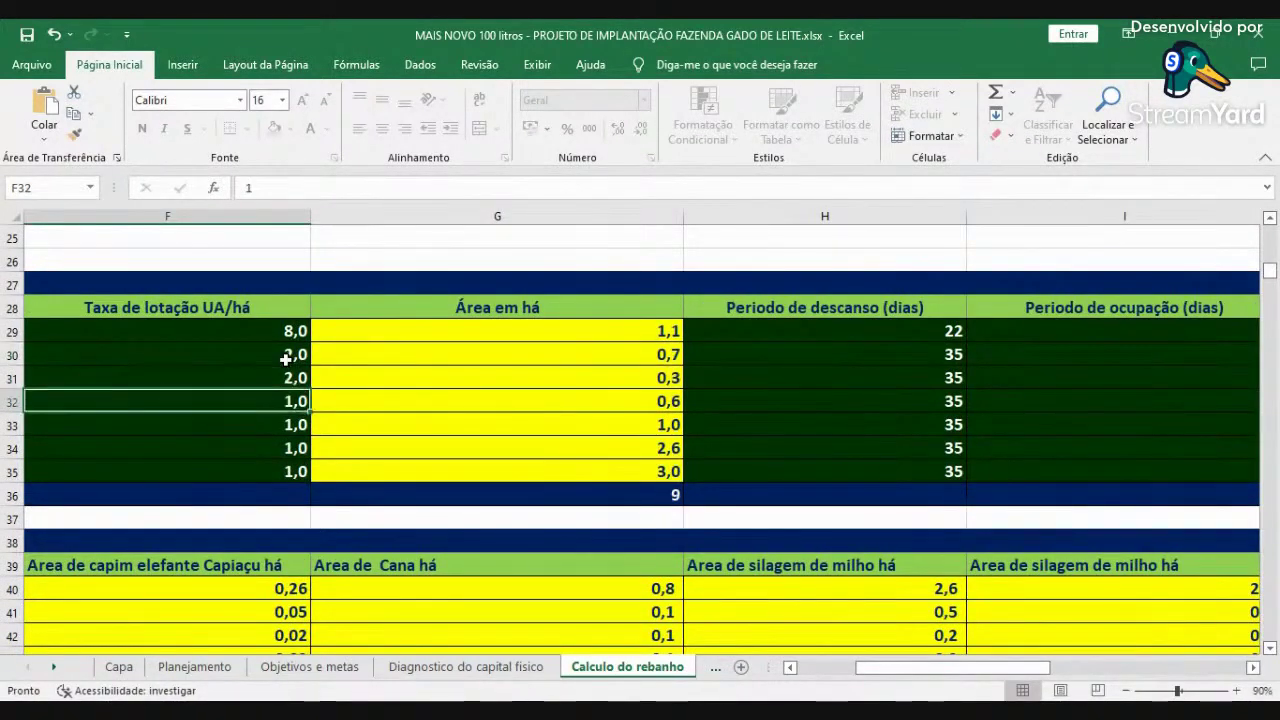
text(2)
key(Return)
text(2)
key(Return)
text(2)
key(Return)
text(2)
key(Return)
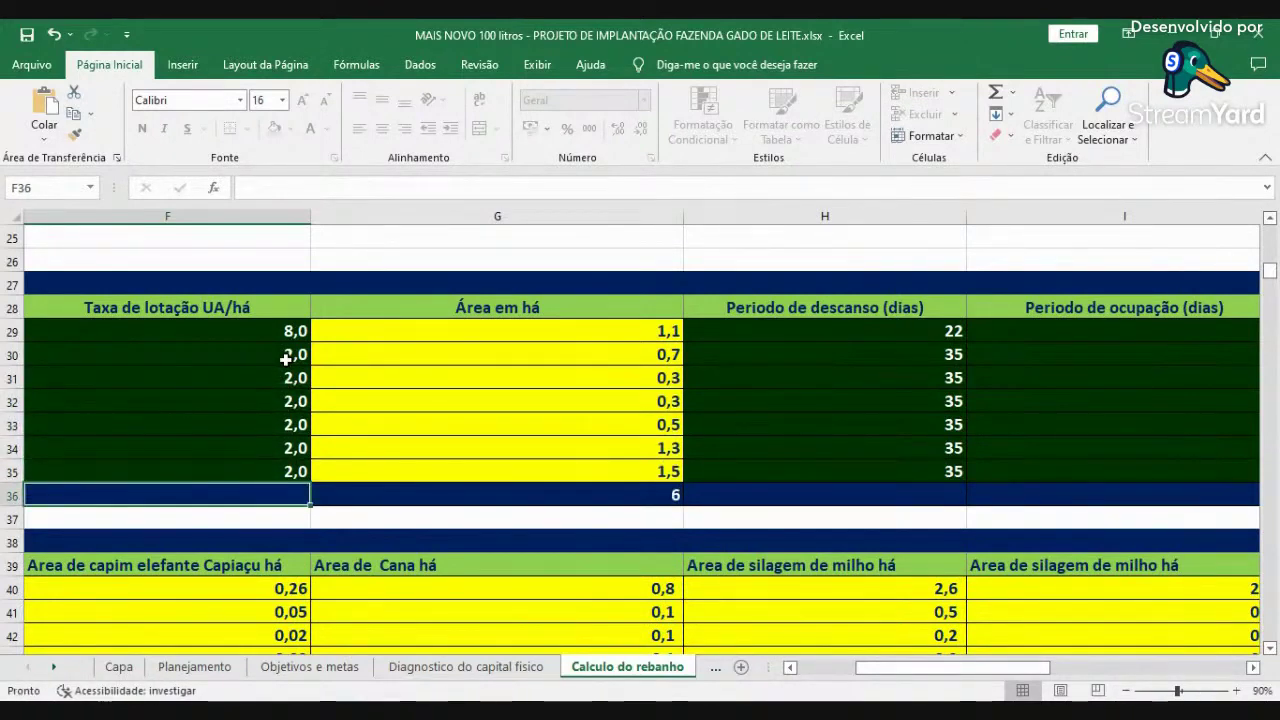
Review the Área em há formula of each herd category in G29:G35 and the total in G36.
click(652, 500)
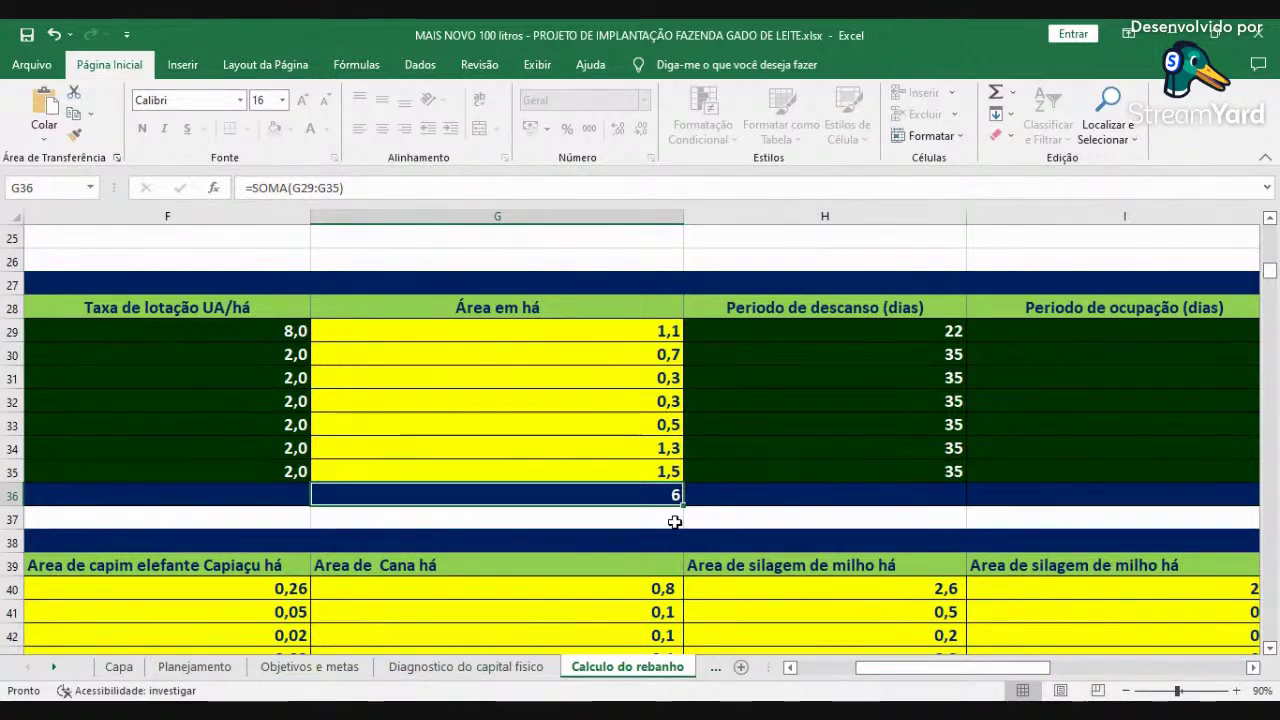
click(654, 330)
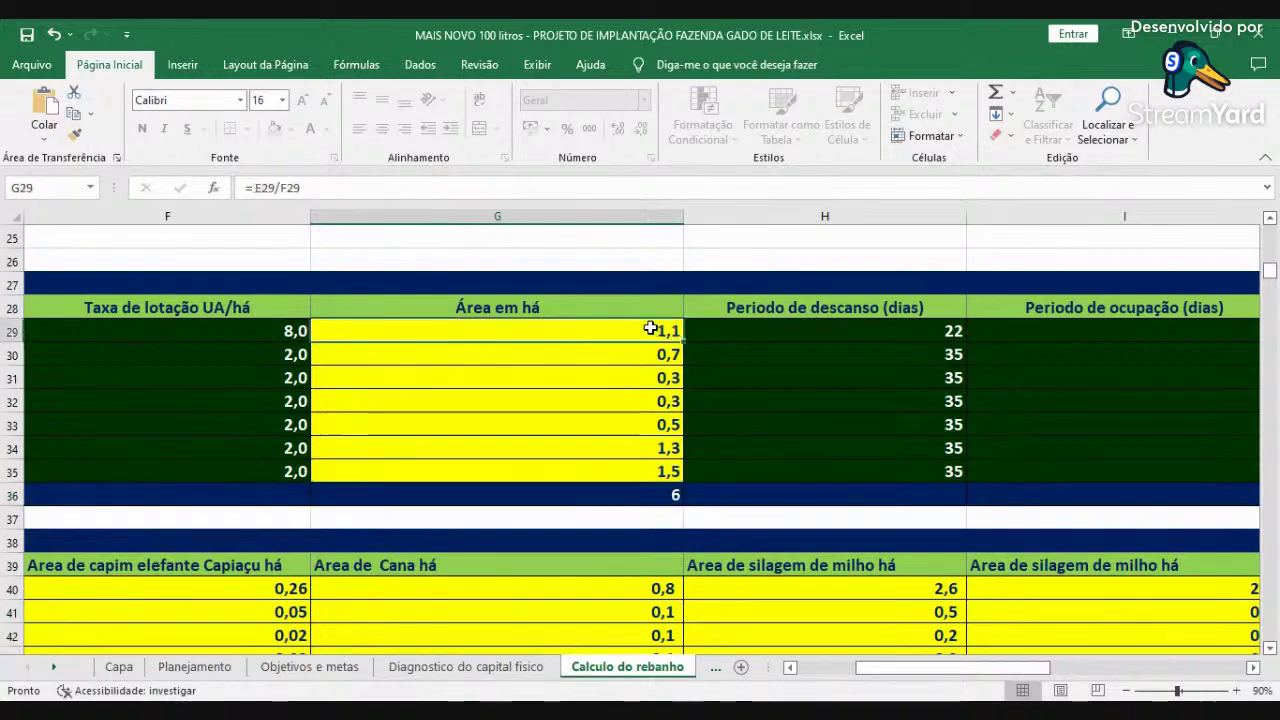
click(648, 354)
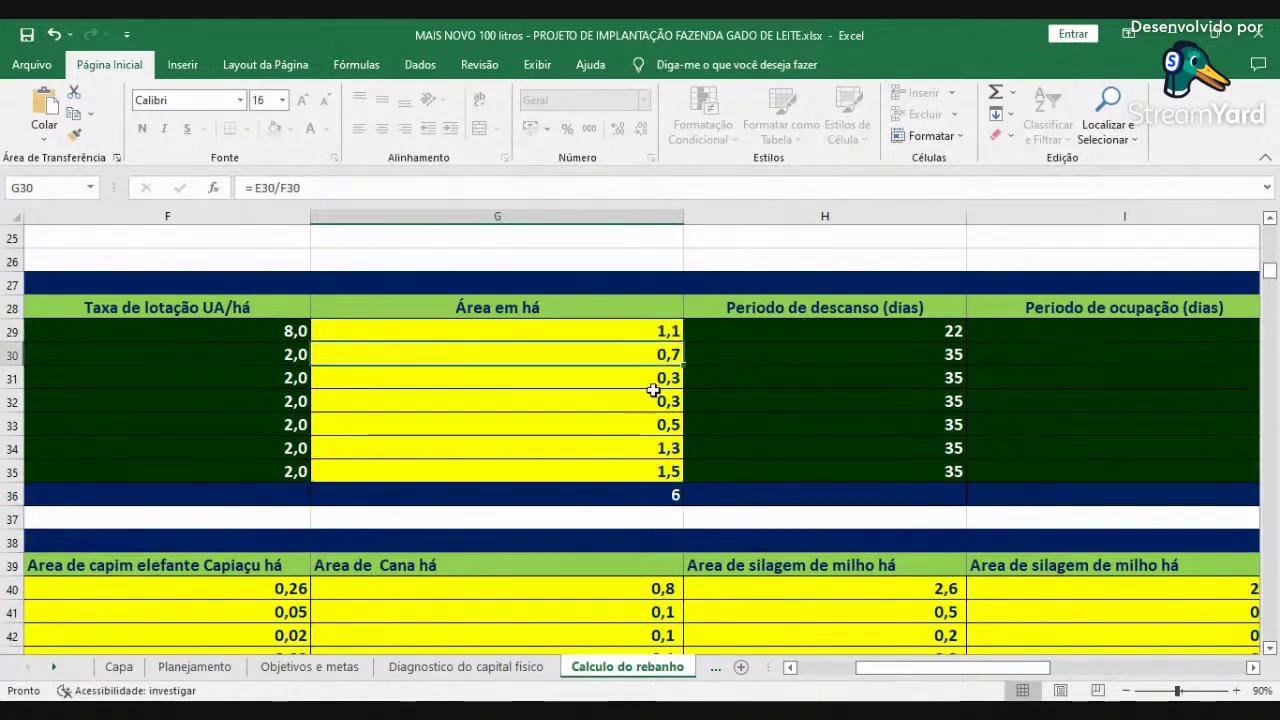
click(650, 373)
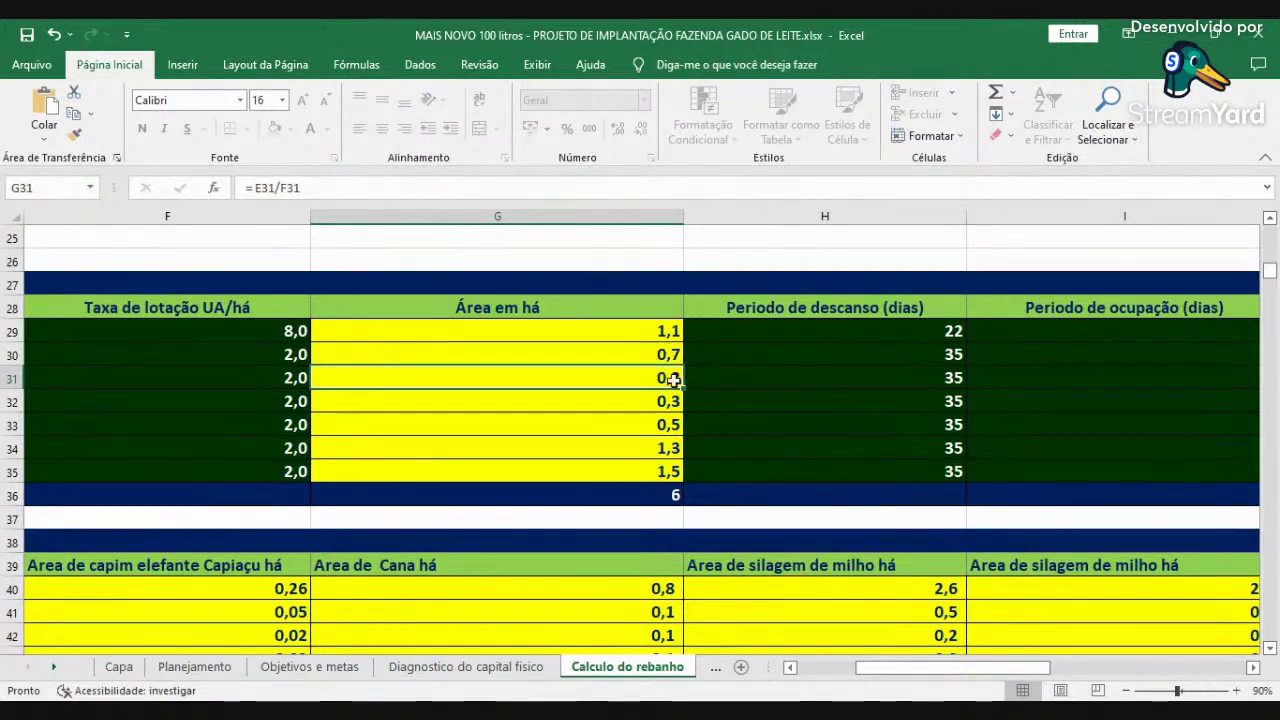
click(661, 401)
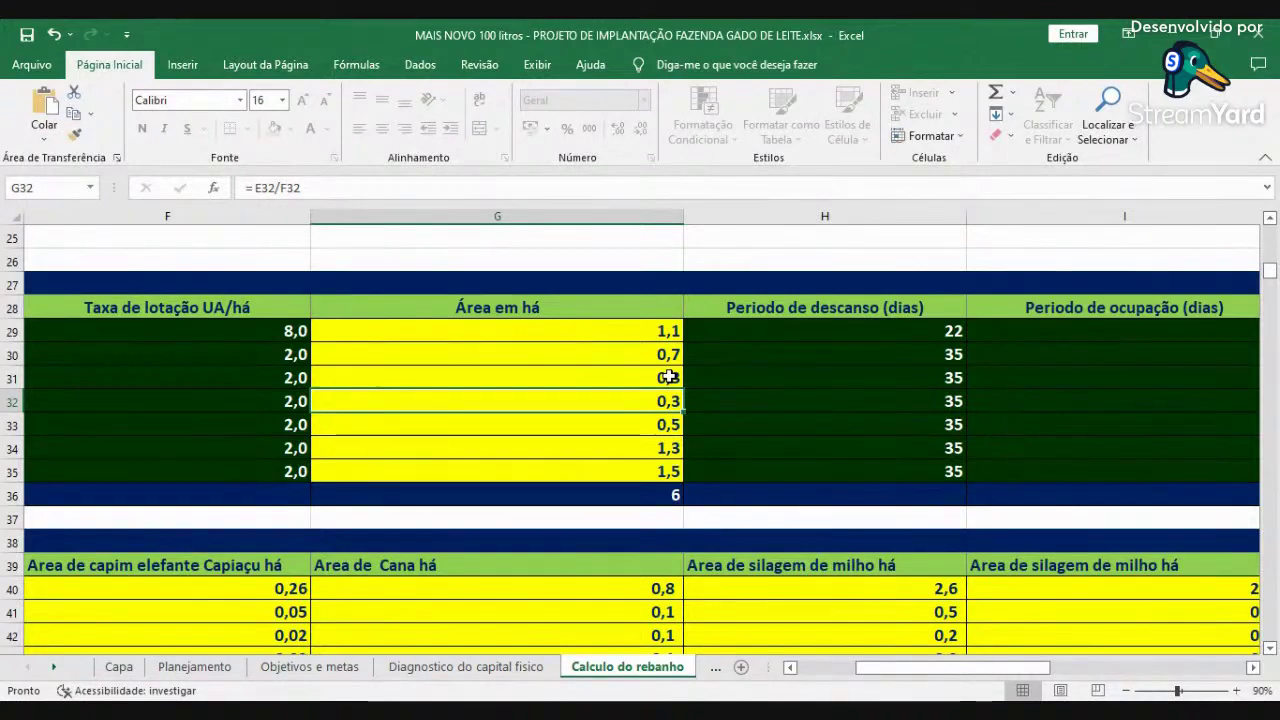
click(632, 430)
click(626, 445)
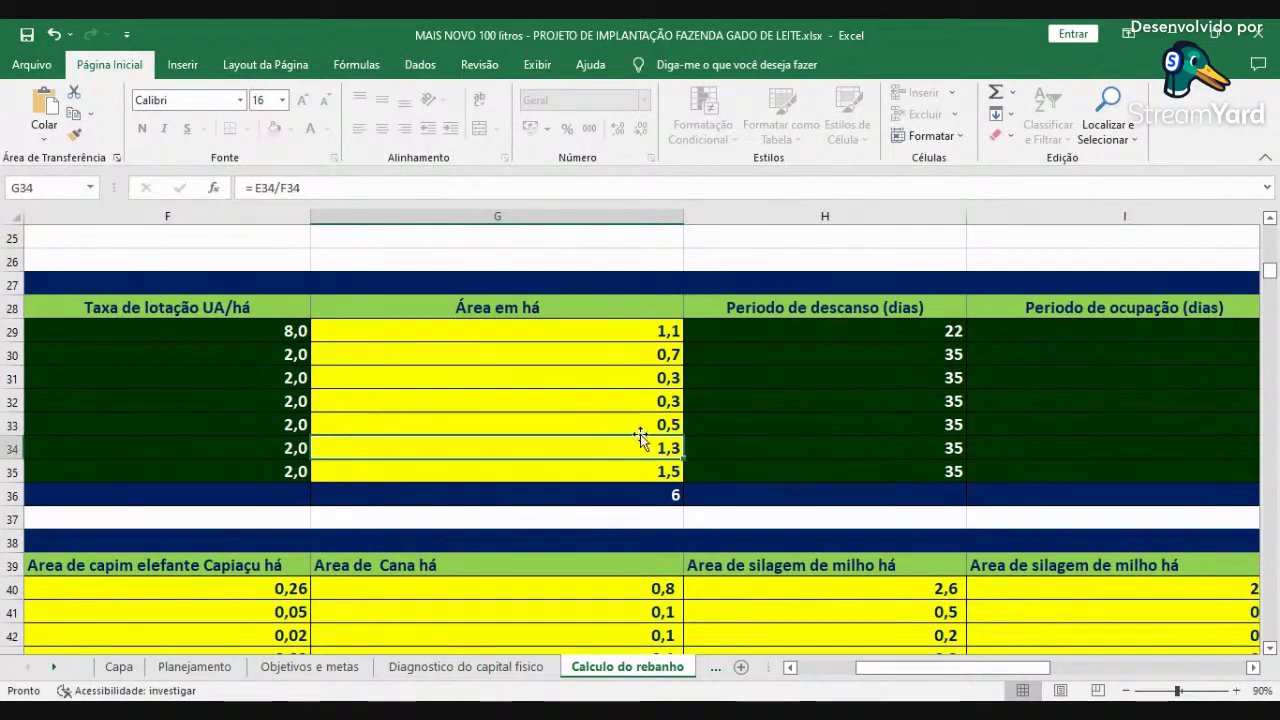
click(642, 423)
click(641, 444)
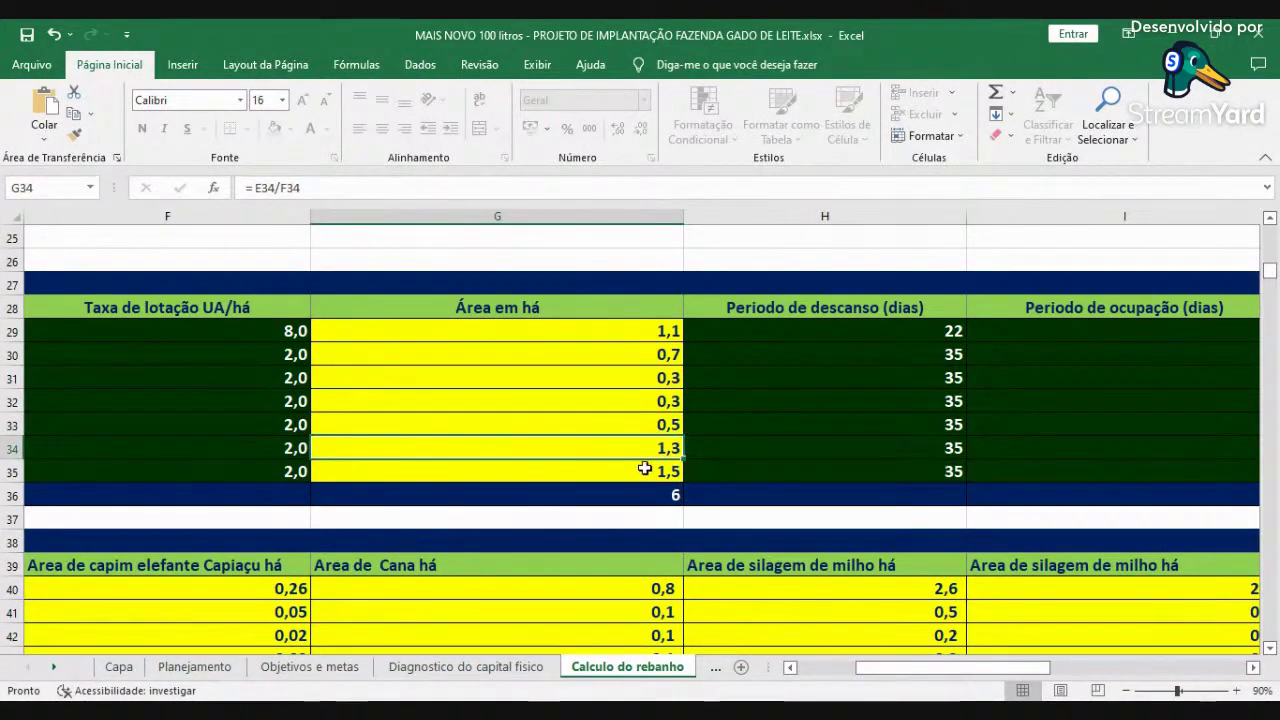
click(641, 470)
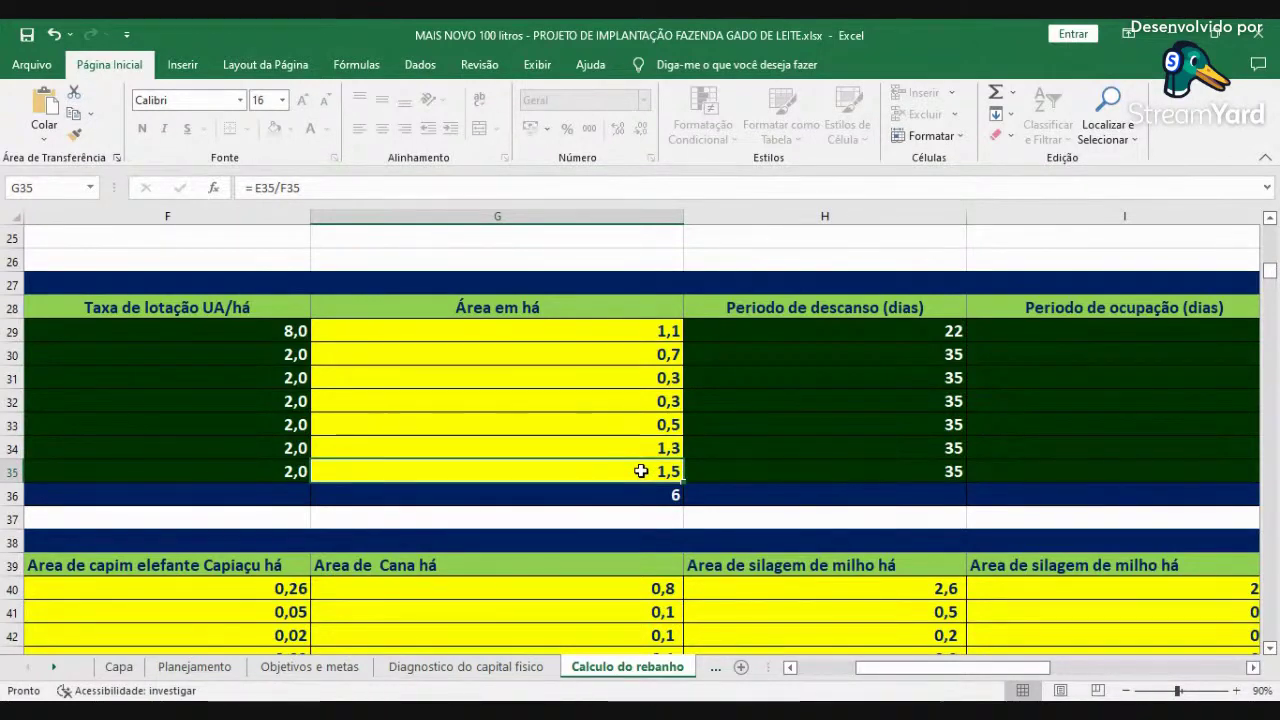
click(647, 497)
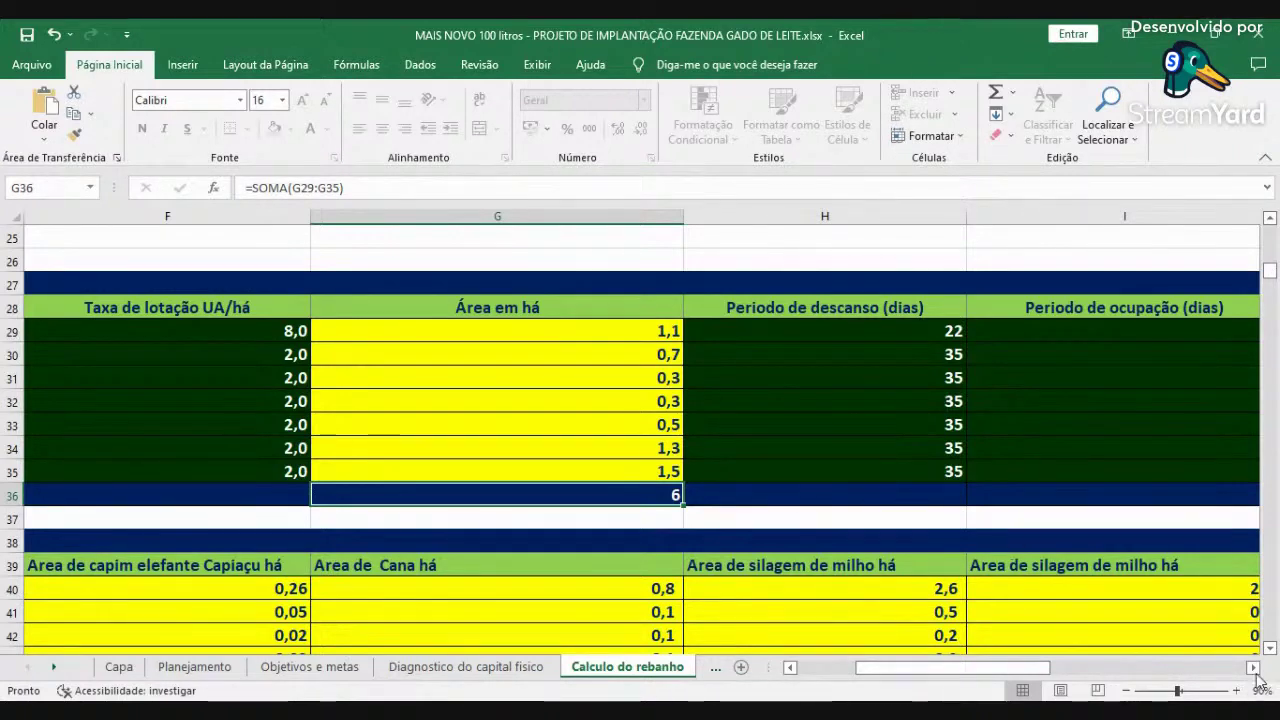
Check the Vacas secas rest period, occupation period and paddock number in H30:J30, plus the paddock size and electric-fence columns.
scroll(300, 350, right, 5)
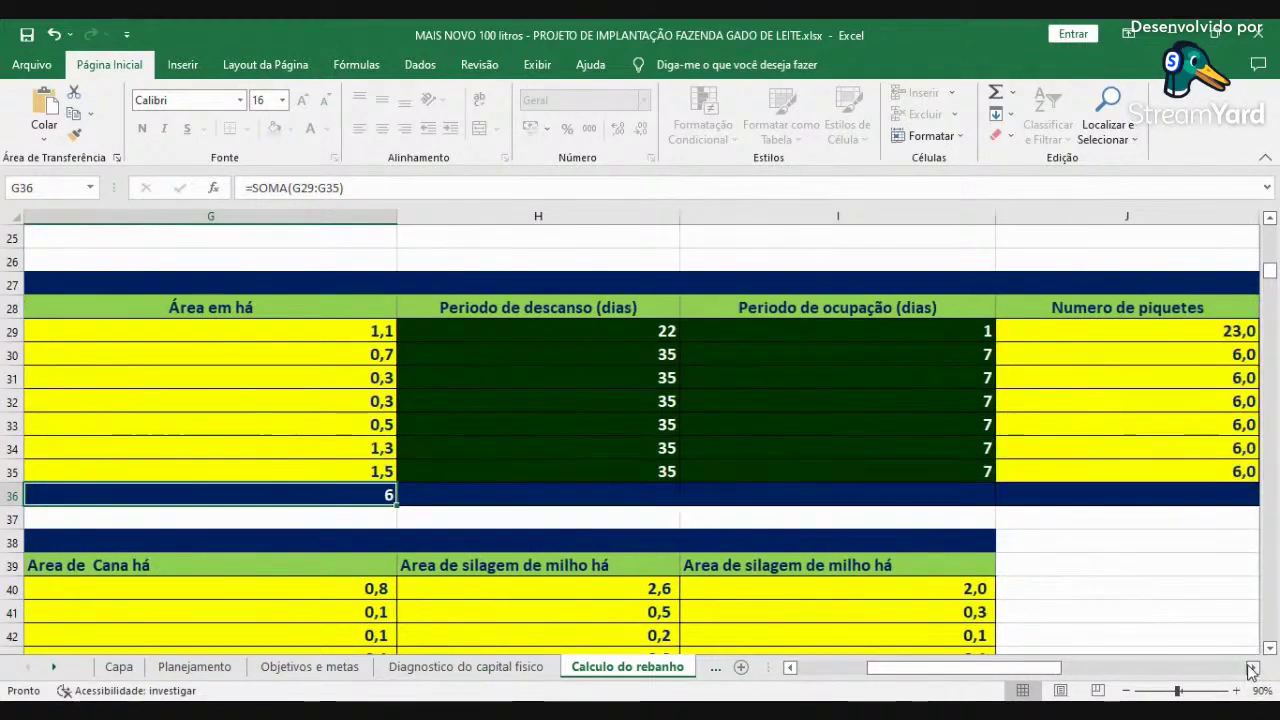
click(288, 361)
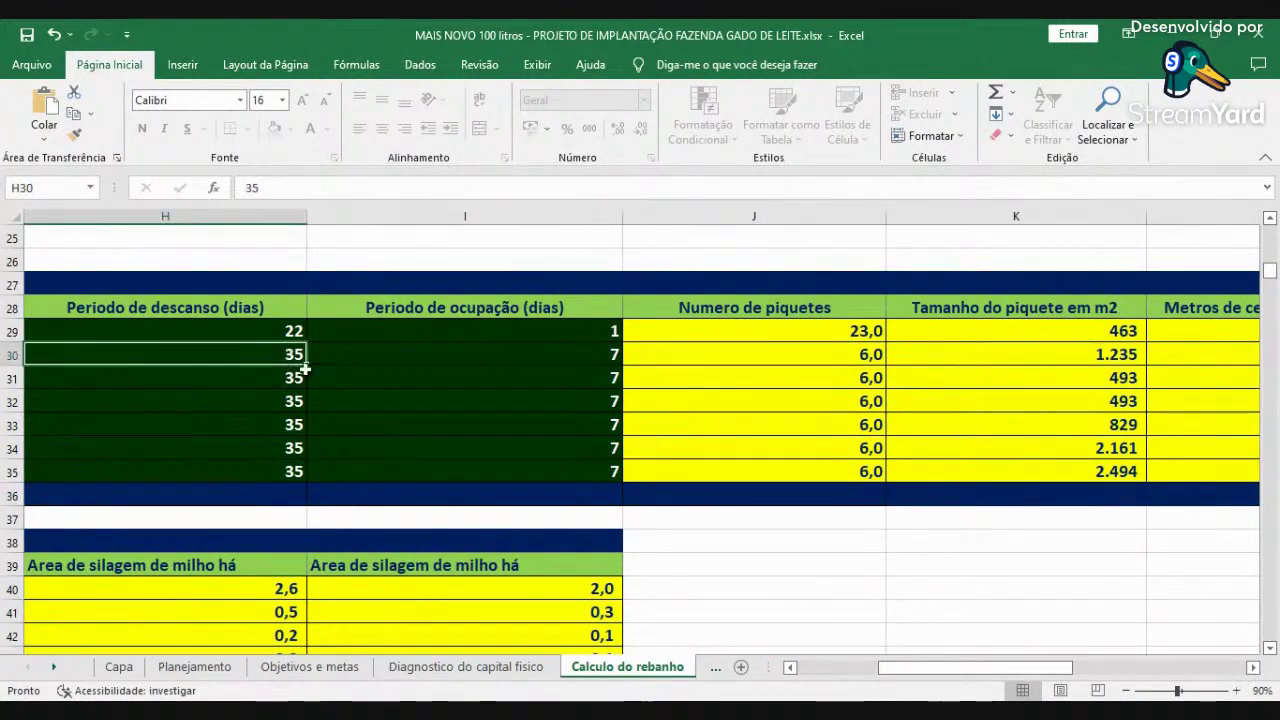
click(596, 354)
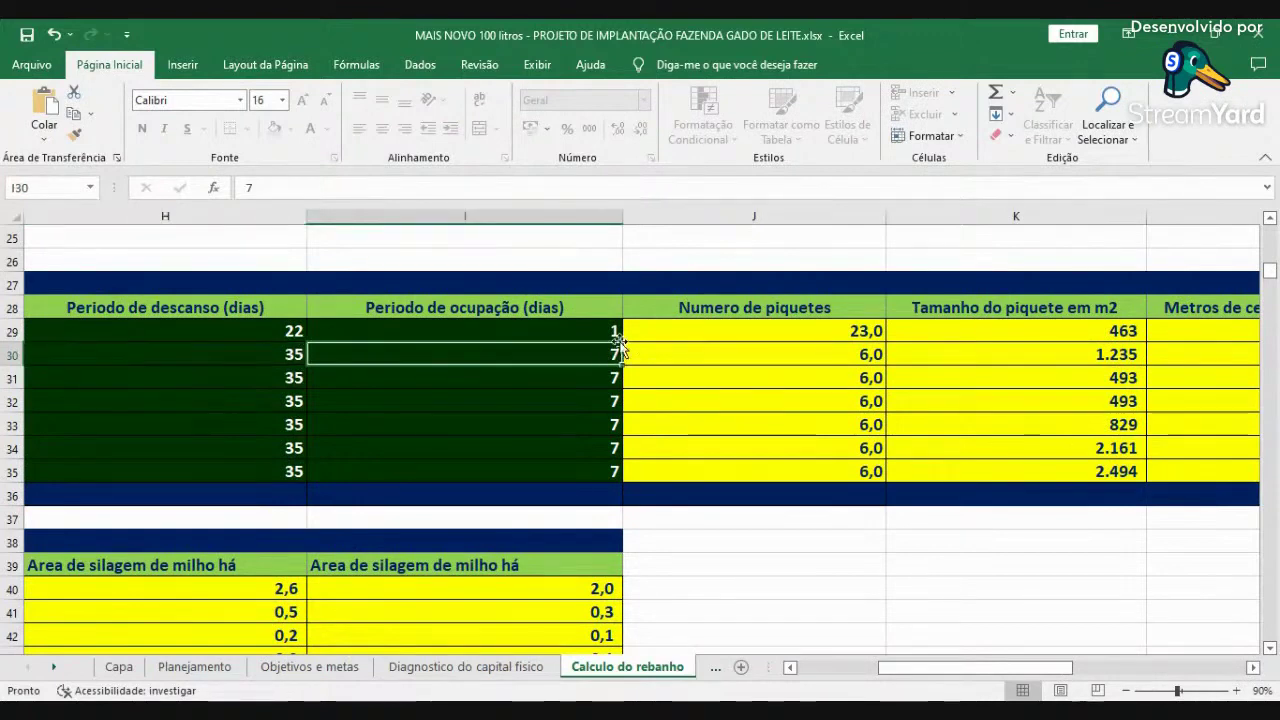
click(819, 356)
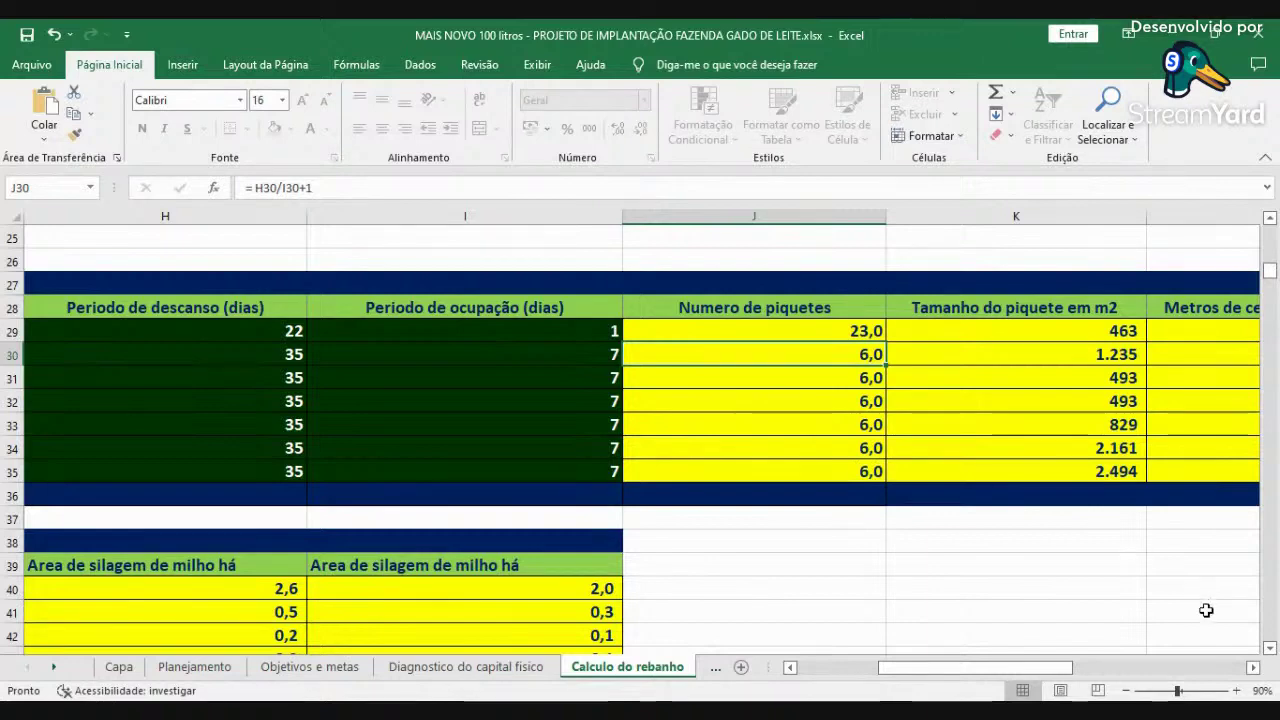
click(1252, 668)
click(1252, 668)
click(1252, 668)
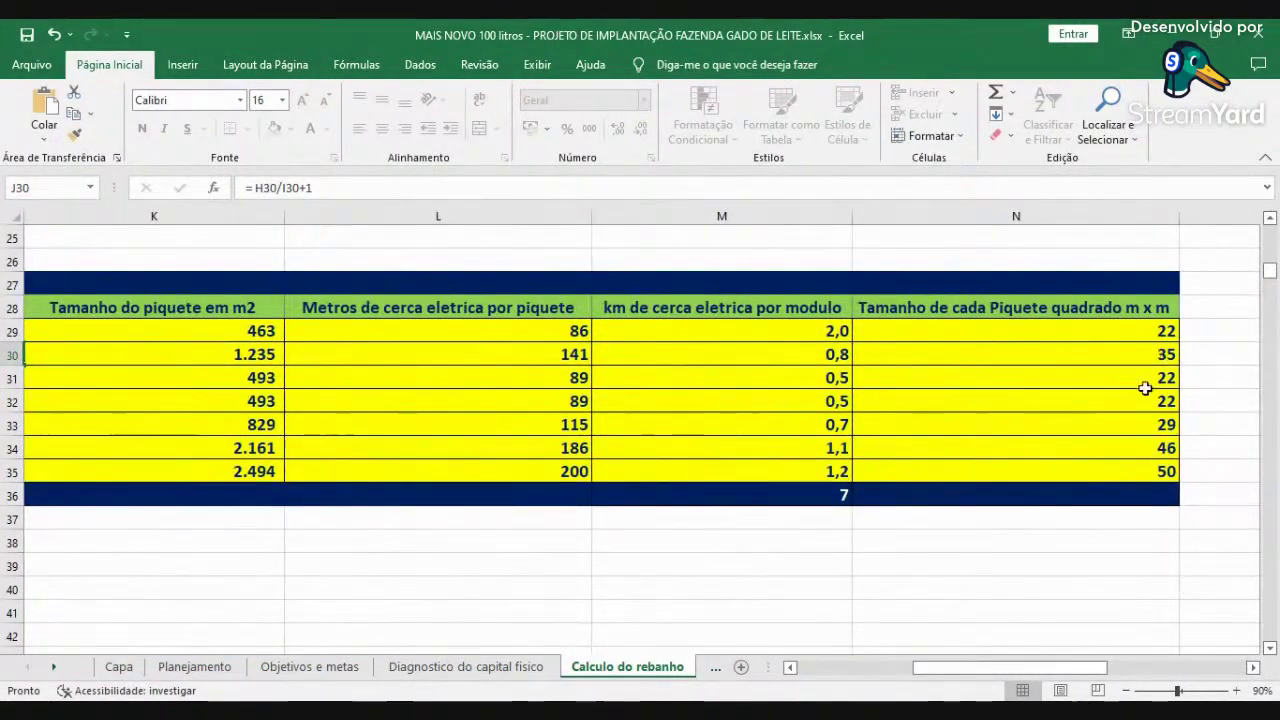
Examine the Área de capineira table, checking the daily green-forage consumption in C40 and the Capiaçu areas in F46:F47.
click(827, 668)
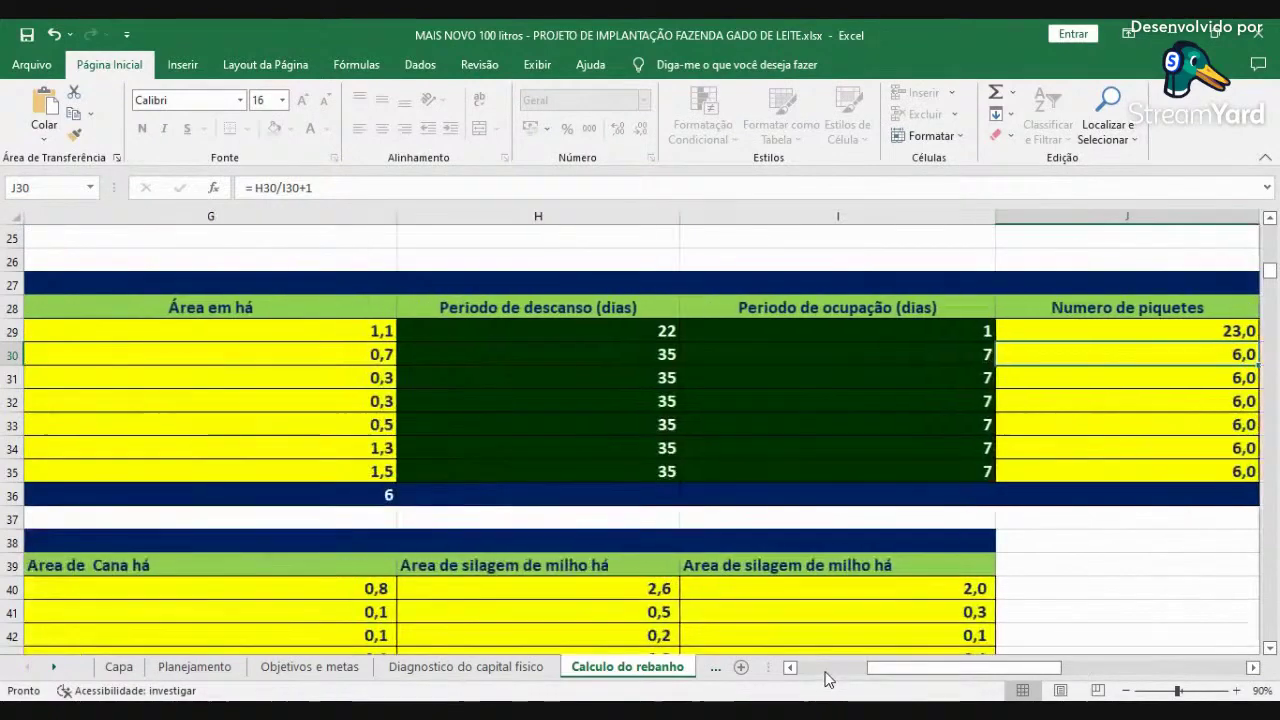
click(827, 668)
click(827, 668)
click(827, 668)
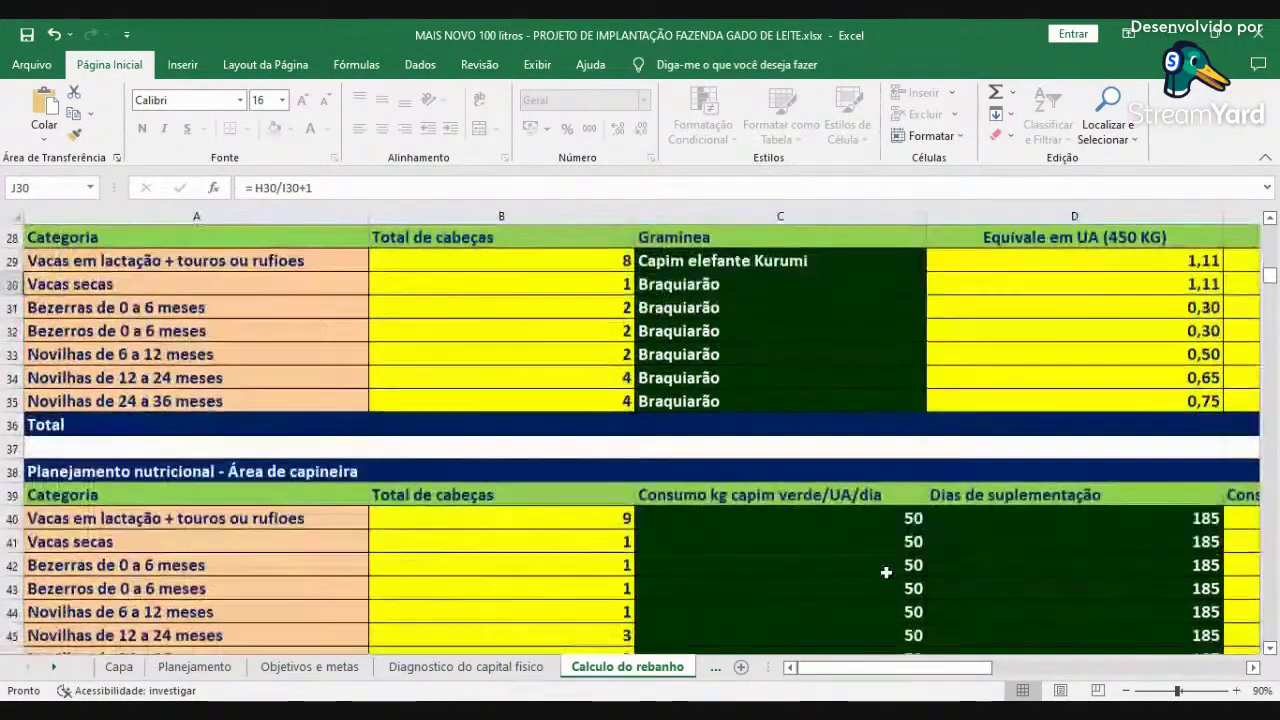
scroll(885, 570, down, 2)
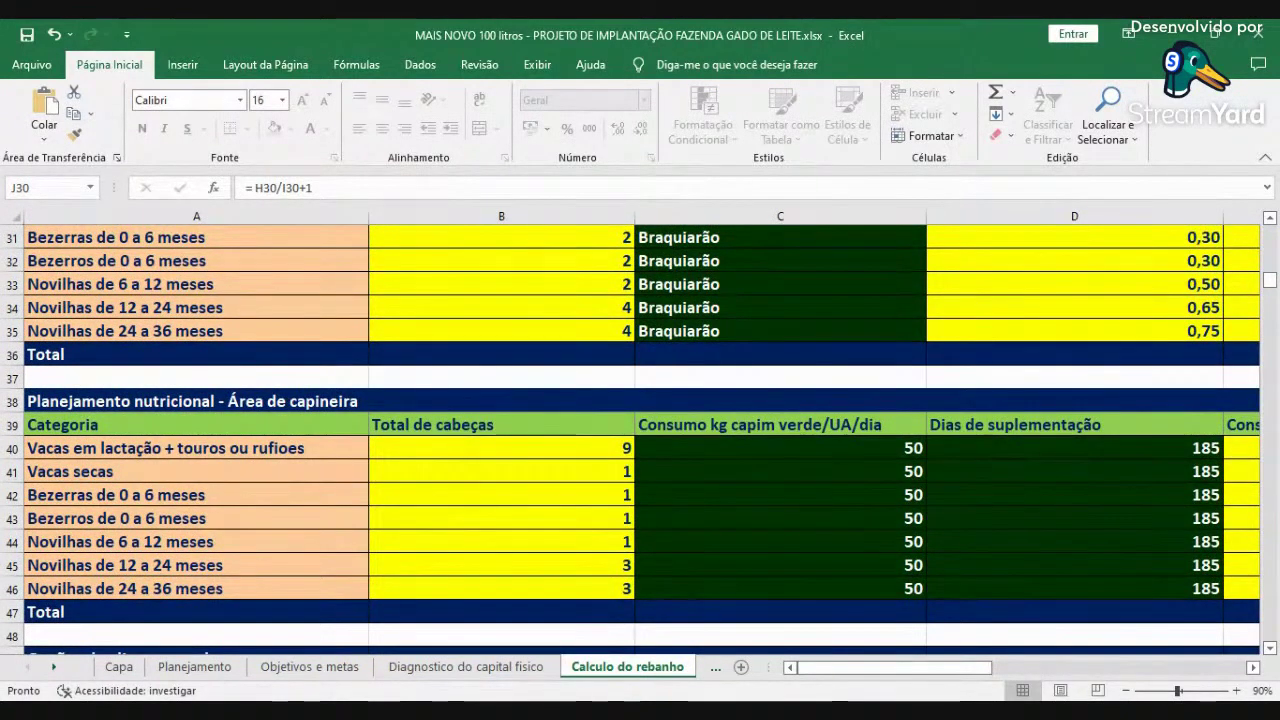
click(1257, 668)
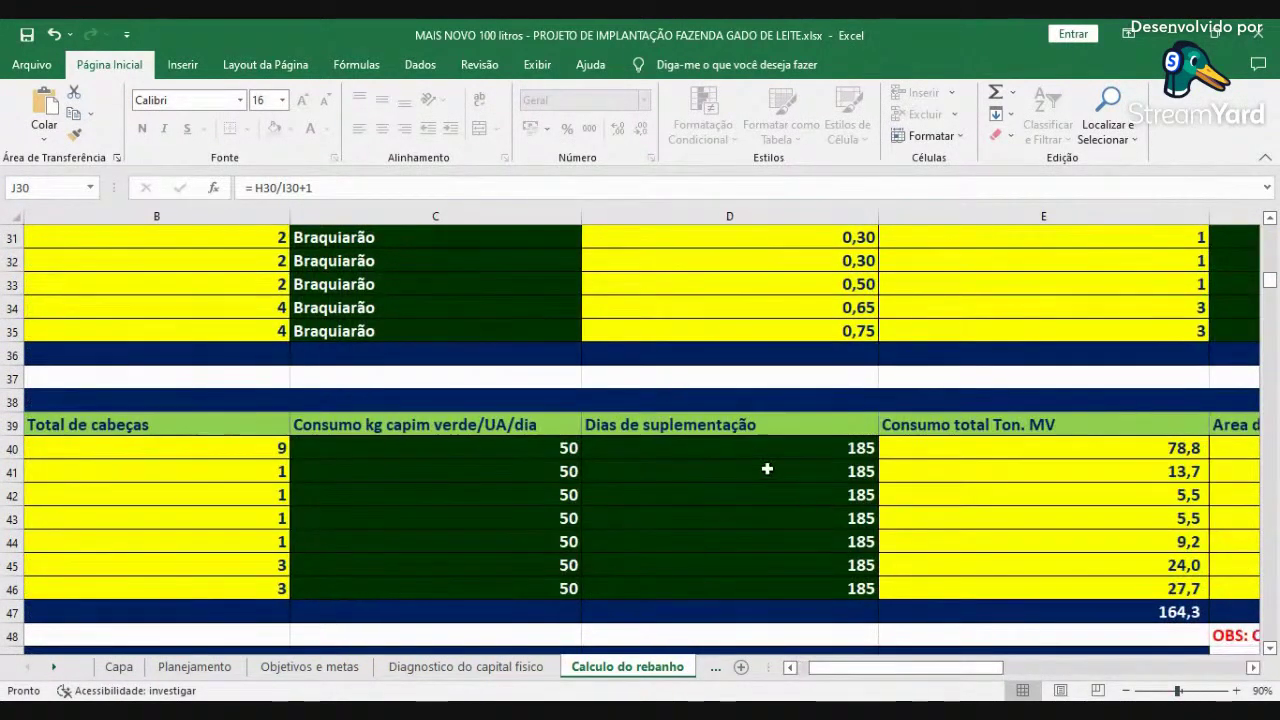
click(549, 451)
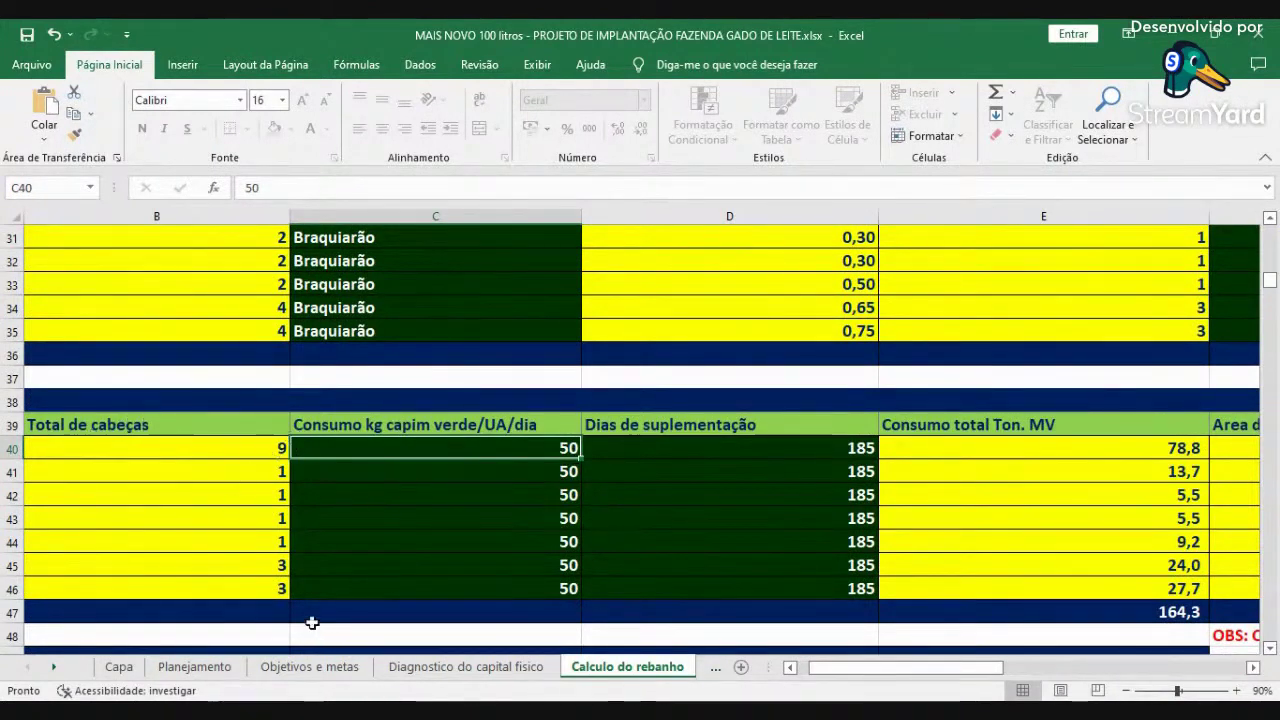
click(1254, 667)
click(1254, 667)
drag(918, 596, 920, 612)
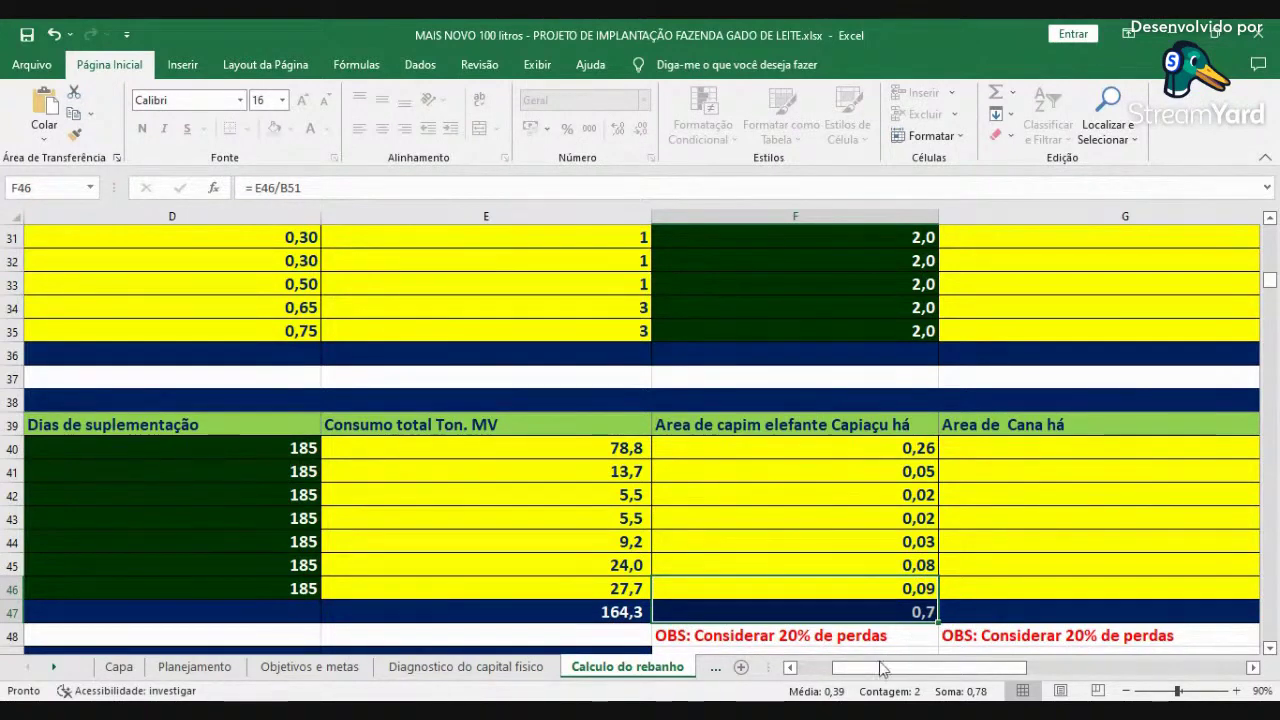
Check the forage production in B51 and set the irrigated production in C51 to 350 ton./MV/ha/ano.
scroll(884, 670, down, 2)
click(790, 667)
click(790, 667)
scroll(700, 586, down, 1)
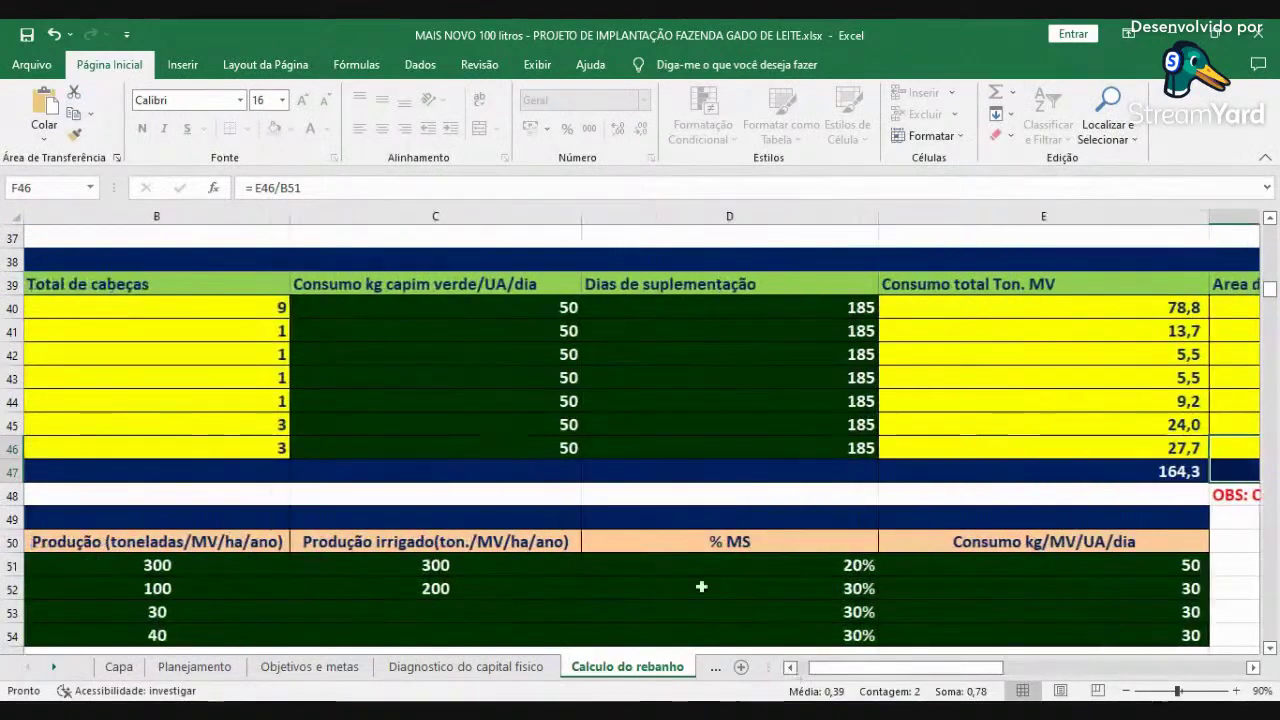
click(245, 493)
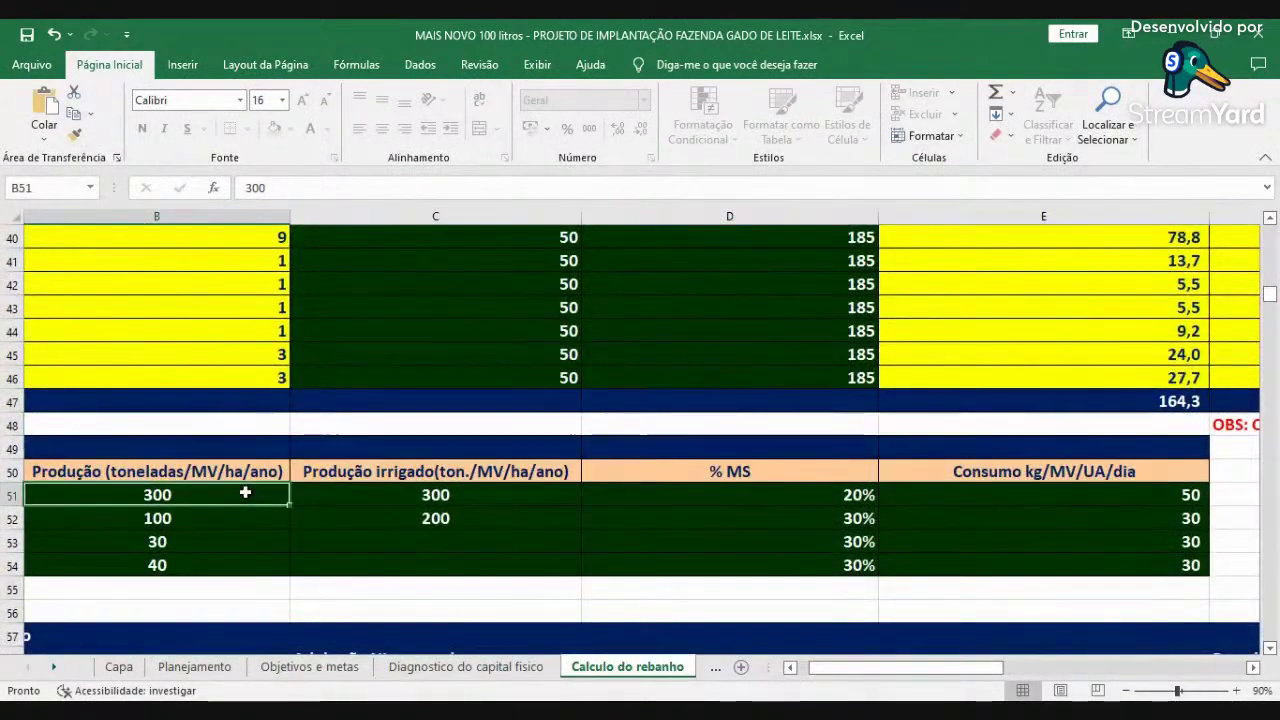
click(381, 497)
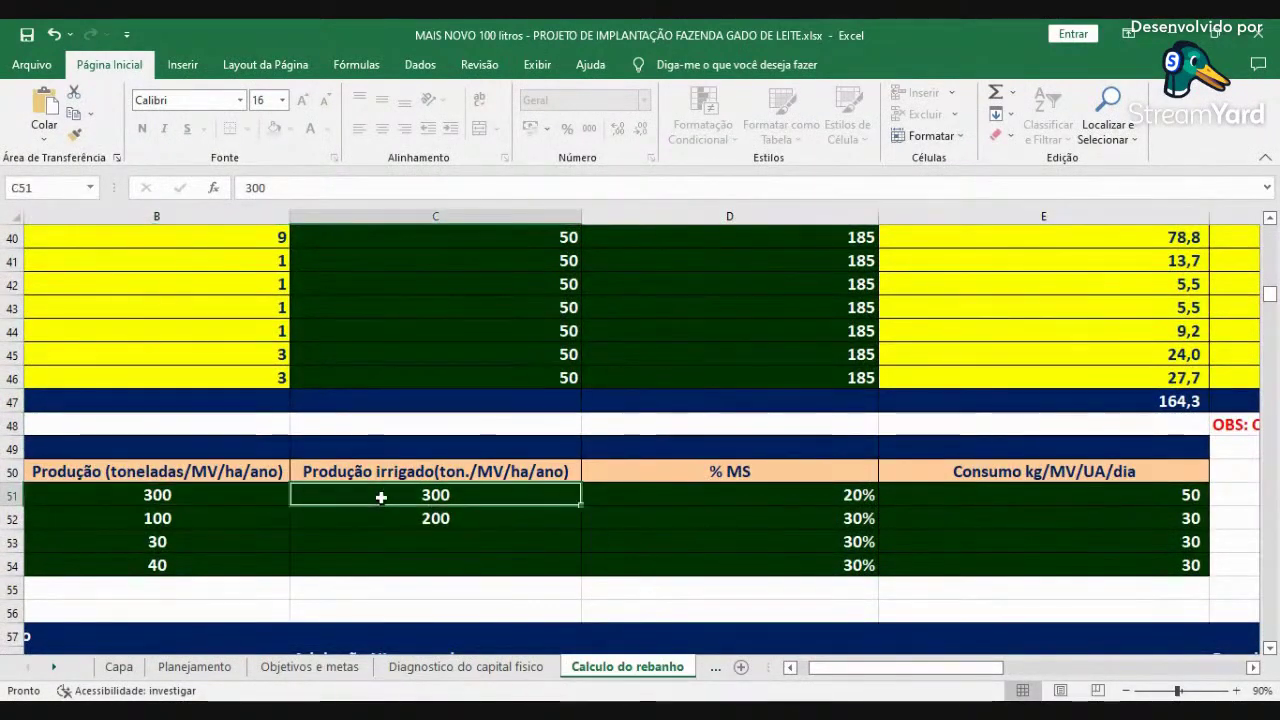
text(350)
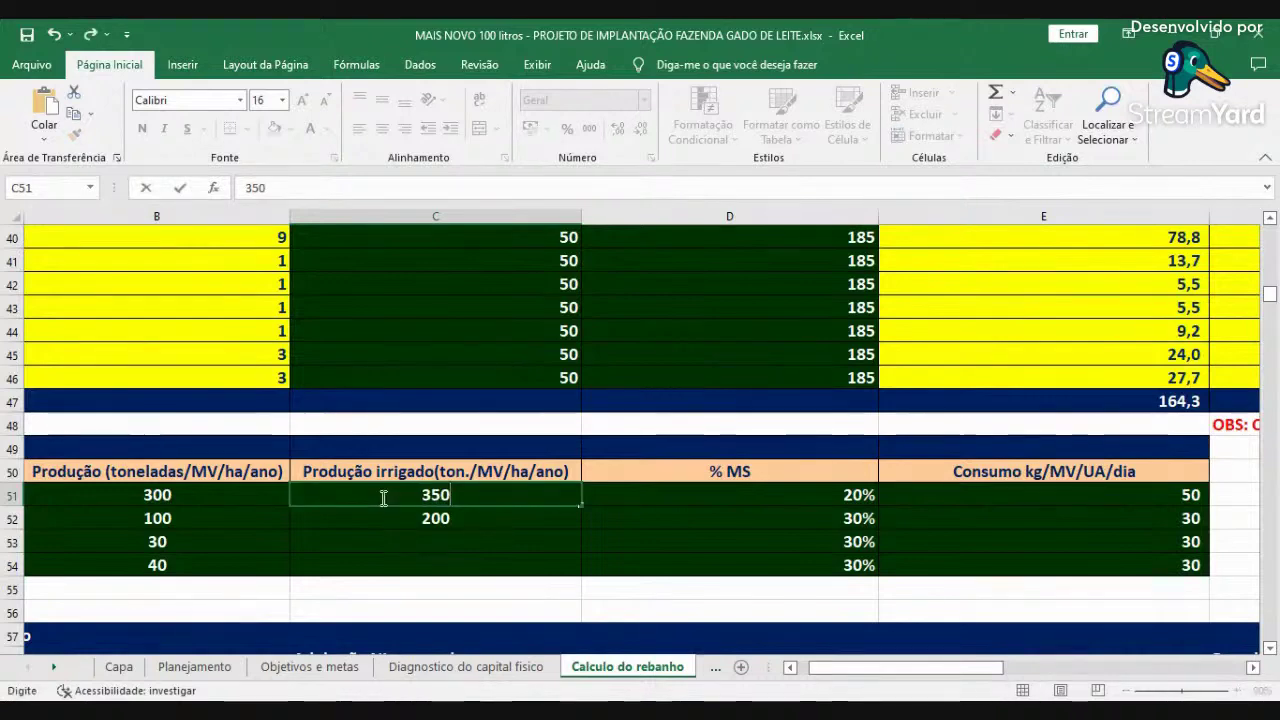
key(Return)
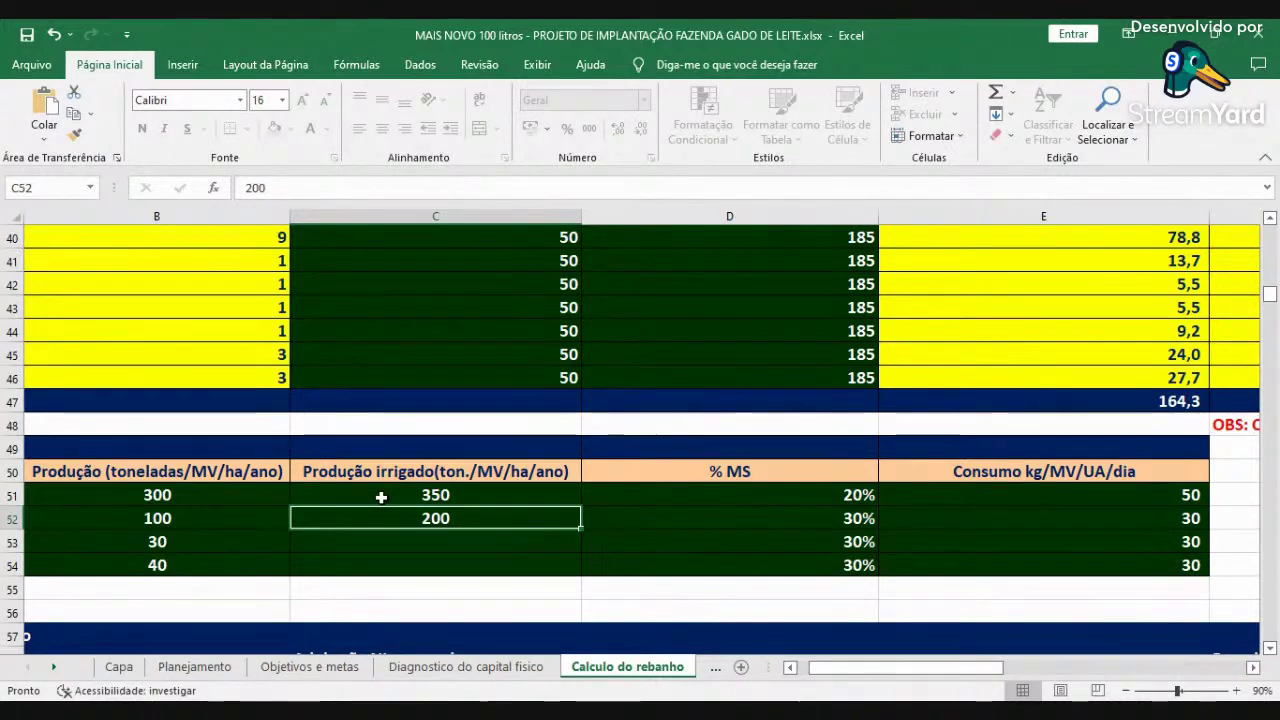
Compare the total grazing area in G36 with the total Capiaçu elephant grass area in F47.
scroll(1180, 538, up, 1)
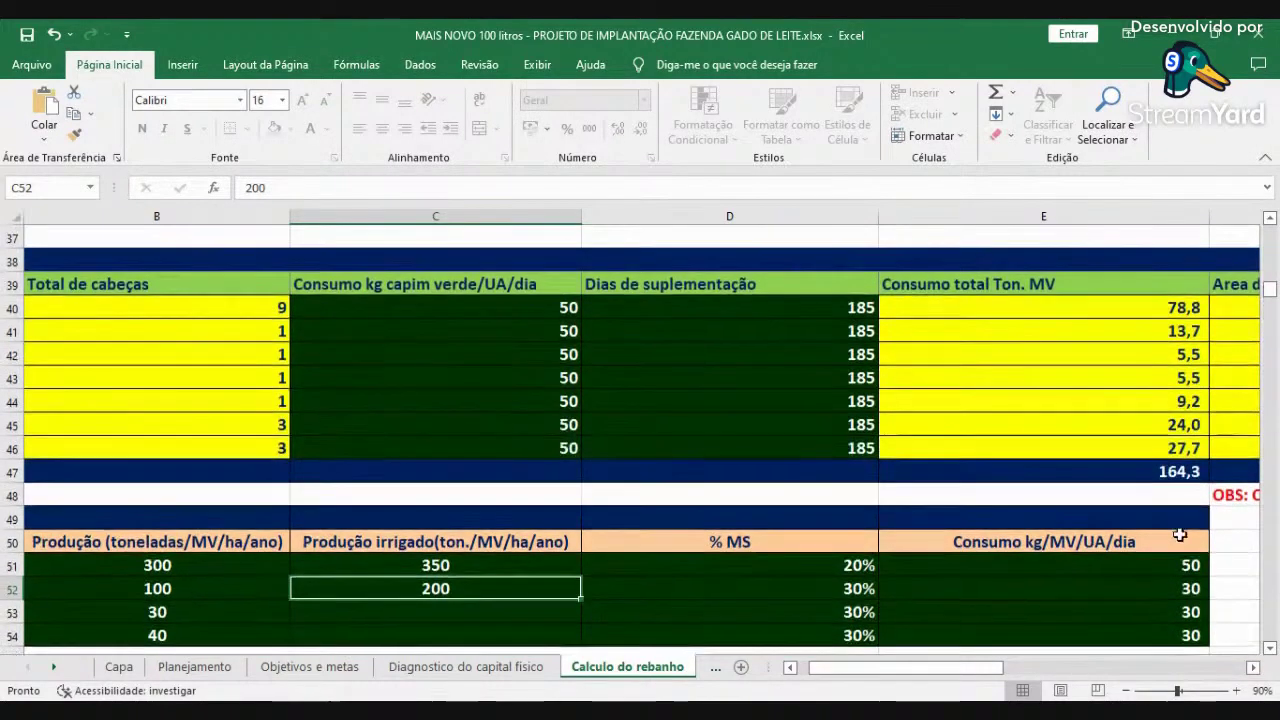
scroll(1131, 617, right, 2)
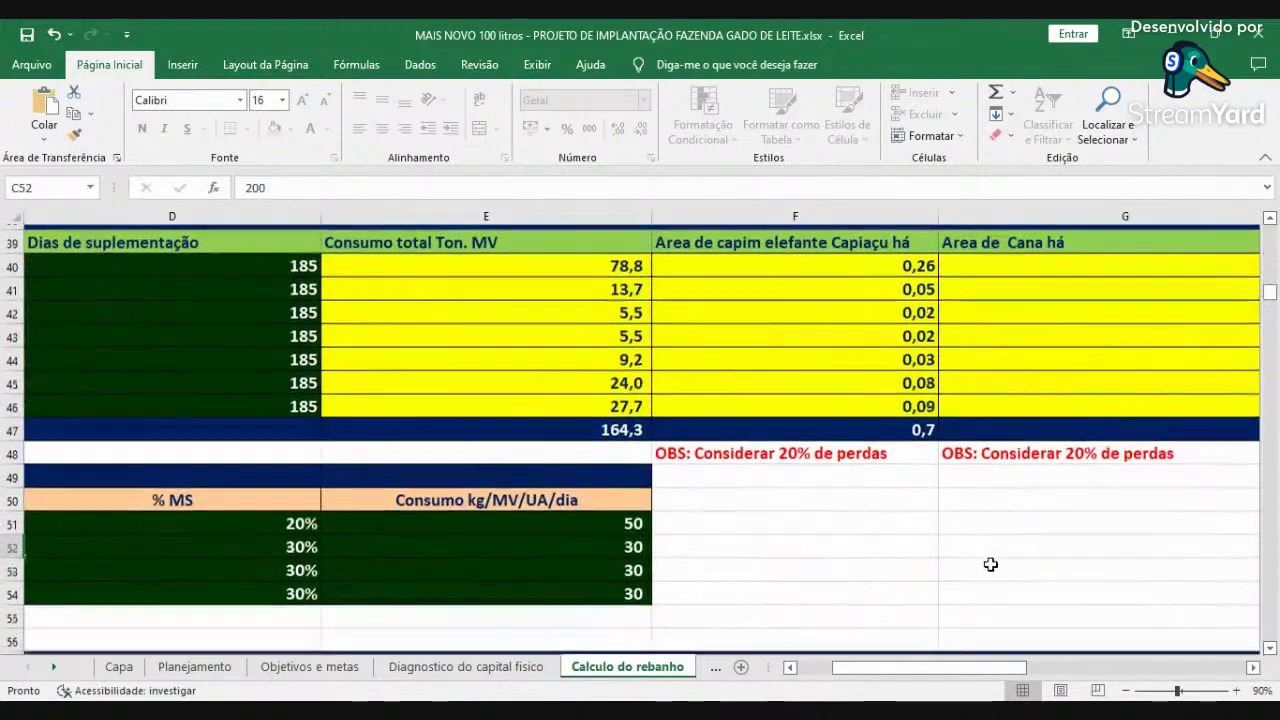
scroll(988, 563, down, 1)
scroll(931, 560, up, 6)
scroll(925, 547, up, 2)
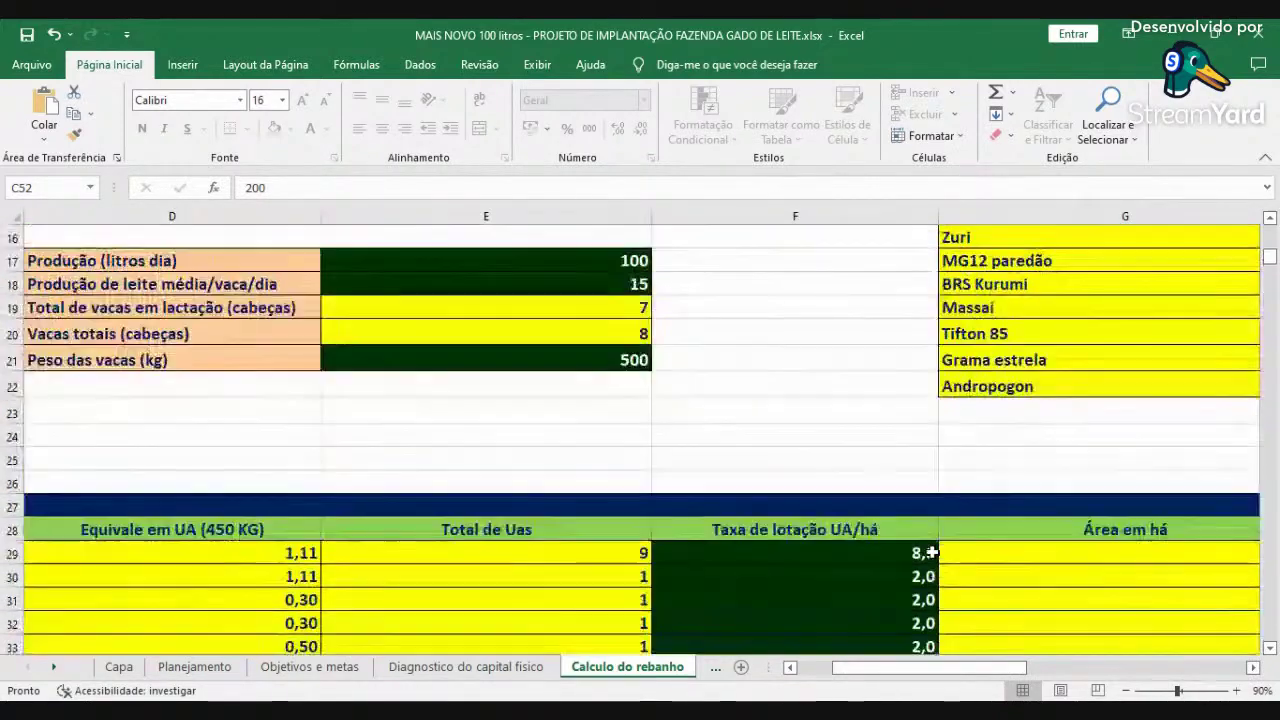
scroll(925, 547, down, 2)
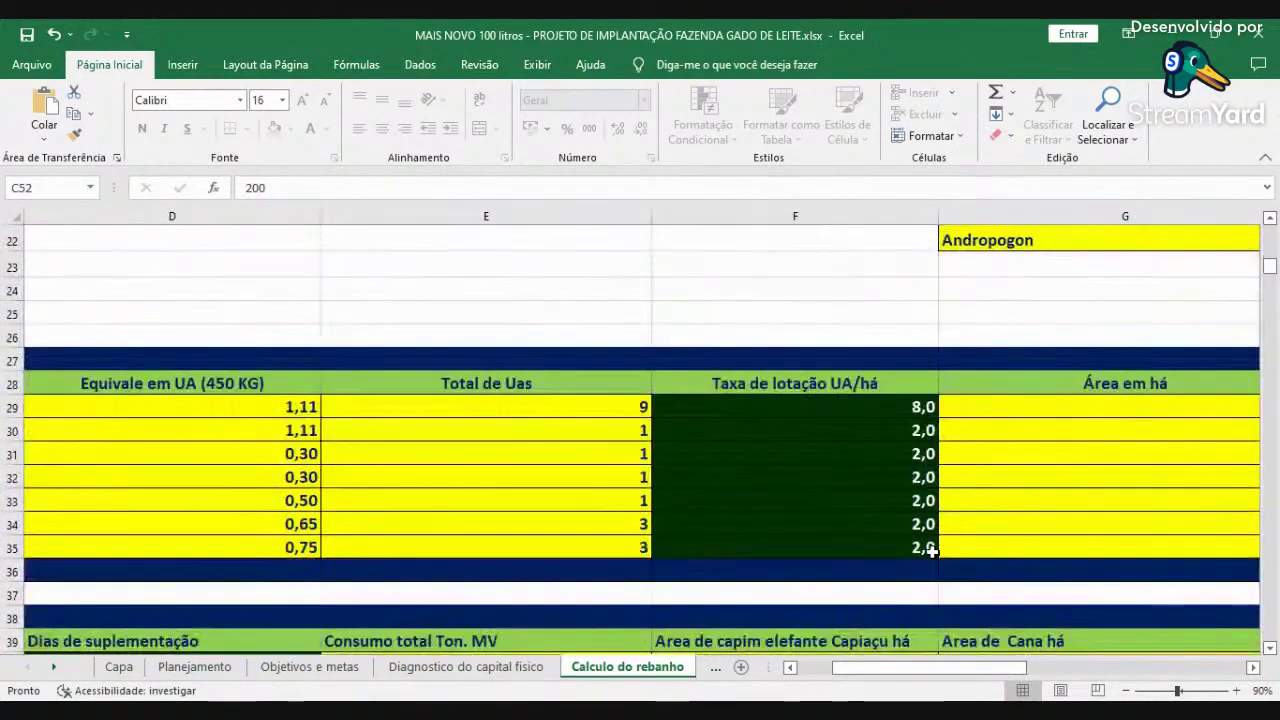
click(1253, 667)
click(1001, 567)
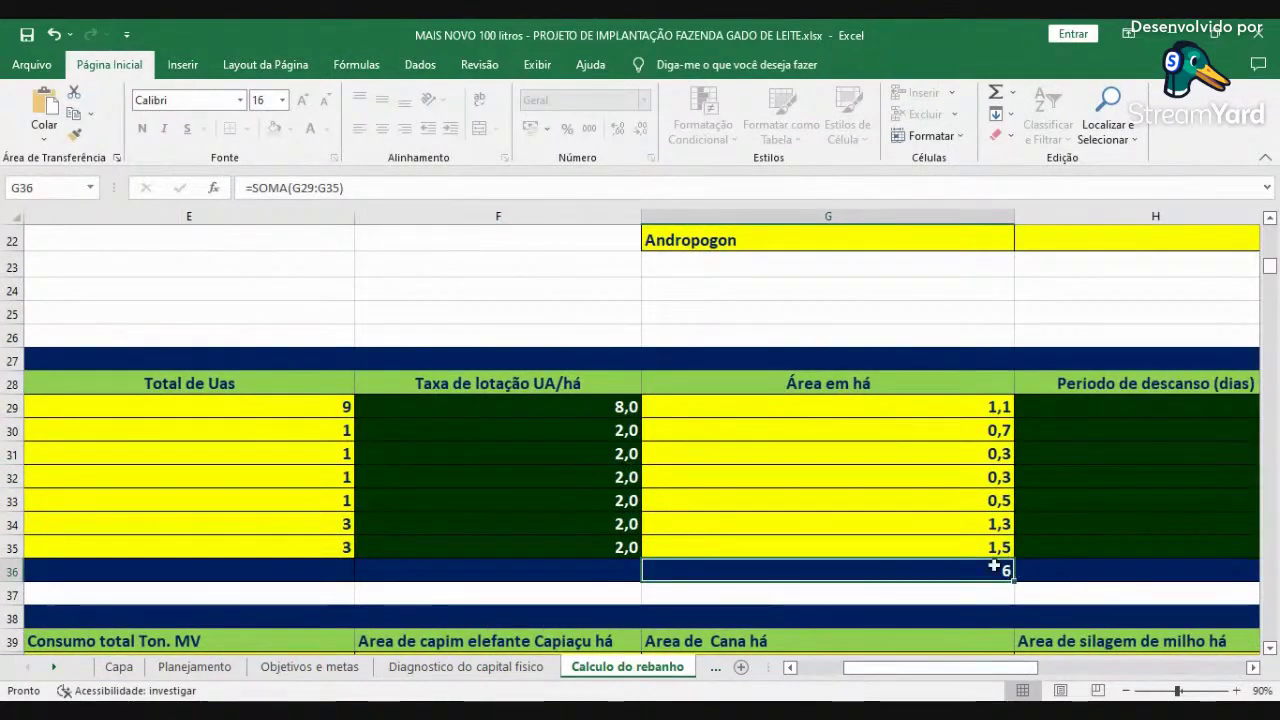
scroll(996, 565, down, 5)
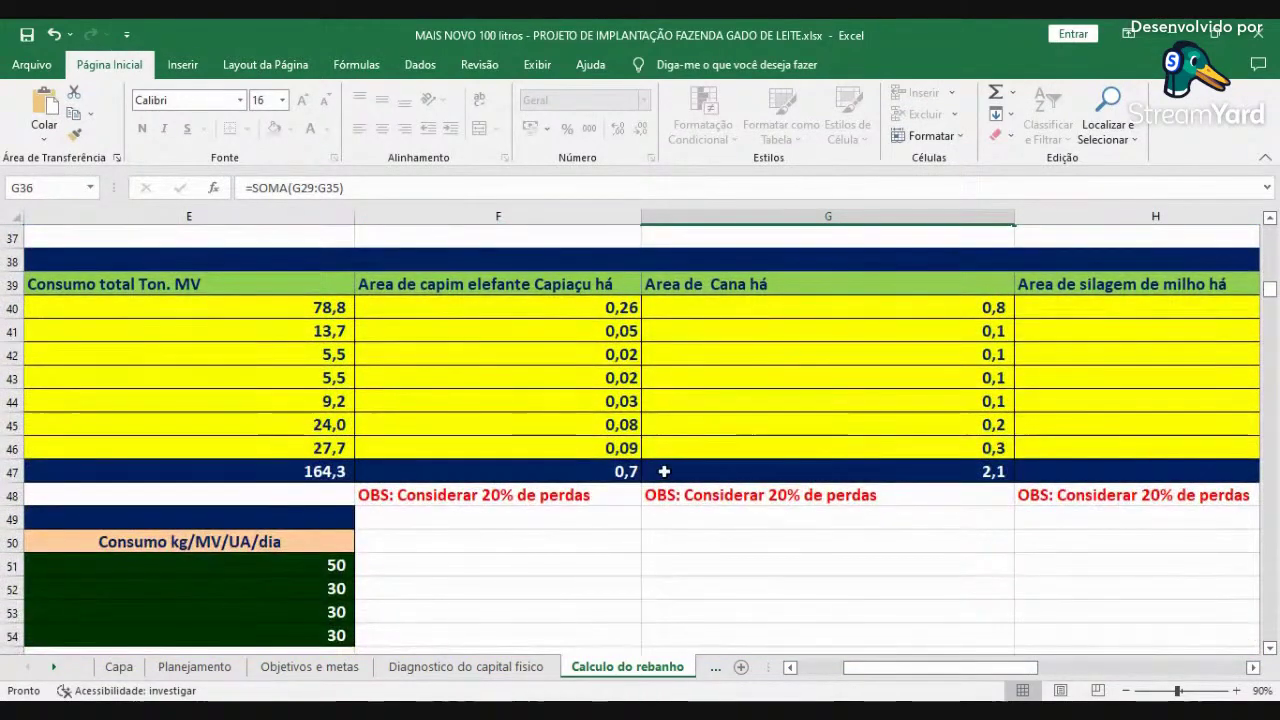
click(592, 470)
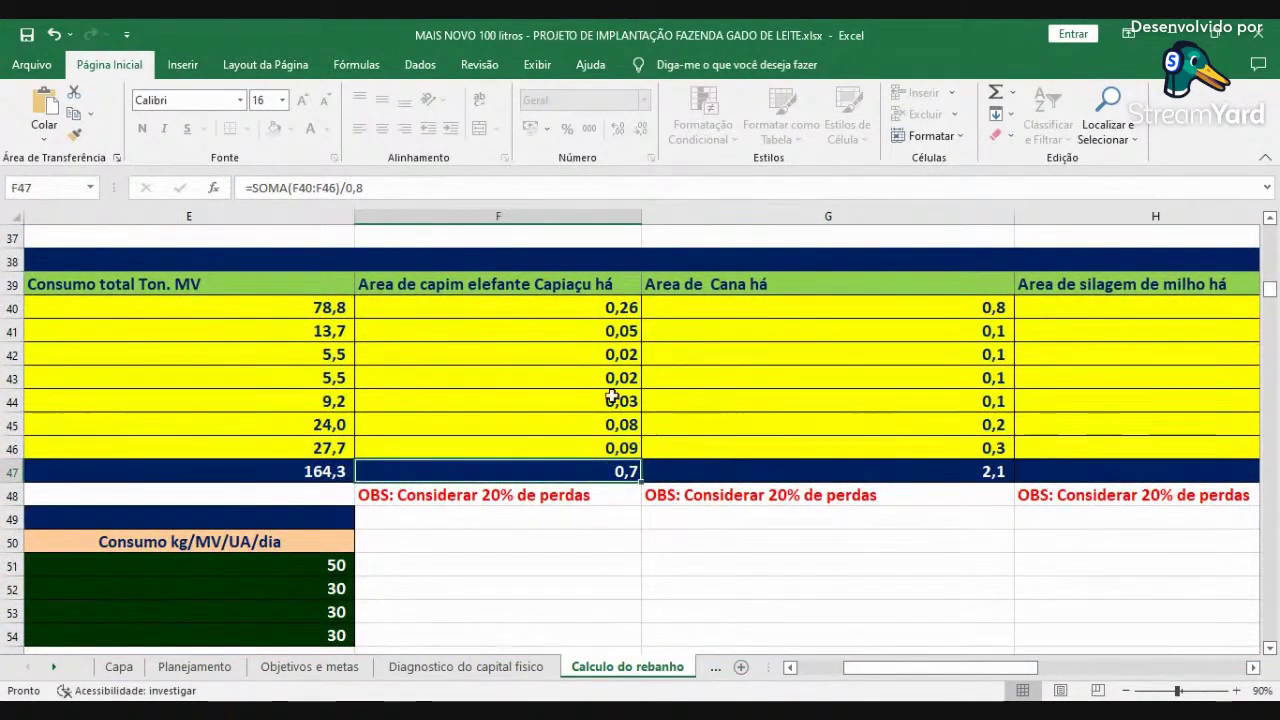
scroll(773, 470, up, 3)
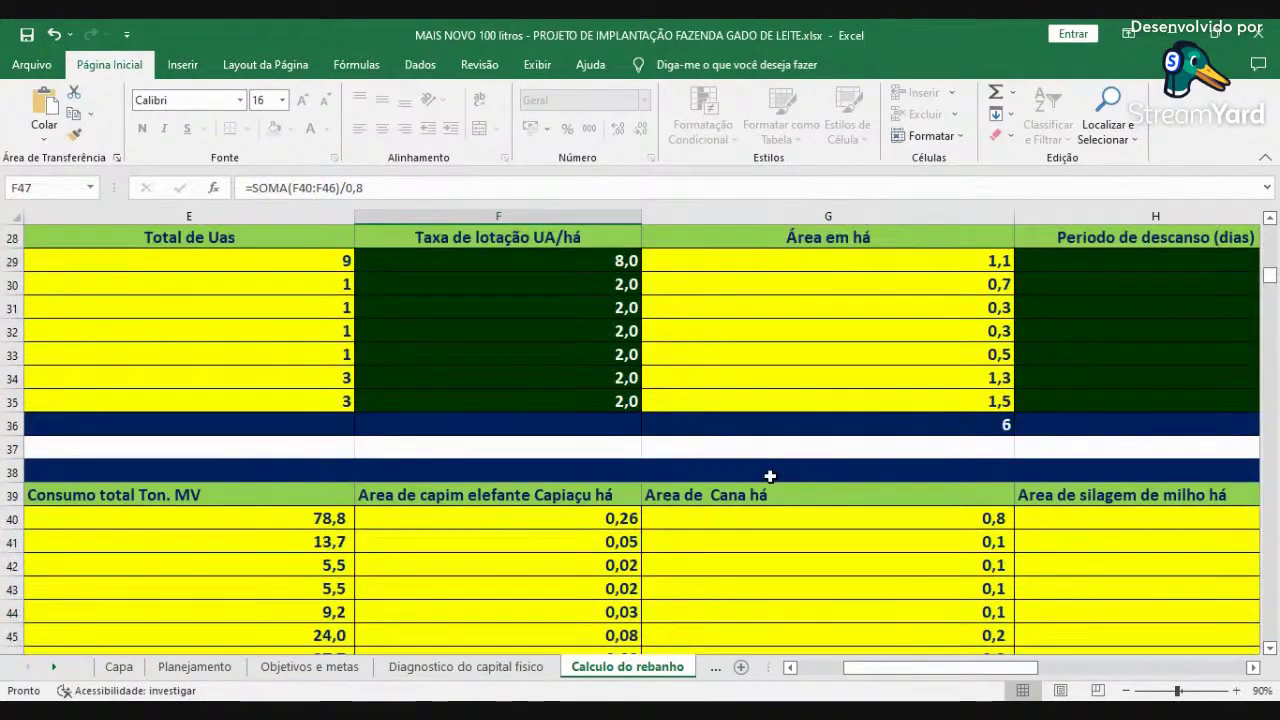
scroll(770, 476, up, 2)
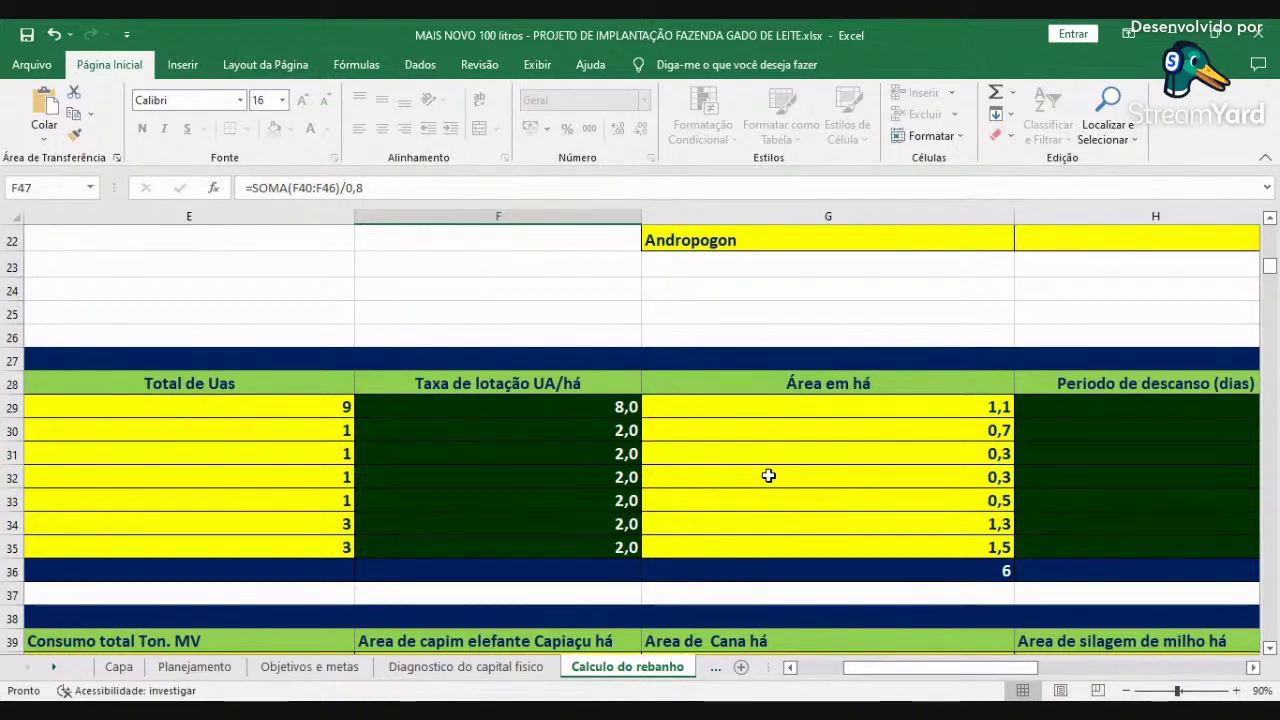
Check the Vacas em lactação nitrogen fertilization formula in C60 of the Adubação Nitrogenada table.
click(806, 667)
scroll(741, 554, down, 15)
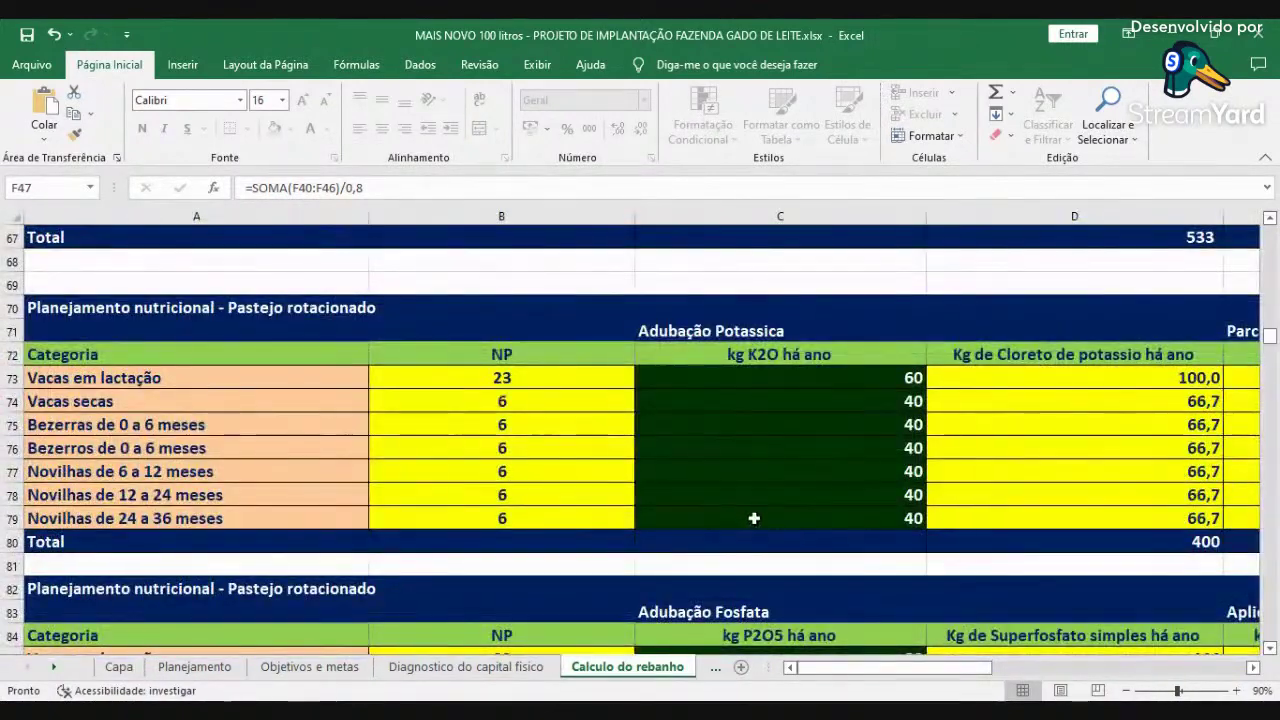
scroll(757, 516, up, 4)
scroll(755, 503, up, 2)
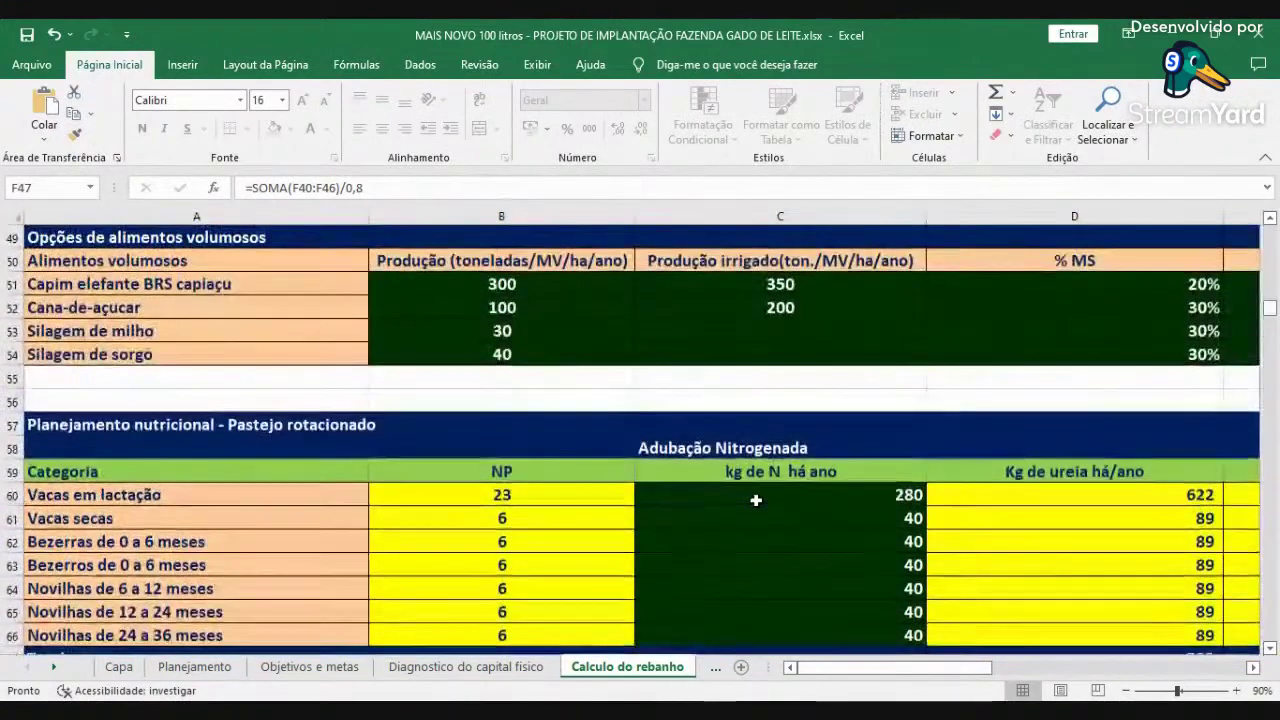
scroll(757, 502, up, 1)
scroll(757, 502, down, 2)
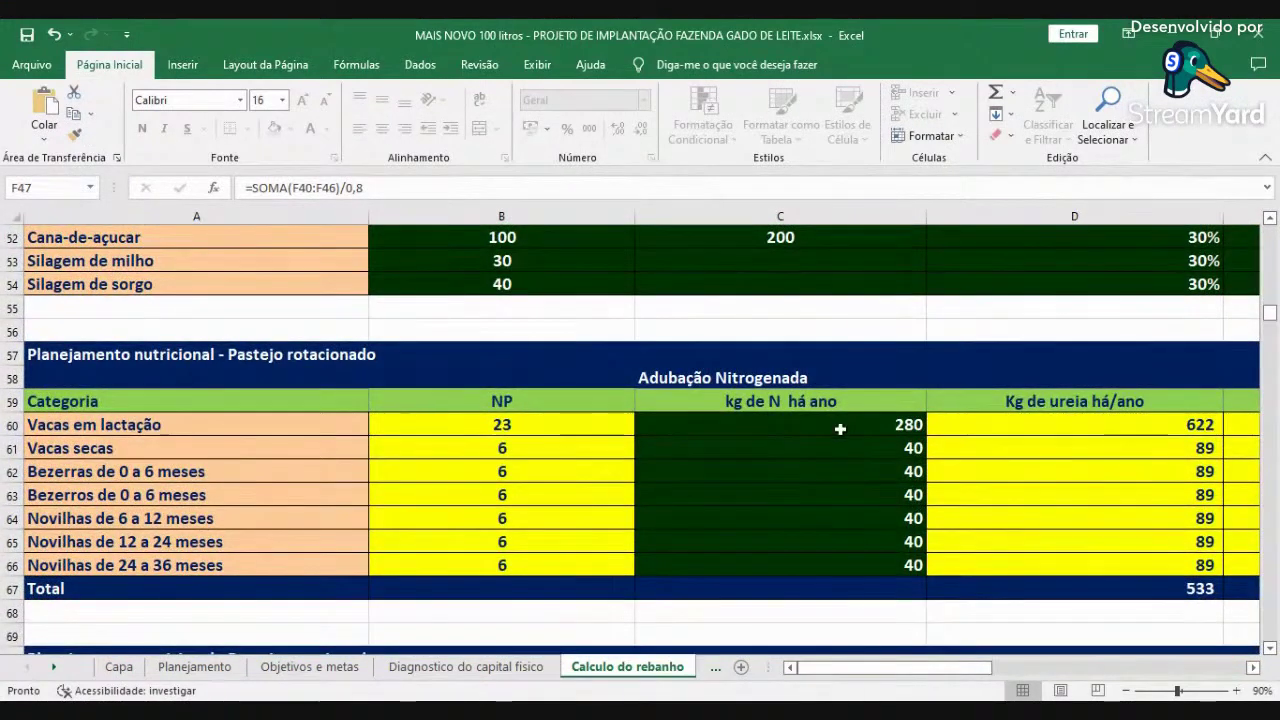
click(680, 425)
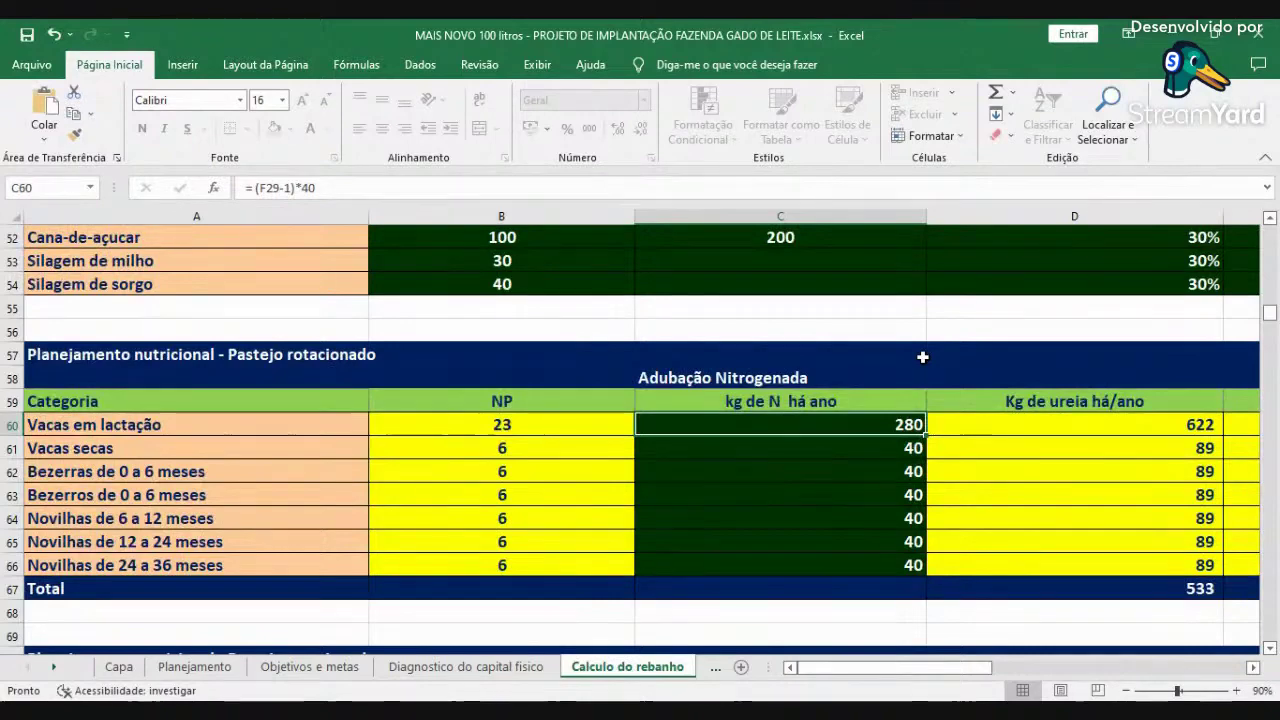
Check the Vacas em lactação potassium rate in C73 and phosphate rate in C85.
scroll(914, 363, down, 2)
scroll(894, 383, down, 2)
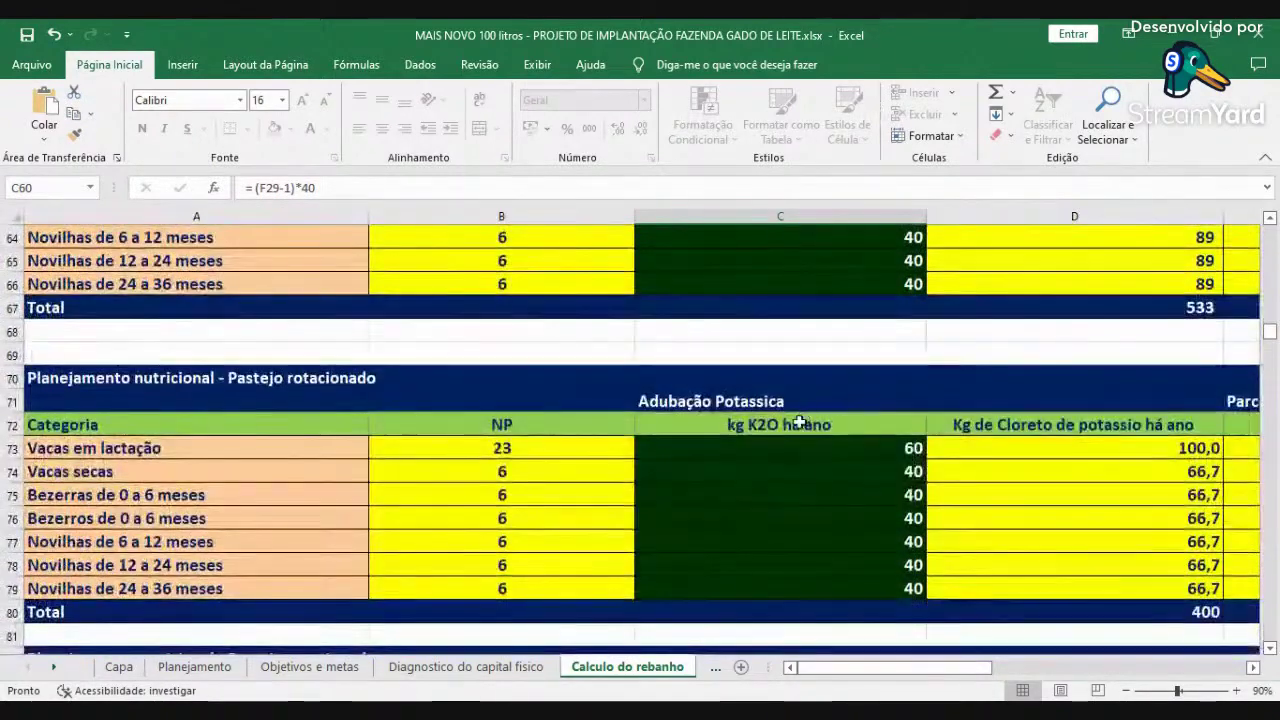
click(798, 444)
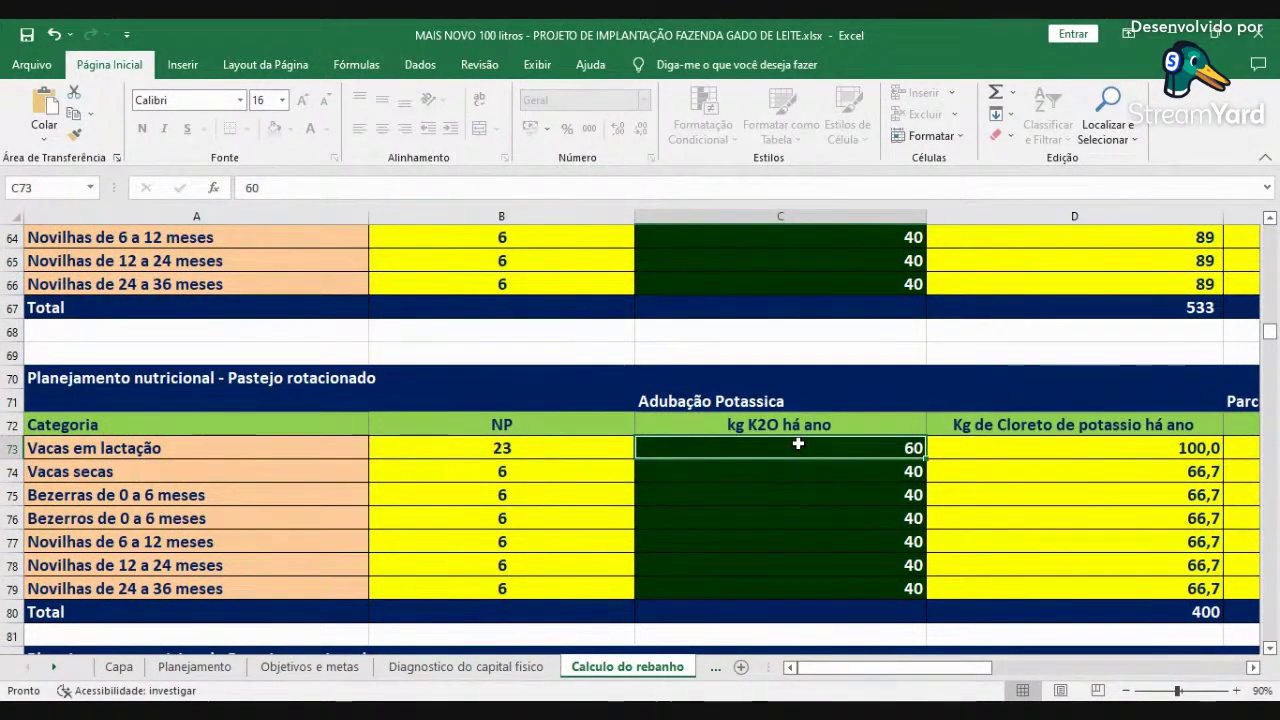
scroll(797, 458, down, 3)
scroll(800, 449, down, 1)
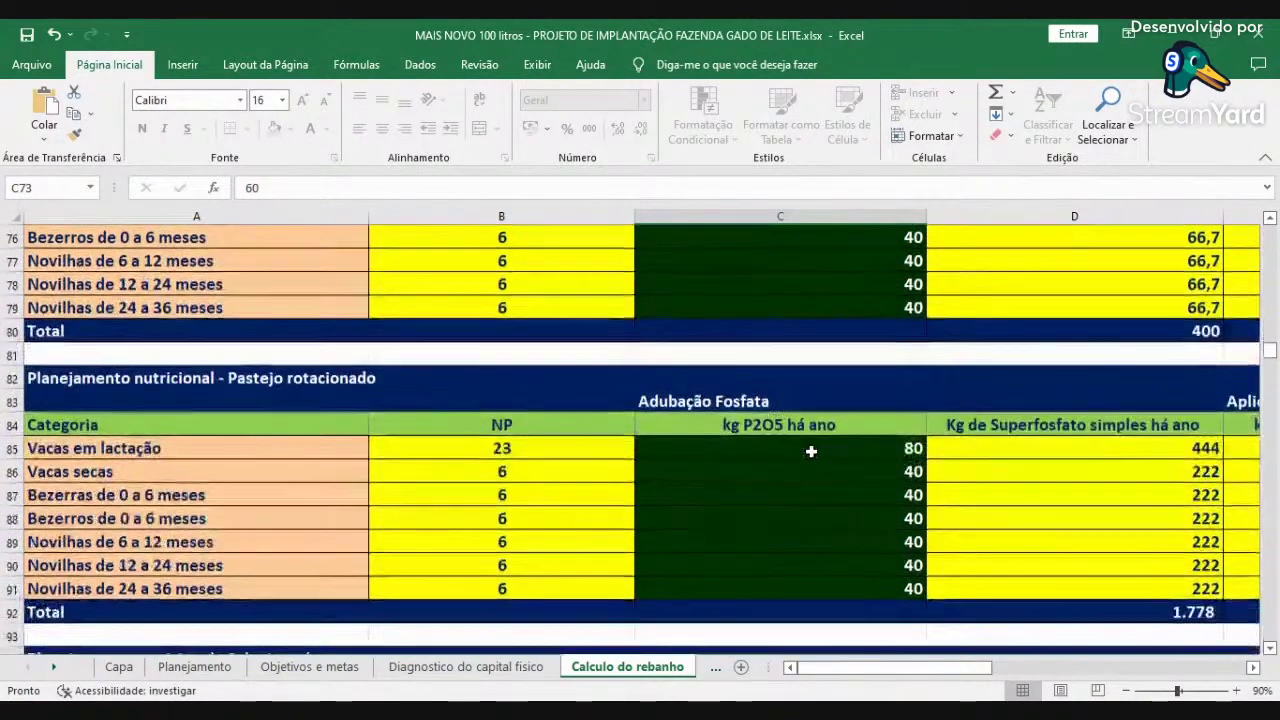
click(828, 447)
Review the lactating cows' nitrogen, K2O and P2O5 inputs again in C60, C73 and C85.
scroll(853, 449, up, 7)
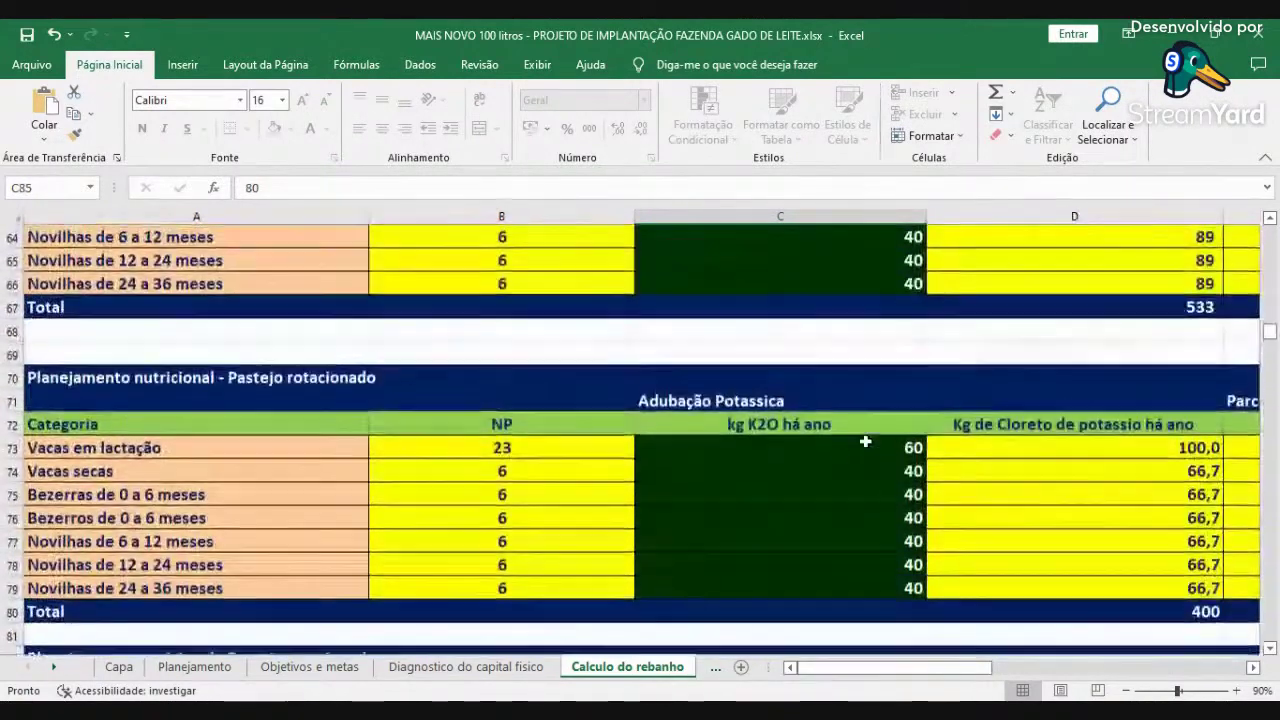
click(897, 354)
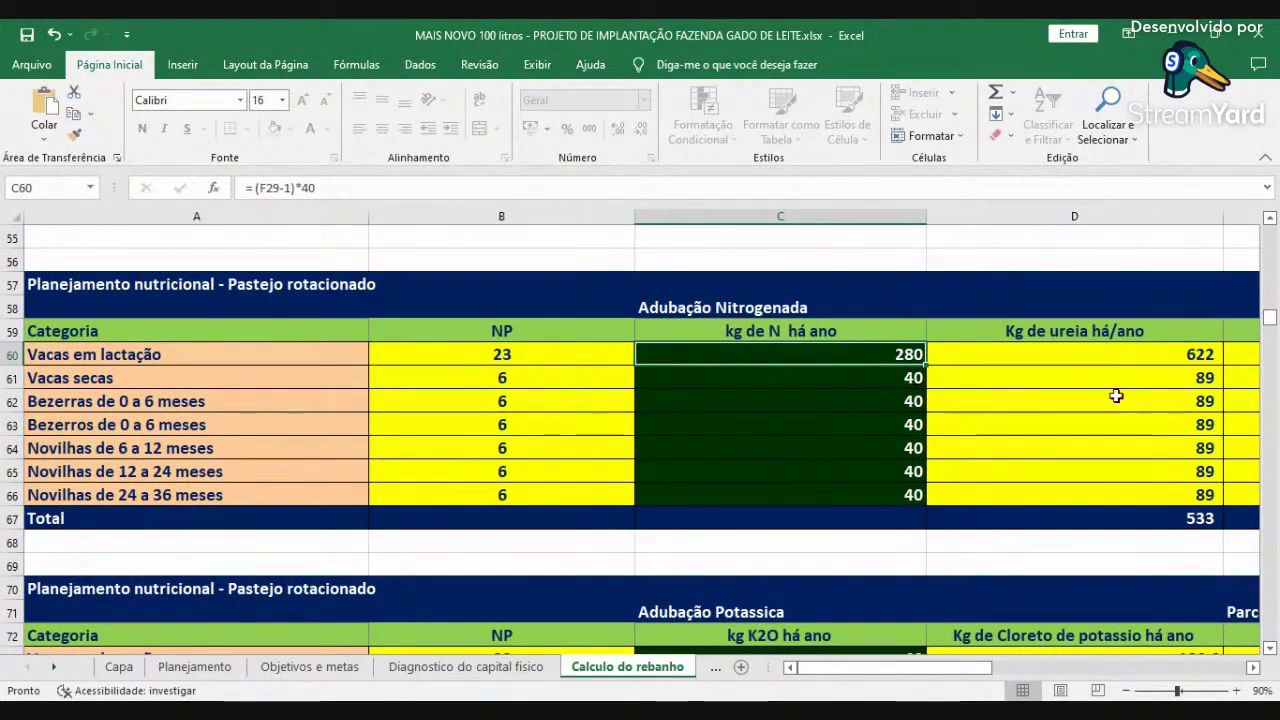
scroll(953, 460, down, 4)
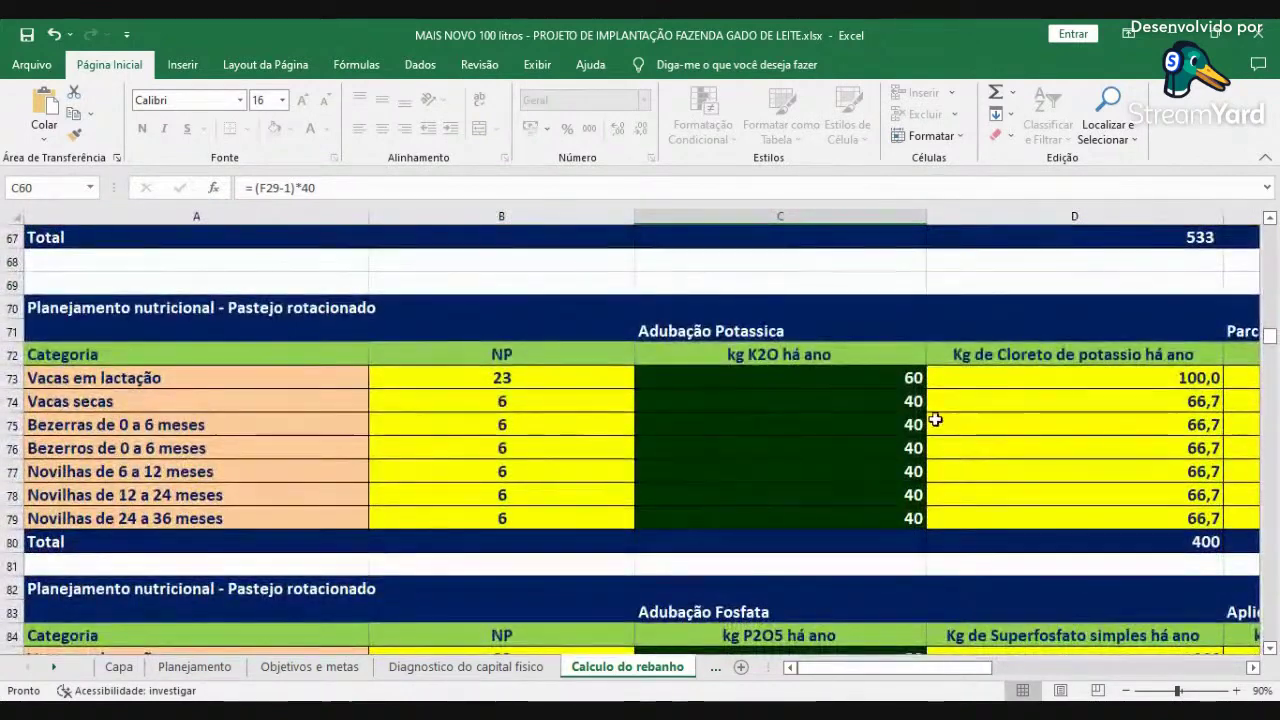
click(915, 377)
scroll(853, 464, down, 2)
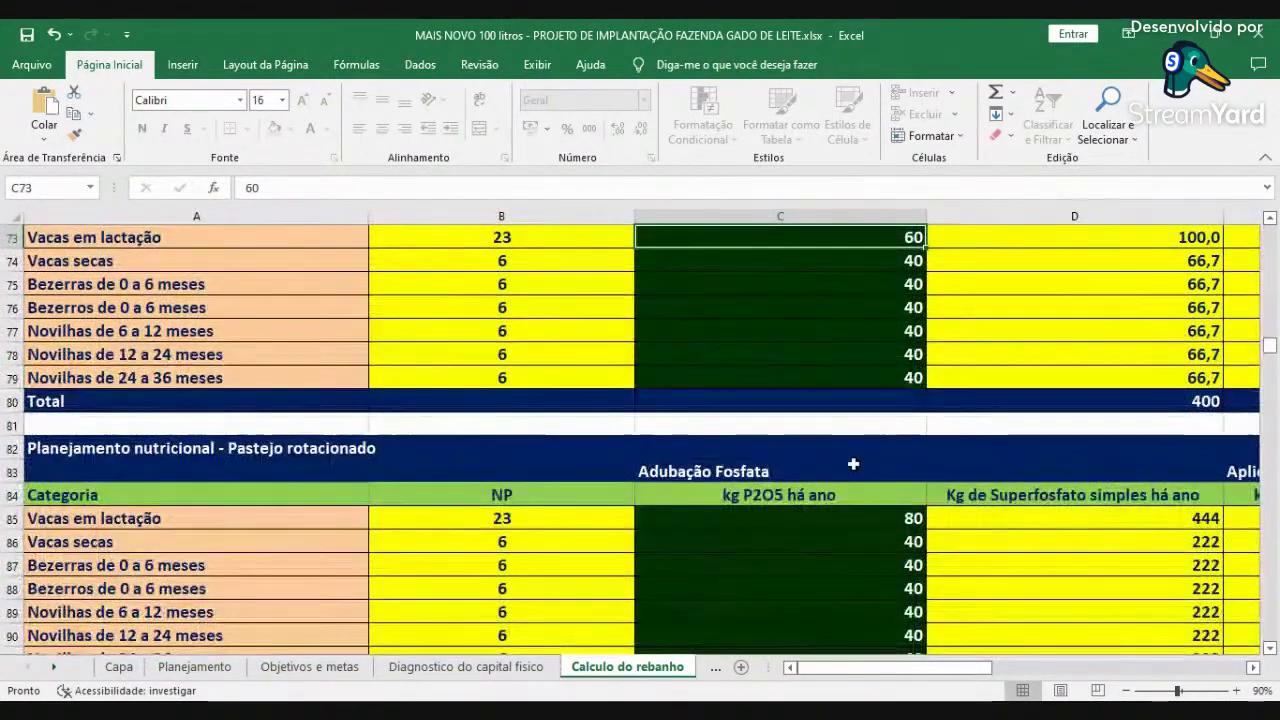
click(840, 518)
Check the Vacas em lactação mineral salt consumption in C97 and the value in C109 of the following nutrition table.
scroll(835, 524, down, 5)
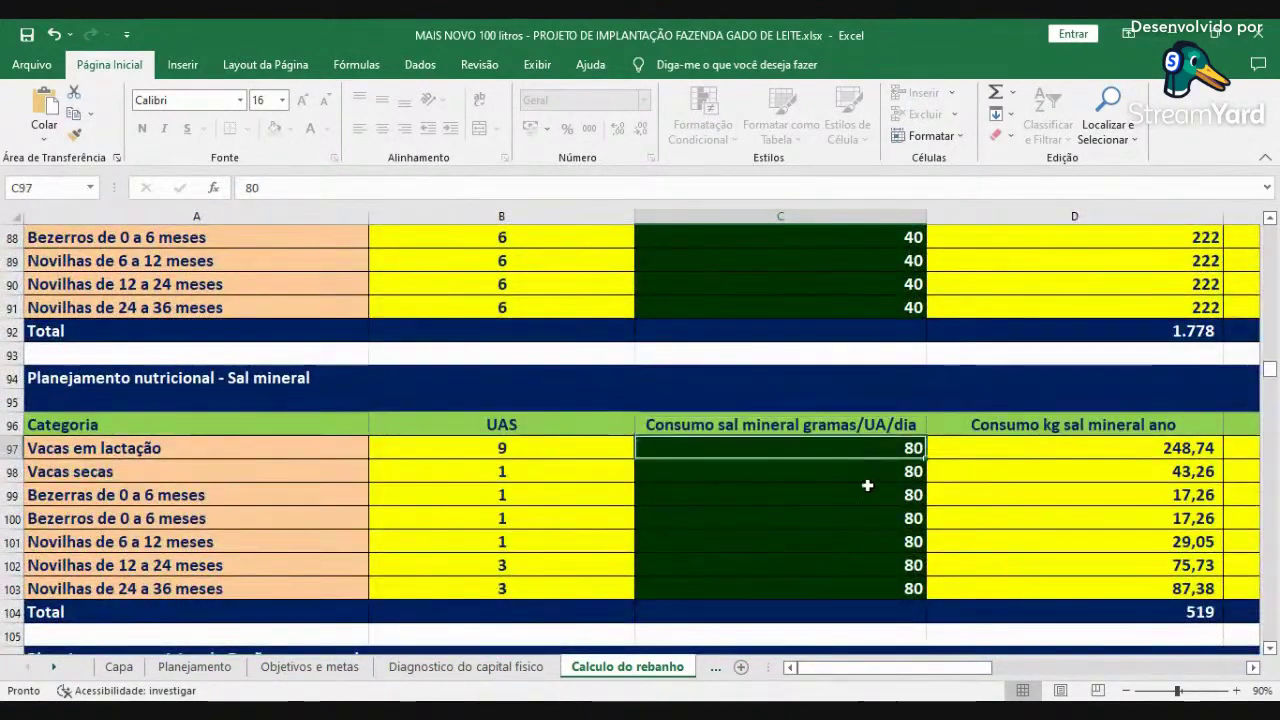
scroll(866, 486, down, 4)
click(877, 450)
Examine the Gastos com manejo sanitário, manejo reprodutivo and ordenha mecanica tables, including their explanatory notes.
scroll(929, 474, down, 5)
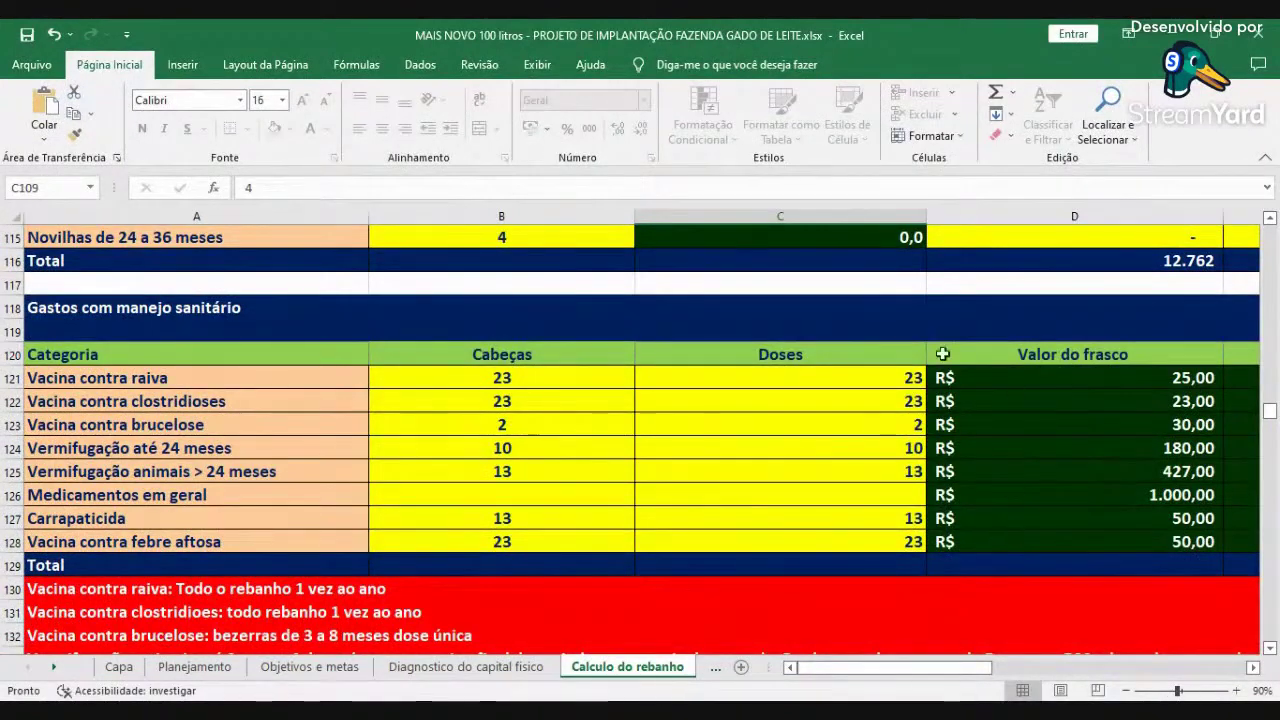
scroll(838, 498, down, 3)
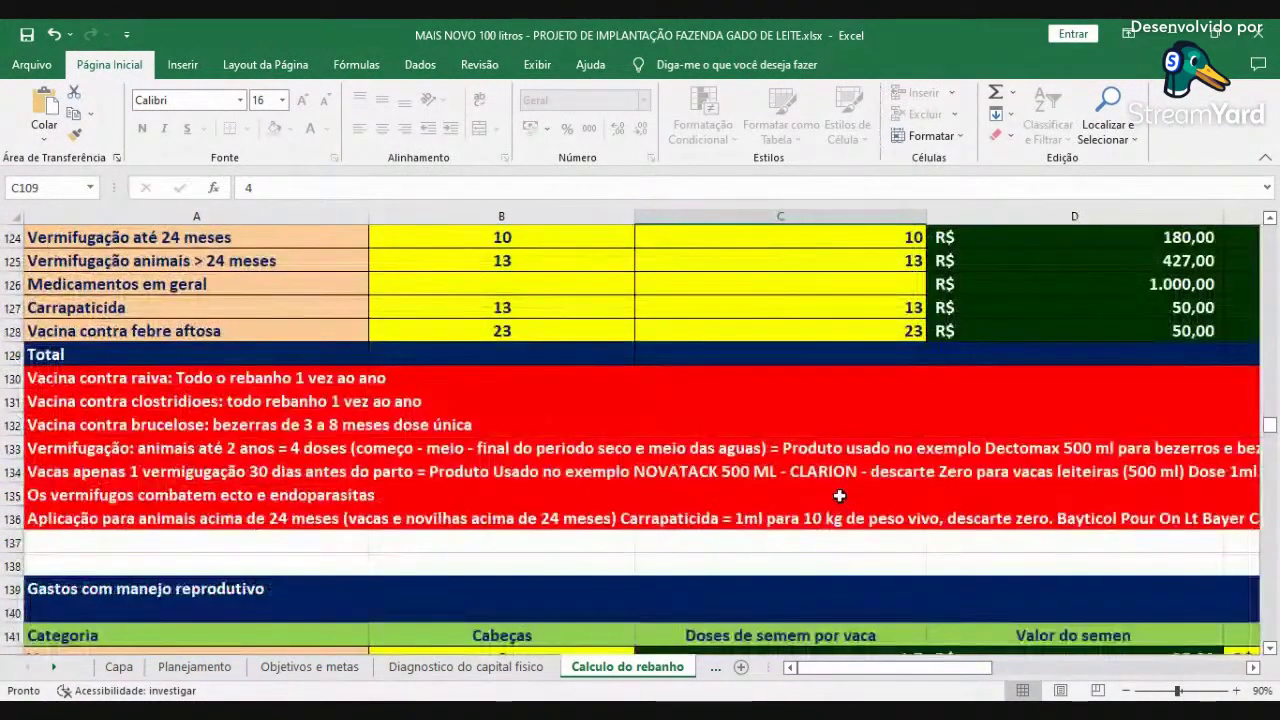
scroll(838, 498, down, 3)
scroll(837, 496, down, 1)
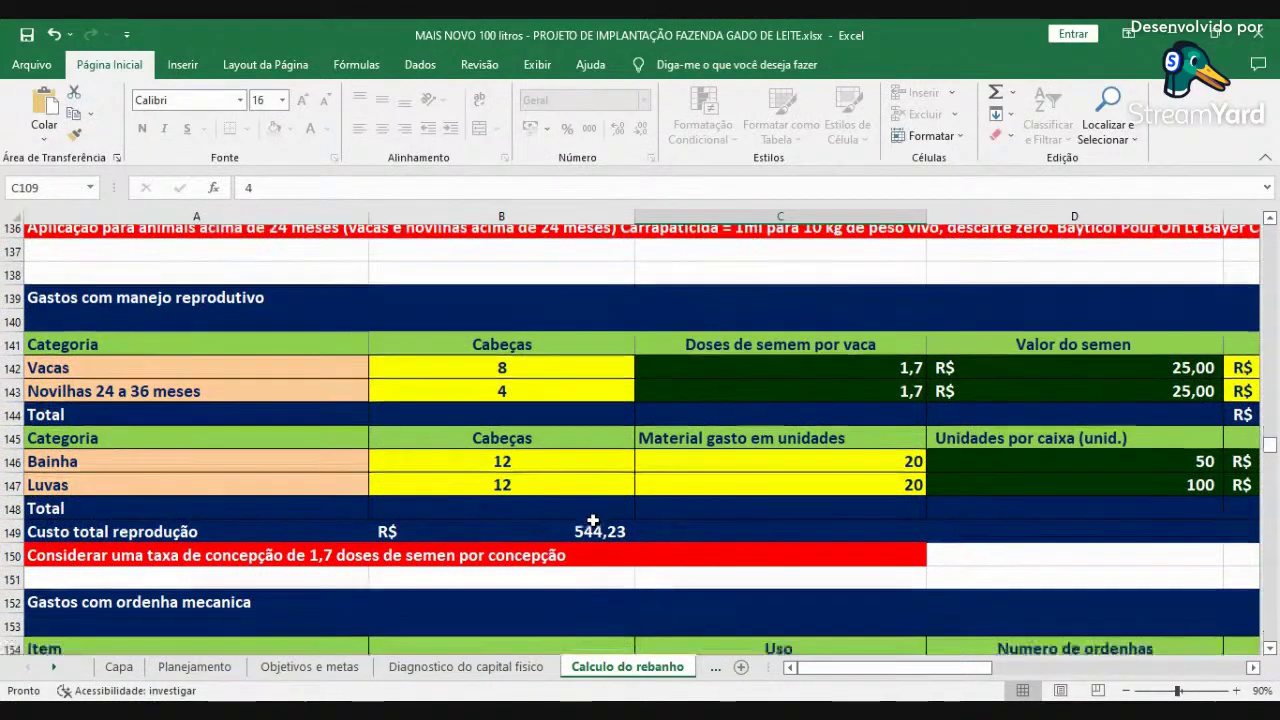
scroll(593, 519, down, 4)
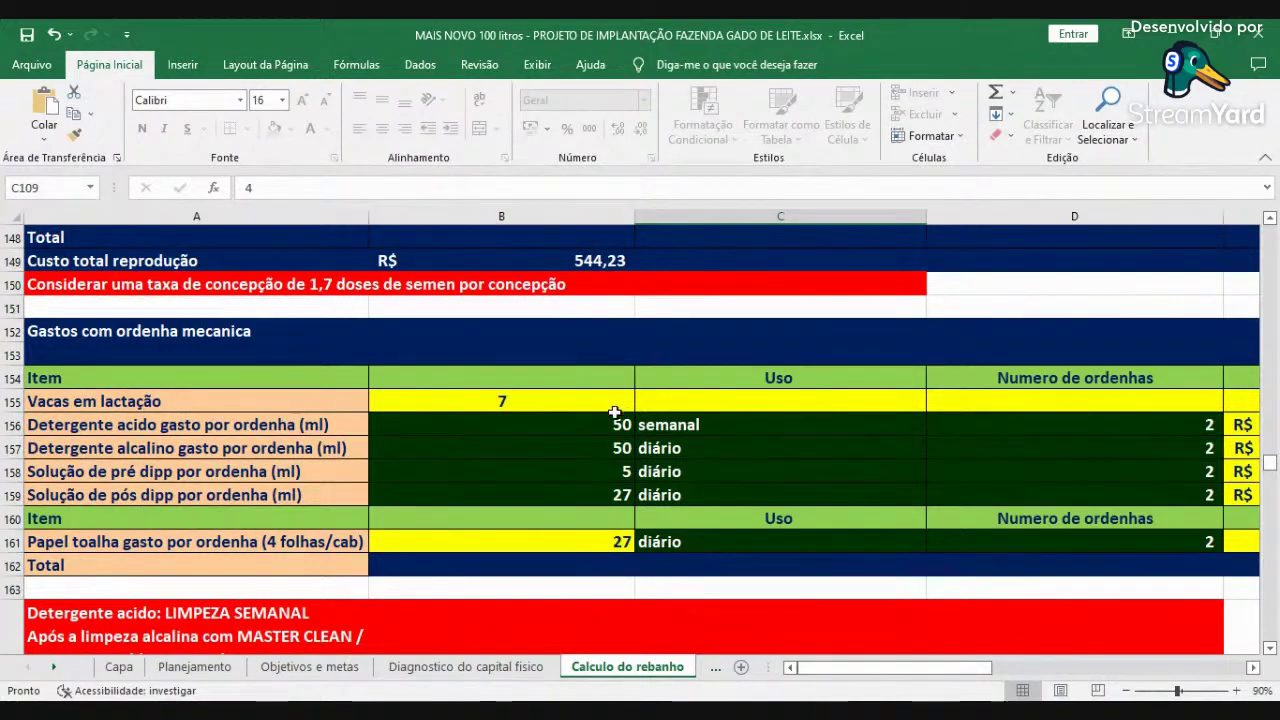
Set the Ordenhador quantity in the Gastos com mão de obra table to 0.
scroll(606, 407, down, 4)
scroll(606, 407, down, 6)
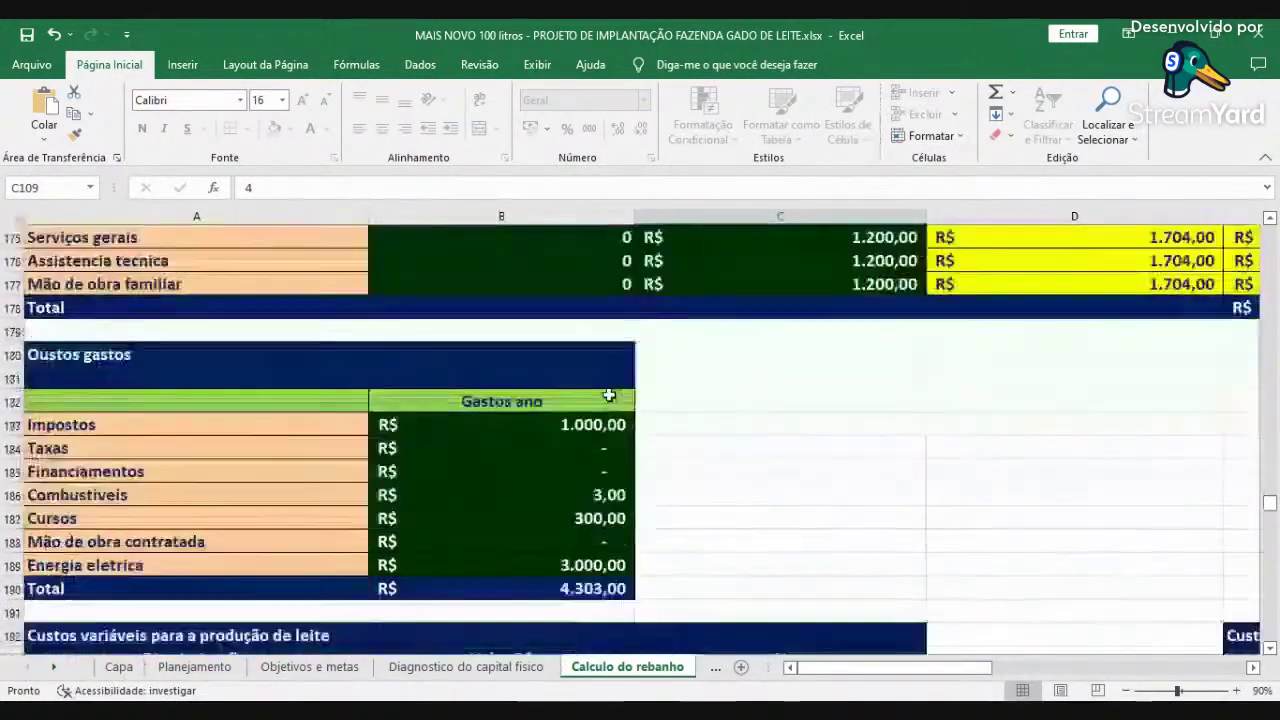
scroll(607, 398, up, 2)
scroll(607, 398, up, 1)
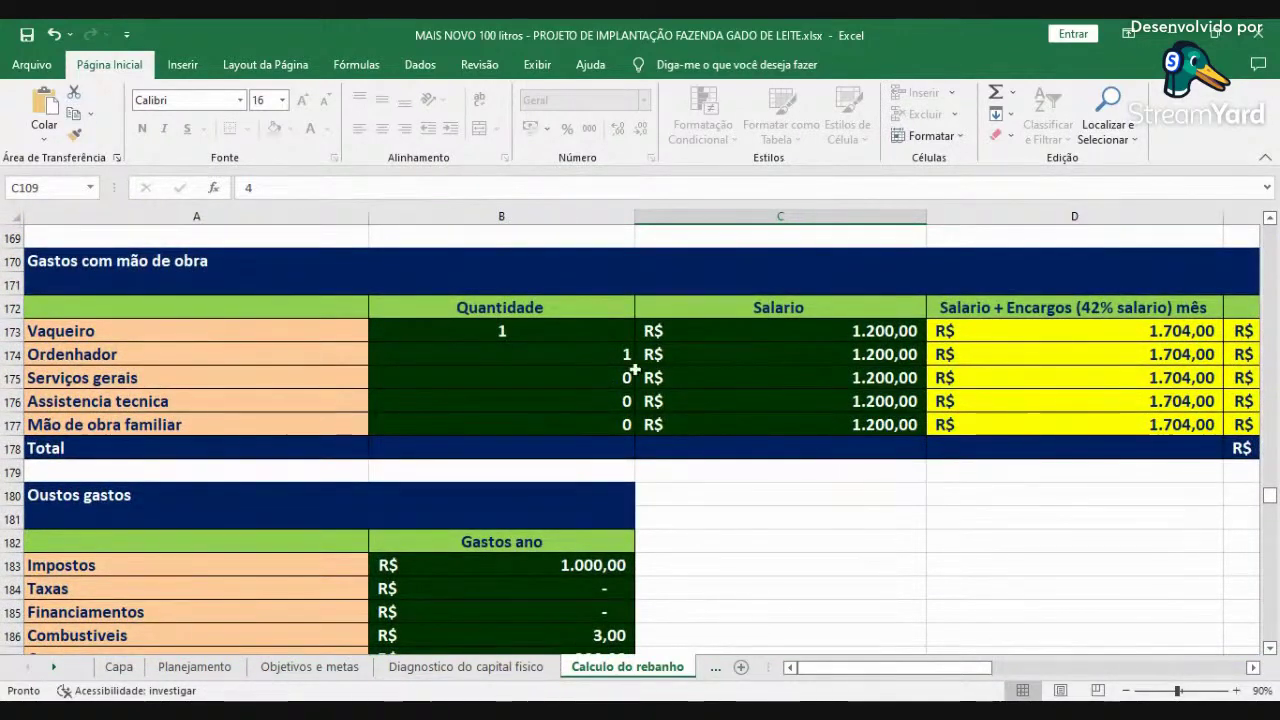
click(613, 353)
text(0)
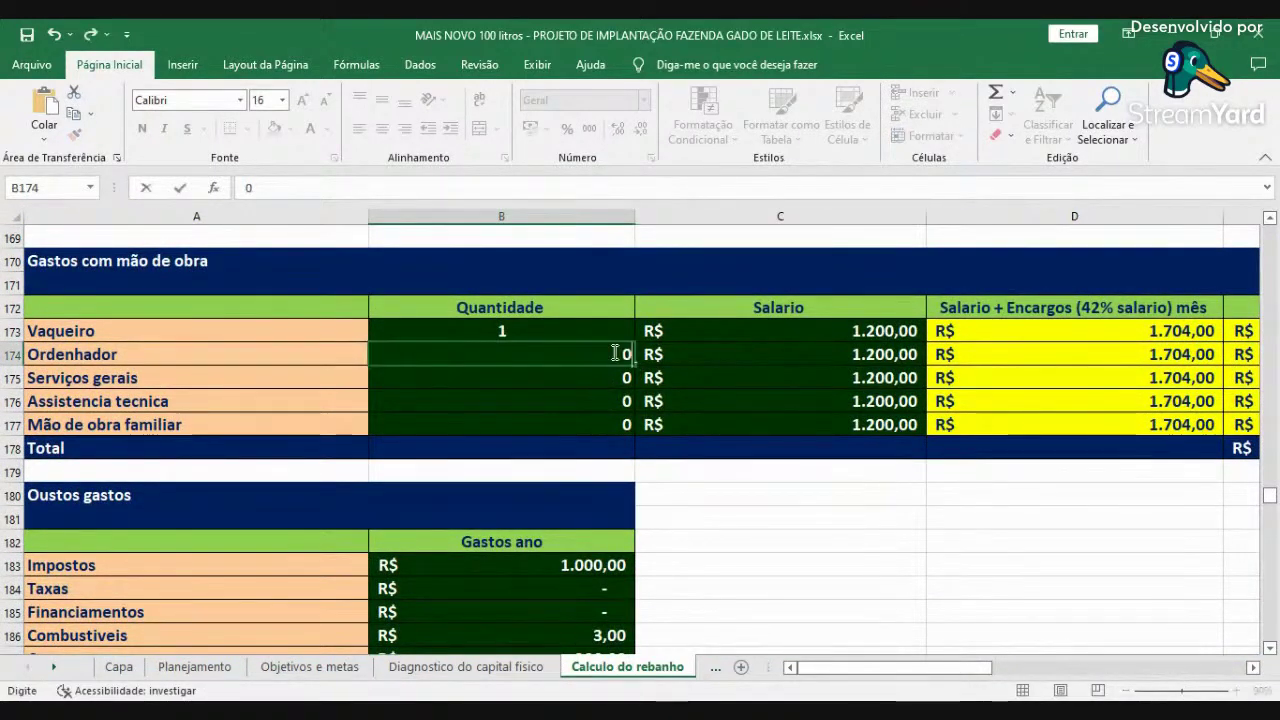
key(Return)
key(Return)
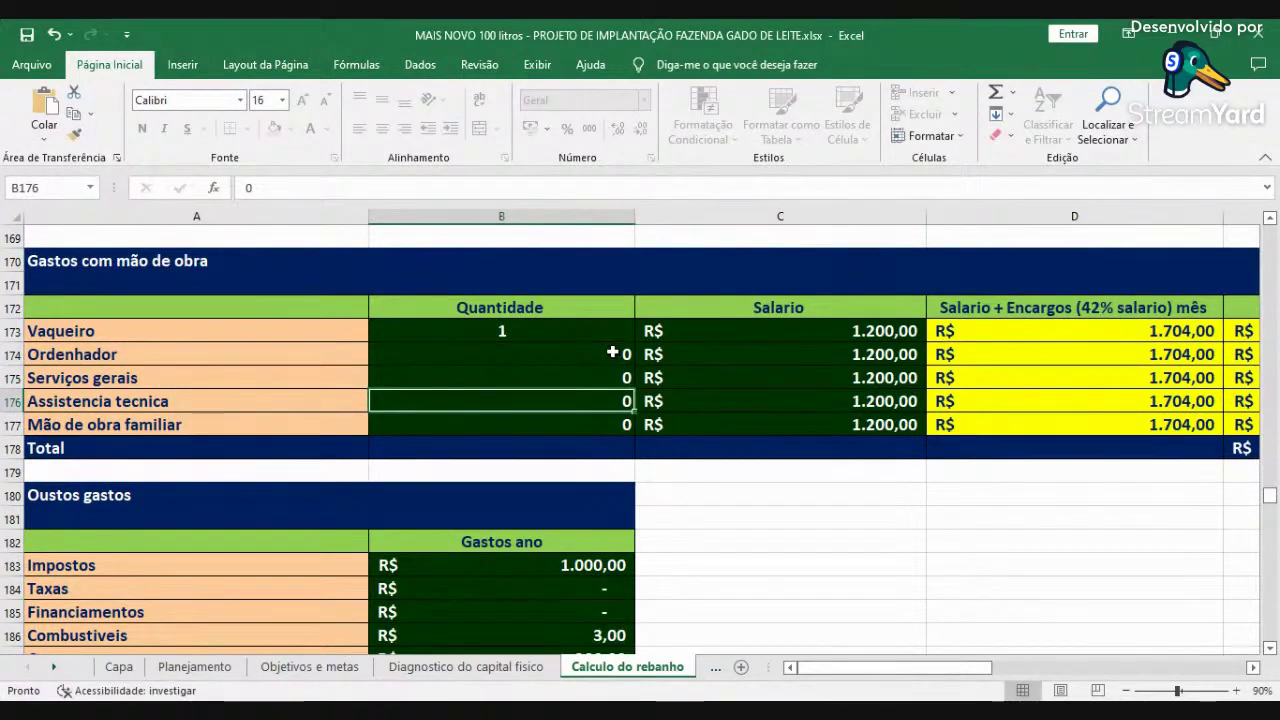
Examine the yearly other expenses, the milking costs and the variable, fixed and total milk production cost tables.
scroll(543, 400, down, 2)
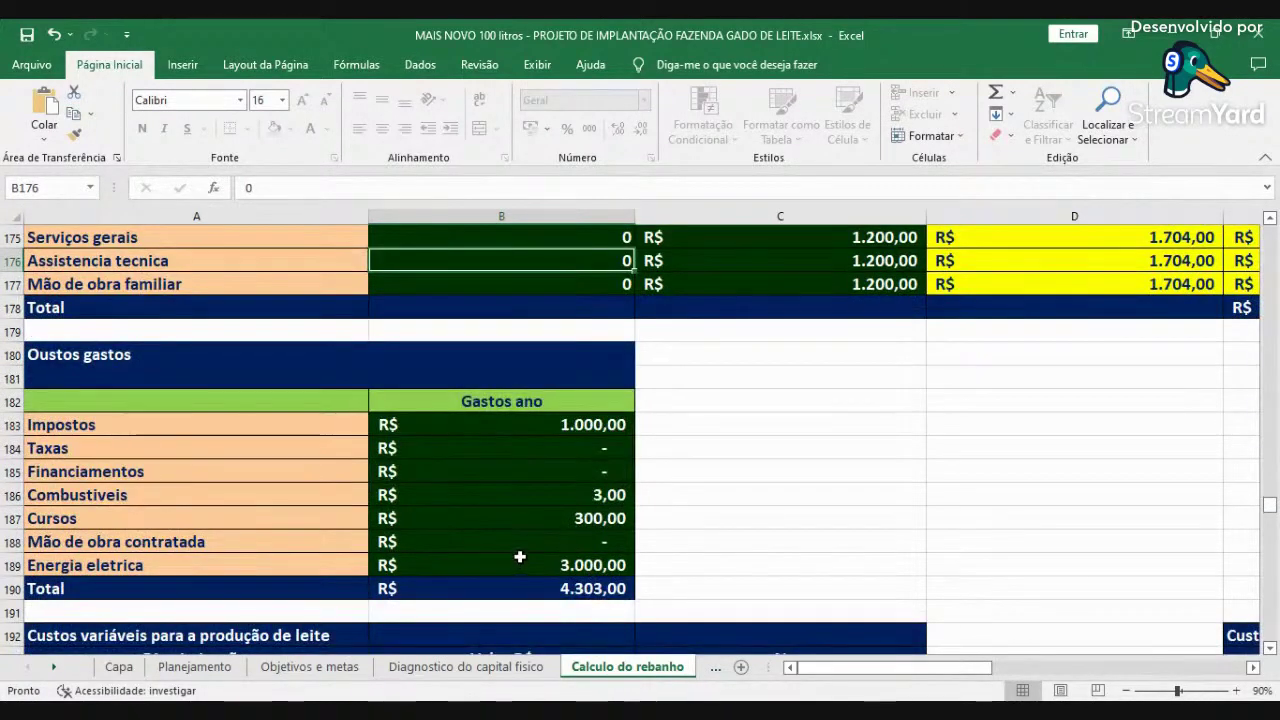
scroll(575, 494, up, 2)
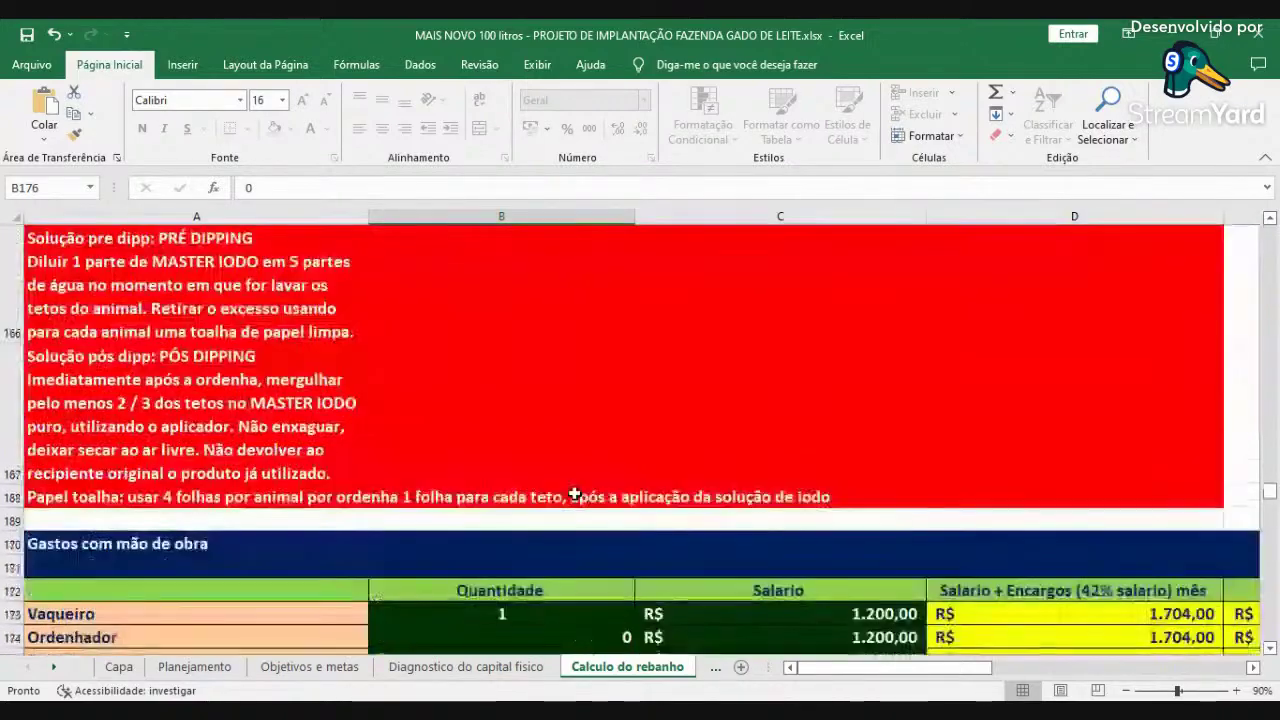
scroll(575, 494, down, 2)
scroll(575, 494, up, 4)
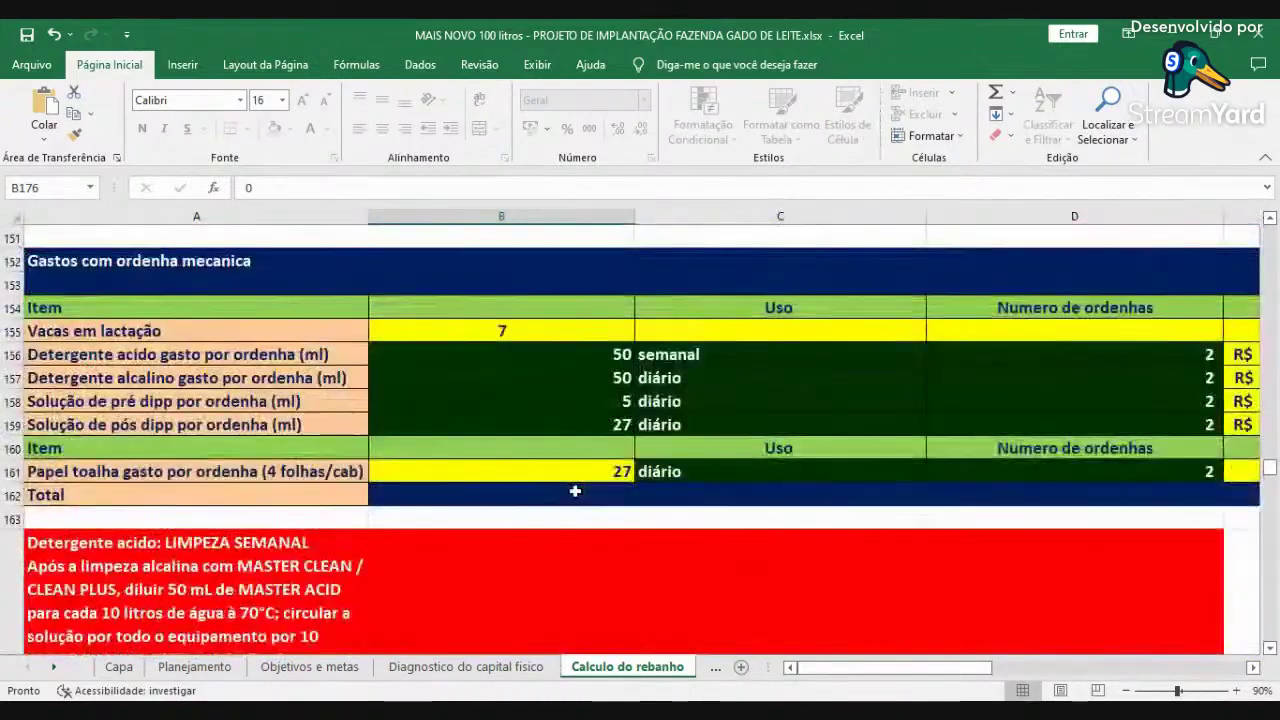
scroll(572, 486, down, 5)
scroll(572, 486, down, 5)
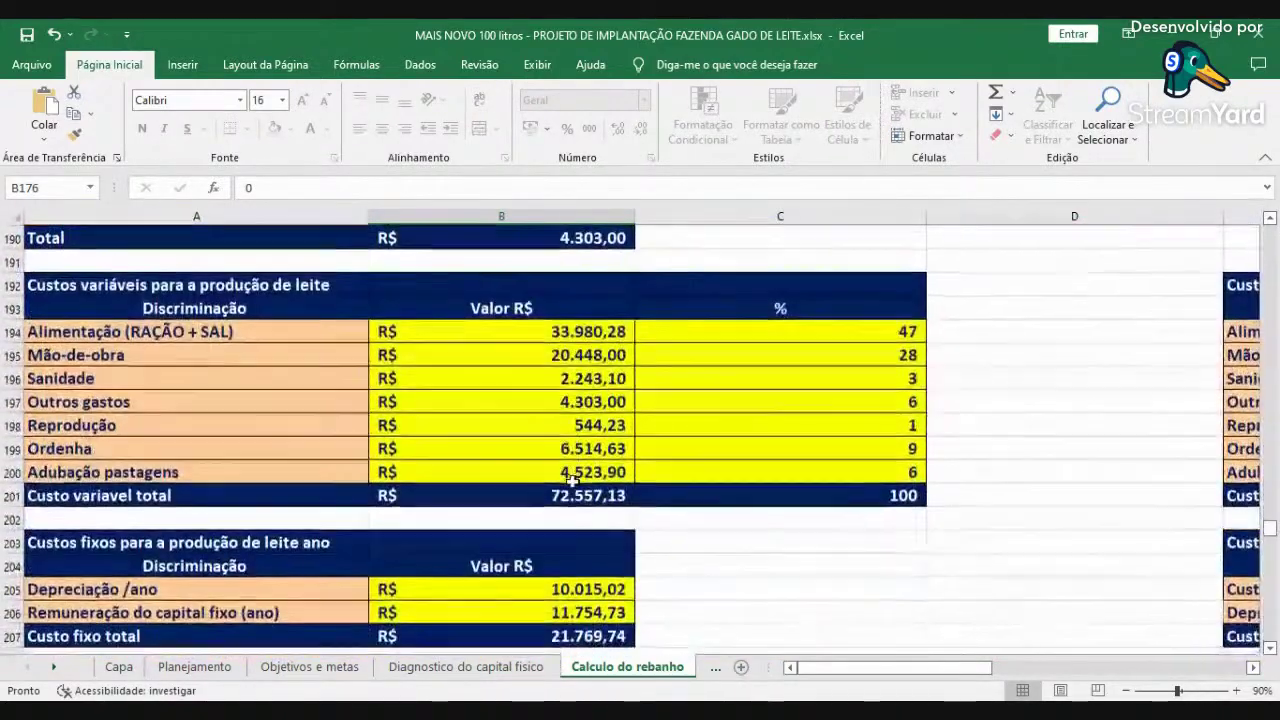
scroll(572, 484, up, 2)
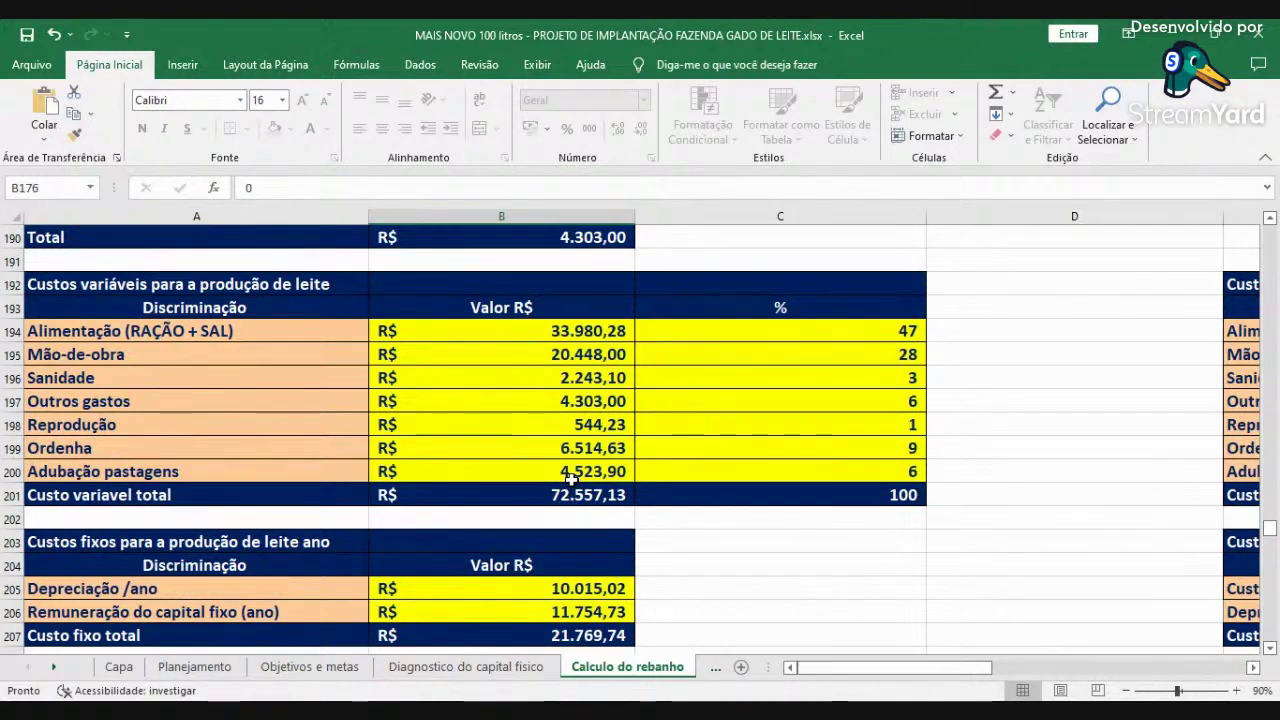
scroll(570, 483, down, 2)
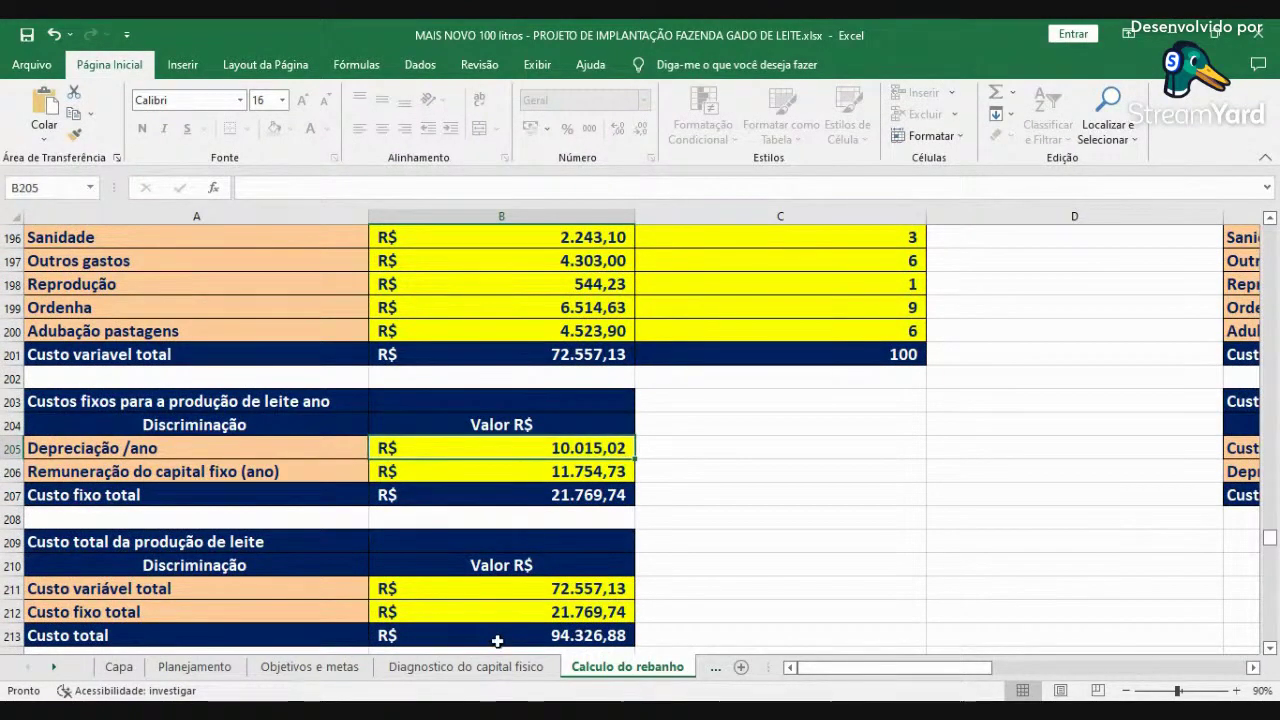
Check the Diagnostico do capital fisico sheet, and review depreciation, fixed capital remuneration and Custo fixo total in the yearly fixed costs table of Calculo do rebanho.
click(468, 666)
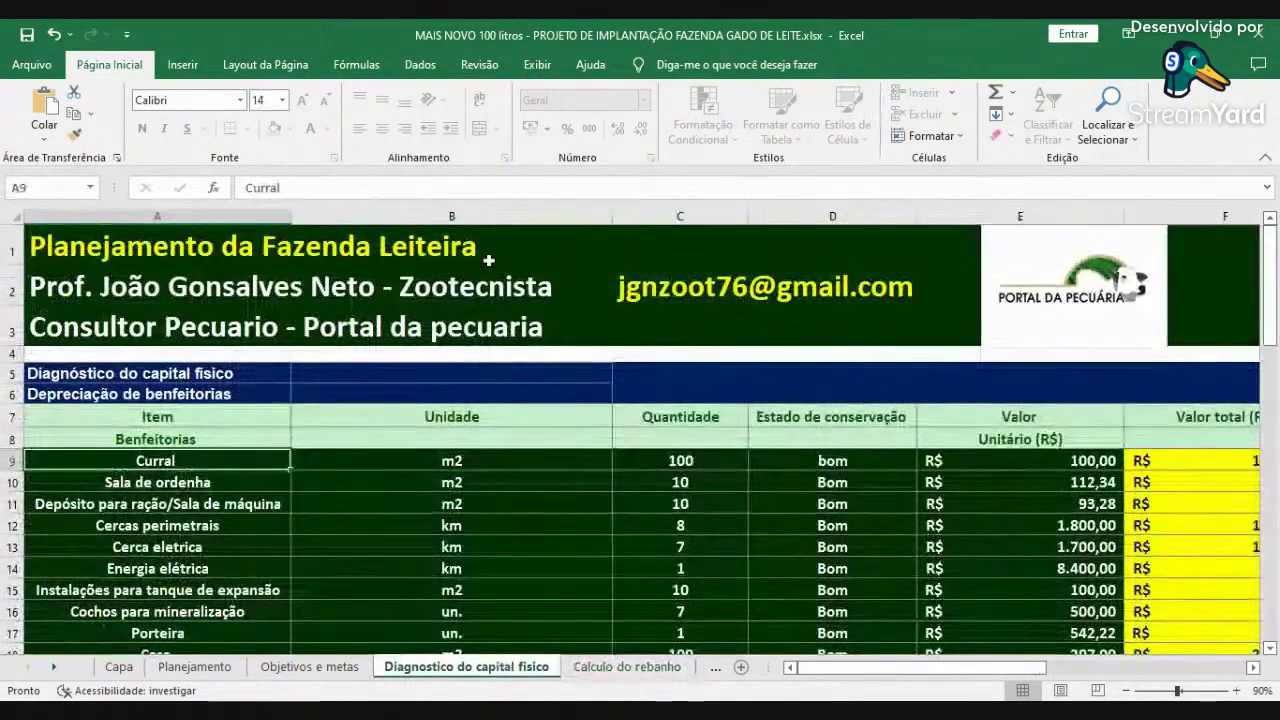
click(626, 666)
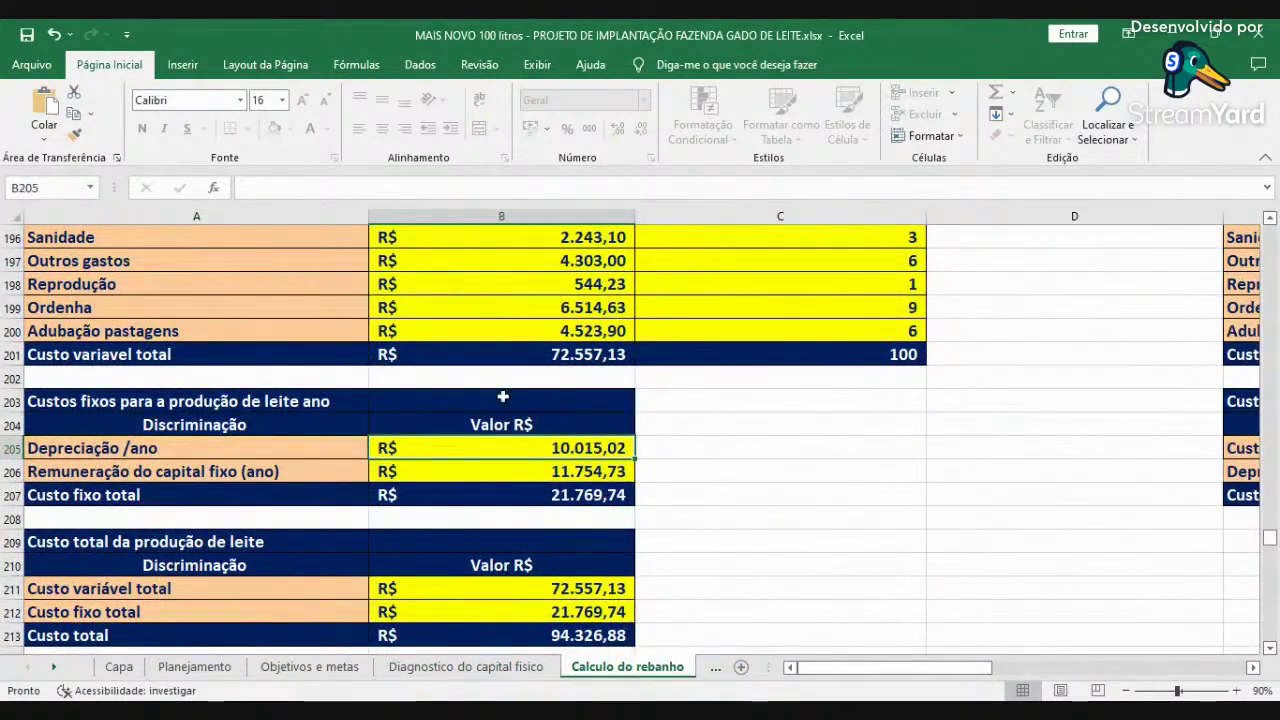
click(522, 475)
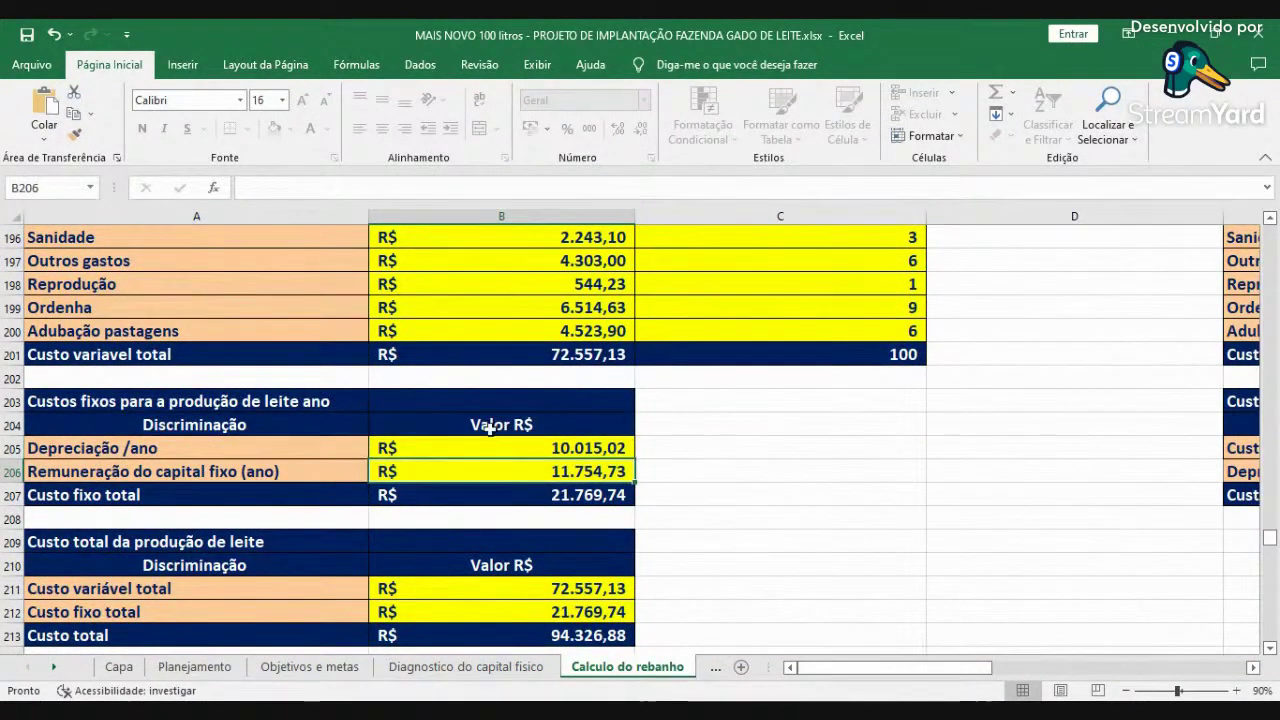
click(566, 450)
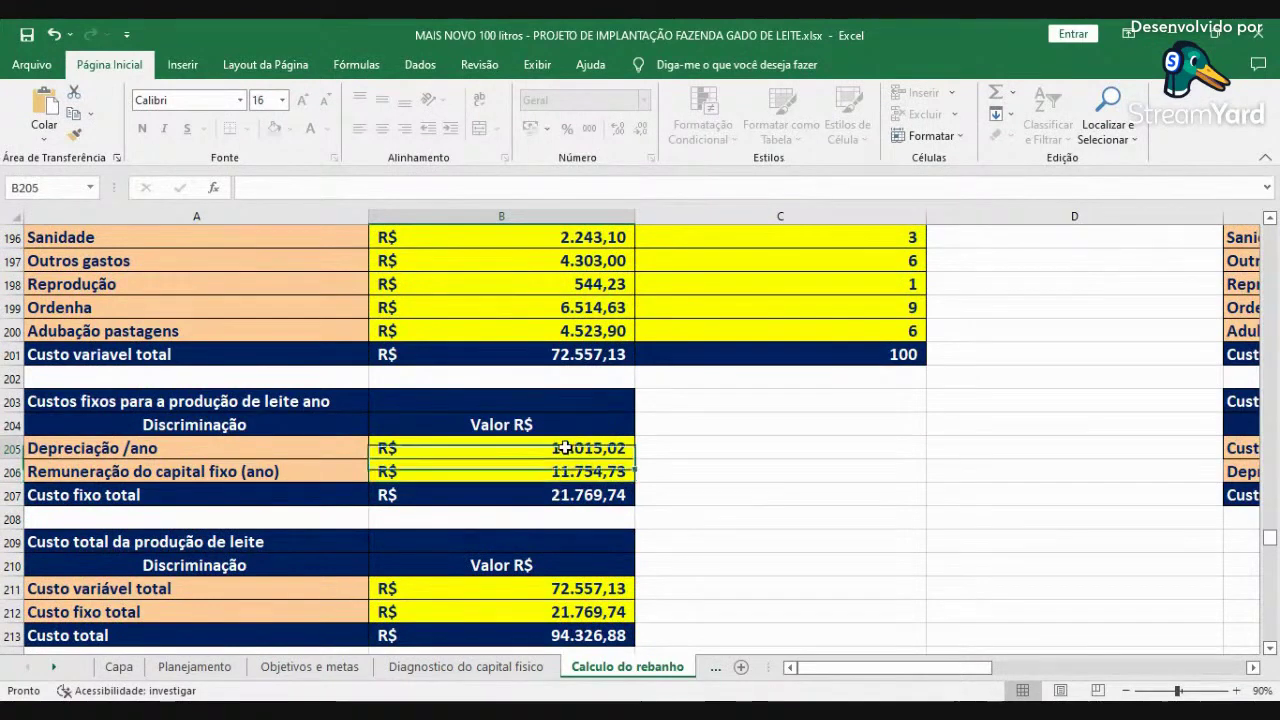
click(563, 472)
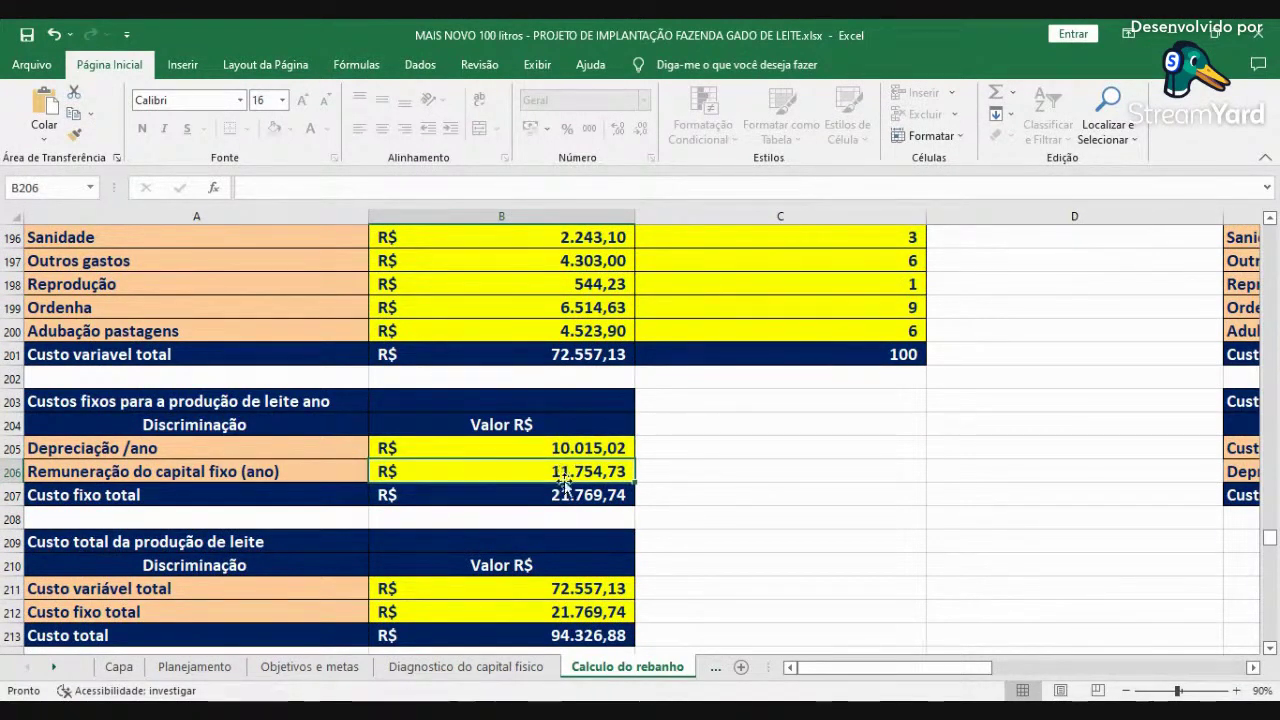
click(558, 495)
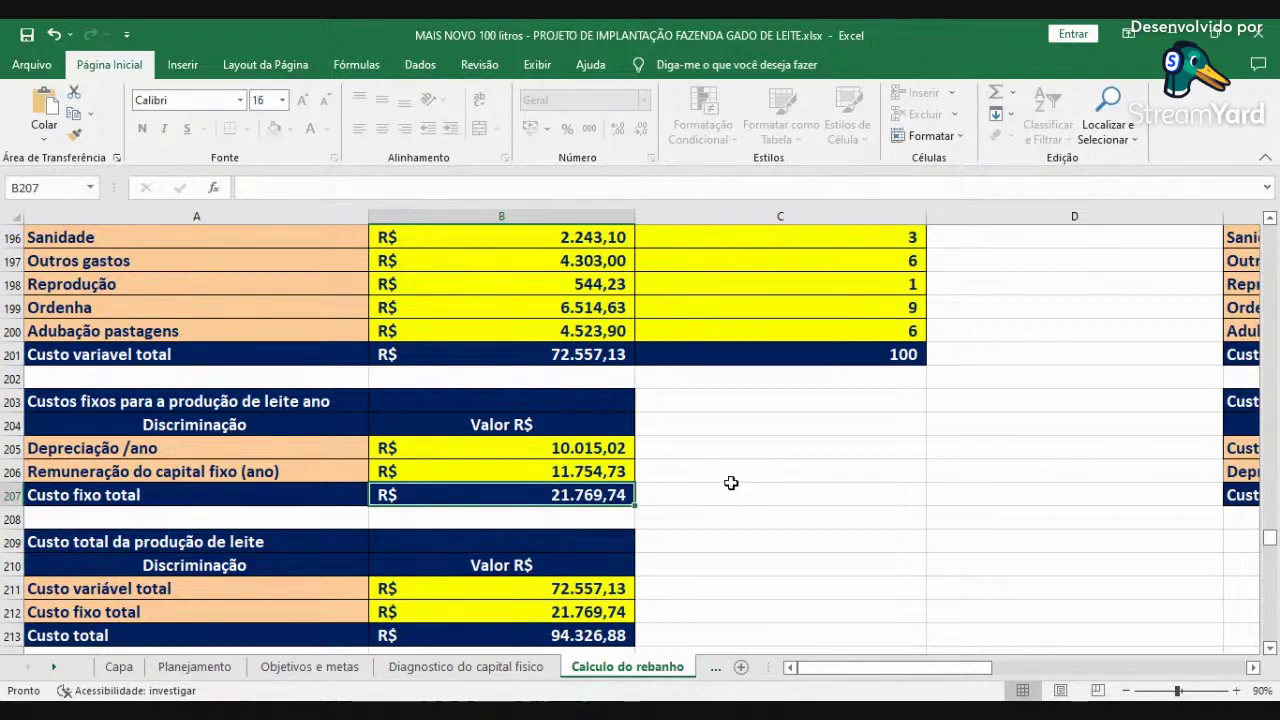
Review the variable, fixed and total cost values in the Custo total da produção de leite table.
scroll(691, 532, down, 1)
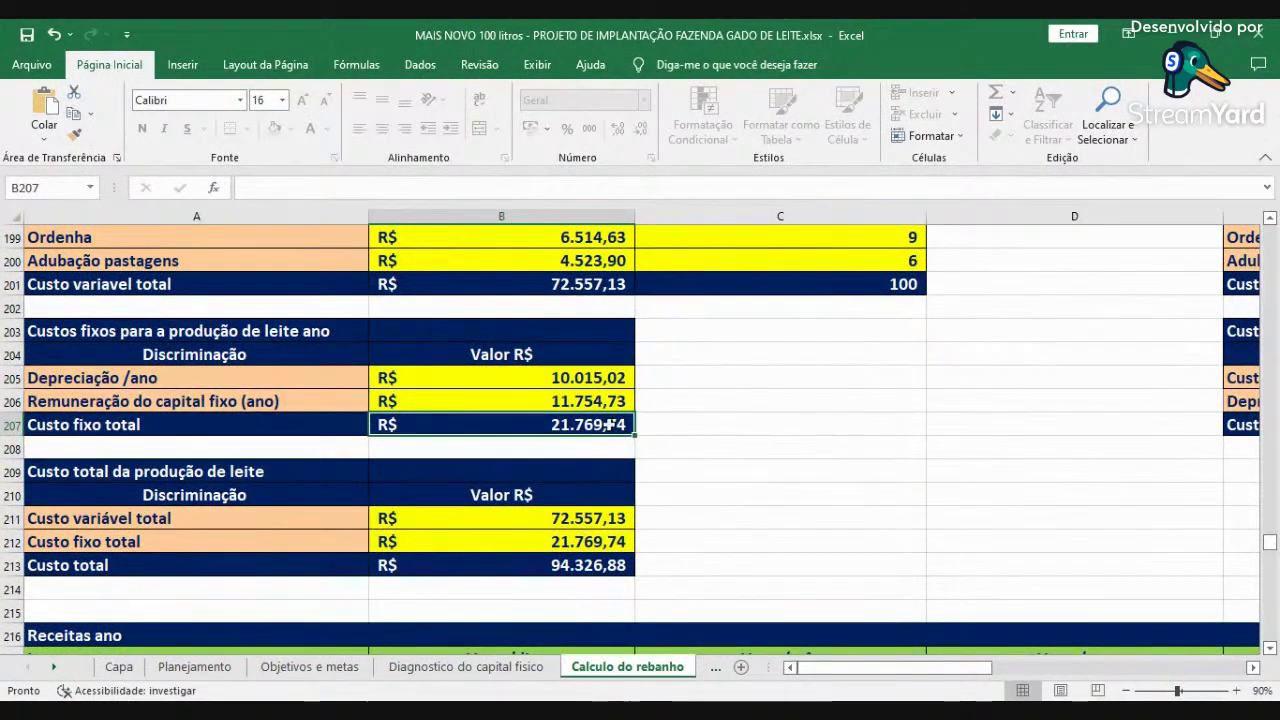
scroll(551, 485, down, 1)
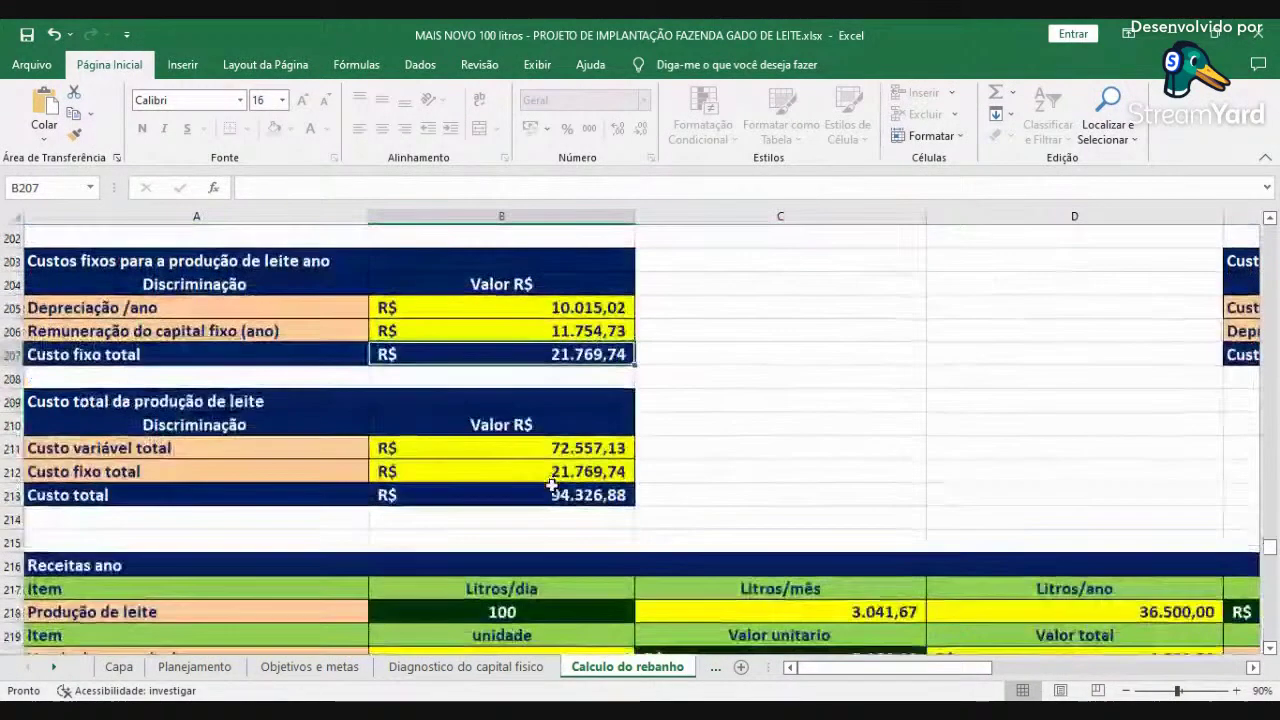
click(590, 492)
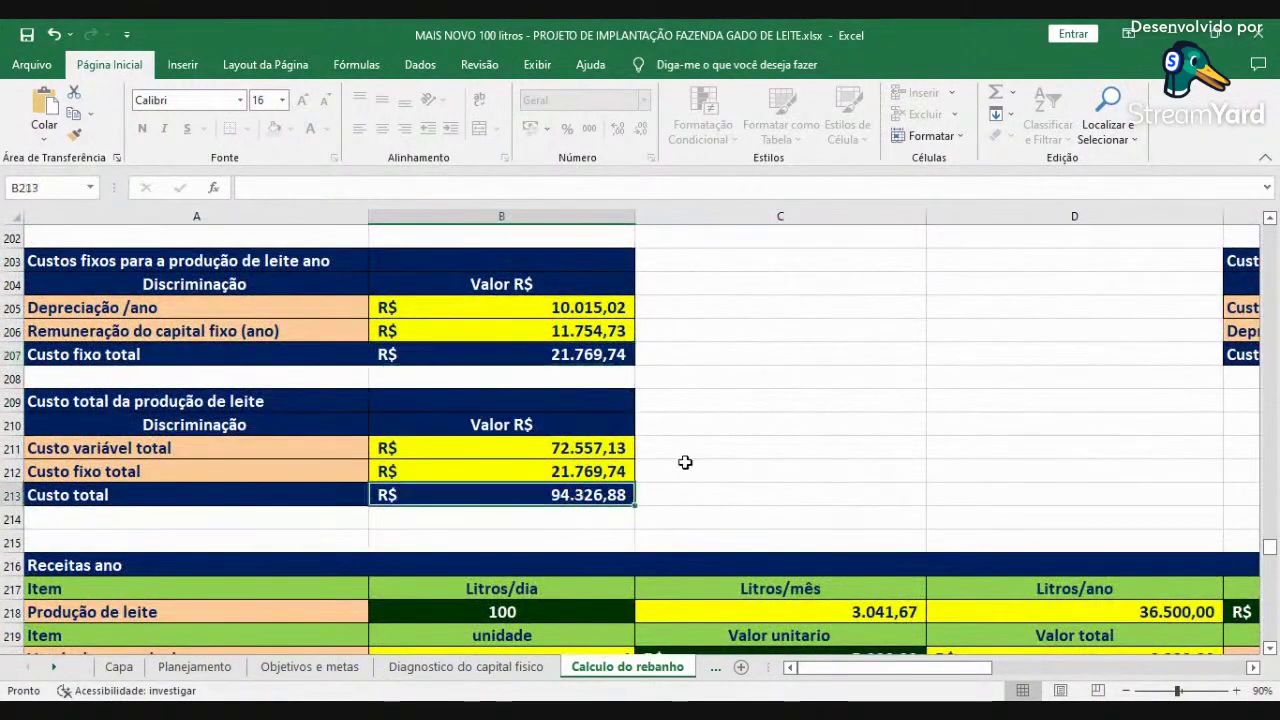
click(558, 449)
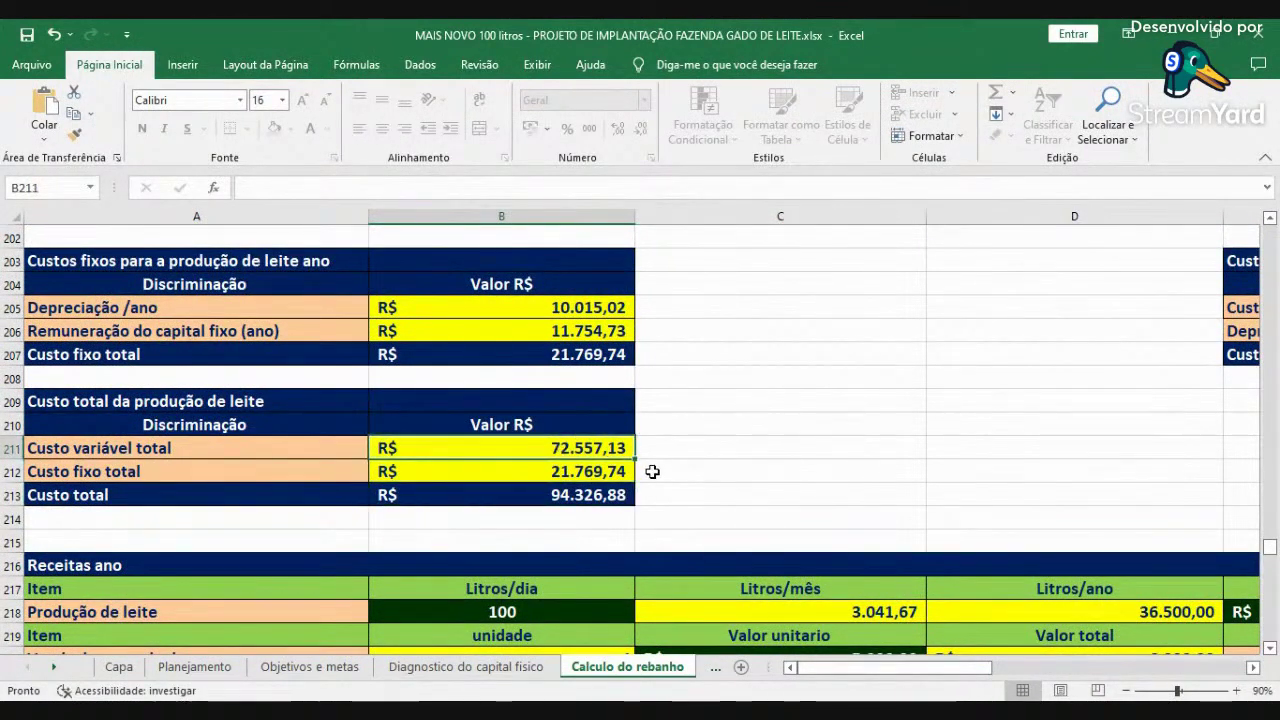
click(597, 473)
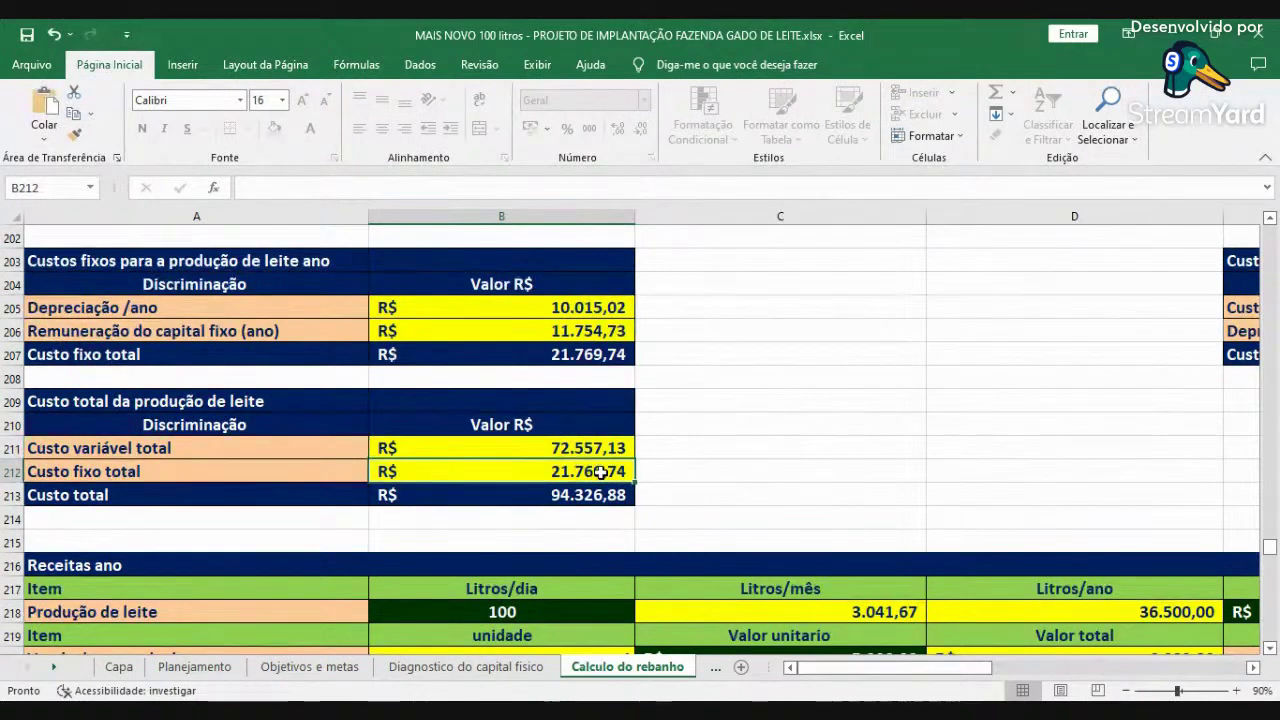
click(585, 494)
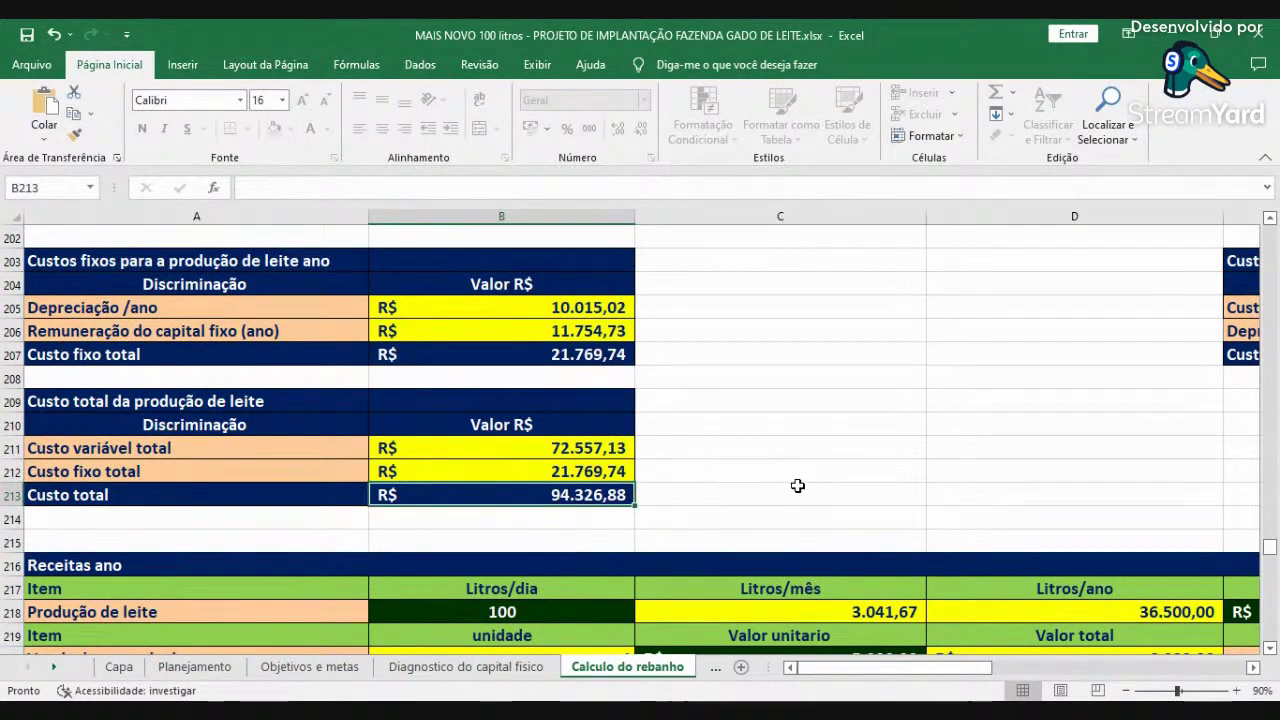
Examine the Custo operacional efetivo da produção de leite table item by item, from Alimentação down to its total in F201.
click(1253, 668)
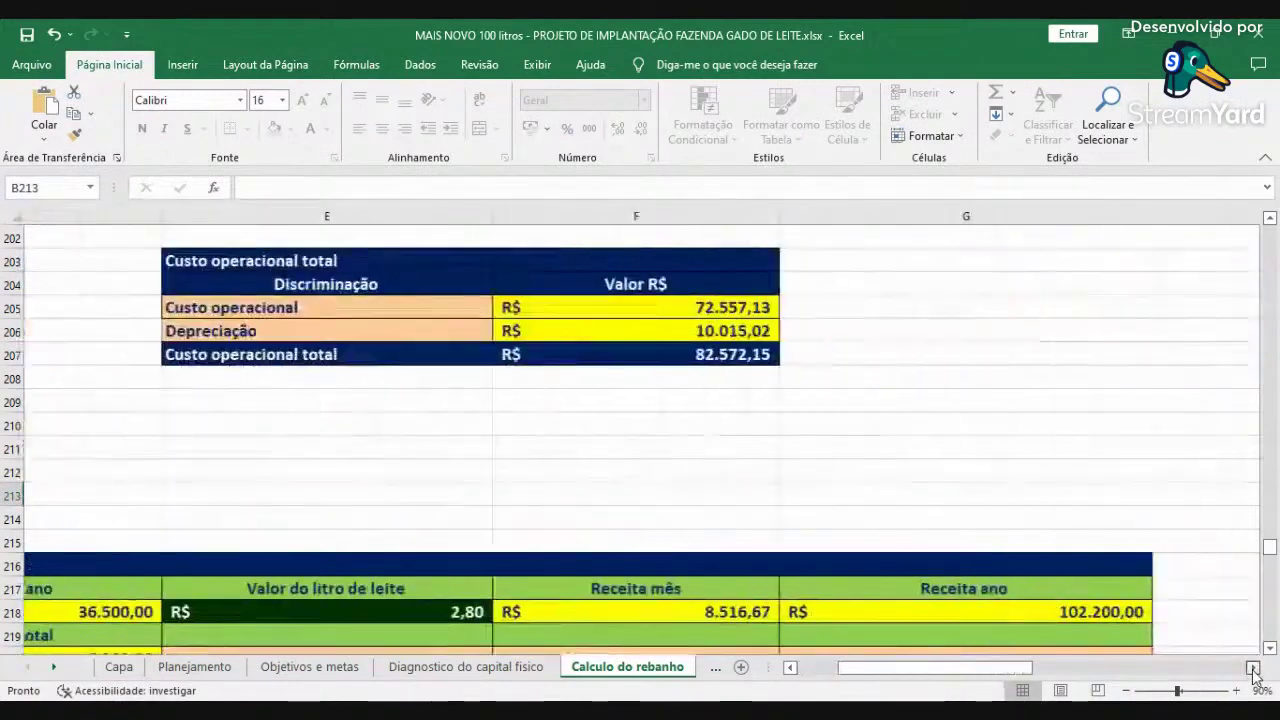
click(1253, 668)
scroll(637, 517, up, 2)
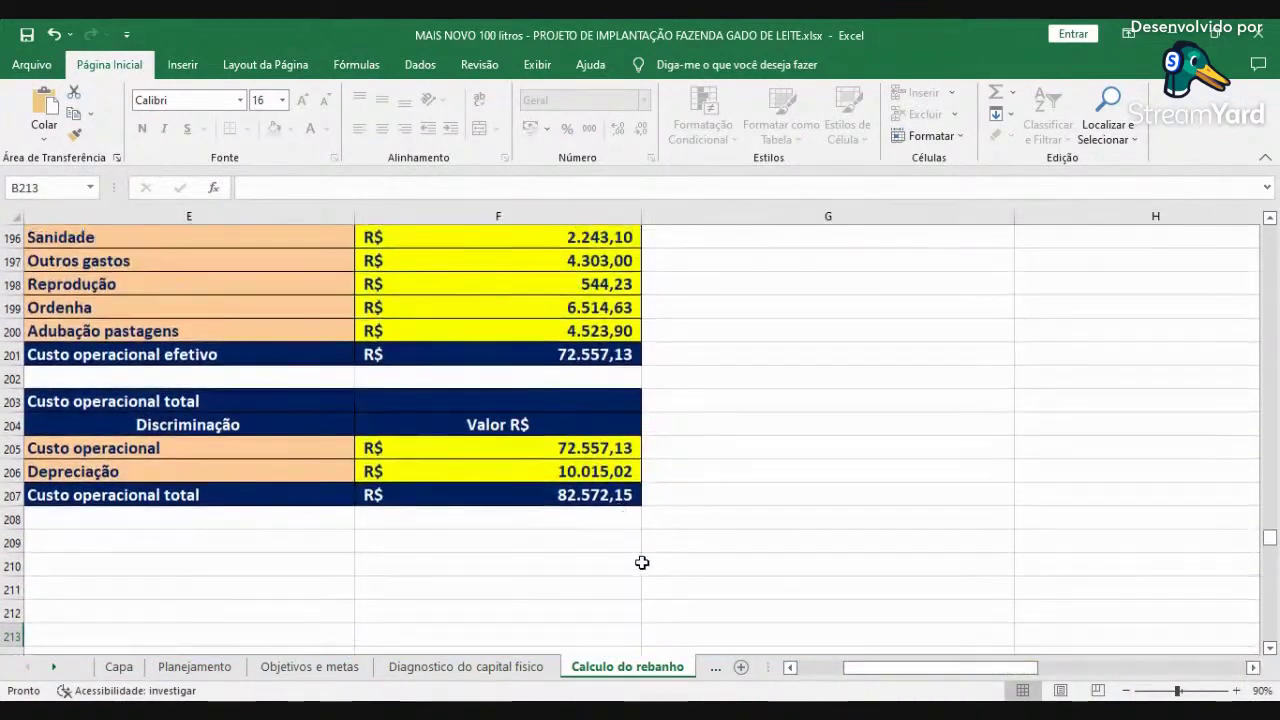
scroll(642, 563, up, 1)
click(790, 668)
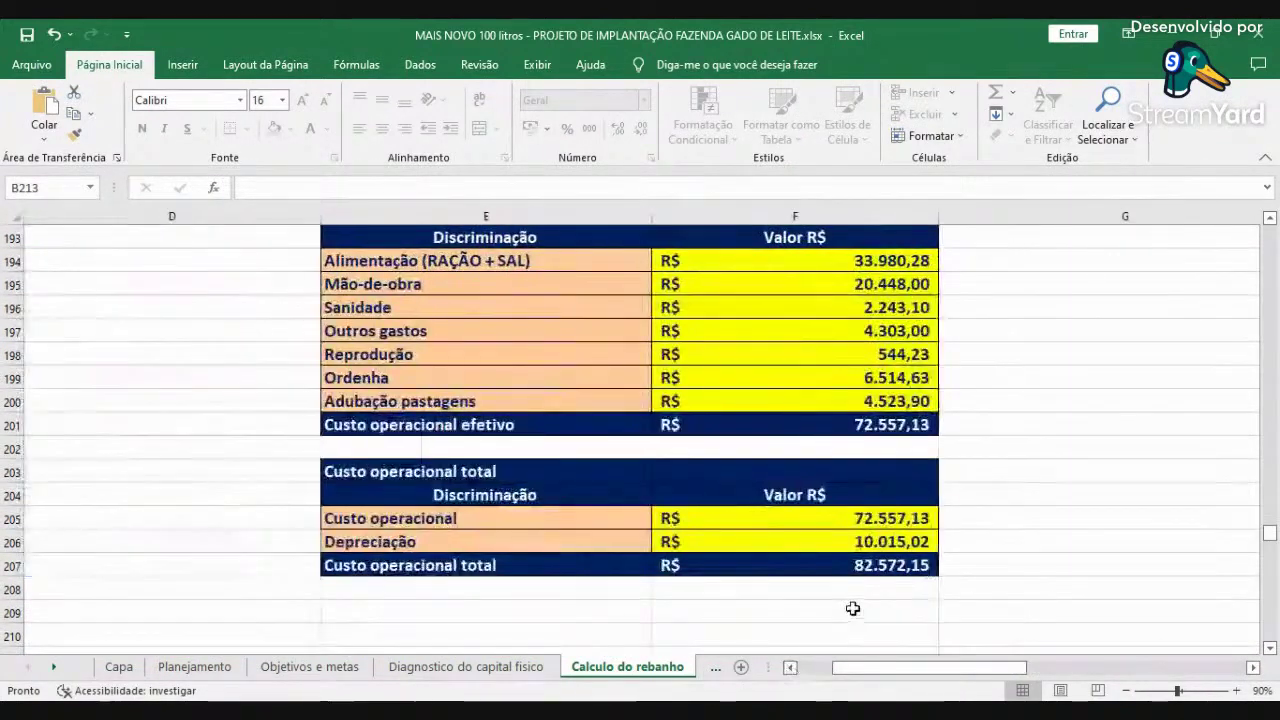
scroll(852, 608, up, 1)
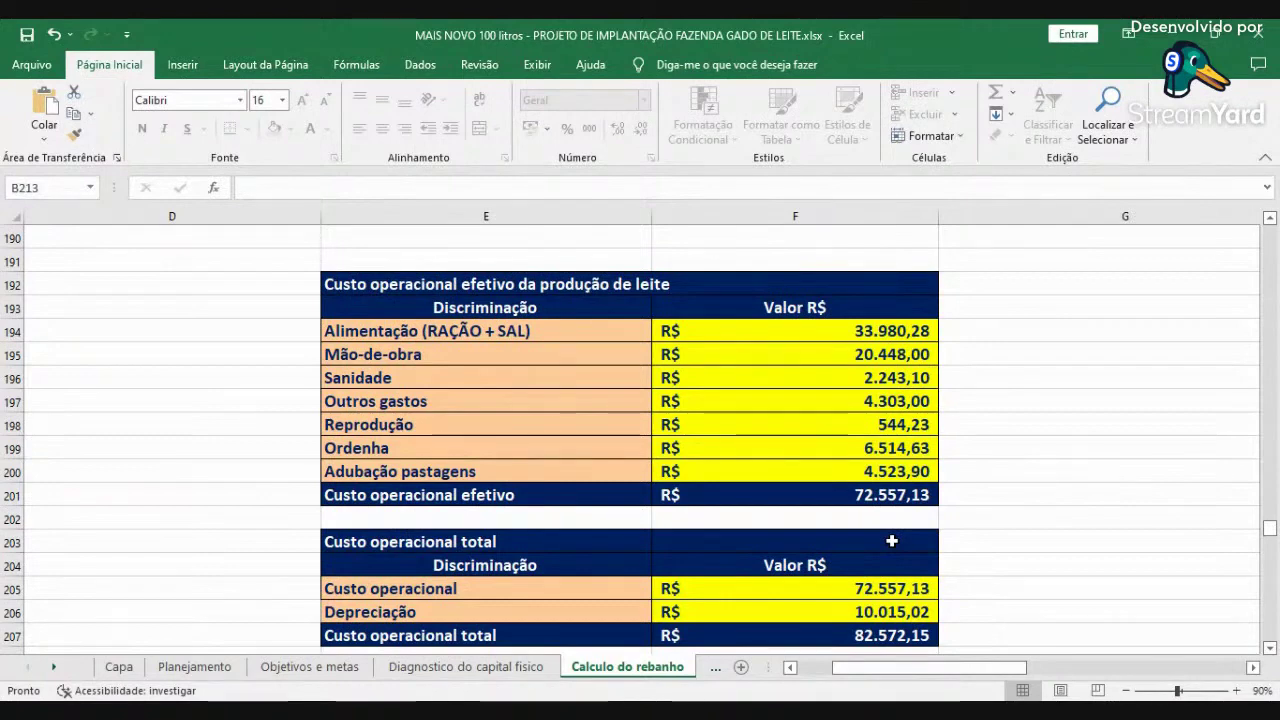
click(503, 335)
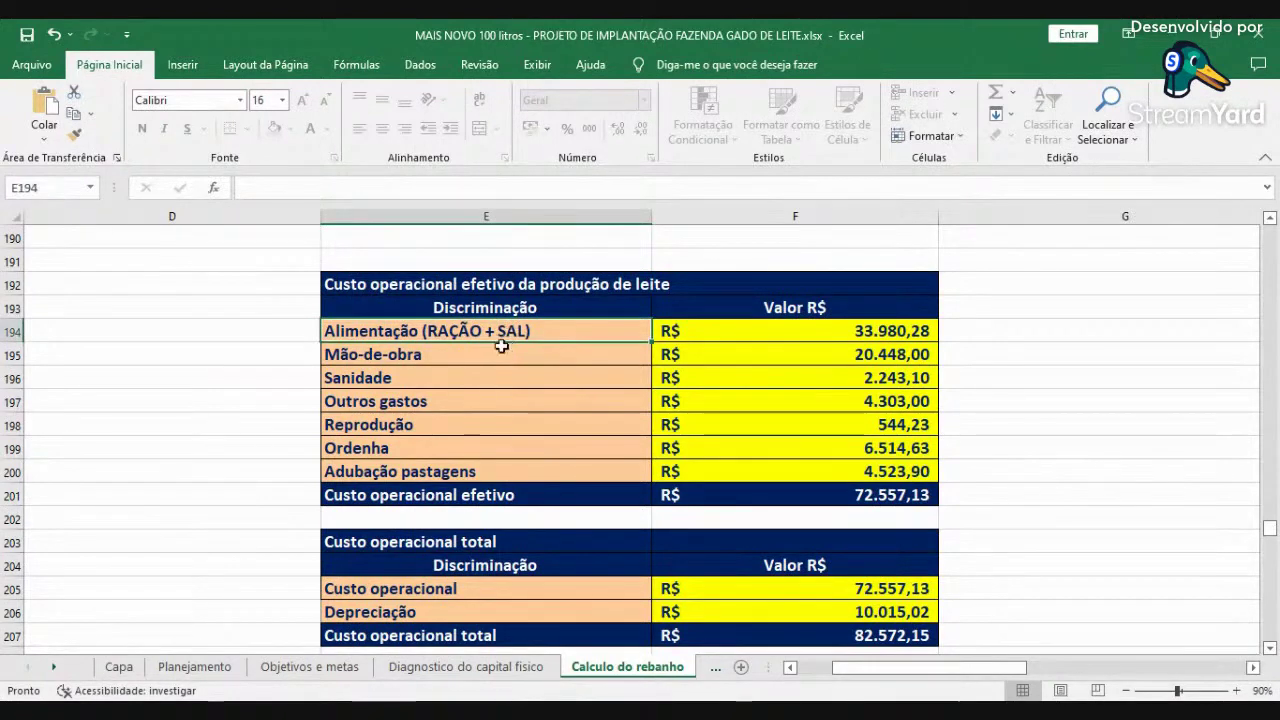
click(495, 357)
click(488, 375)
click(474, 405)
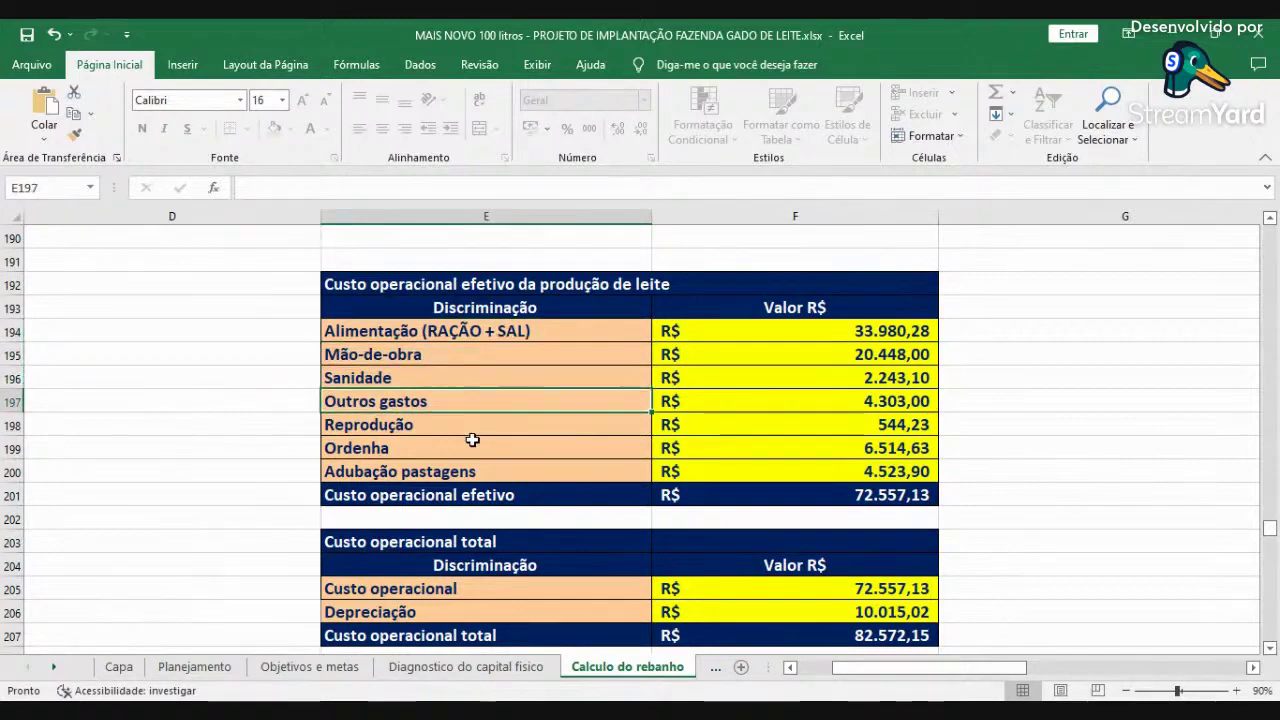
click(475, 450)
click(477, 470)
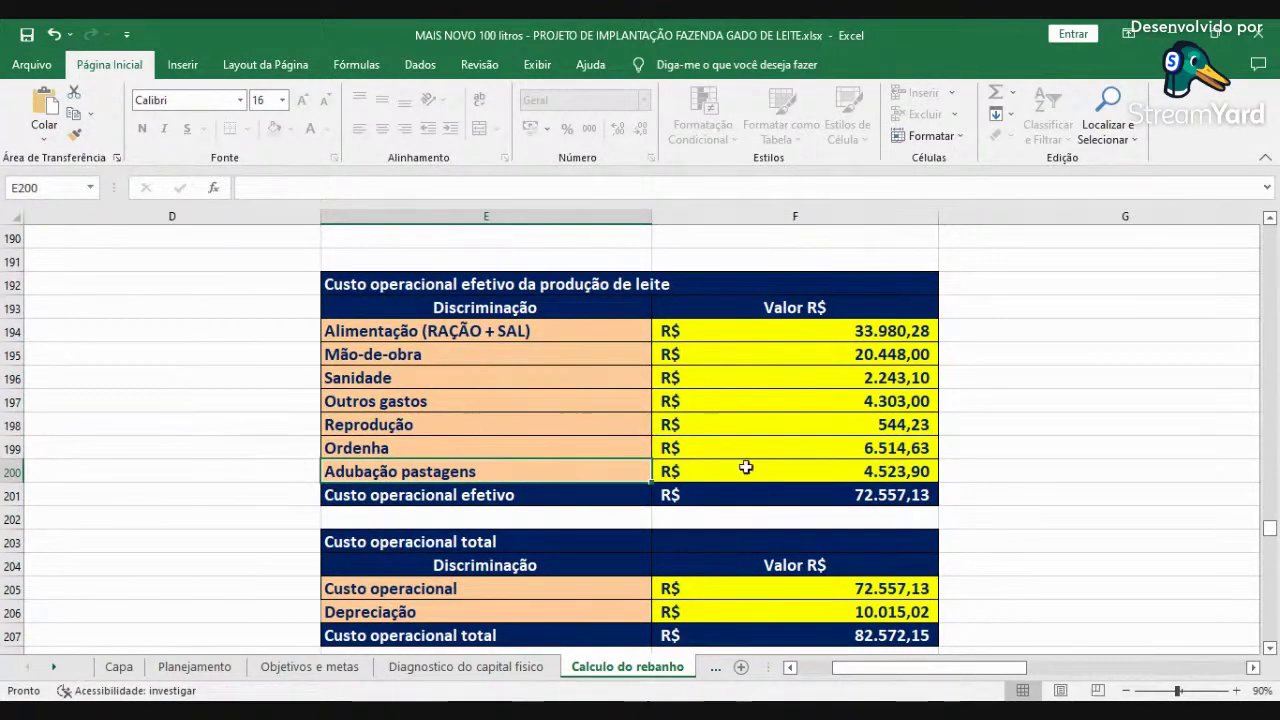
click(790, 493)
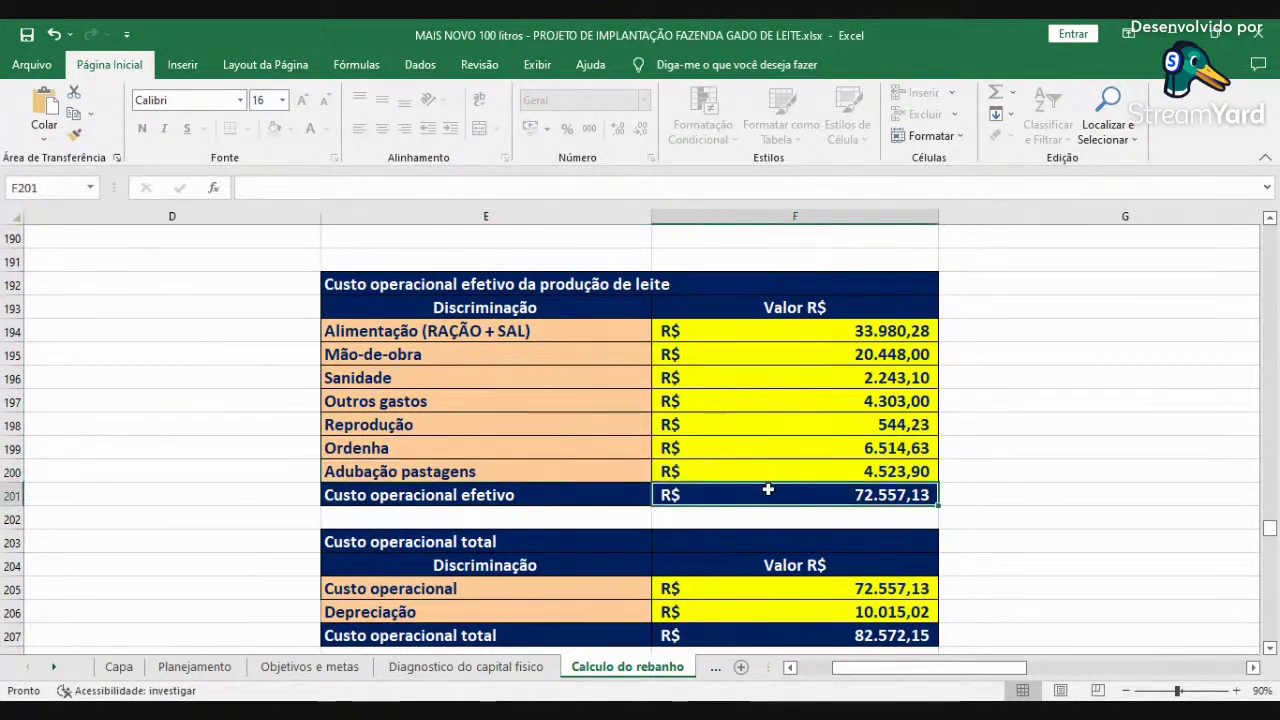
Review the Custo operacional and Depreciação items and the total in the Custo operacional total table.
scroll(489, 520, down, 1)
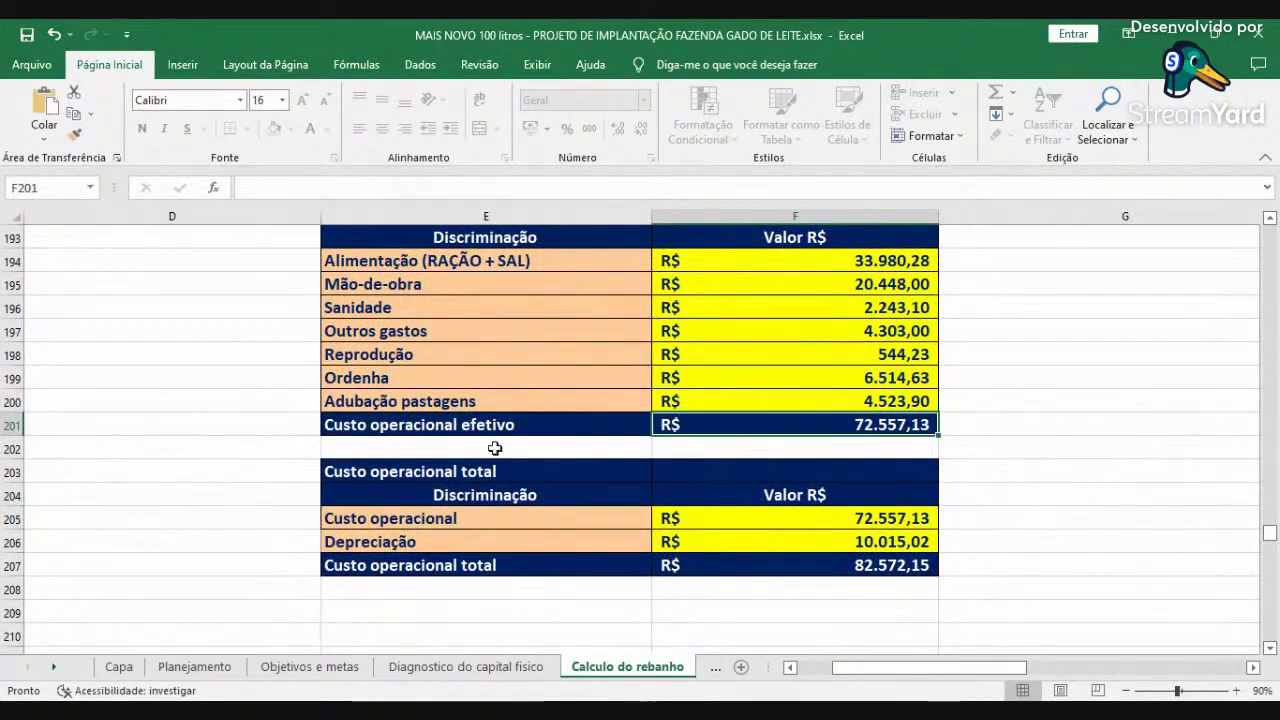
click(481, 521)
click(486, 541)
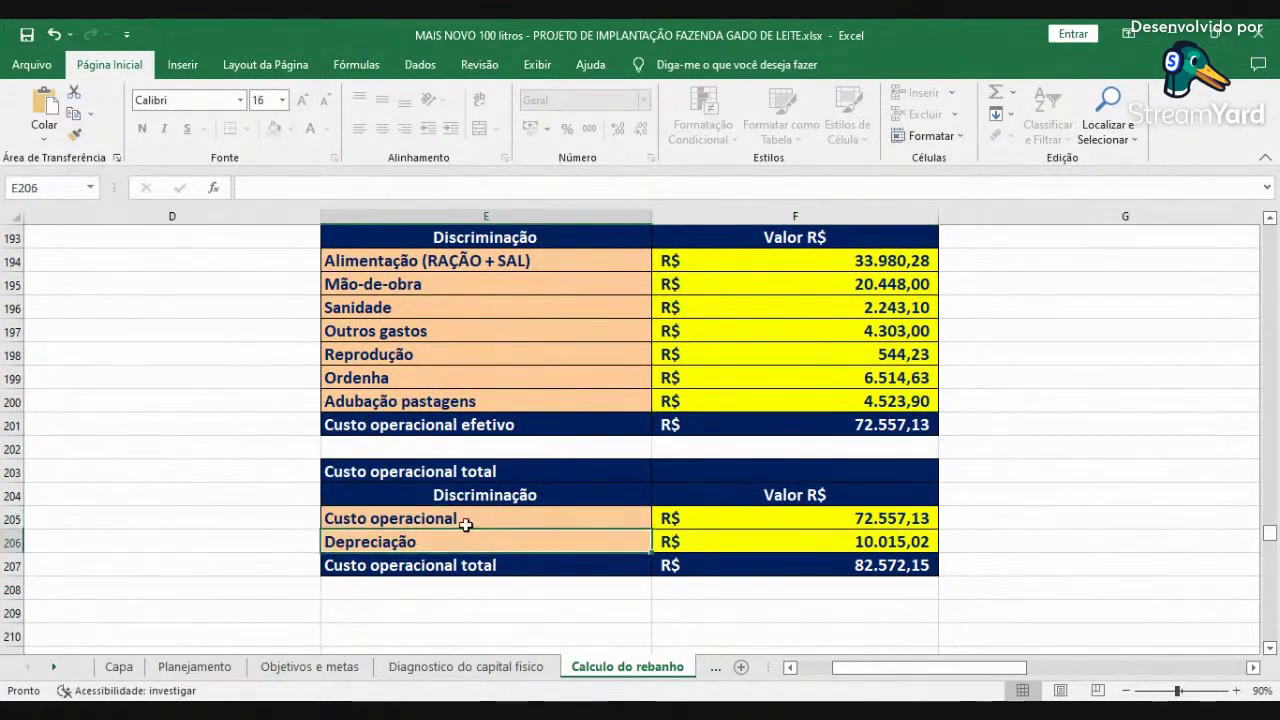
click(465, 521)
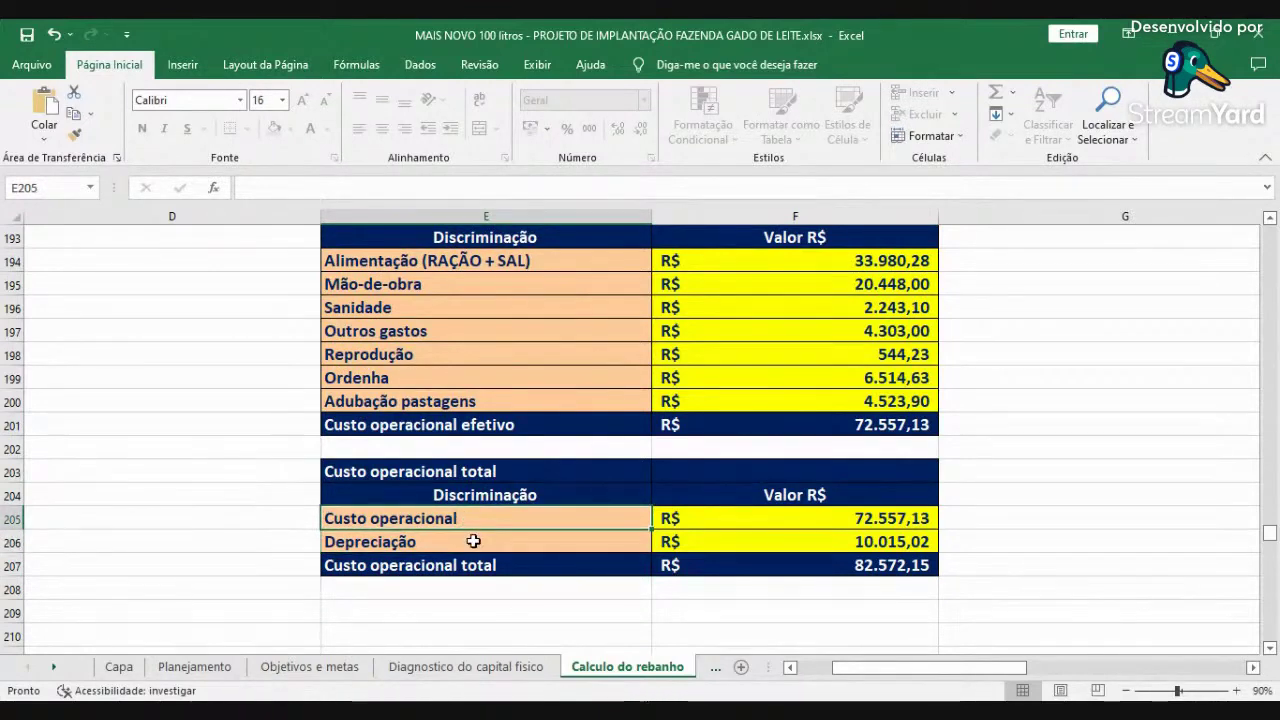
click(472, 541)
click(828, 565)
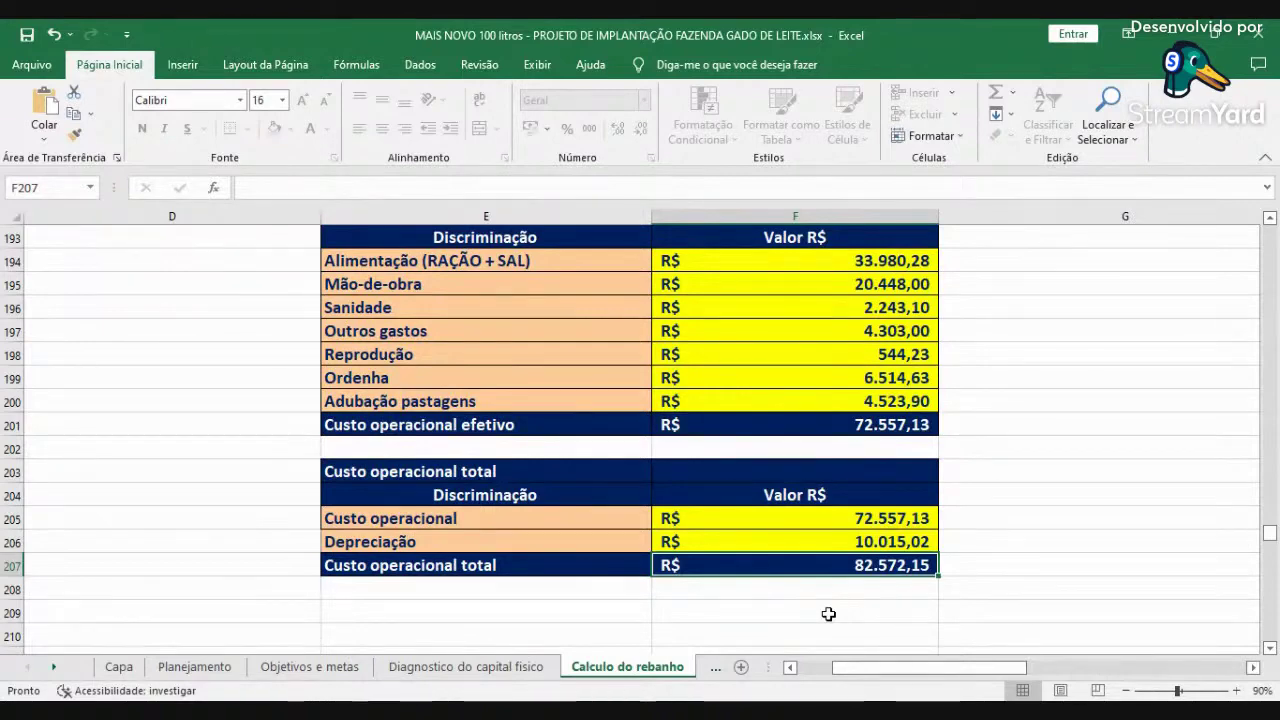
Examine the Produção de leite row of the Receitas ano table, from daily litres through milk price to monthly and yearly revenue.
scroll(789, 501, down, 3)
scroll(789, 501, down, 3)
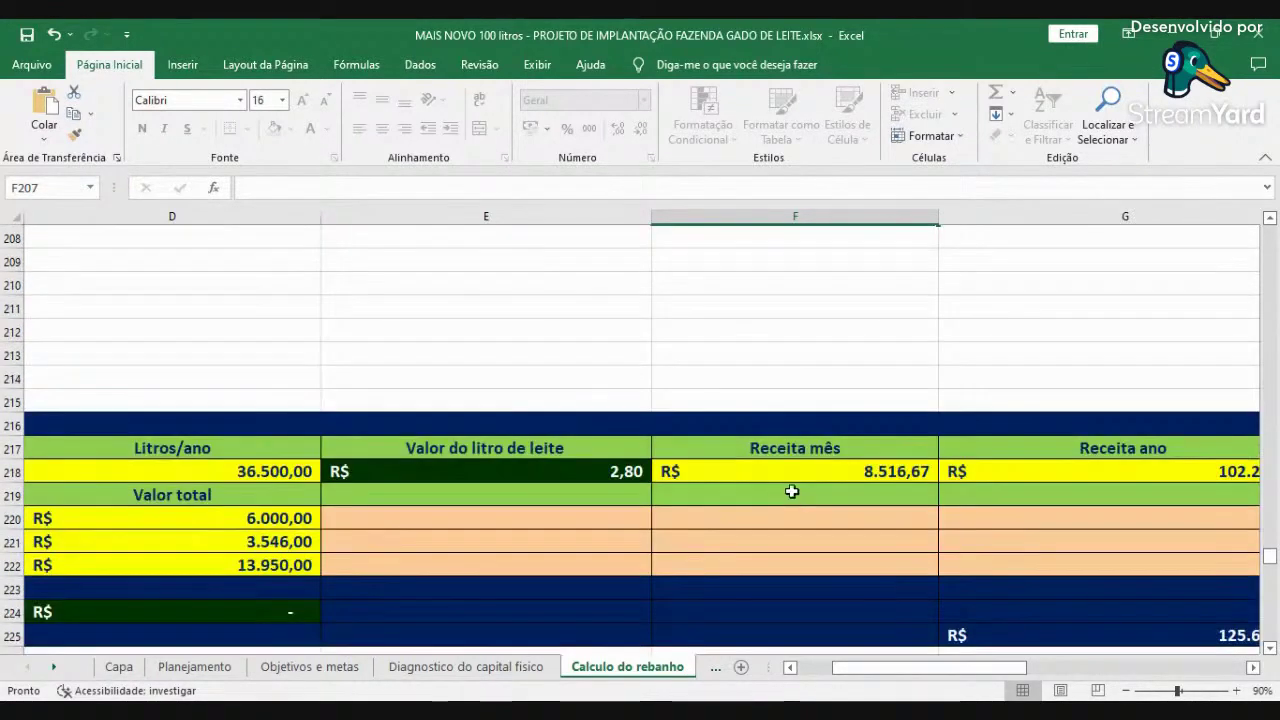
click(808, 670)
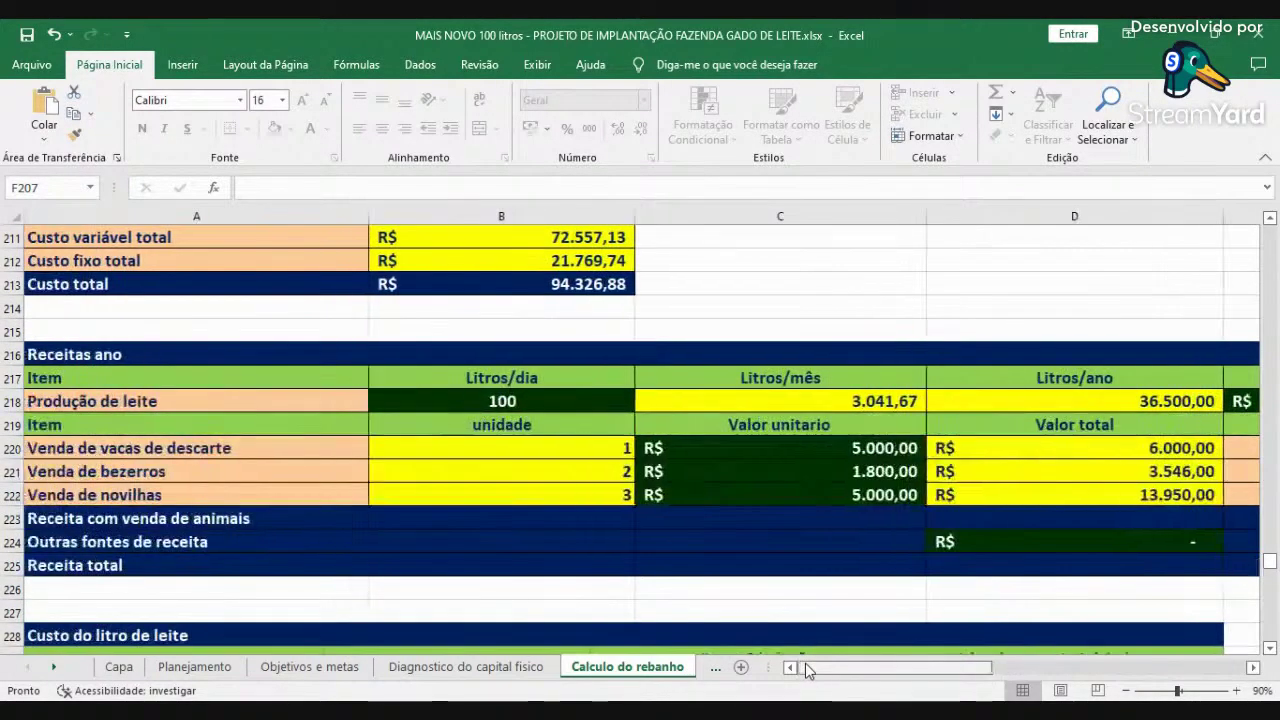
scroll(578, 464, up, 1)
scroll(576, 466, down, 1)
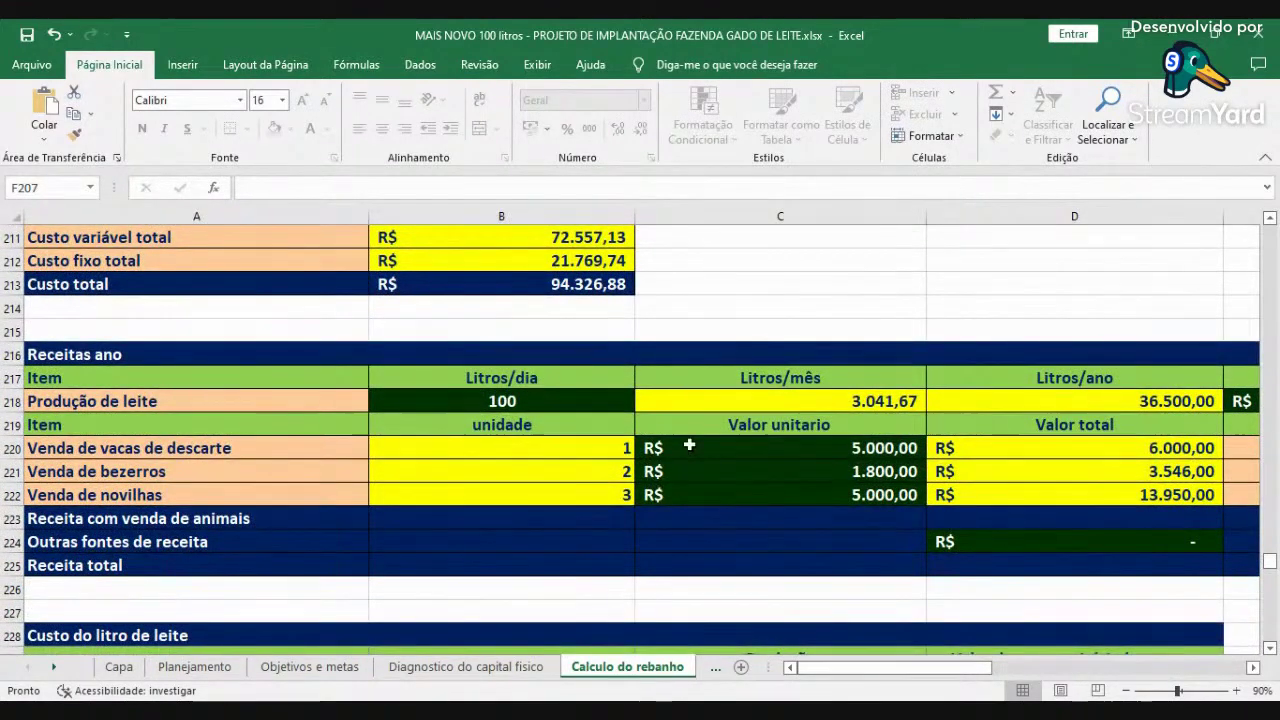
scroll(686, 445, up, 2)
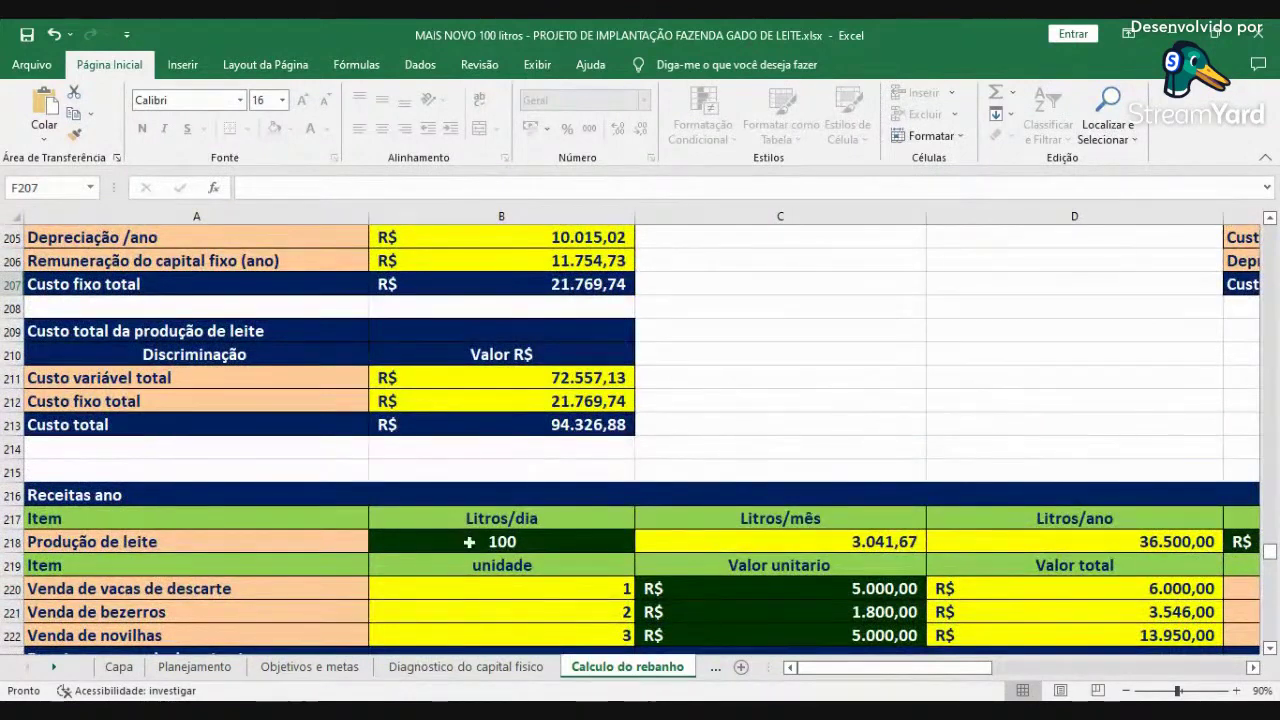
click(470, 541)
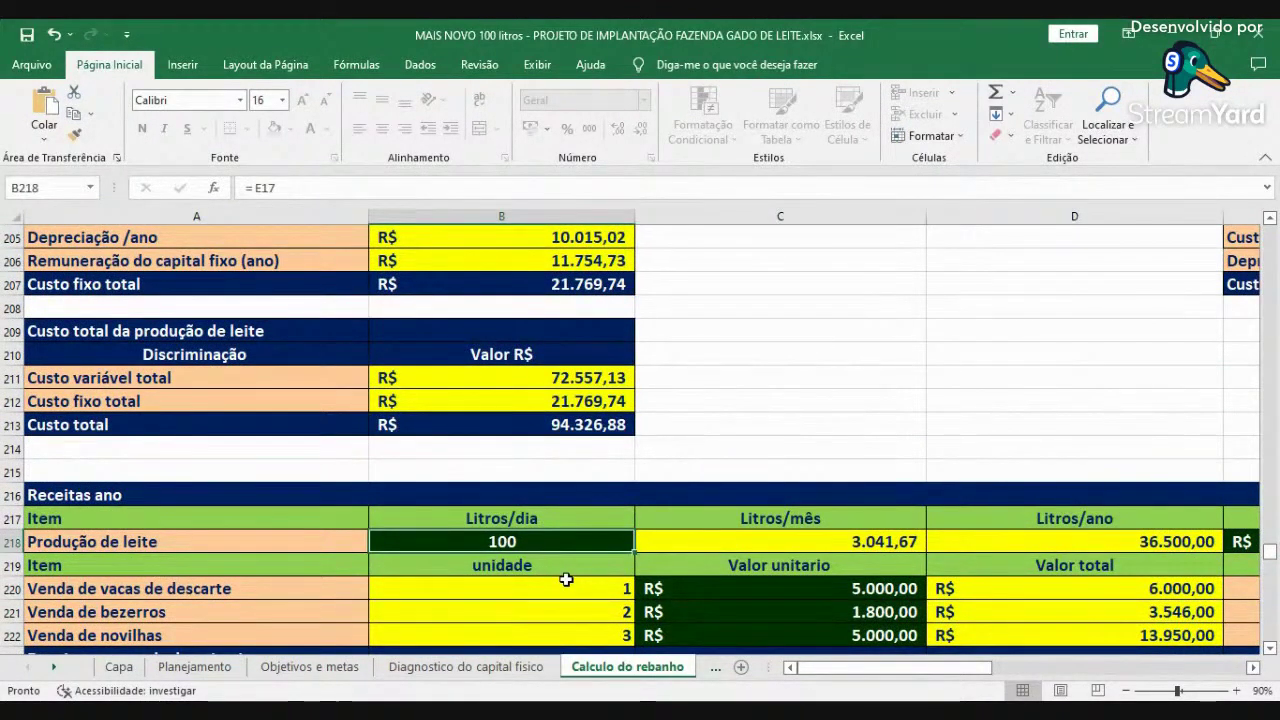
click(705, 542)
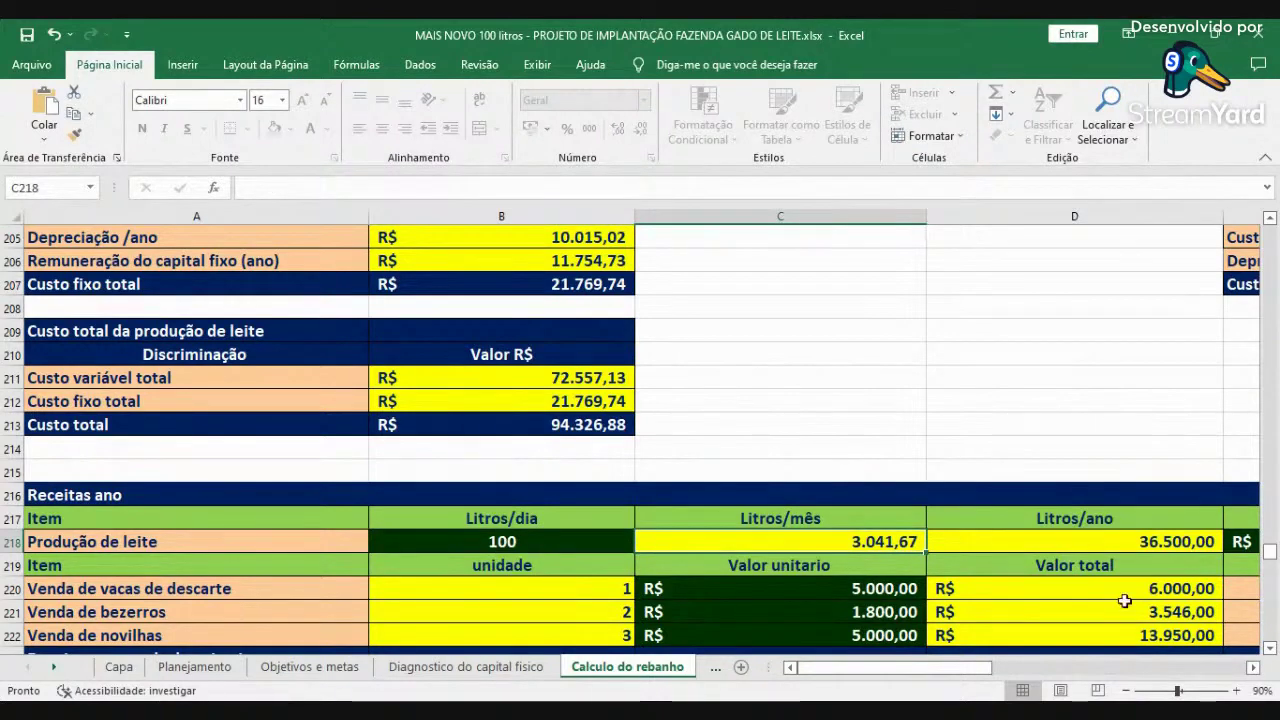
click(1253, 667)
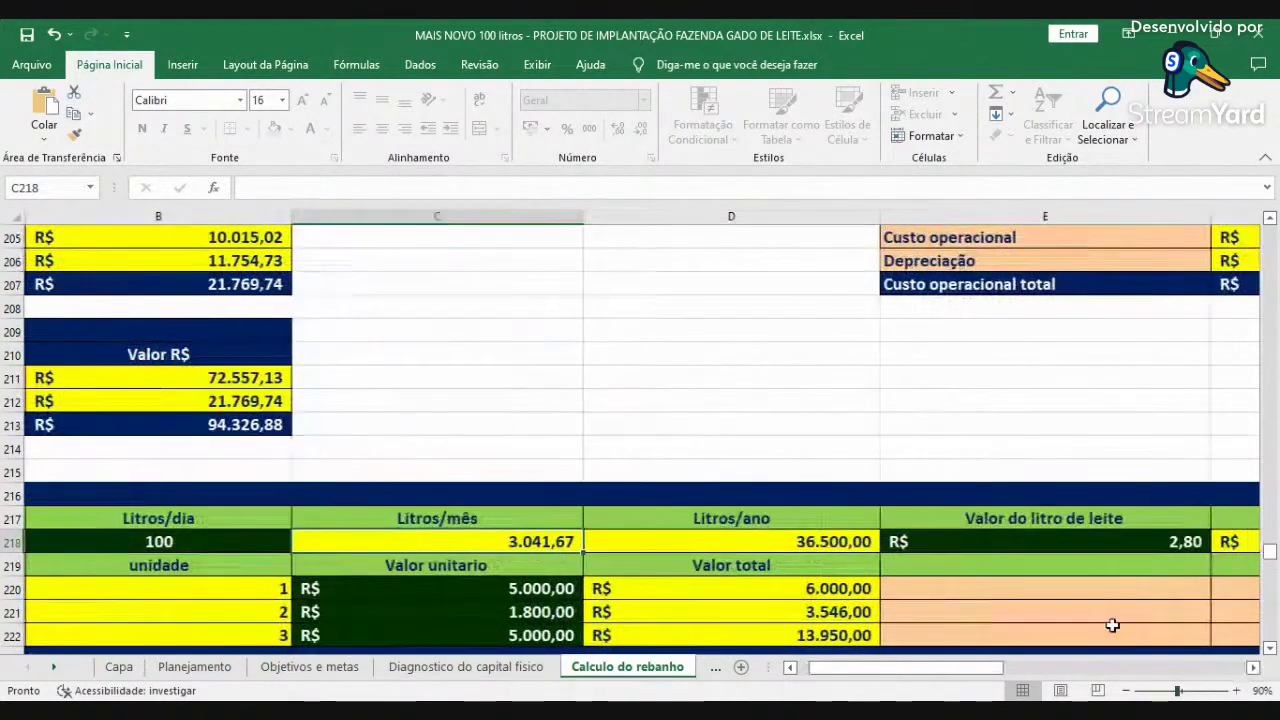
click(810, 543)
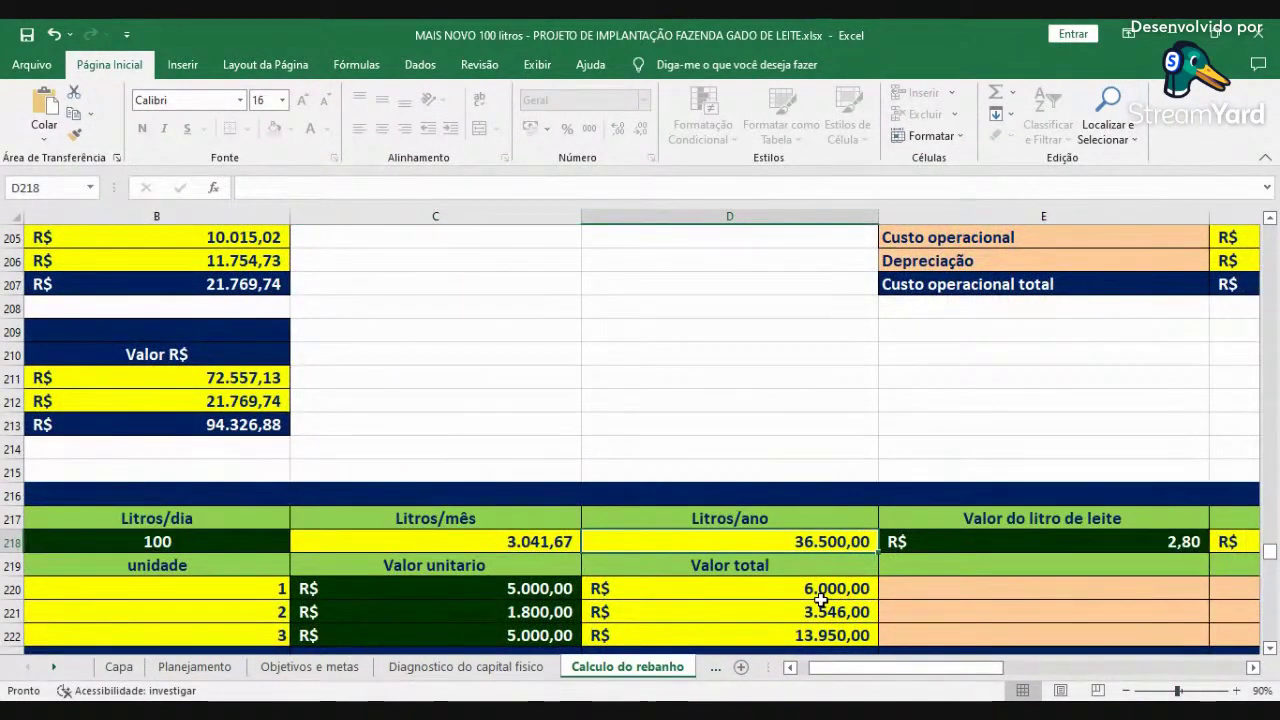
click(1253, 667)
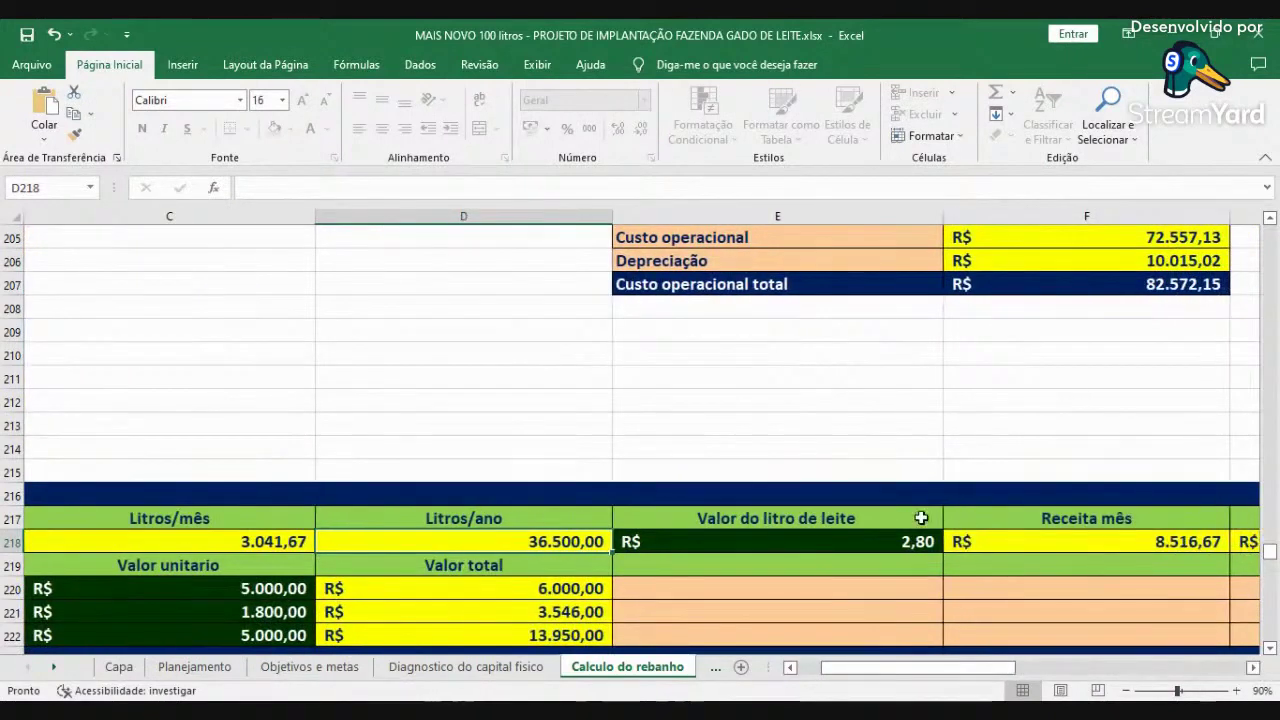
click(1253, 668)
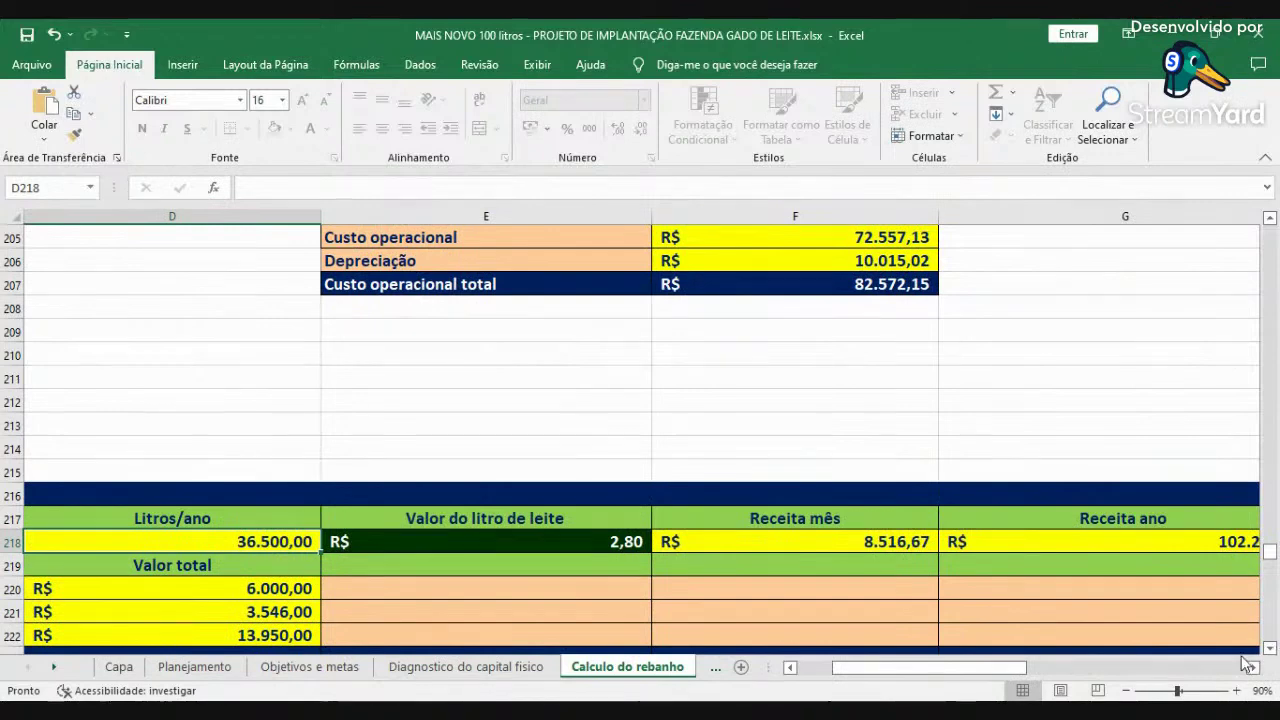
click(1255, 669)
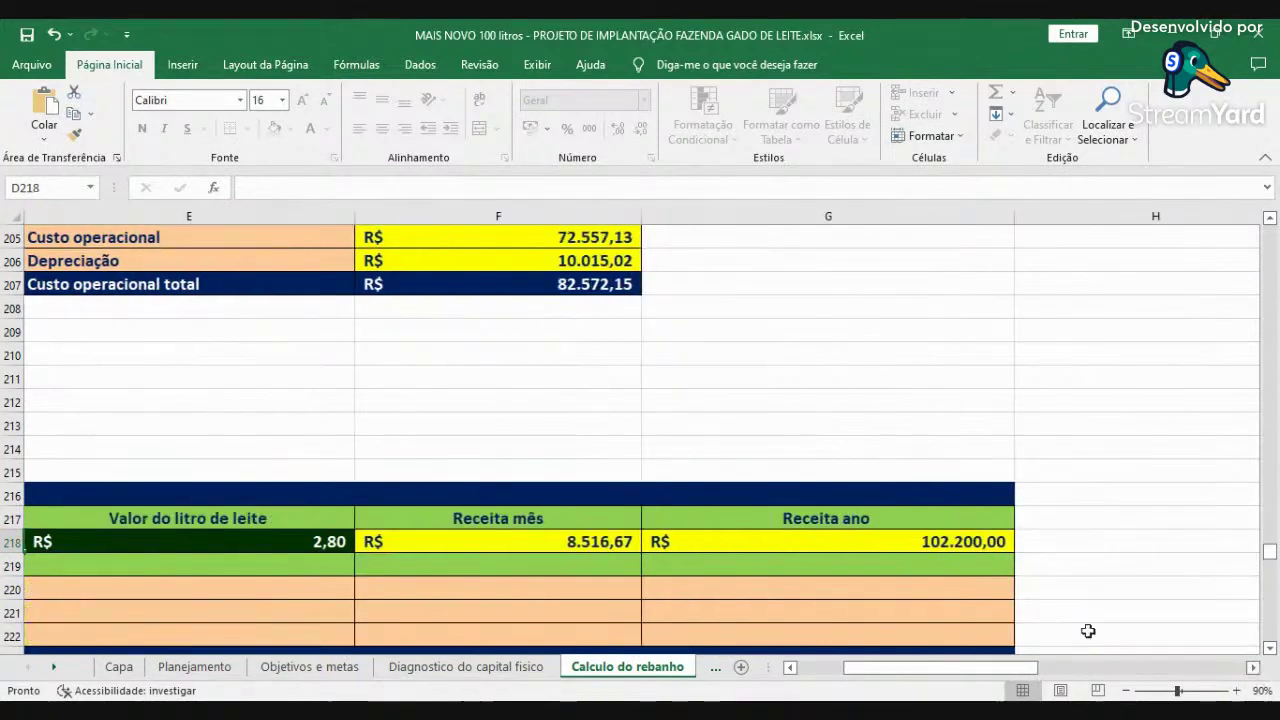
Compare the yearly and monthly milk revenue in the Produção de leite row of the Receitas ano table.
click(928, 540)
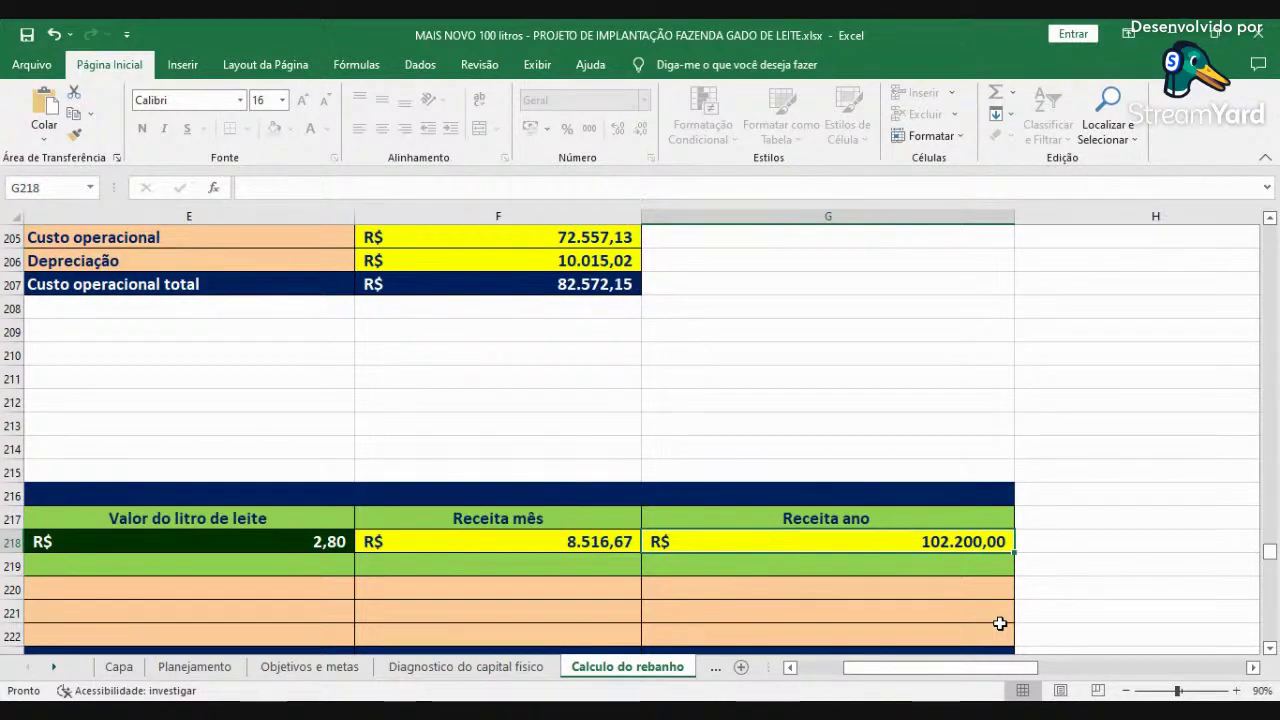
click(549, 541)
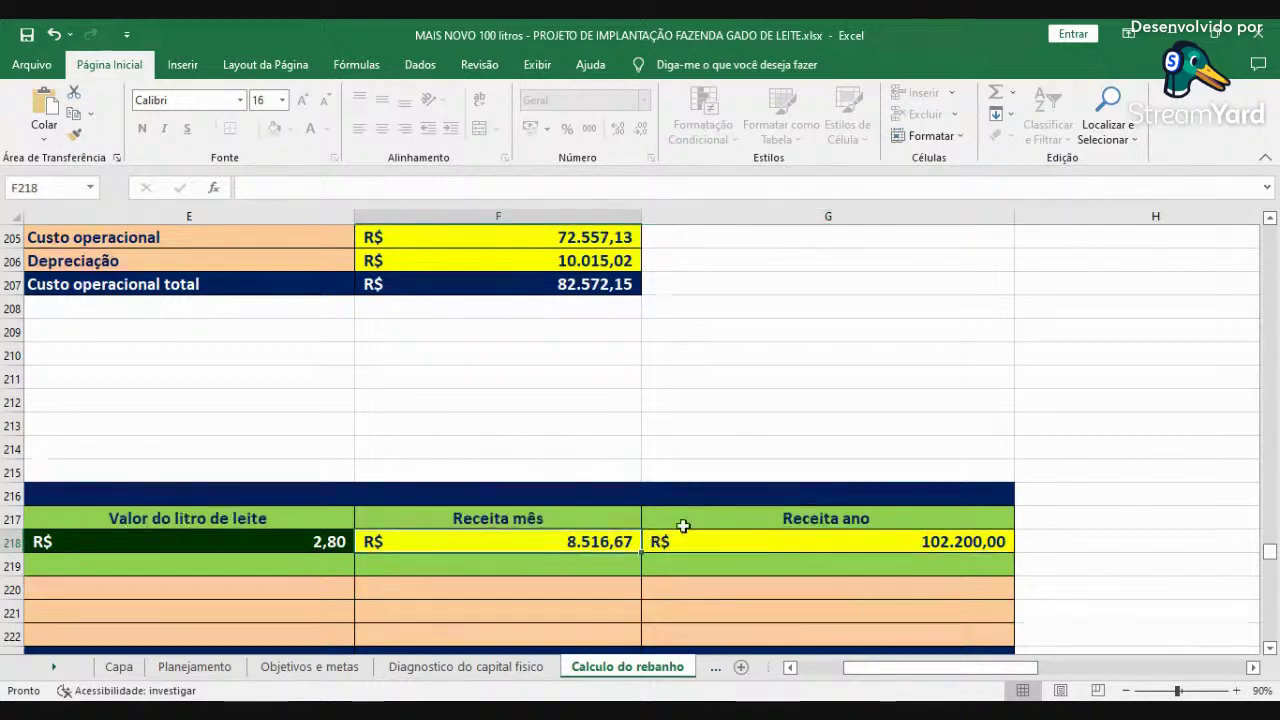
click(814, 669)
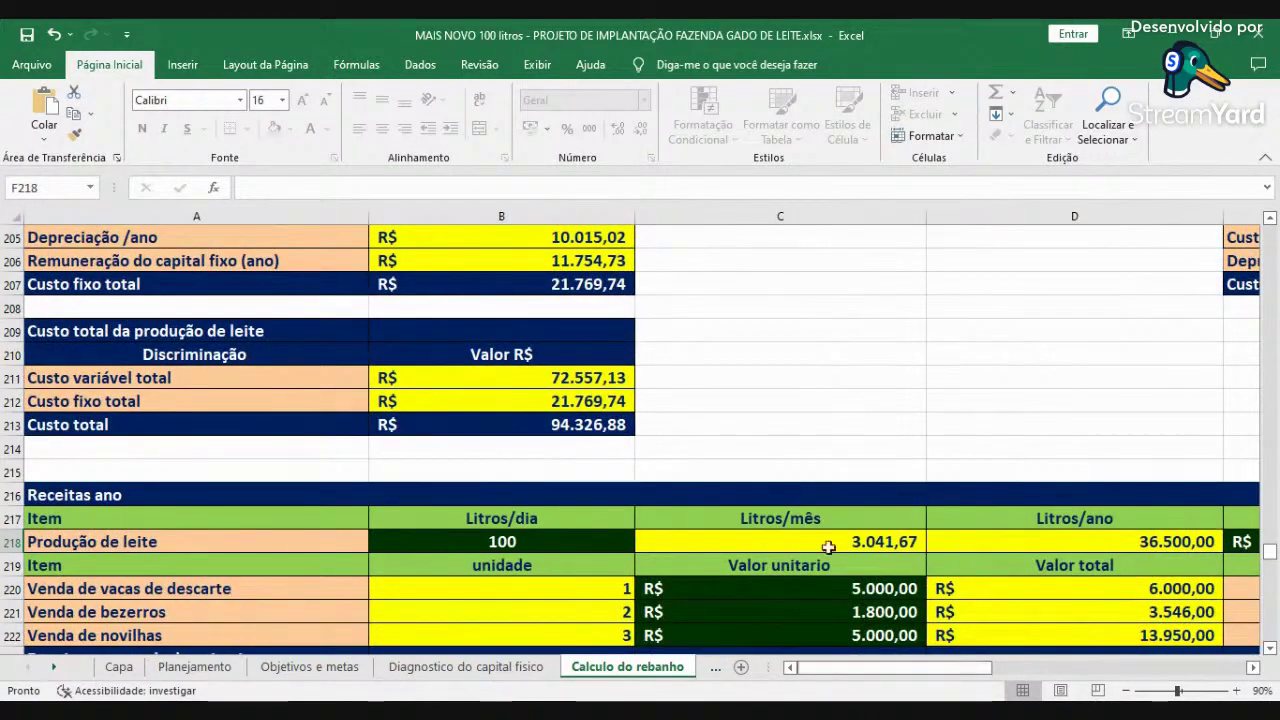
Review the unit values for selling vacas de descarte, bezerros and novilhas in the Receitas ano table.
scroll(829, 543, down, 2)
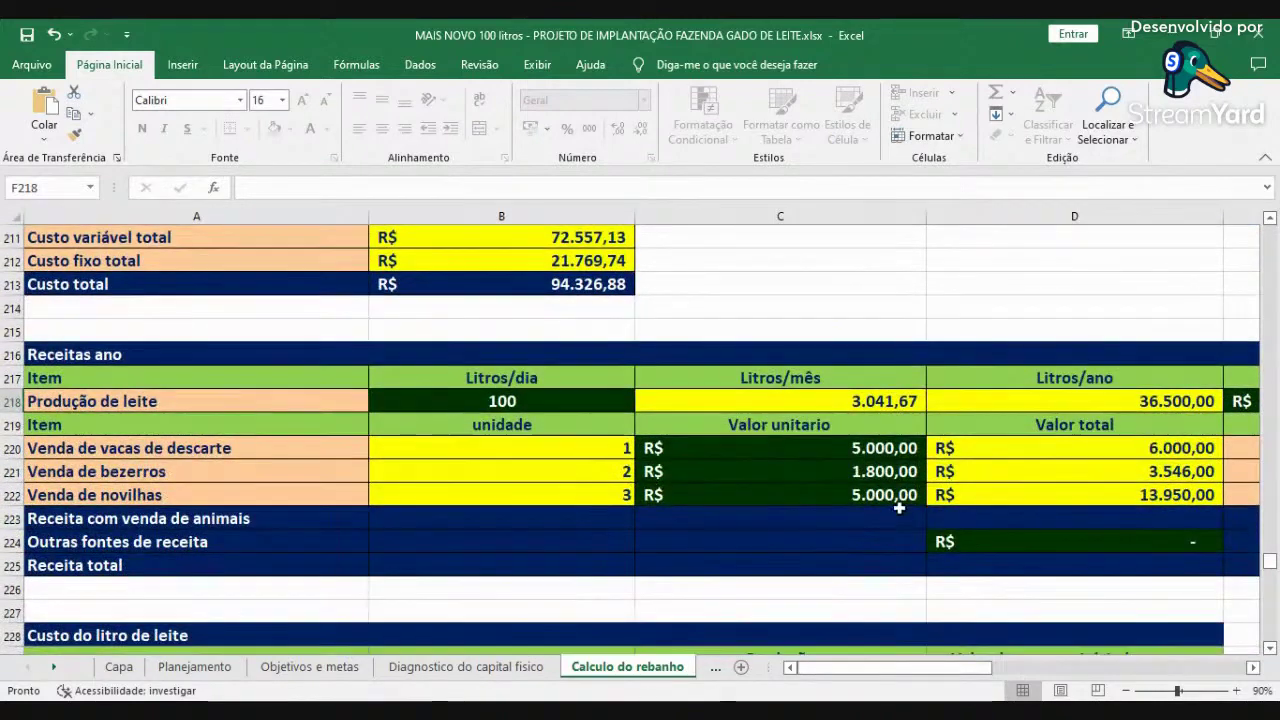
click(812, 448)
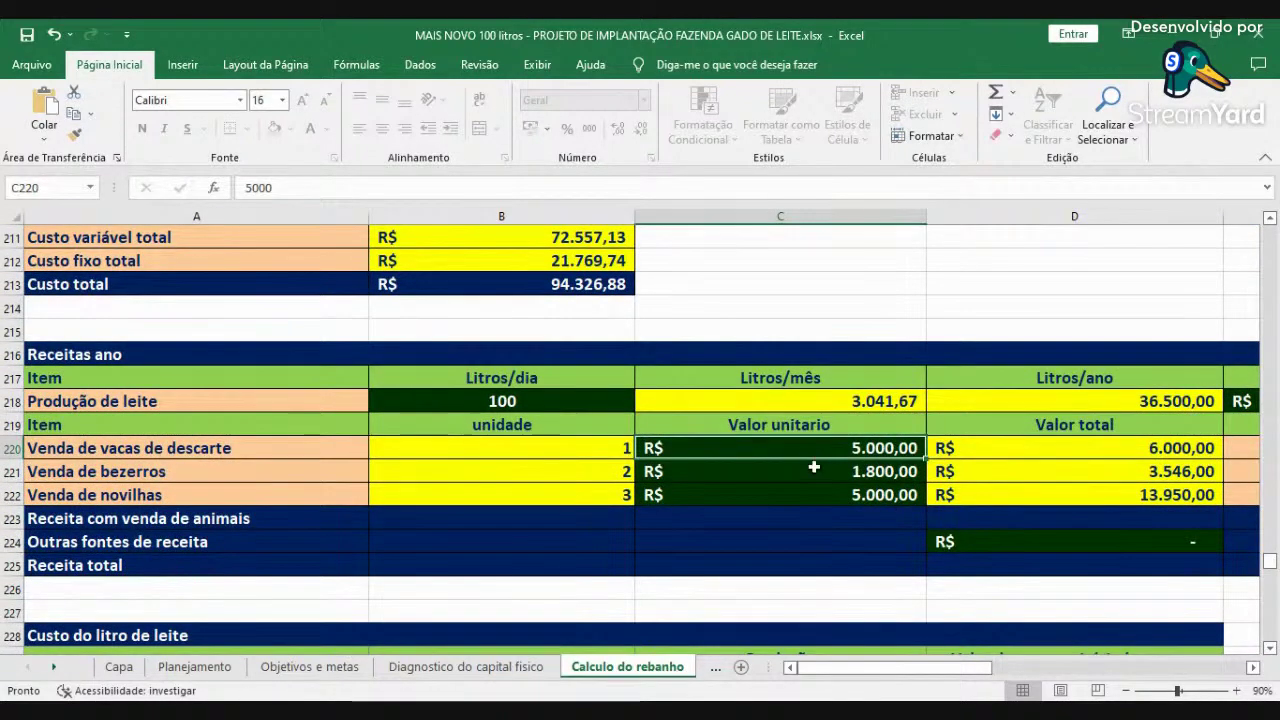
click(815, 471)
click(825, 497)
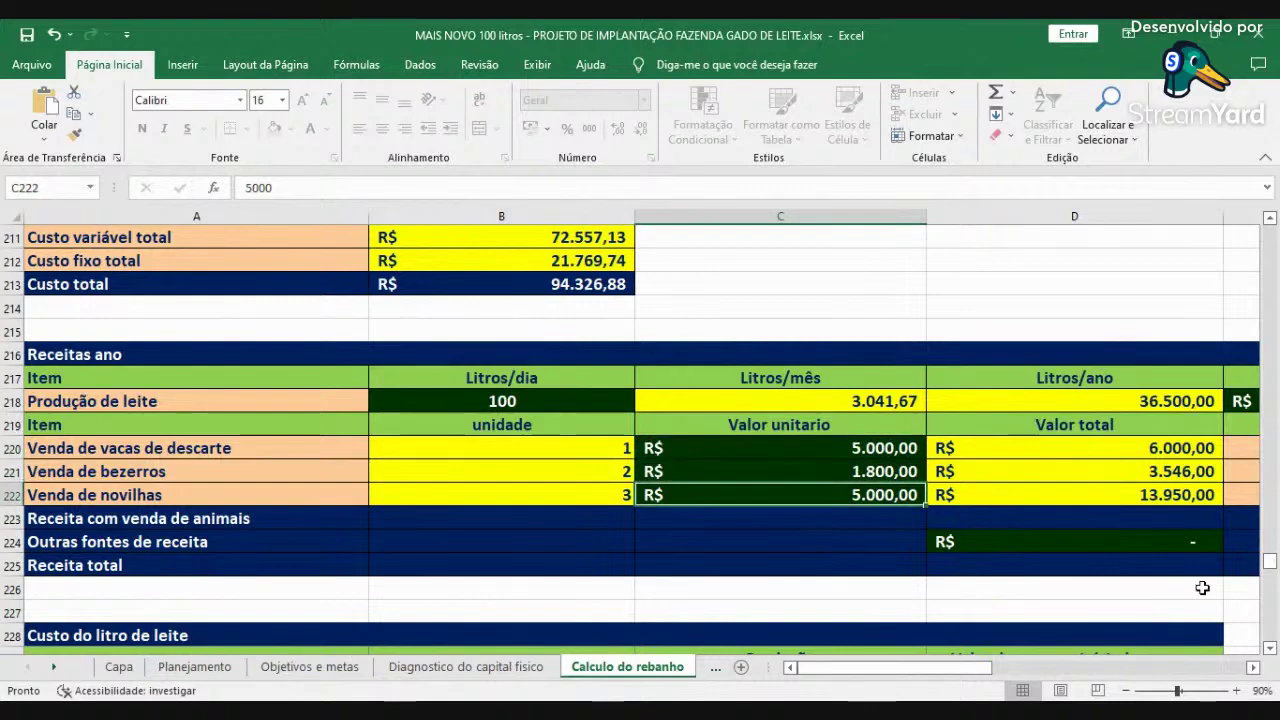
Check the yearly Receita total at the end of the Receitas ano table.
click(1253, 667)
click(1253, 667)
click(1253, 667)
click(1253, 667)
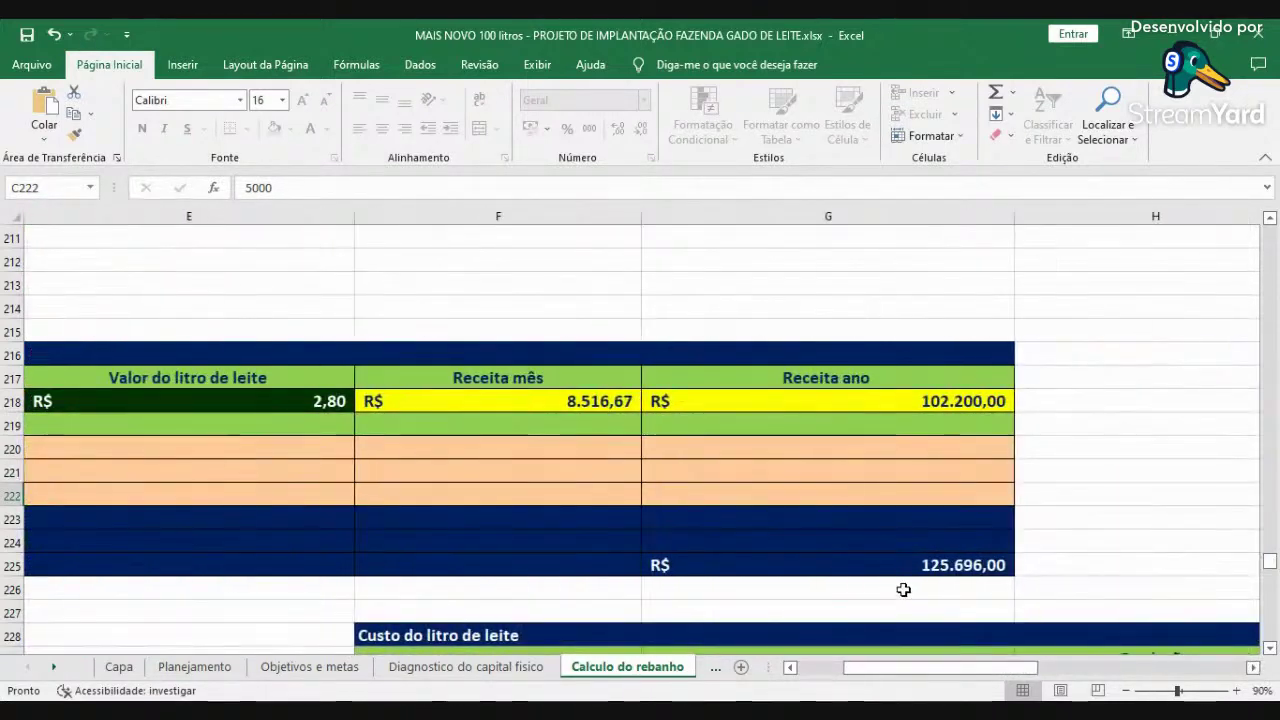
click(888, 566)
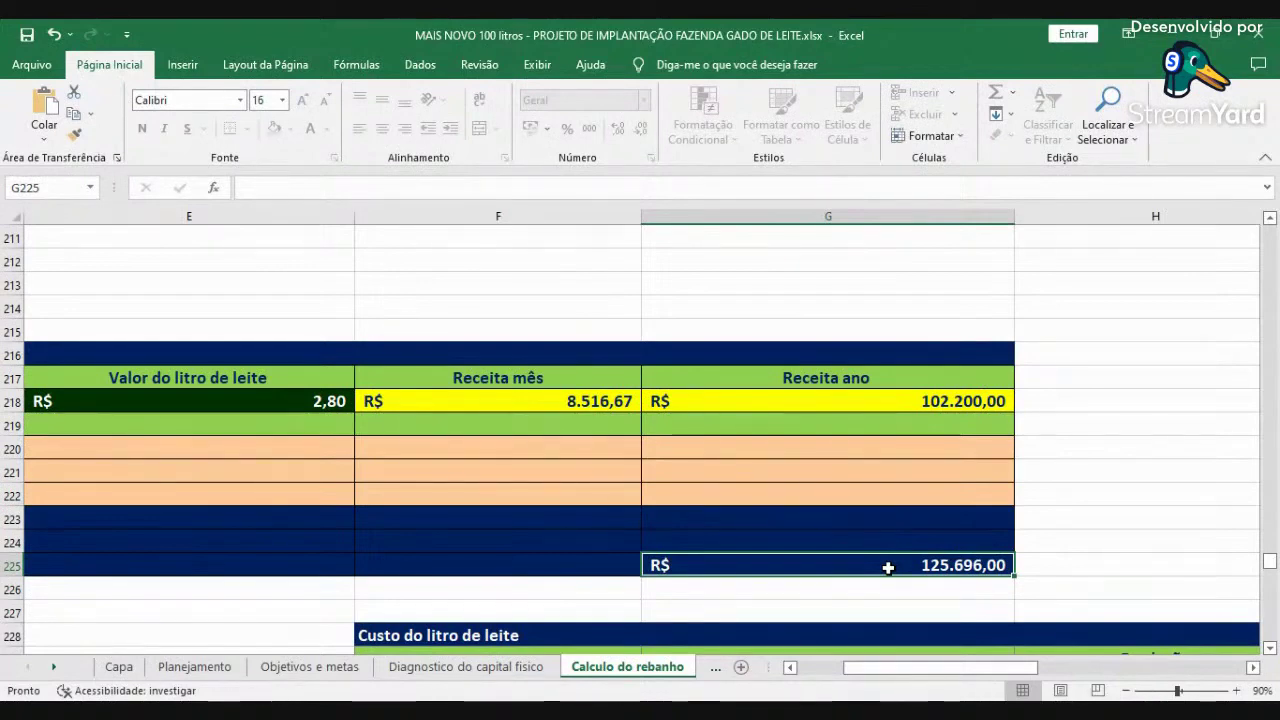
Review the variable and total cost per litre in the Custo do litro de leite table.
click(818, 667)
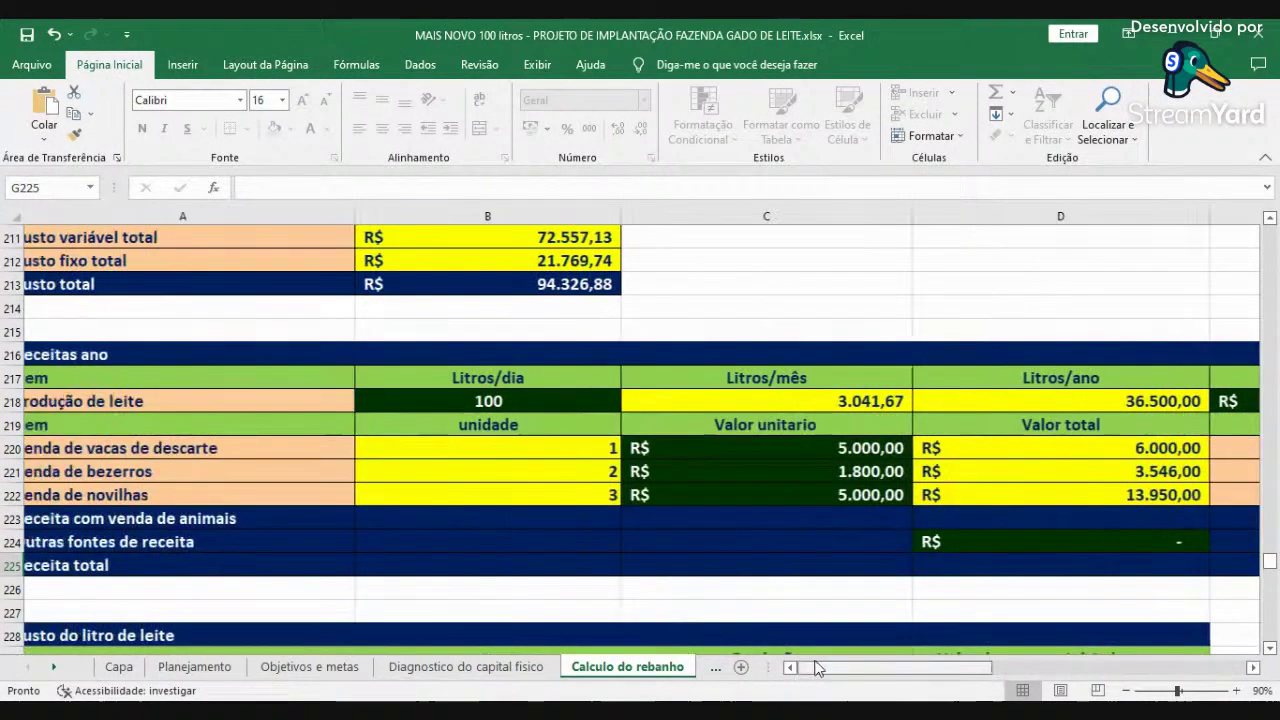
scroll(802, 620, down, 3)
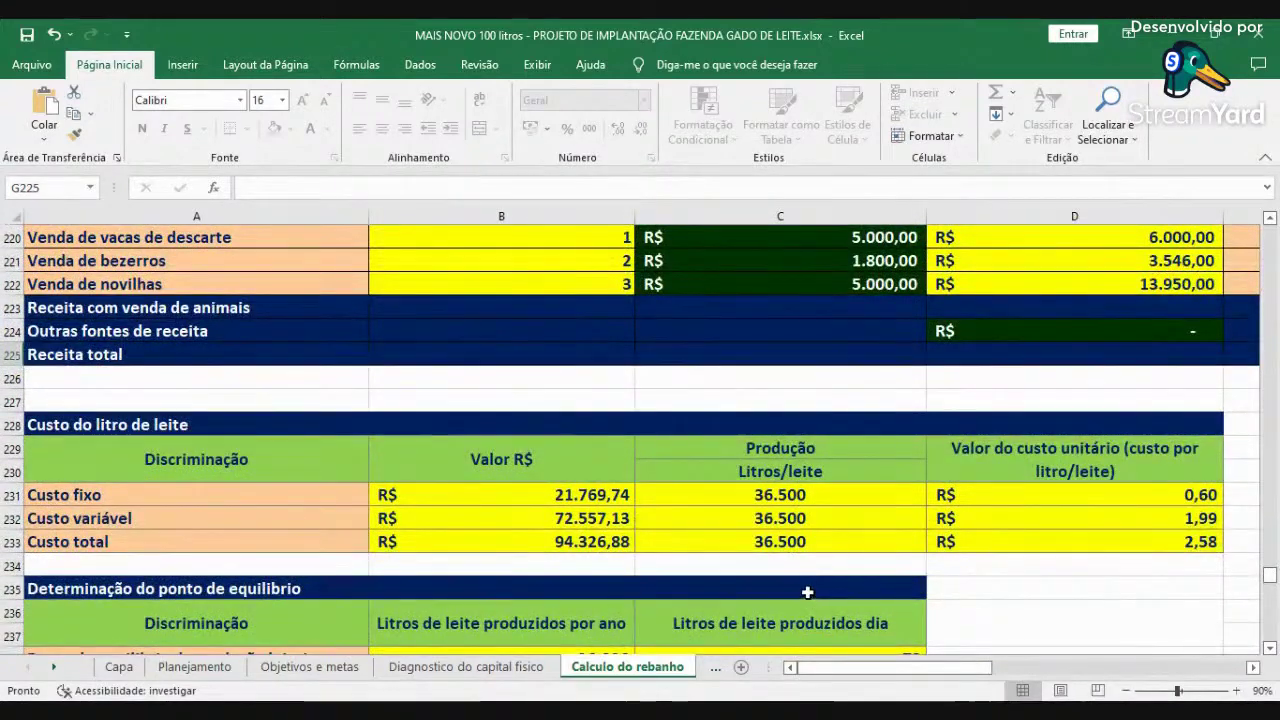
click(1158, 522)
click(1158, 541)
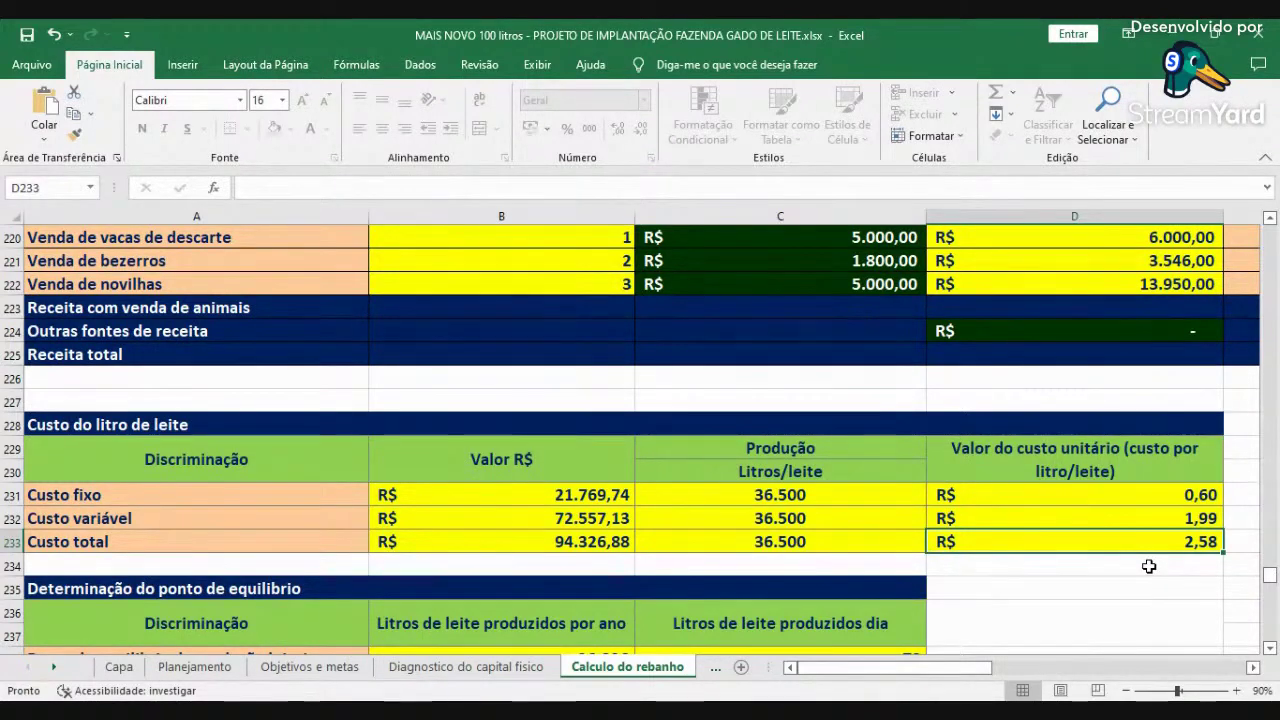
Examine the break-even milk production per day in the Determinação do ponto de equilibrio table on the Calculo do rebanho sheet.
click(484, 667)
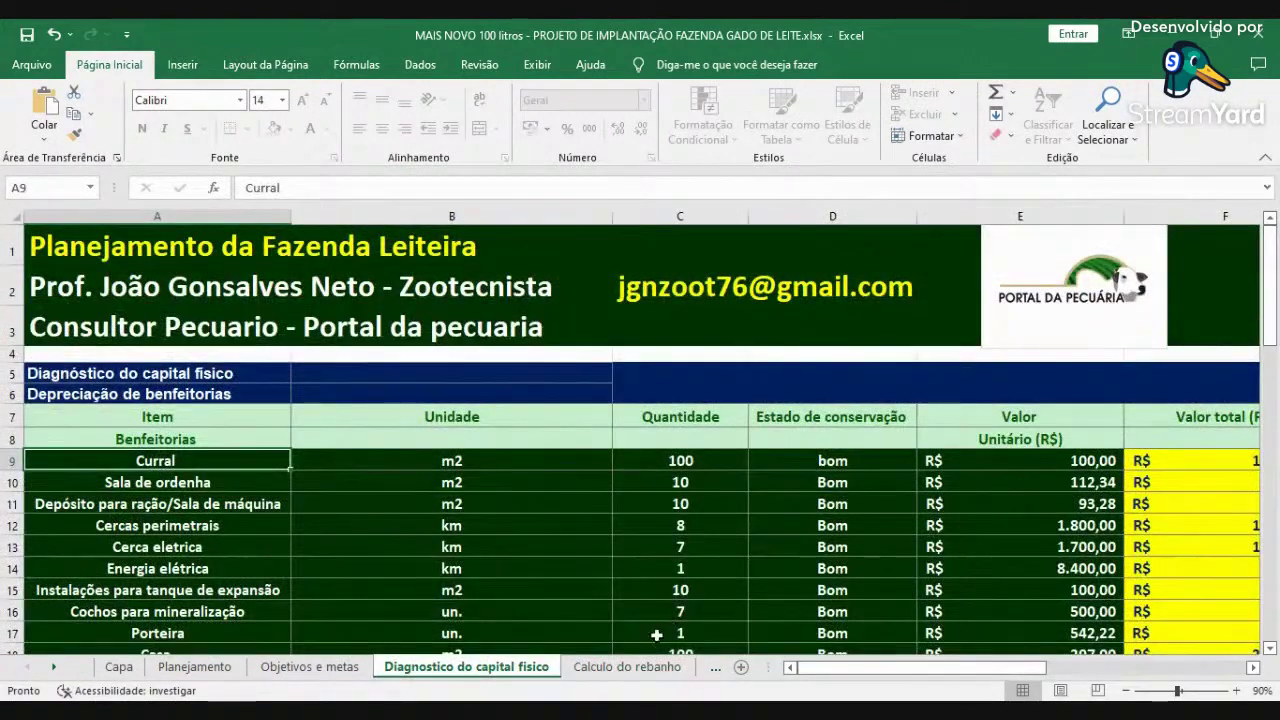
click(640, 672)
scroll(986, 545, down, 2)
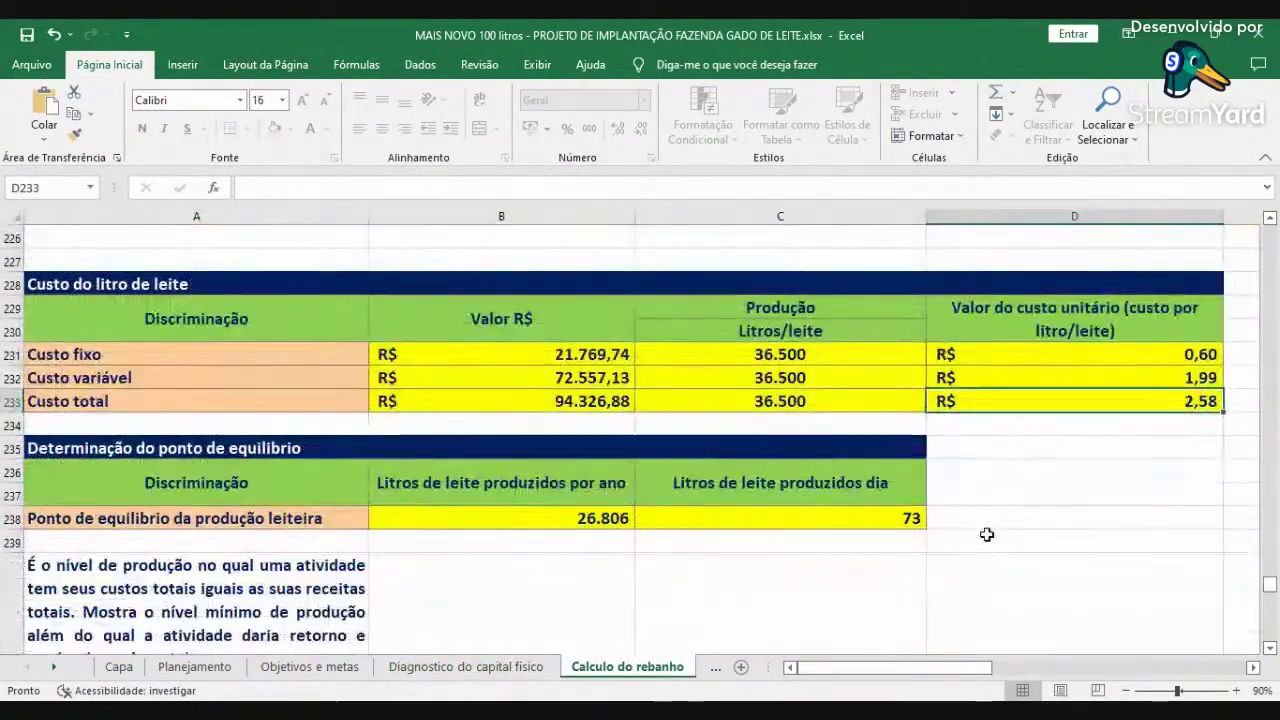
scroll(983, 528, down, 1)
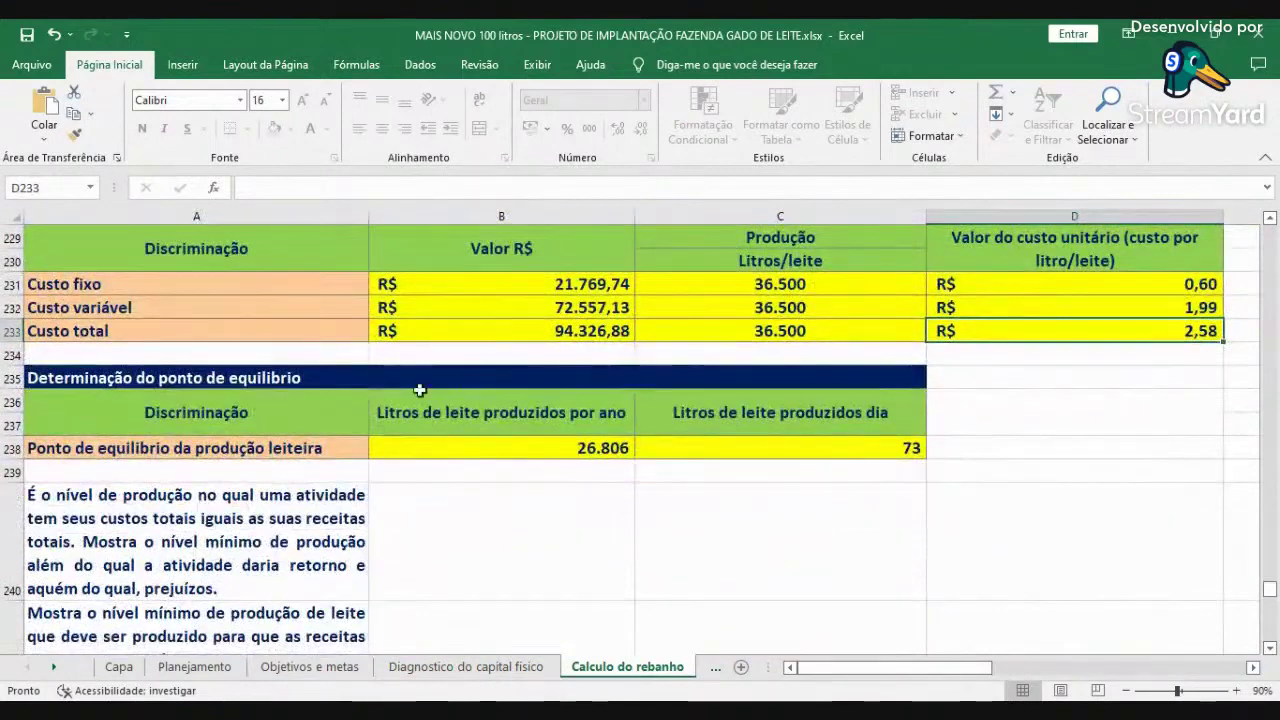
click(794, 452)
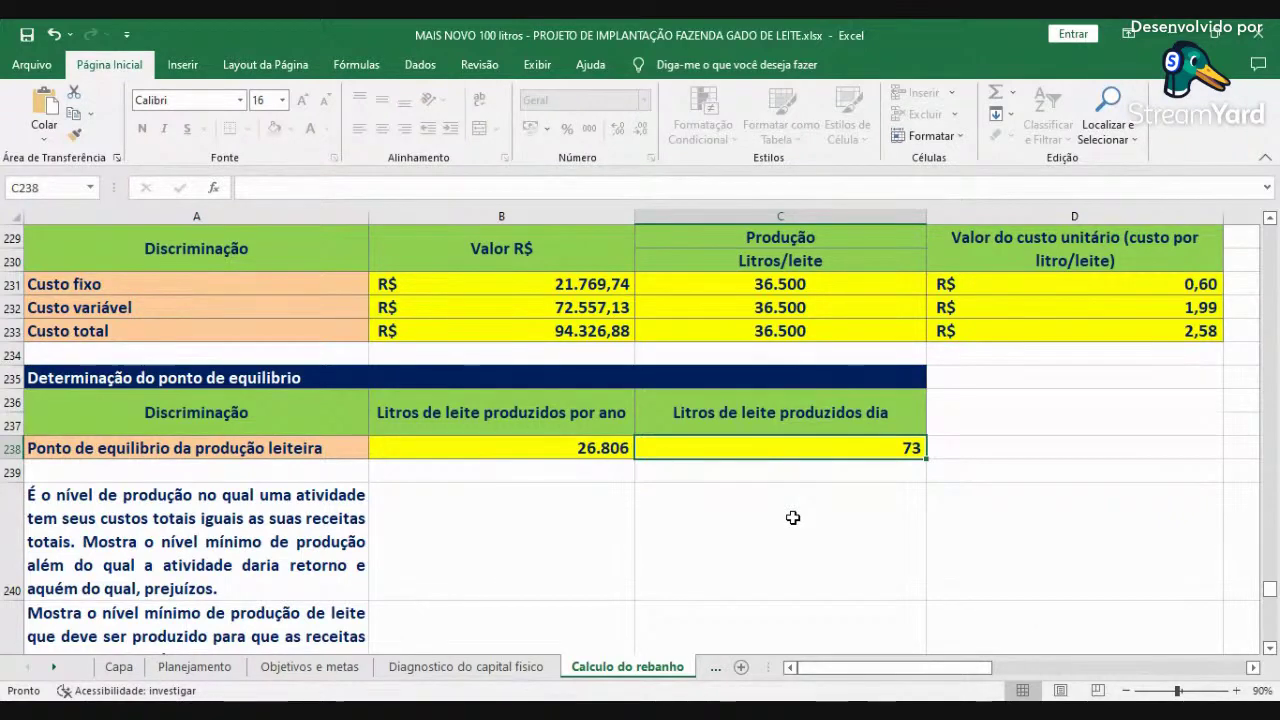
View the cost per litre of the Custo operacional efetivo and Custo operacional total.
click(1253, 667)
click(1253, 667)
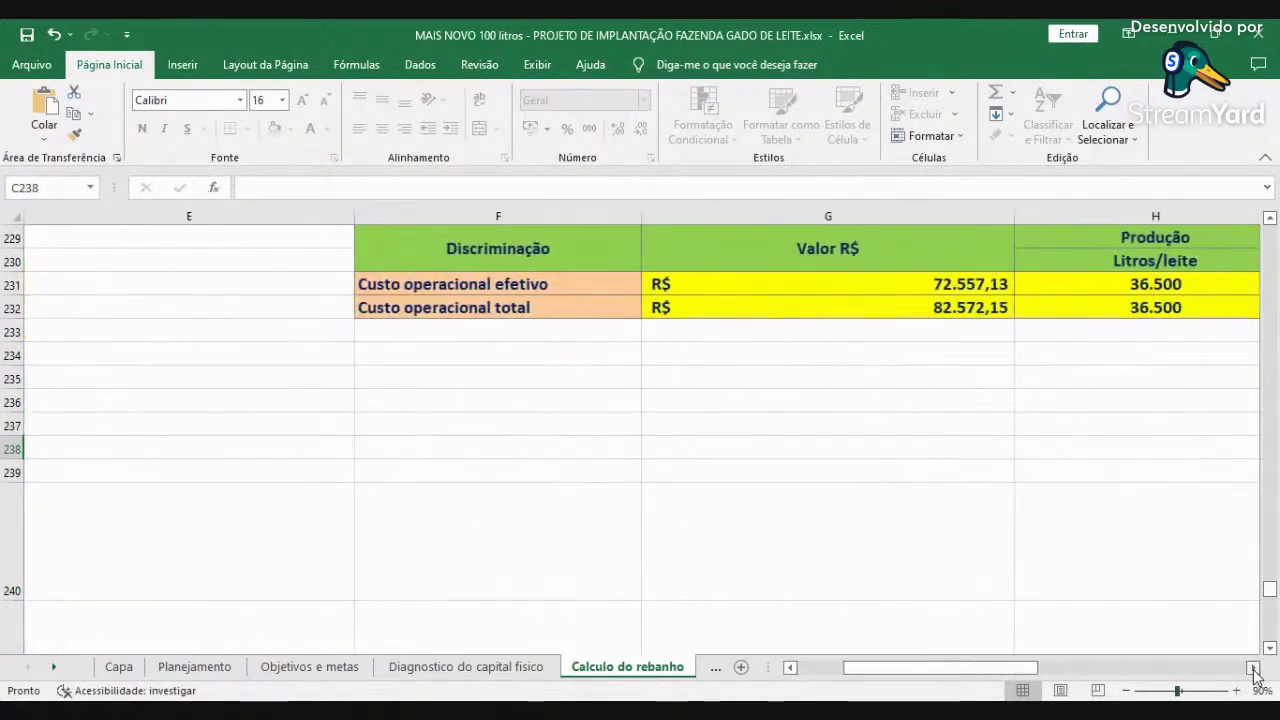
click(1253, 667)
click(1253, 667)
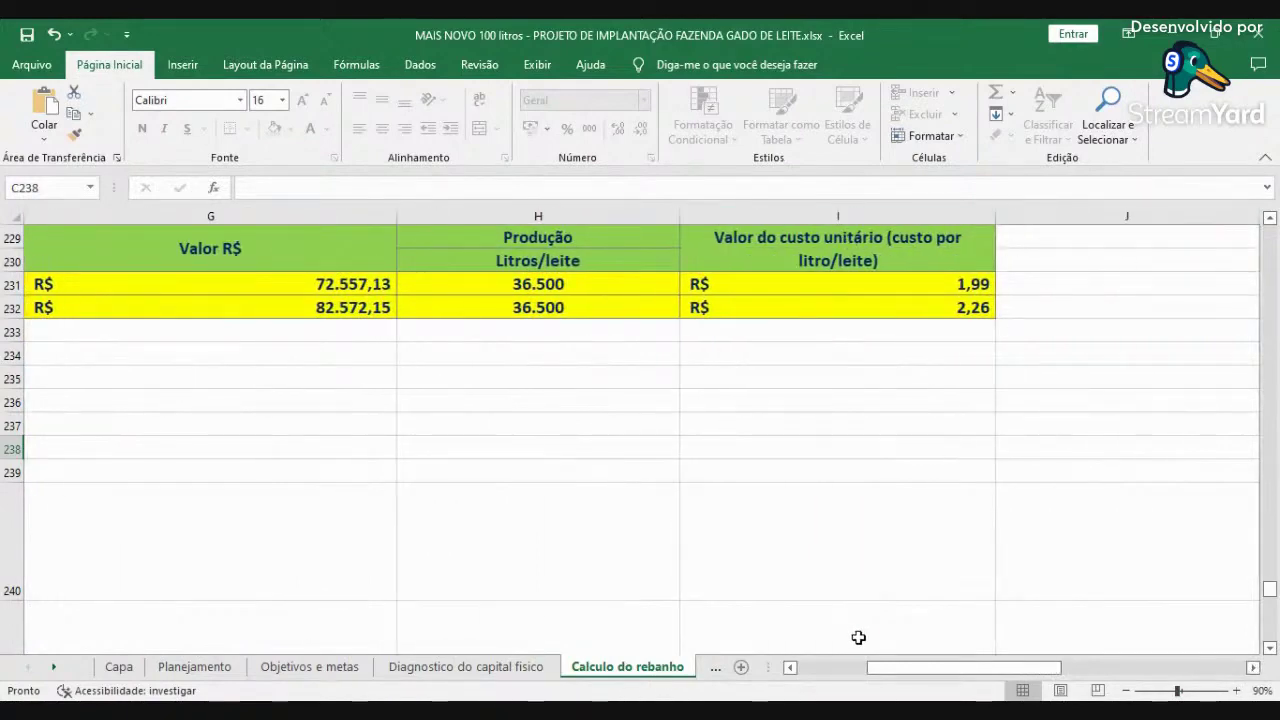
Examine the Margem bruta row from Receita bruta to the yearly and monthly gross margin.
click(810, 674)
scroll(852, 604, down, 4)
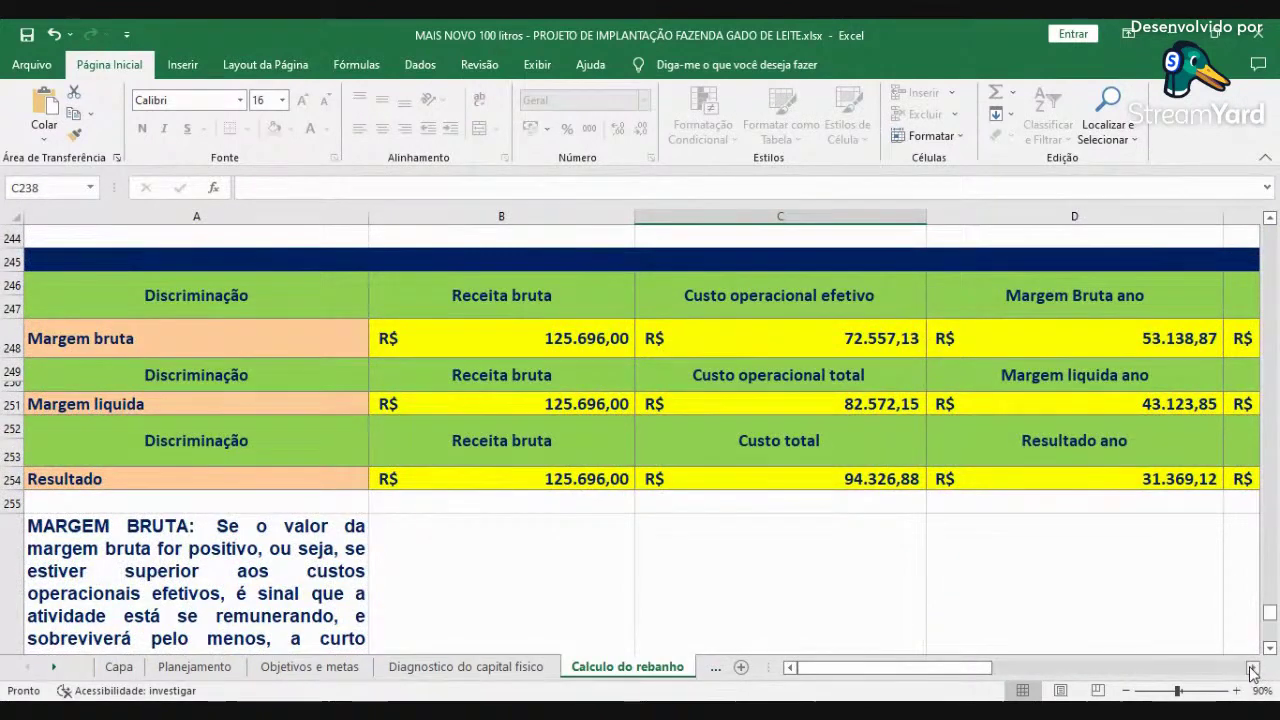
click(601, 344)
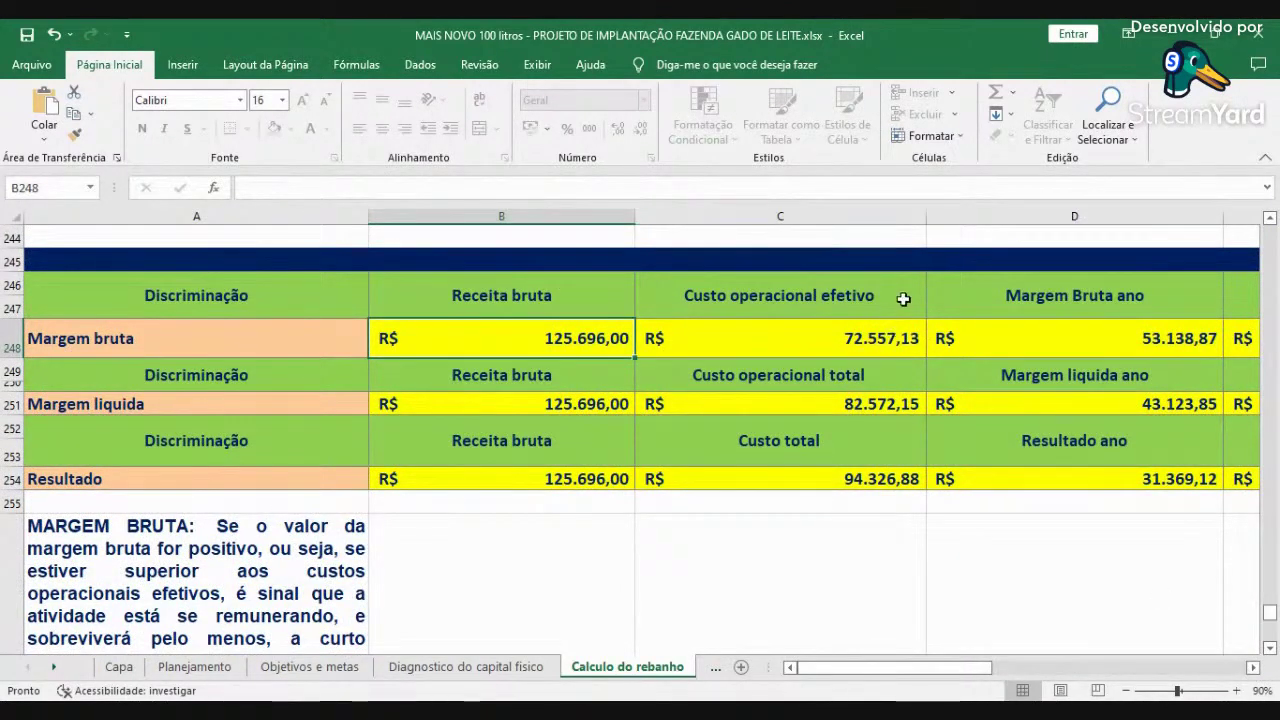
click(1252, 667)
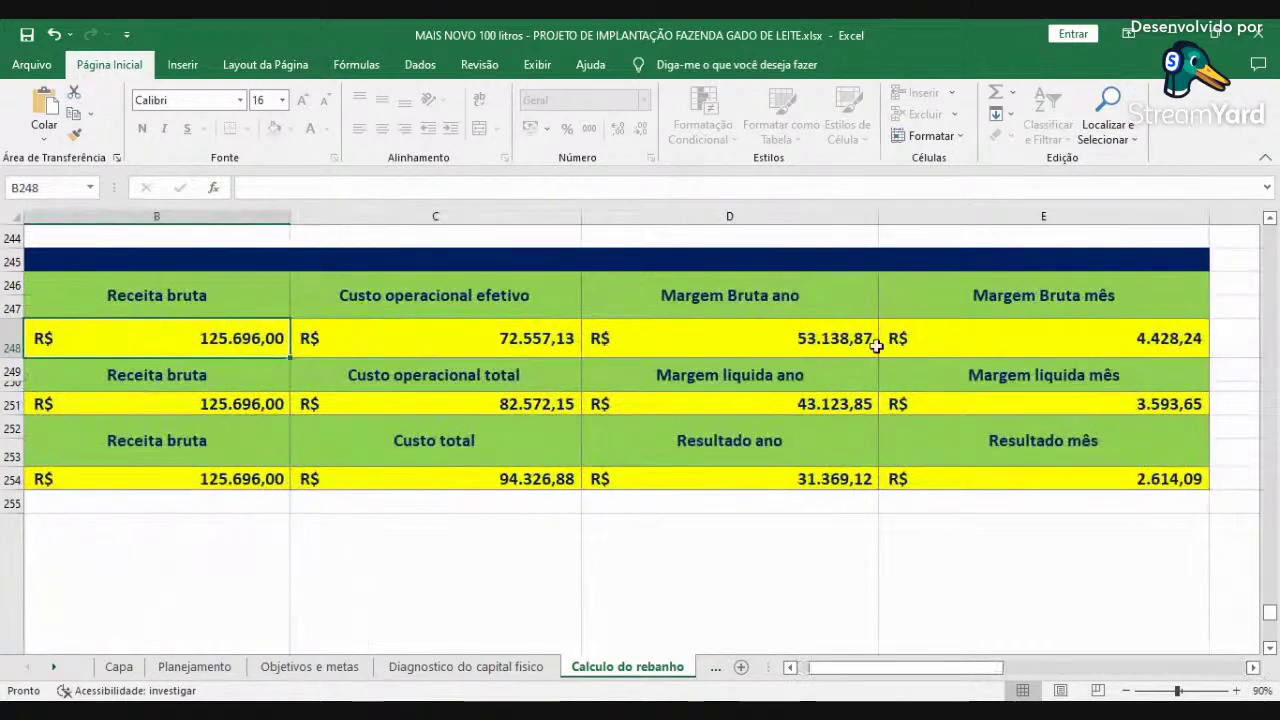
click(786, 334)
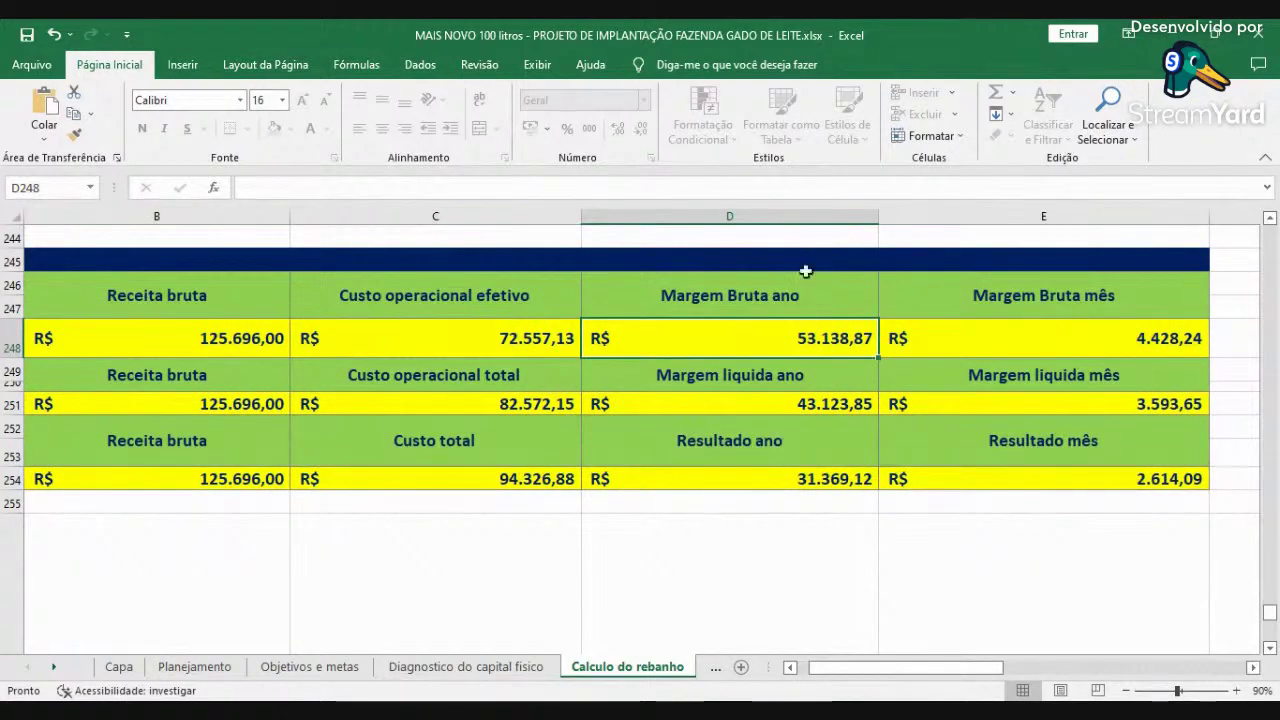
click(982, 346)
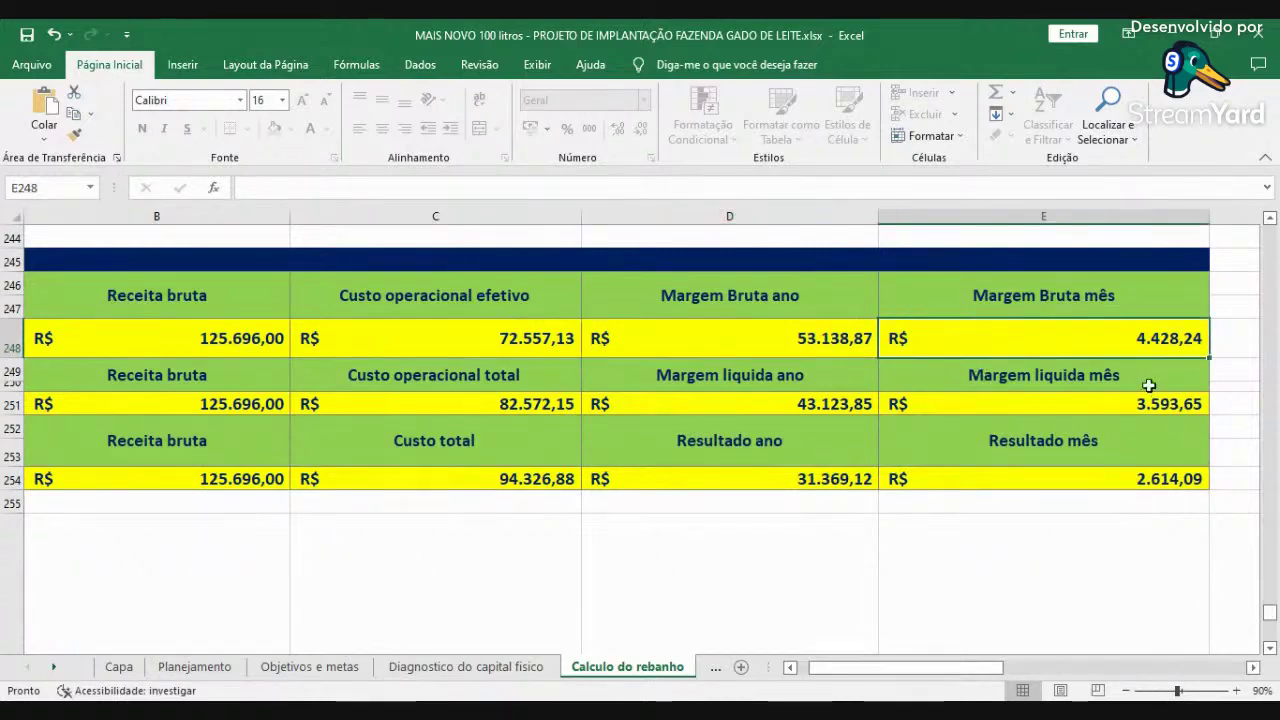
Examine the Margem liquida row, from Receita bruta and Custo operacional total to the yearly and monthly net margin.
click(798, 670)
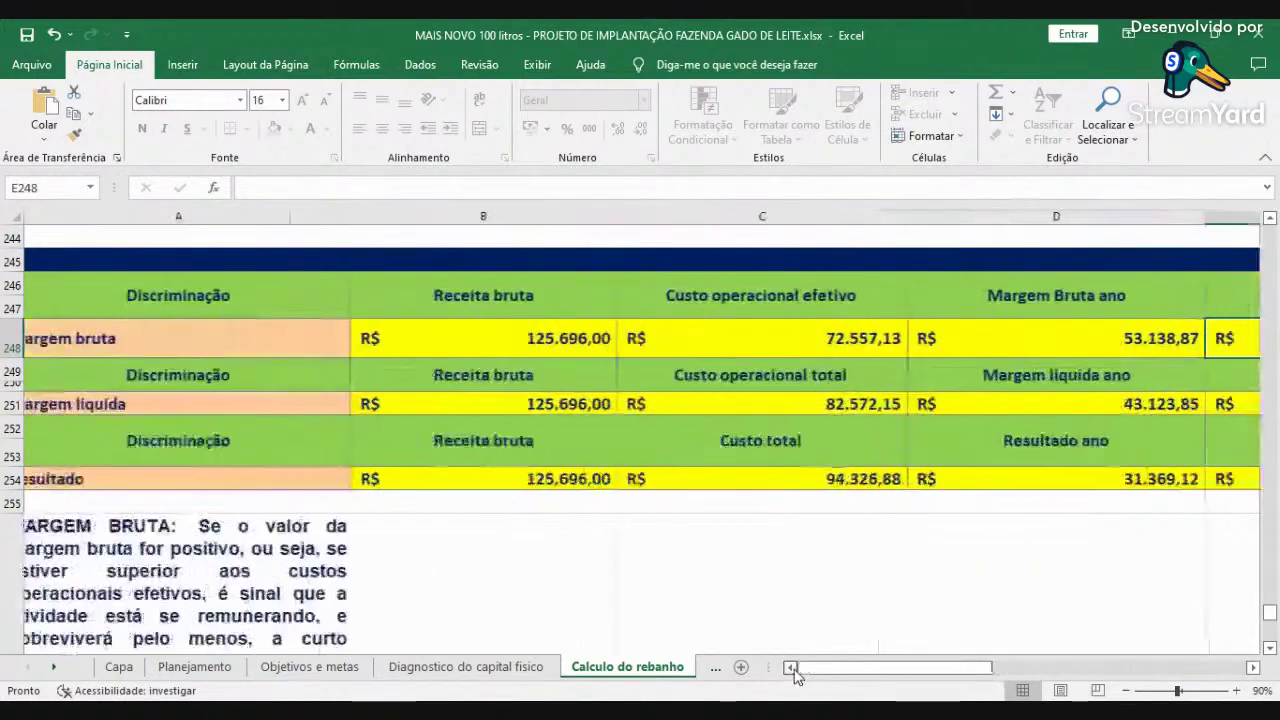
click(213, 377)
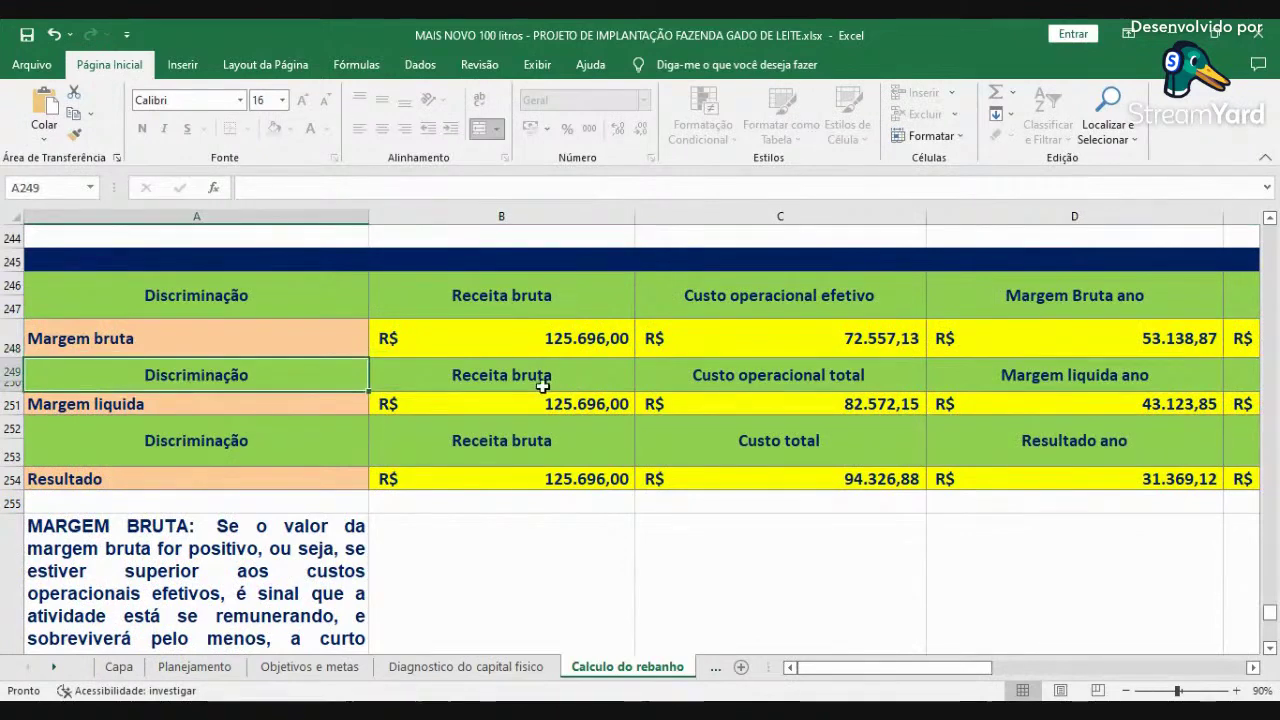
click(537, 376)
click(780, 385)
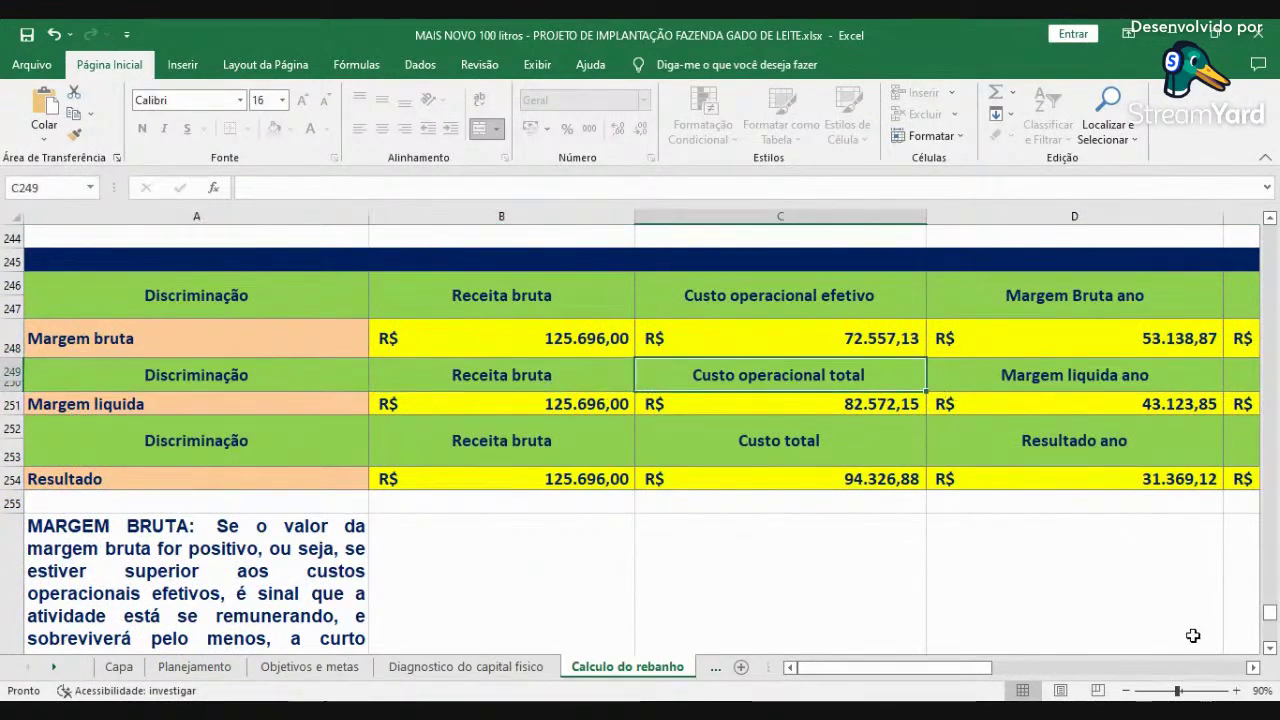
click(1253, 667)
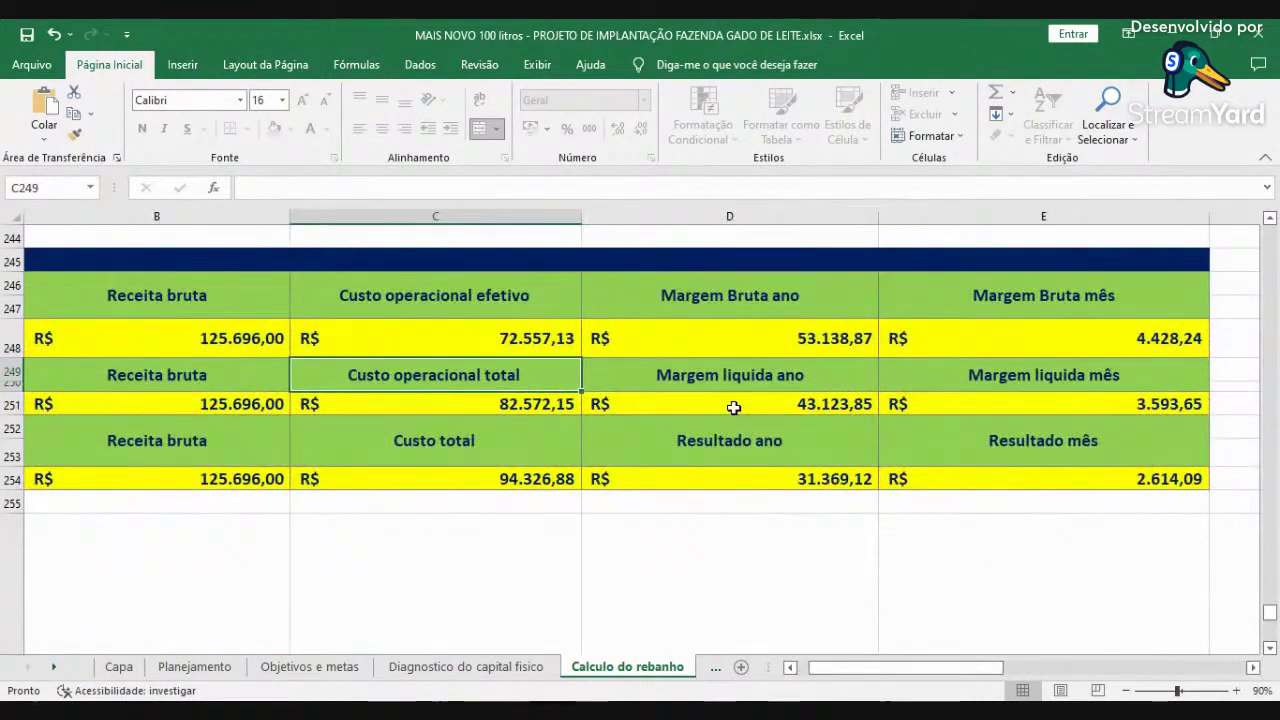
click(738, 404)
click(1056, 406)
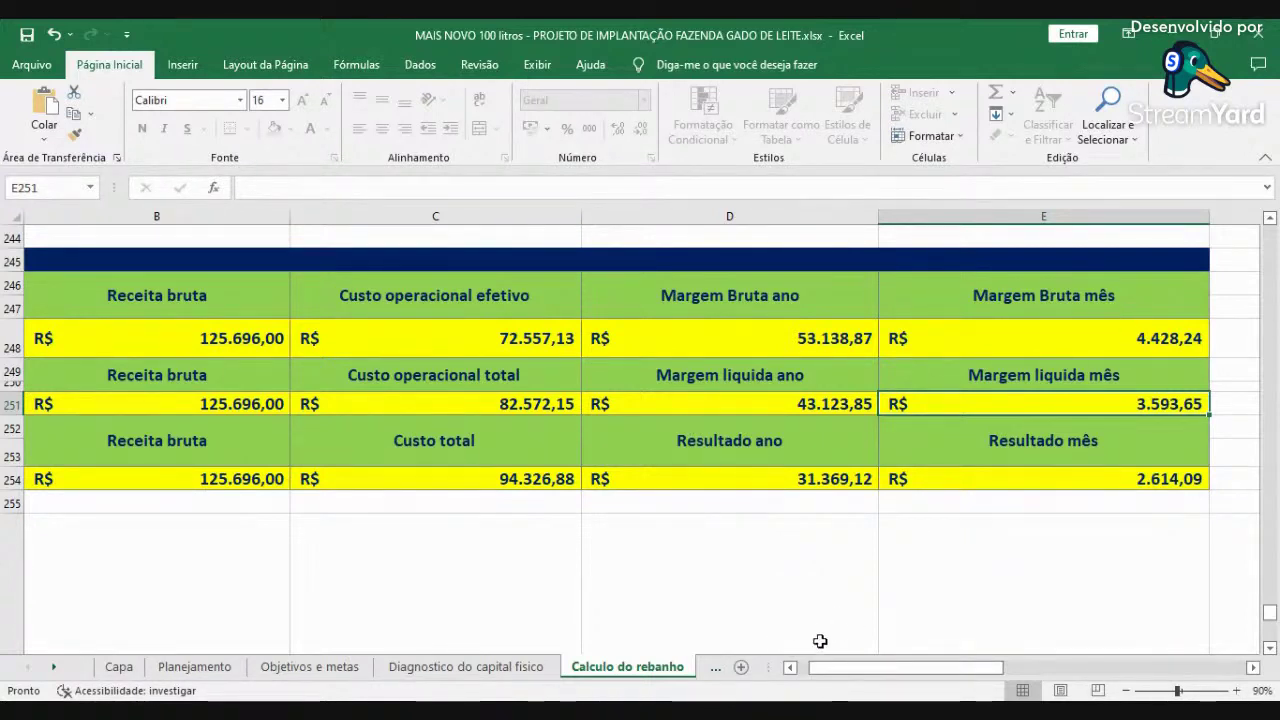
Examine the Resultado row from Receita bruta through Custo total to the monthly result.
drag(814, 672, 805, 672)
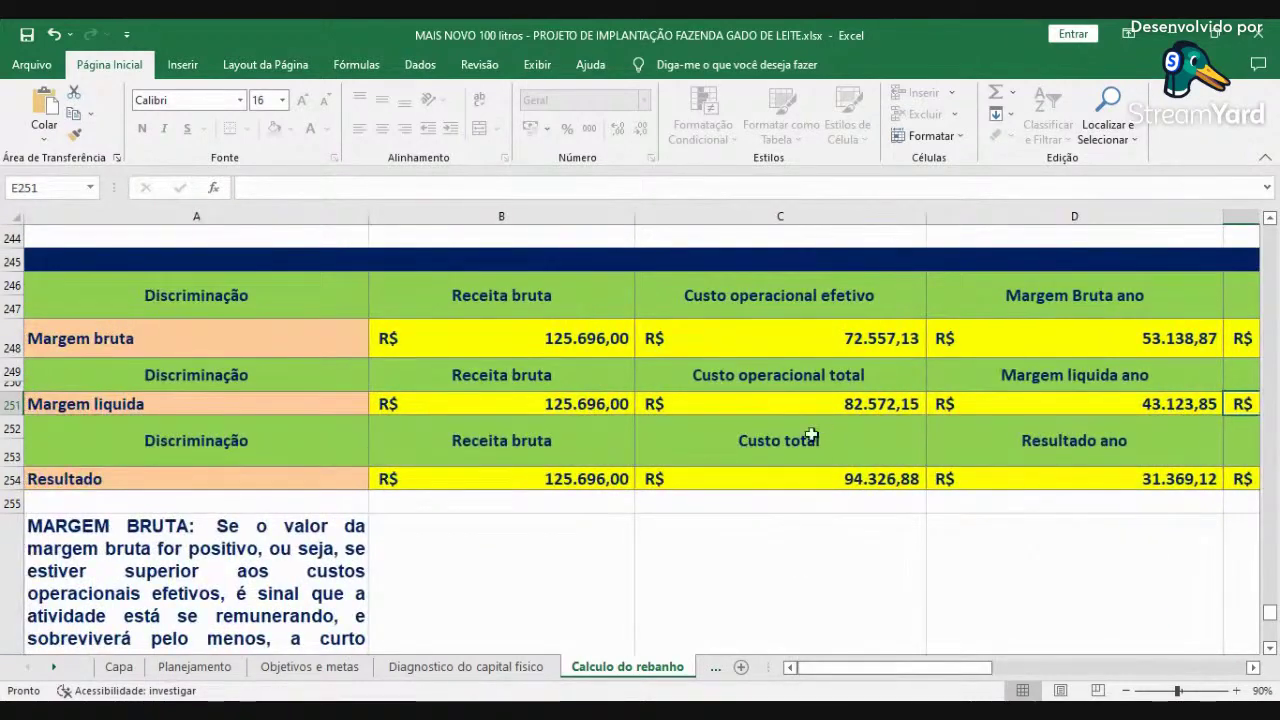
click(580, 475)
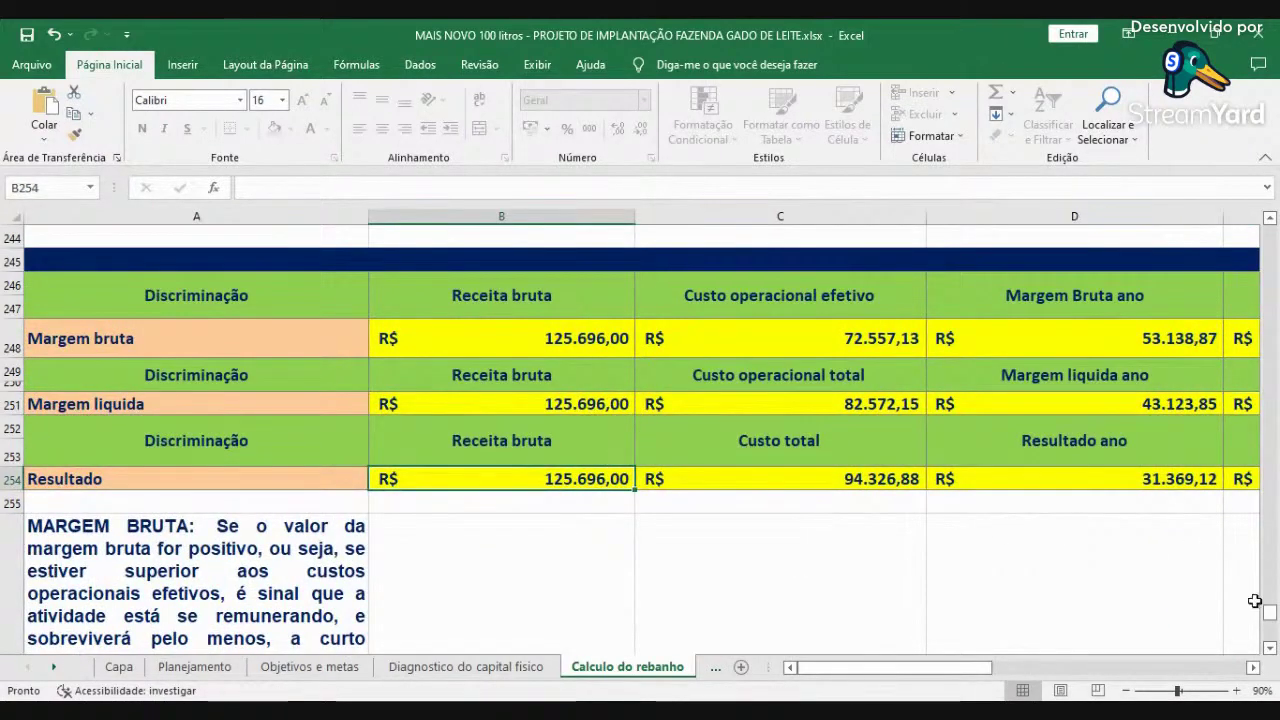
click(1253, 667)
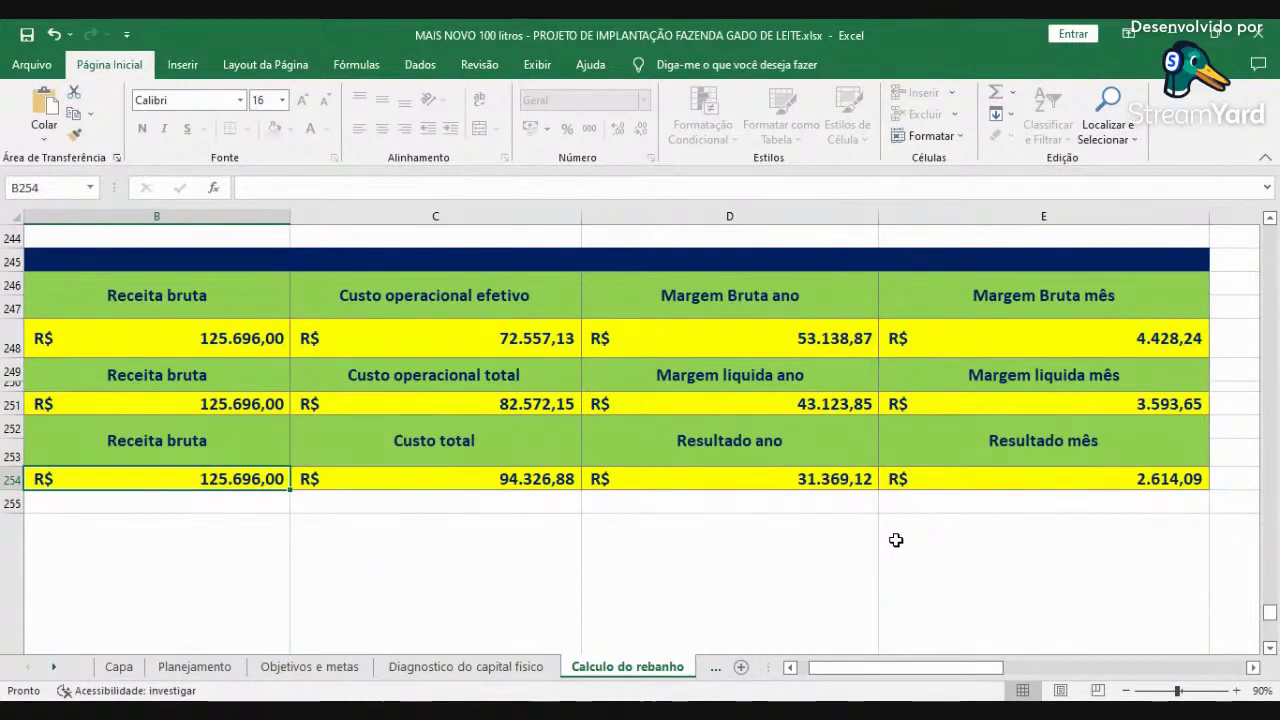
click(985, 474)
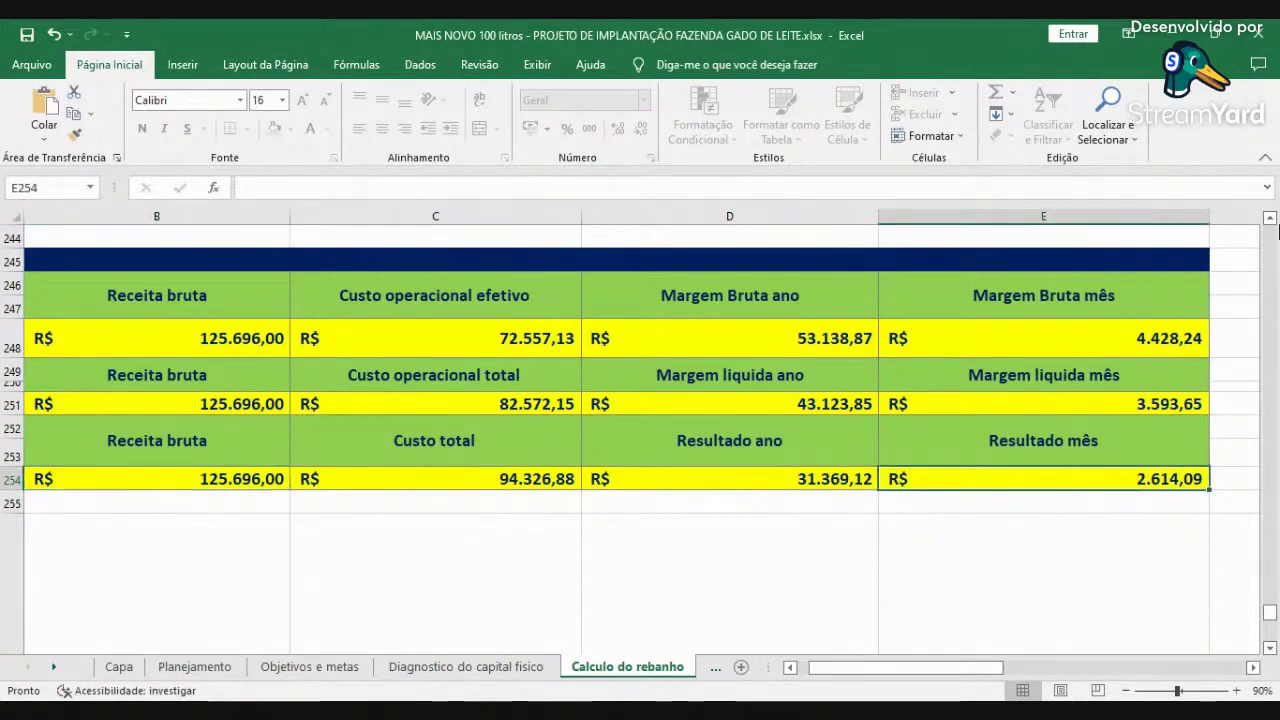
Check the monthly Margem Bruta value and return to the beginning of the Calculo do rebanho sheet.
click(1095, 350)
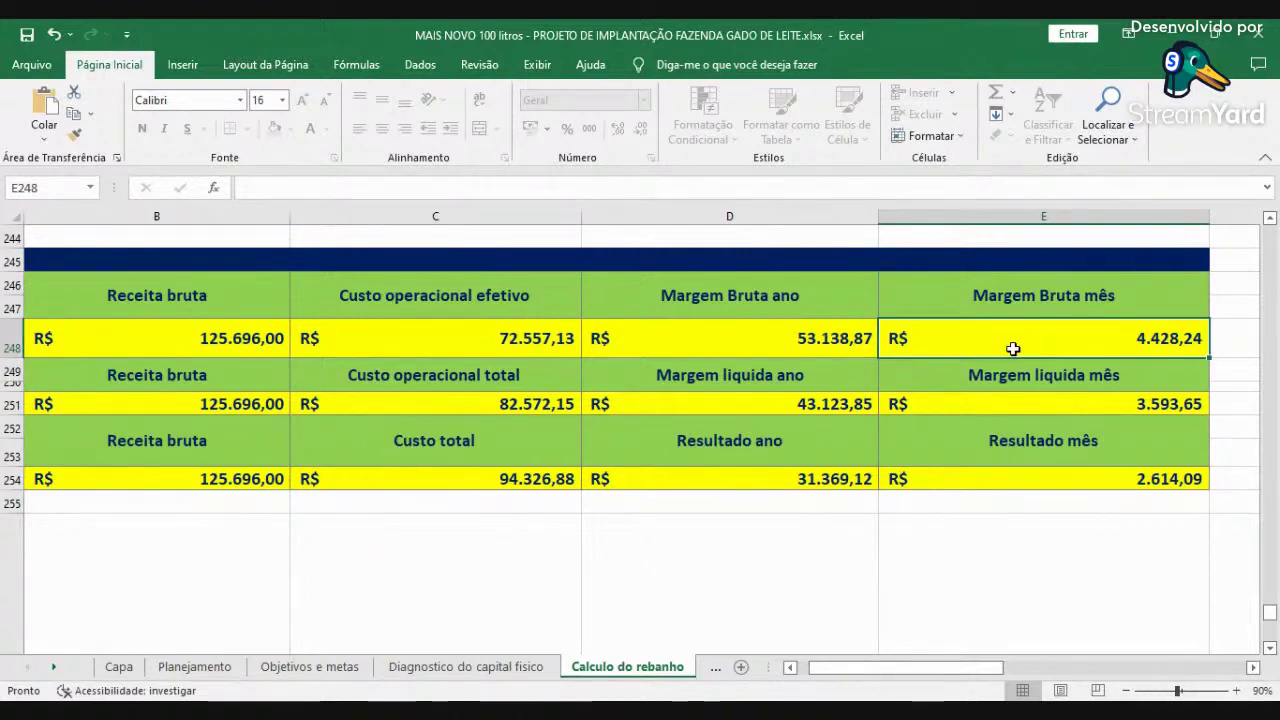
click(796, 668)
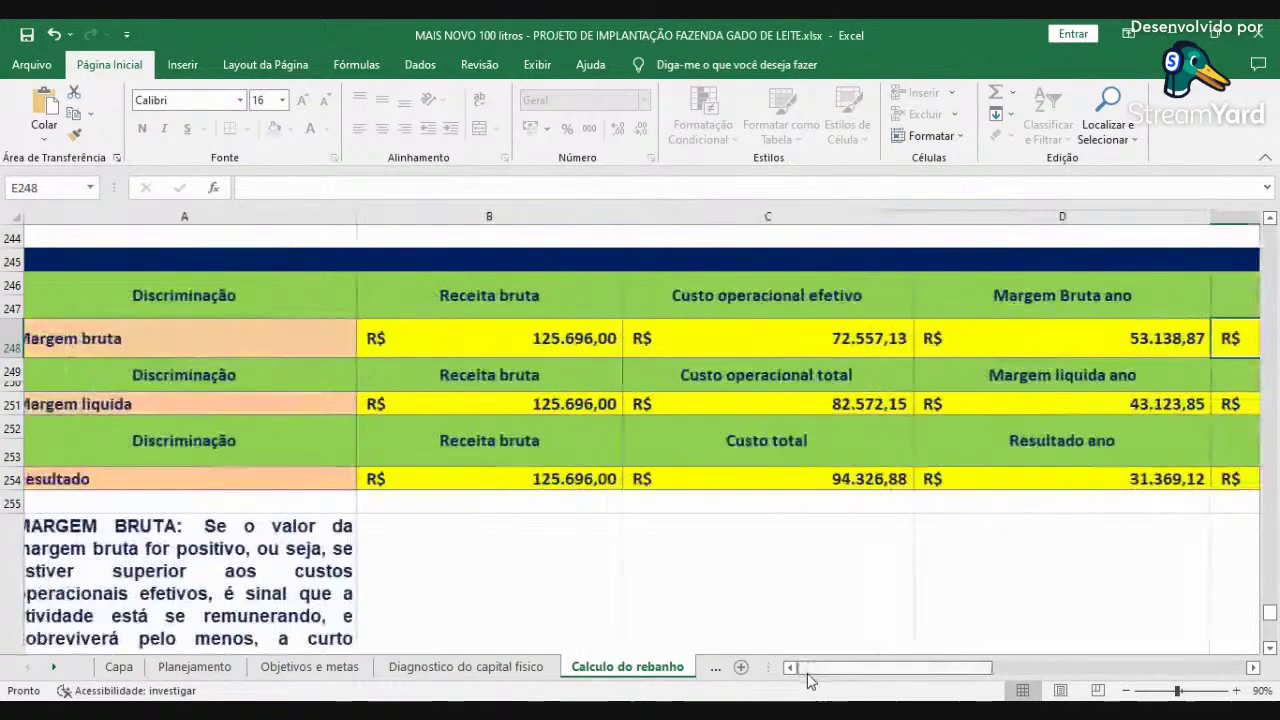
scroll(654, 524, up, 20)
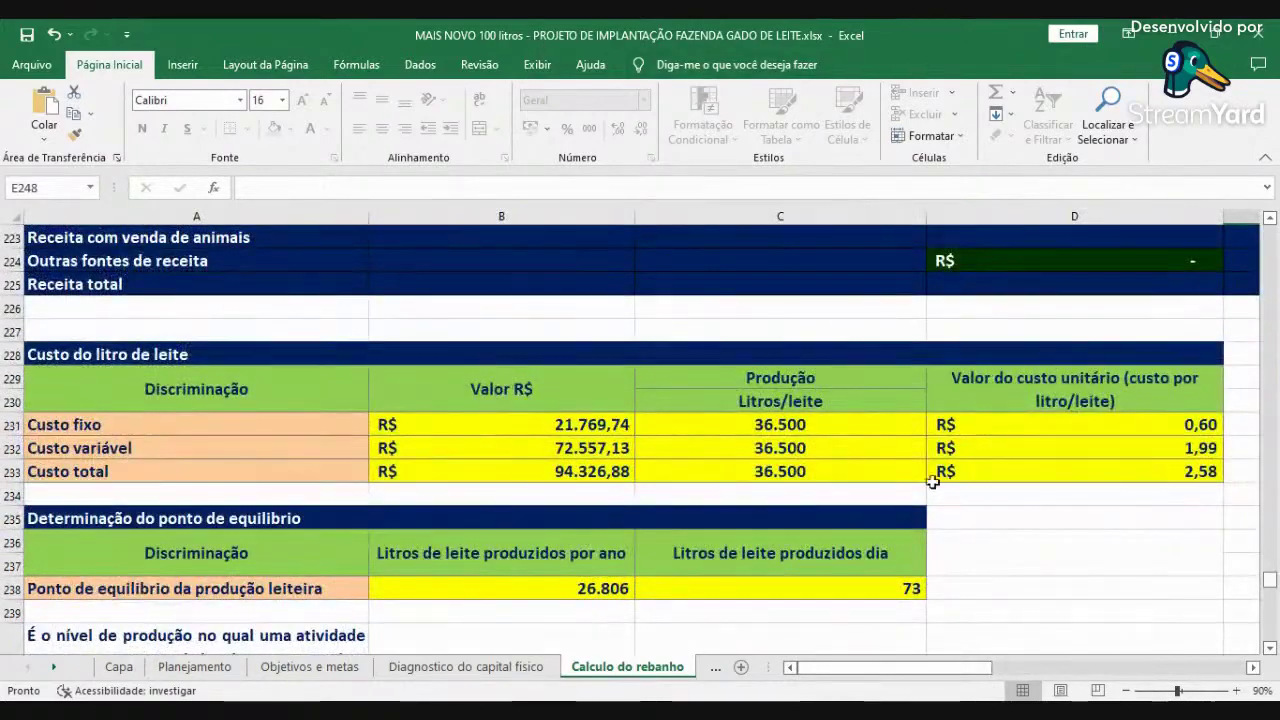
scroll(787, 514, up, 20)
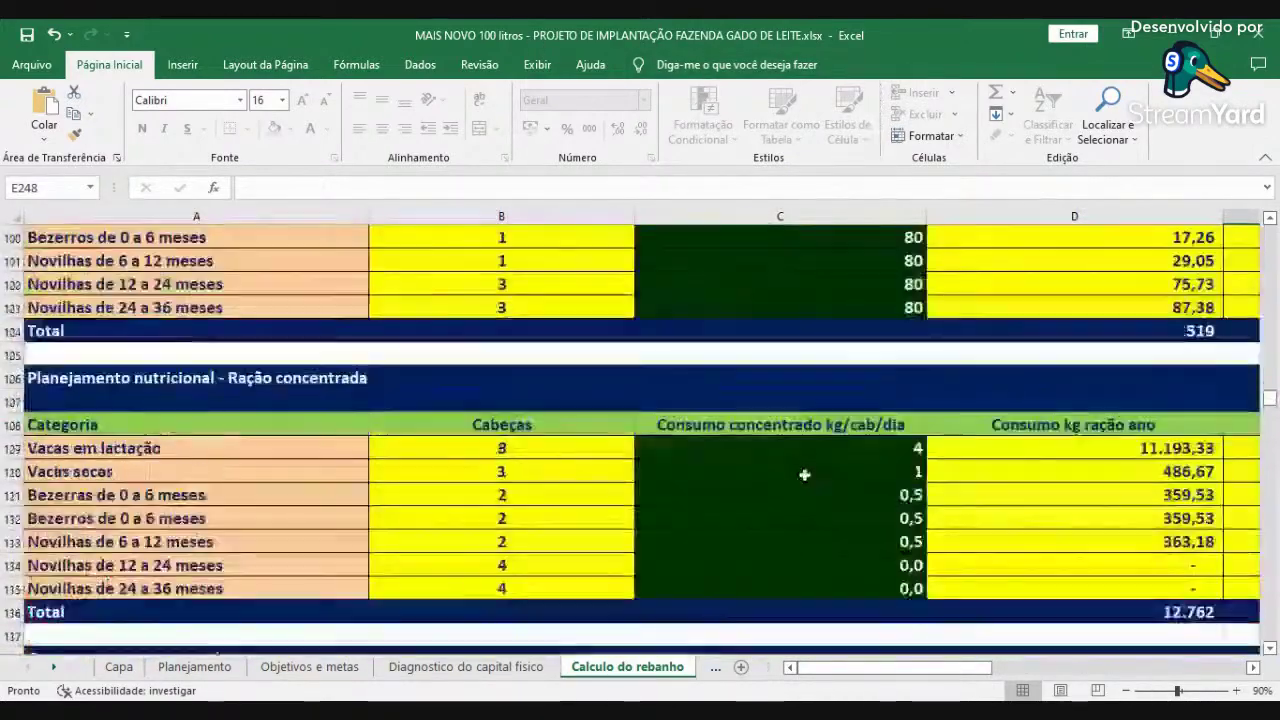
scroll(802, 476, up, 20)
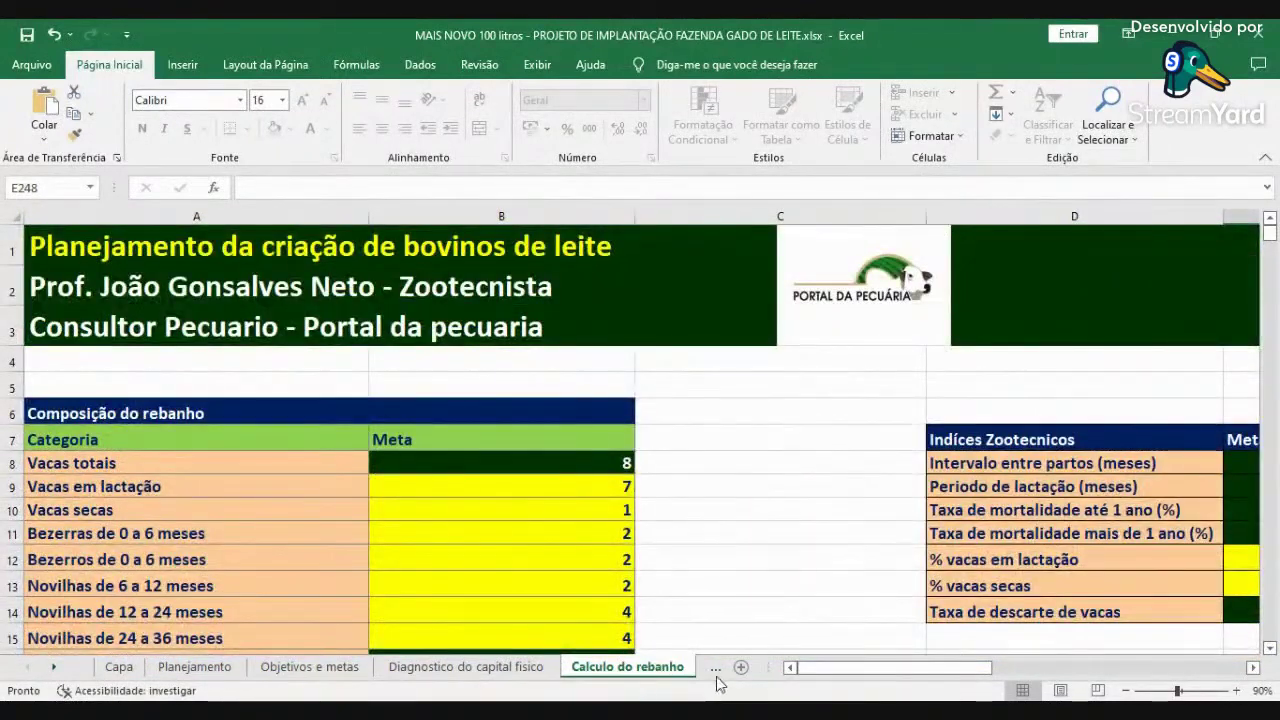
Examine the Dimensionamento dos piquetes sheet, from rotational grazing and the feeding area to the mineral and roughage troughs and Bebedouros.
click(714, 669)
click(712, 671)
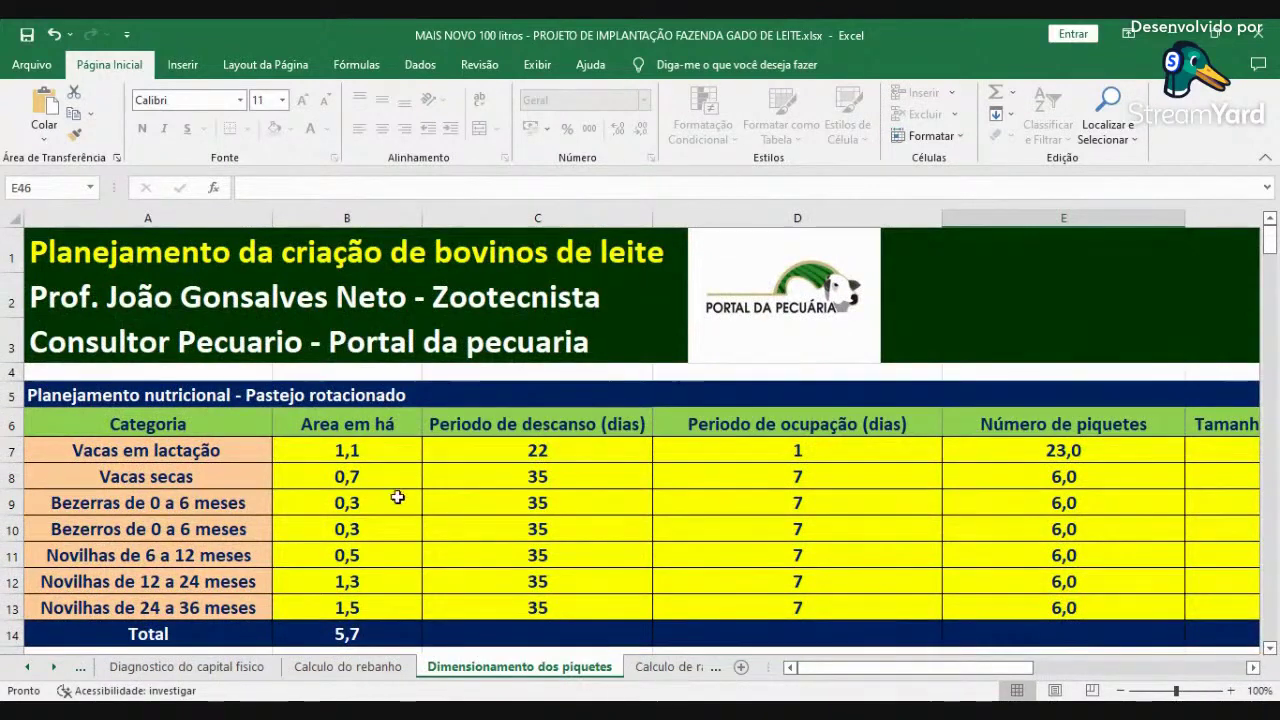
scroll(677, 530, down, 3)
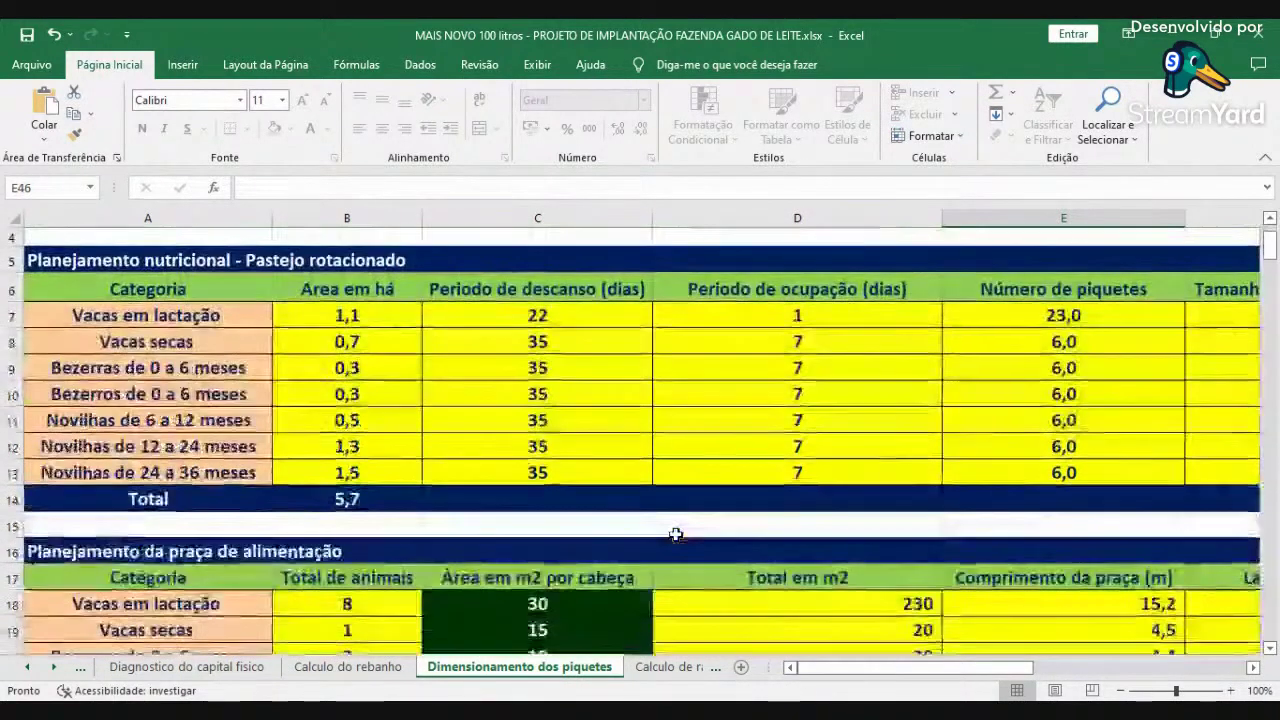
scroll(672, 537, up, 3)
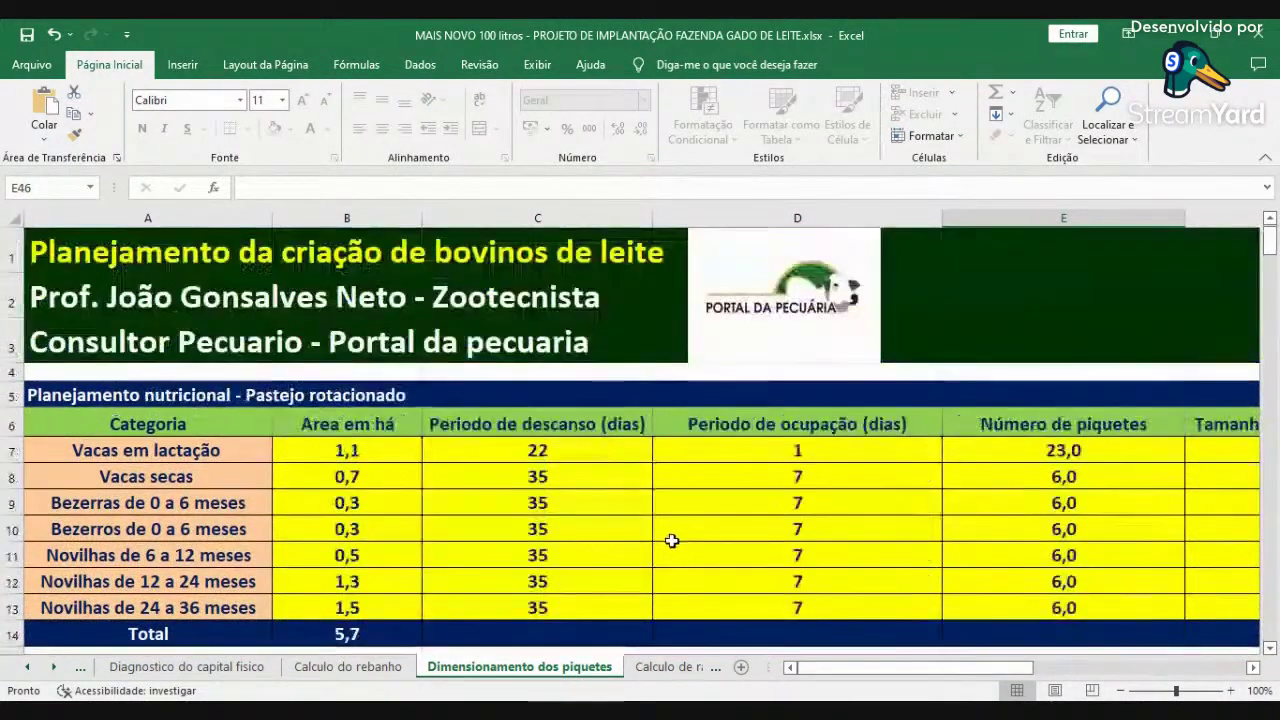
scroll(670, 520, down, 5)
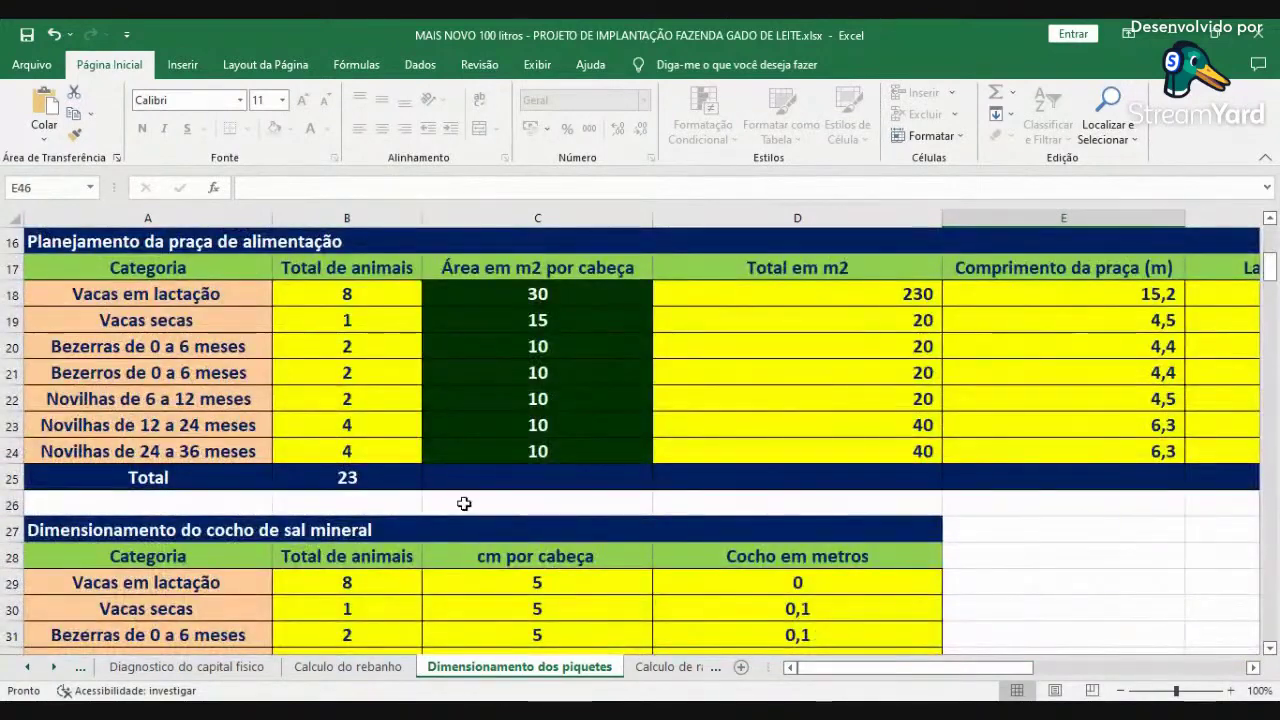
scroll(485, 505, down, 2)
scroll(514, 360, down, 4)
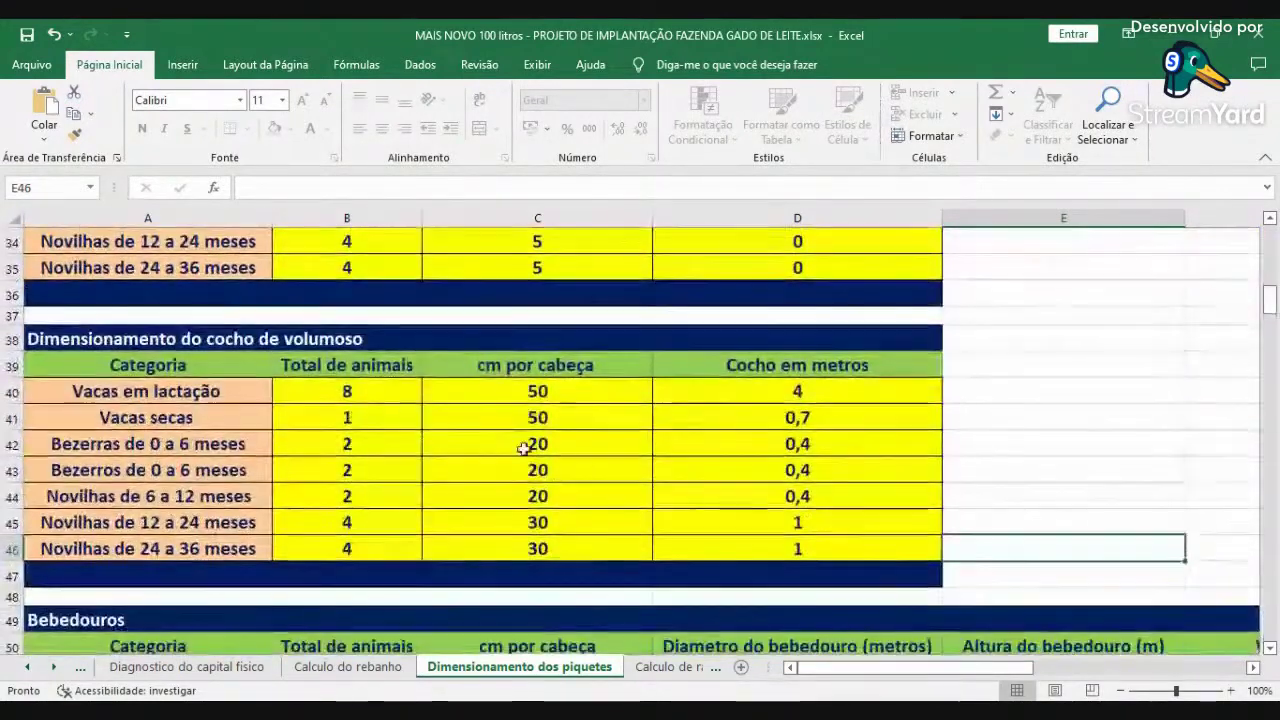
scroll(457, 500, down, 3)
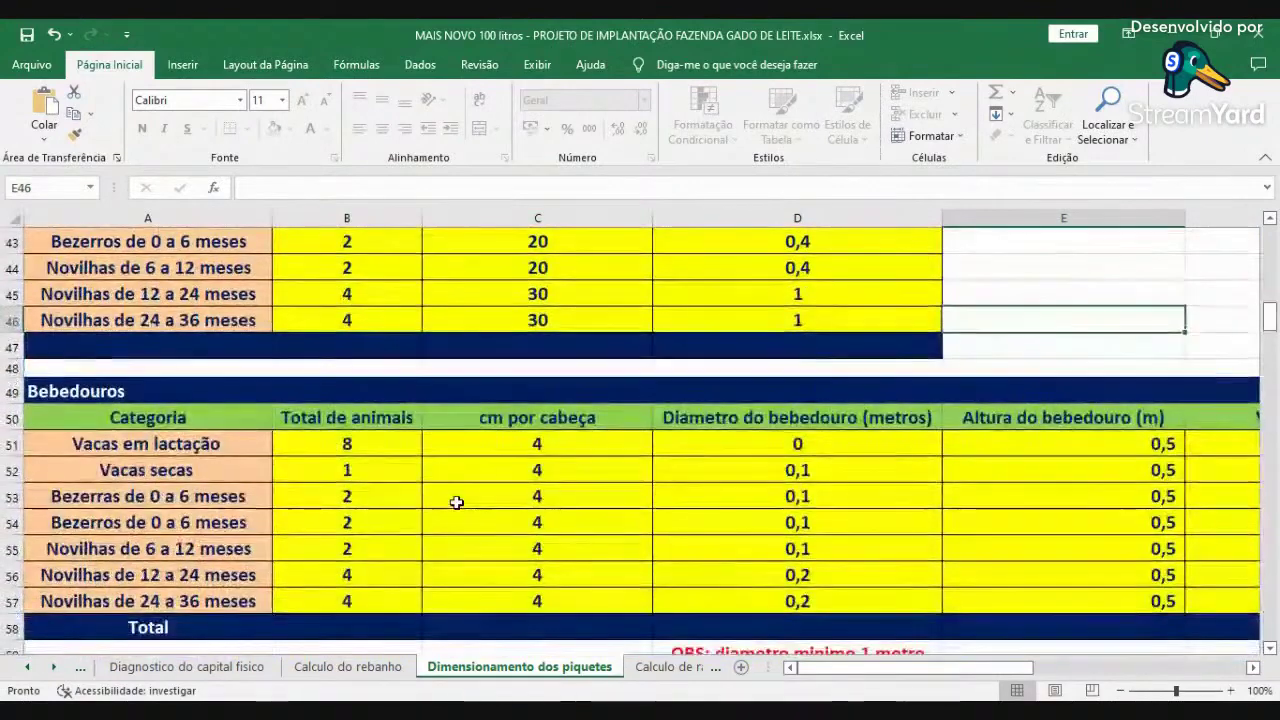
scroll(477, 458, down, 3)
scroll(477, 458, up, 17)
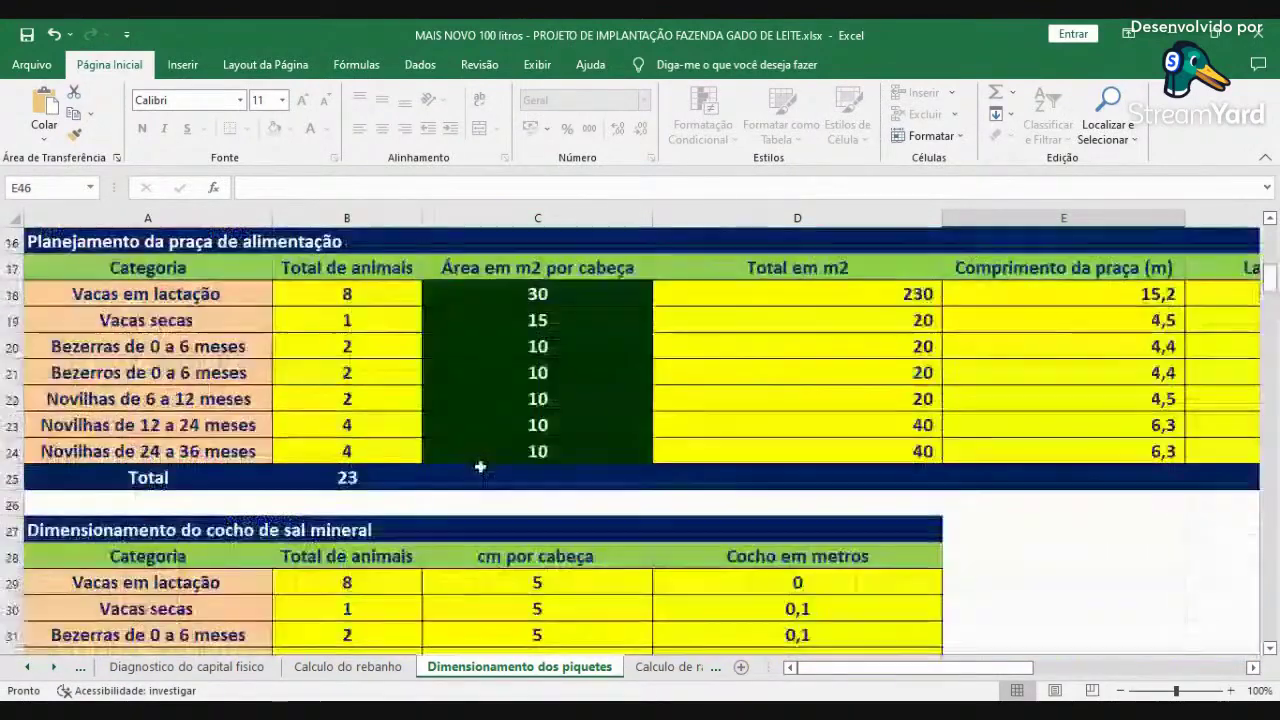
View the ration sheets for bezerras and vacas, followed by the Suplementação mineral and Núcleo mineral leite sheets.
click(674, 666)
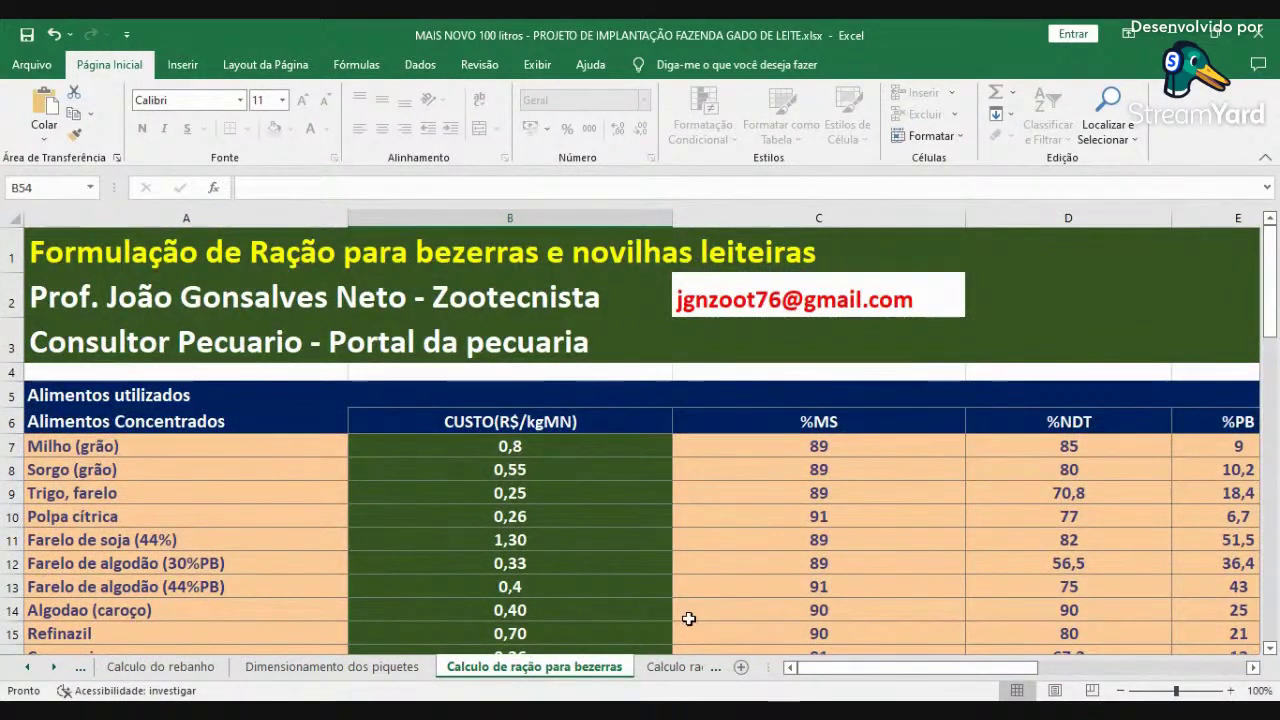
click(675, 666)
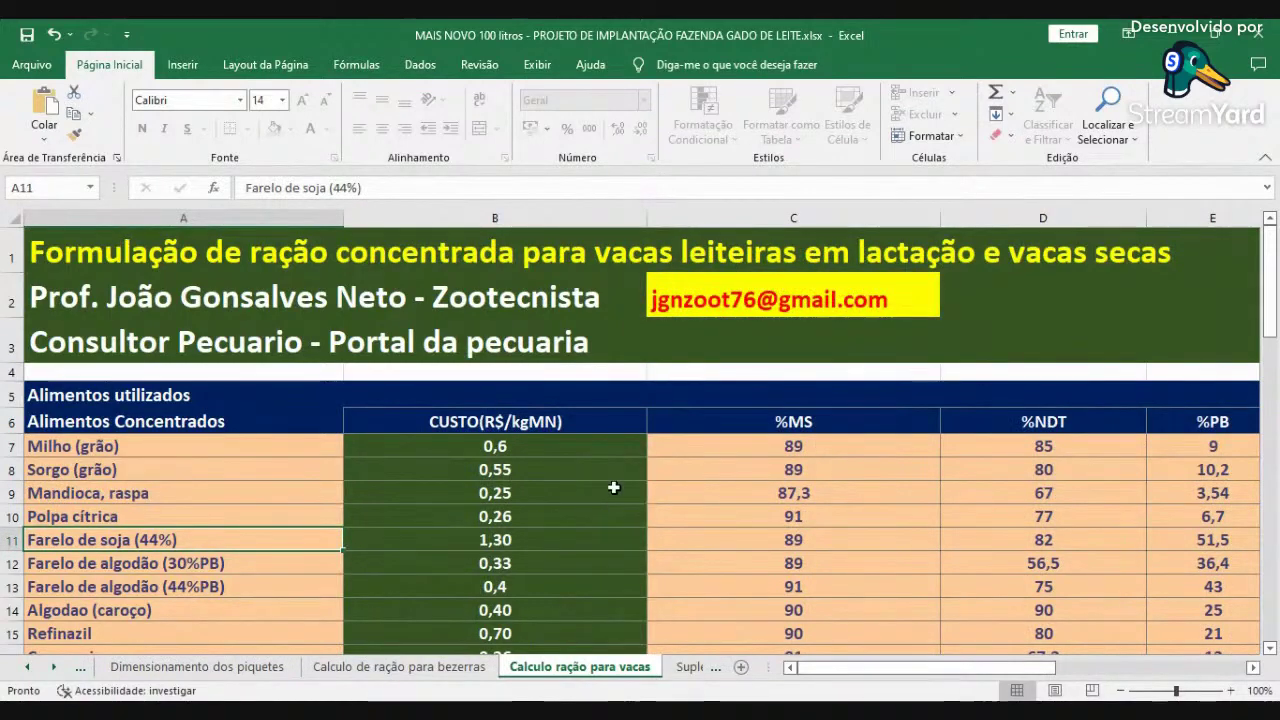
click(690, 666)
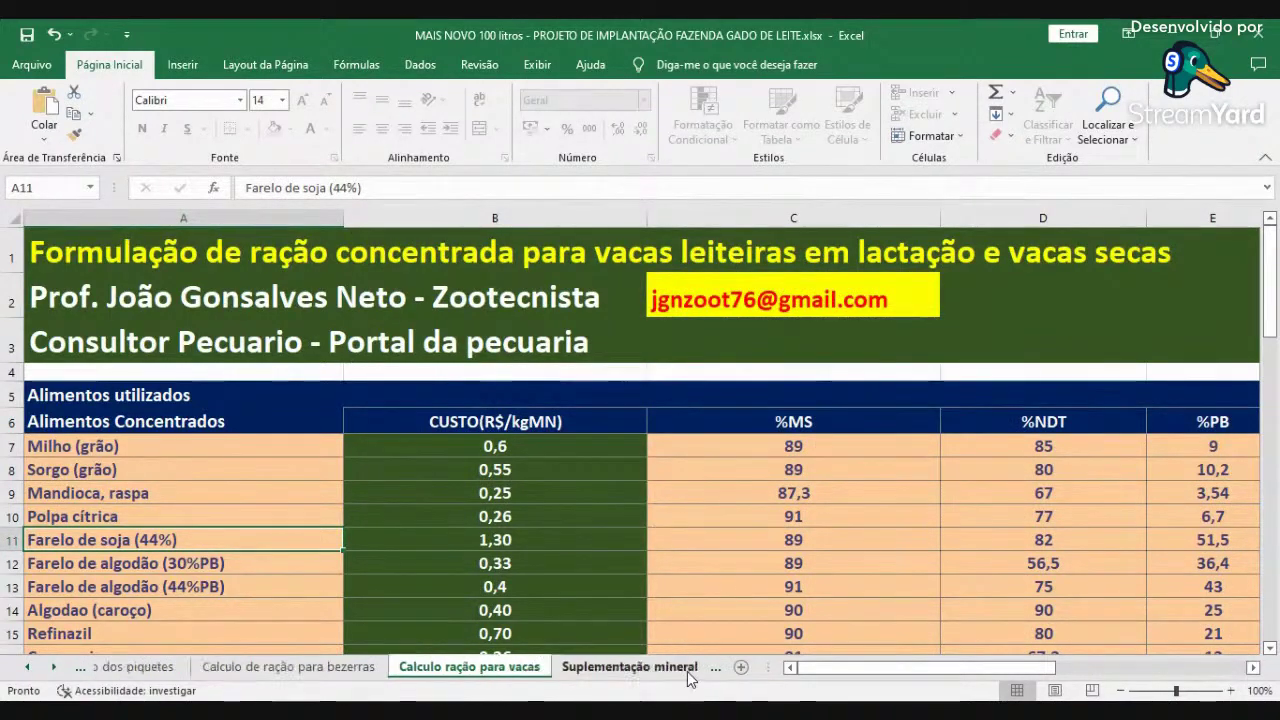
click(423, 468)
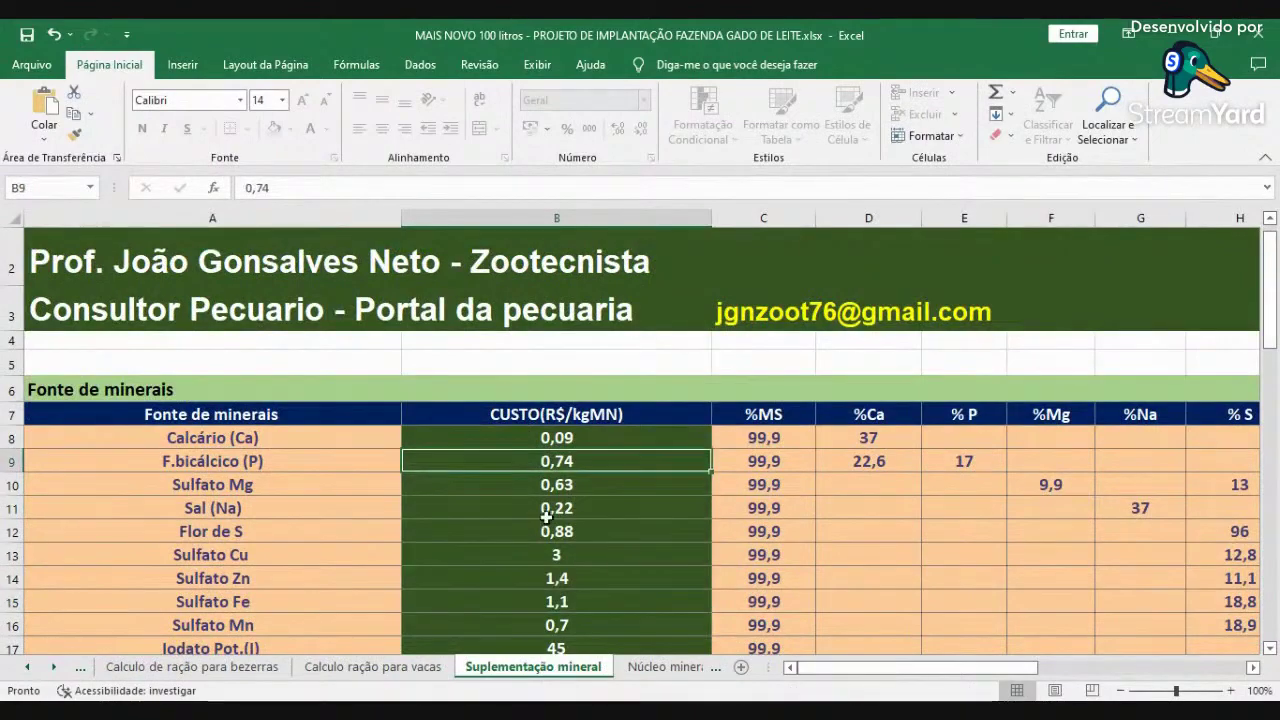
click(662, 668)
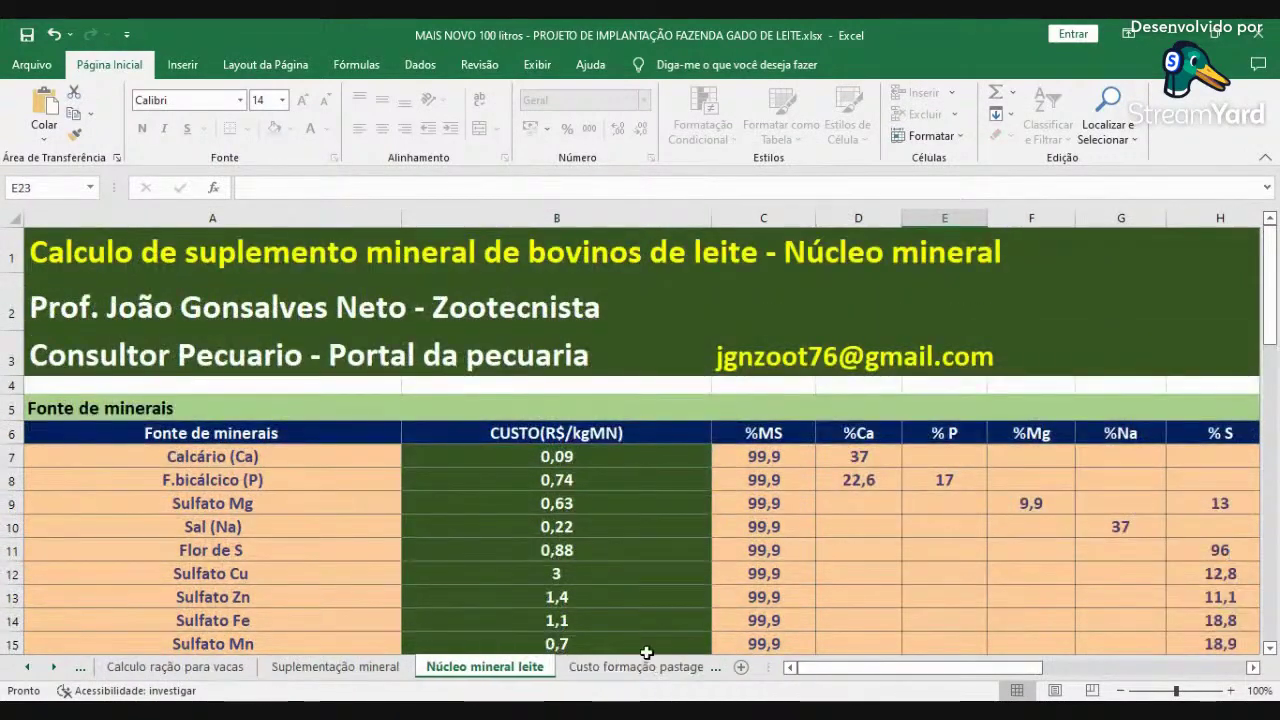
Review the cost sheets for both pasture formations, capim elefante and cerca eletrica, ending with the Investimento sheet.
click(640, 667)
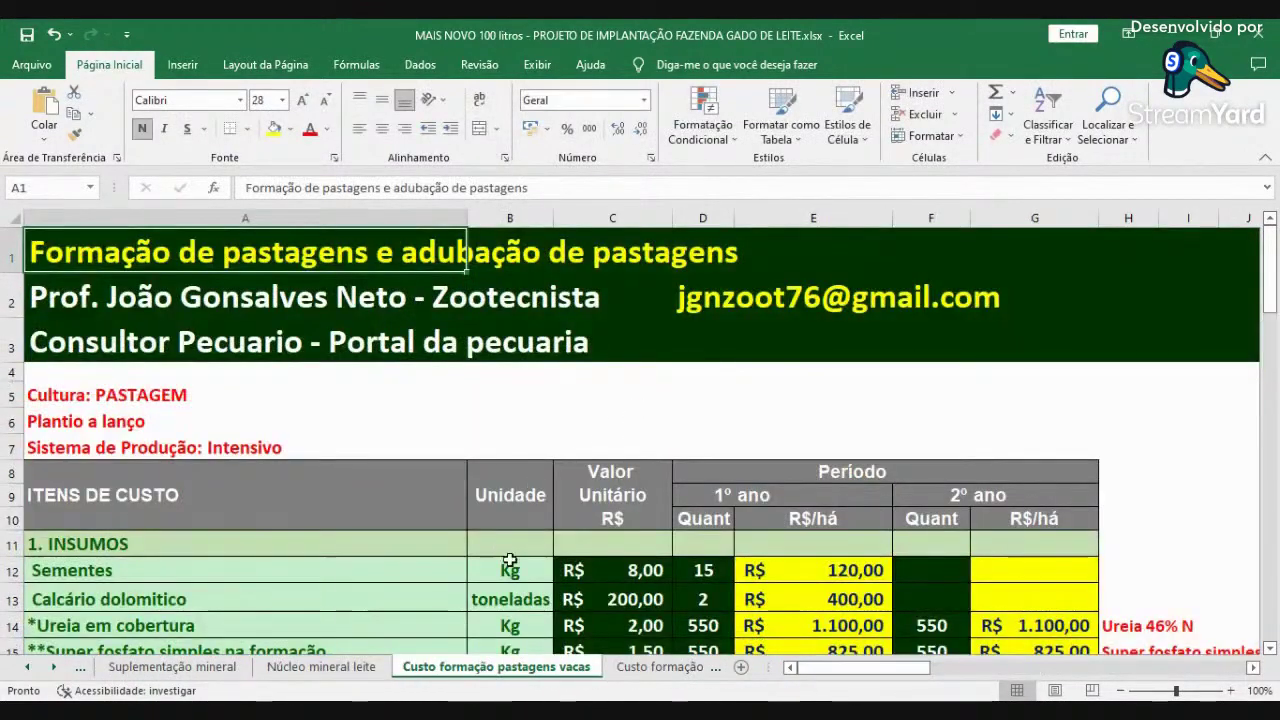
scroll(510, 562, down, 6)
scroll(508, 578, up, 6)
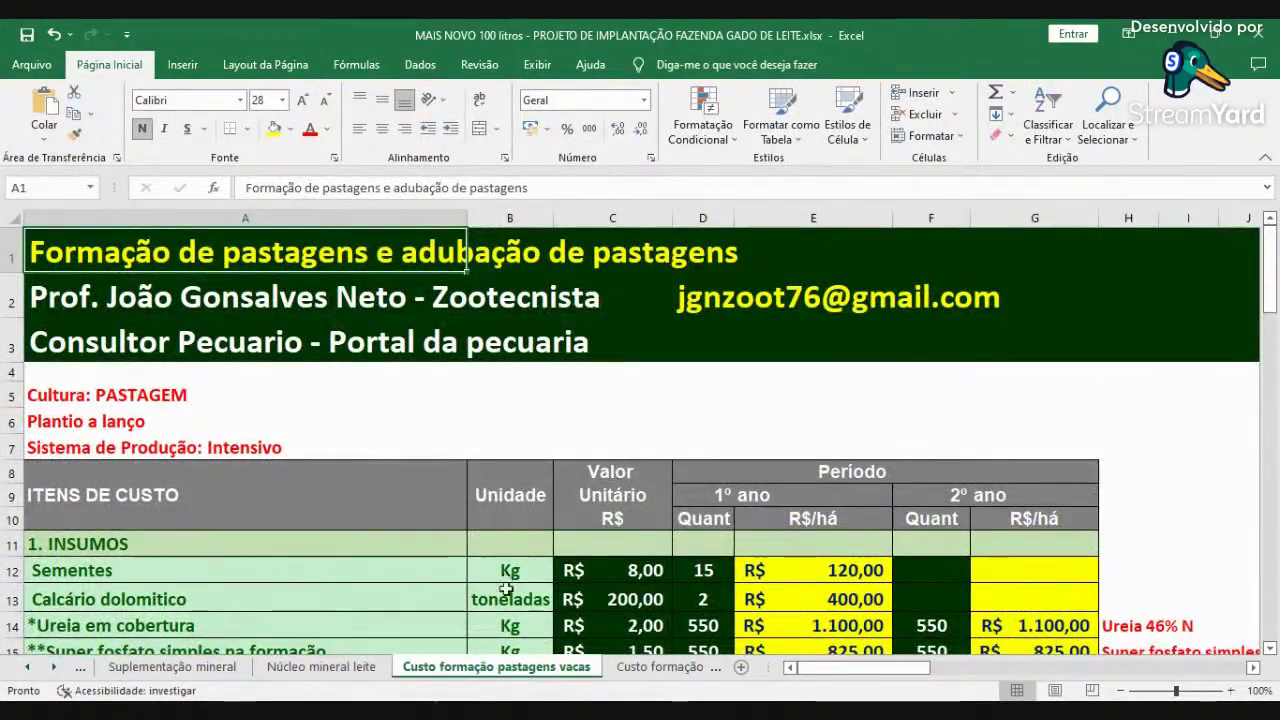
click(636, 667)
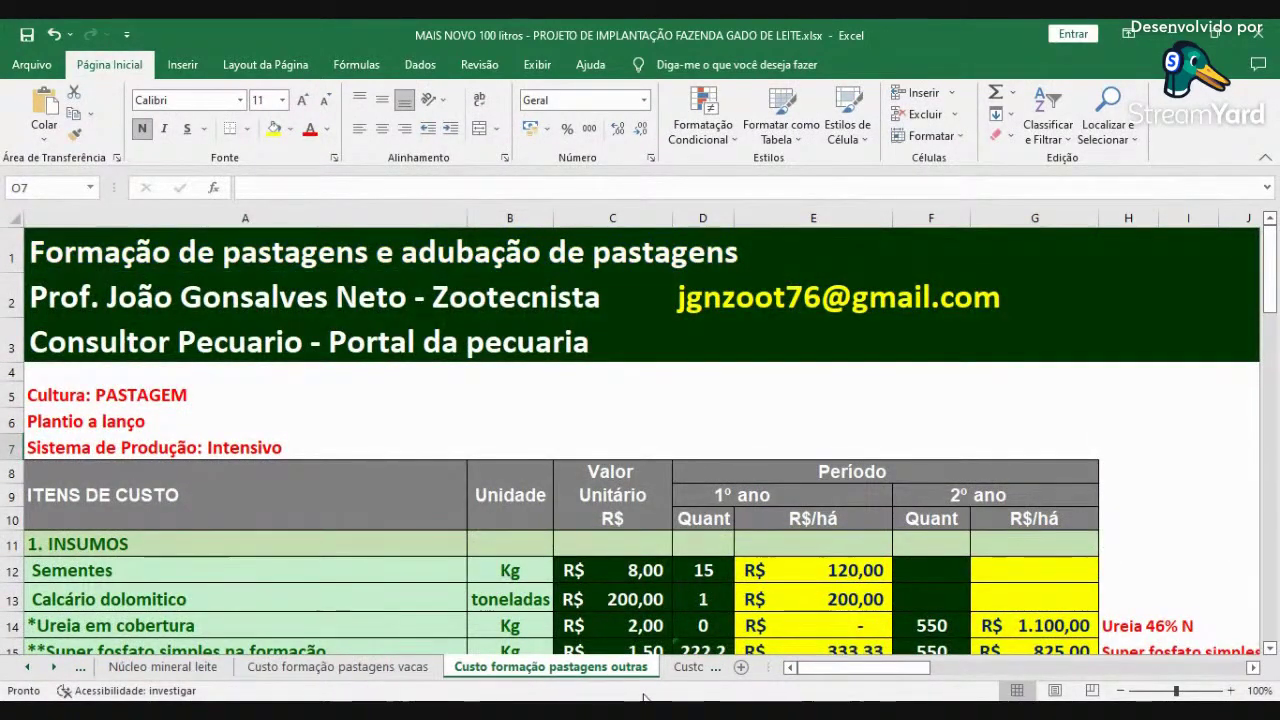
click(686, 667)
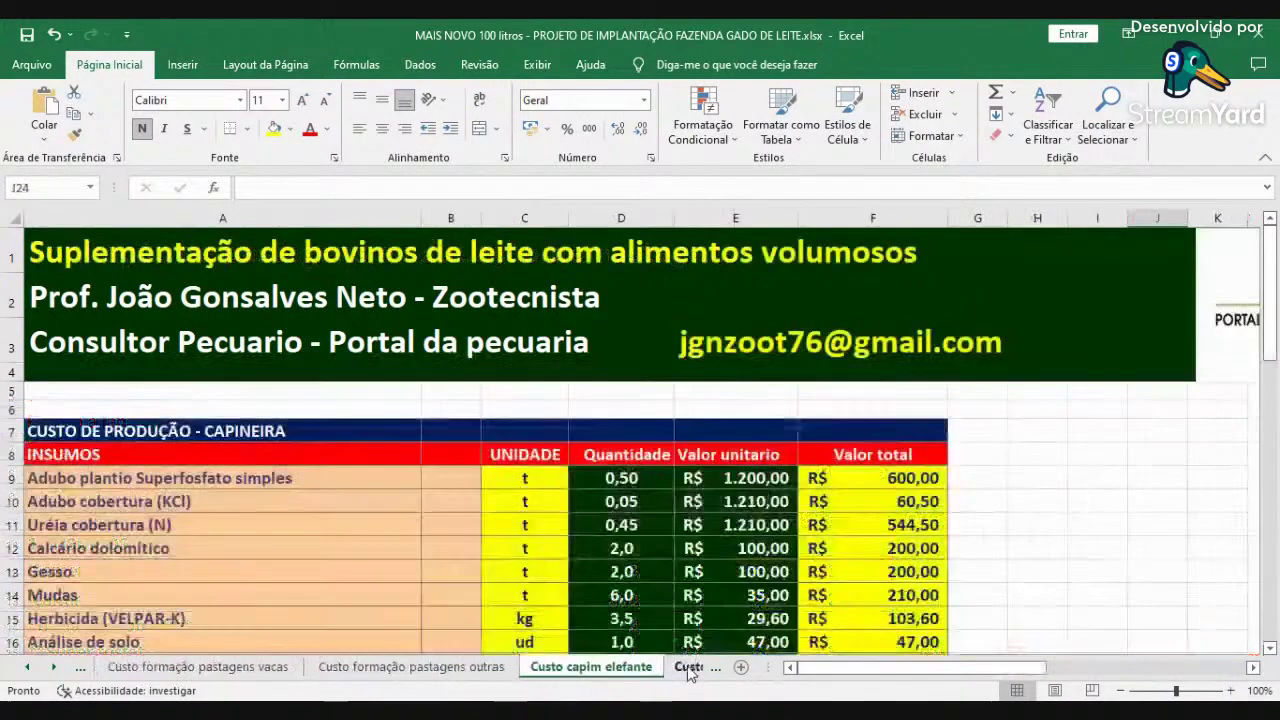
click(691, 668)
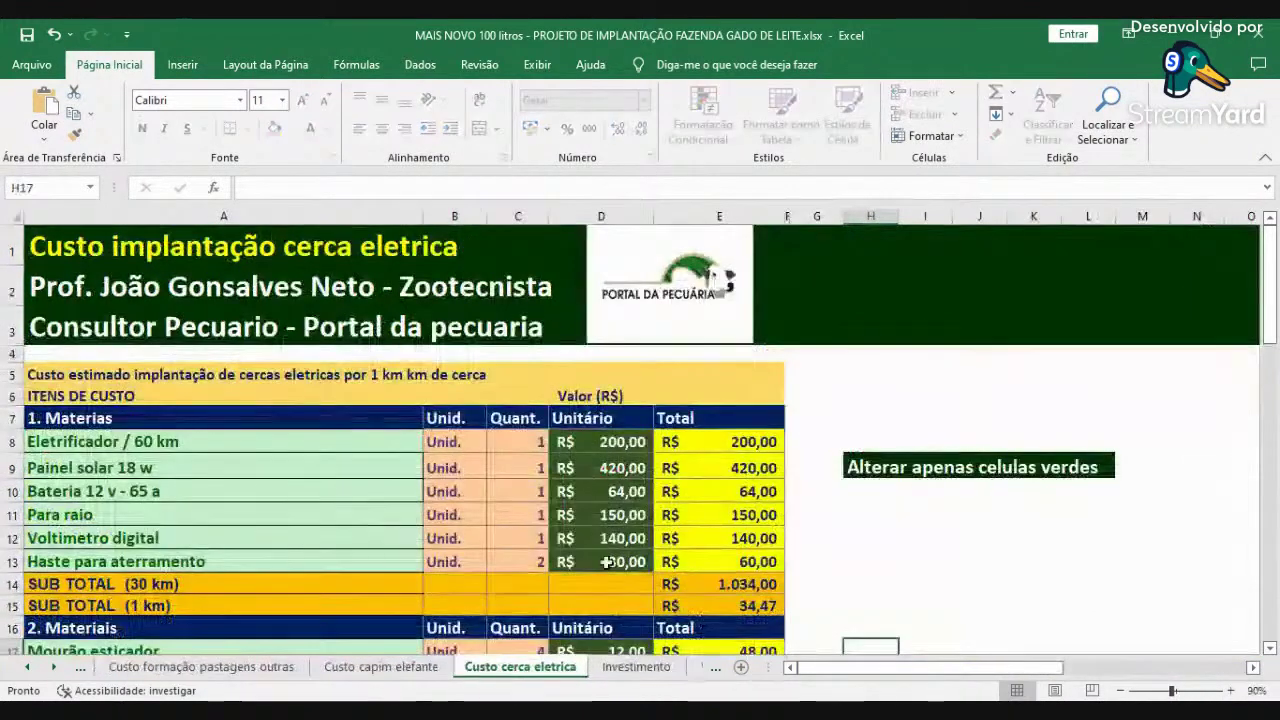
click(634, 667)
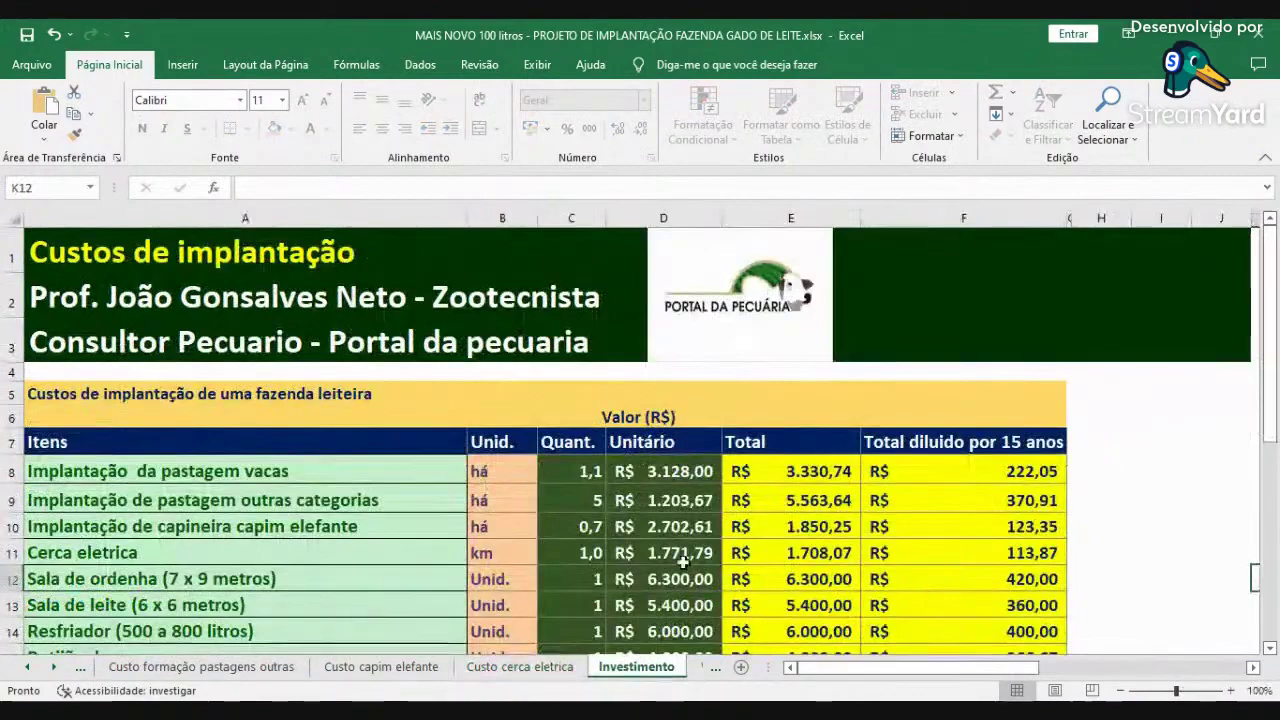
Examine the Viabilidade economica sheet from the revenues and expenses to the yearly and monthly net margin.
click(706, 668)
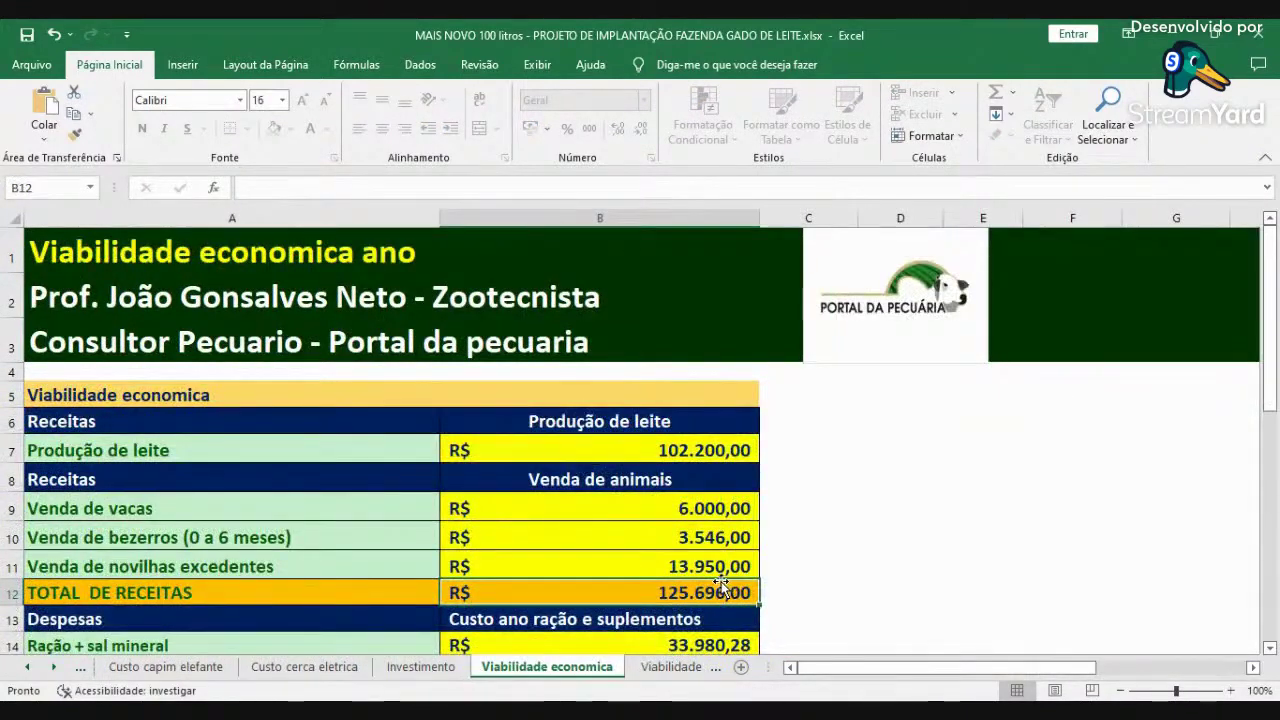
scroll(724, 588, down, 2)
scroll(720, 592, down, 3)
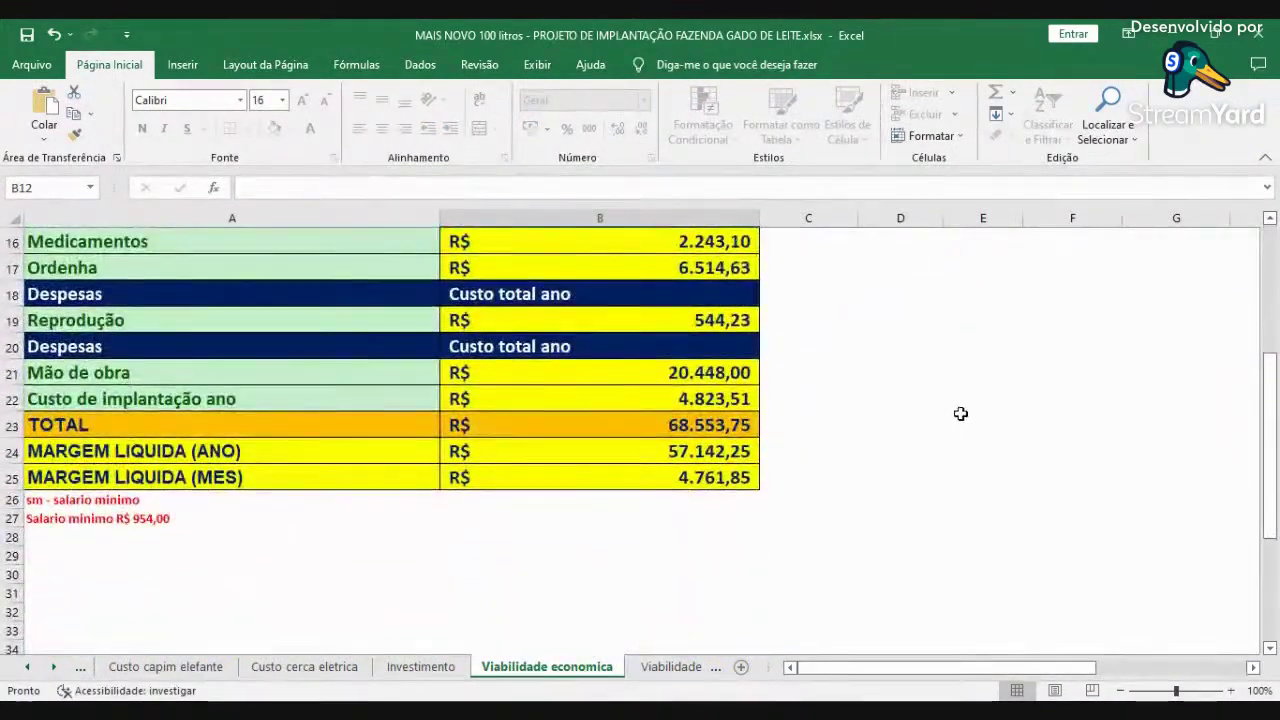
scroll(558, 521, up, 5)
Examine the monthly sales, expenses, gross margin, cost per litre and Margem liquida in the Viabilidade economica e financeira sheet.
click(670, 670)
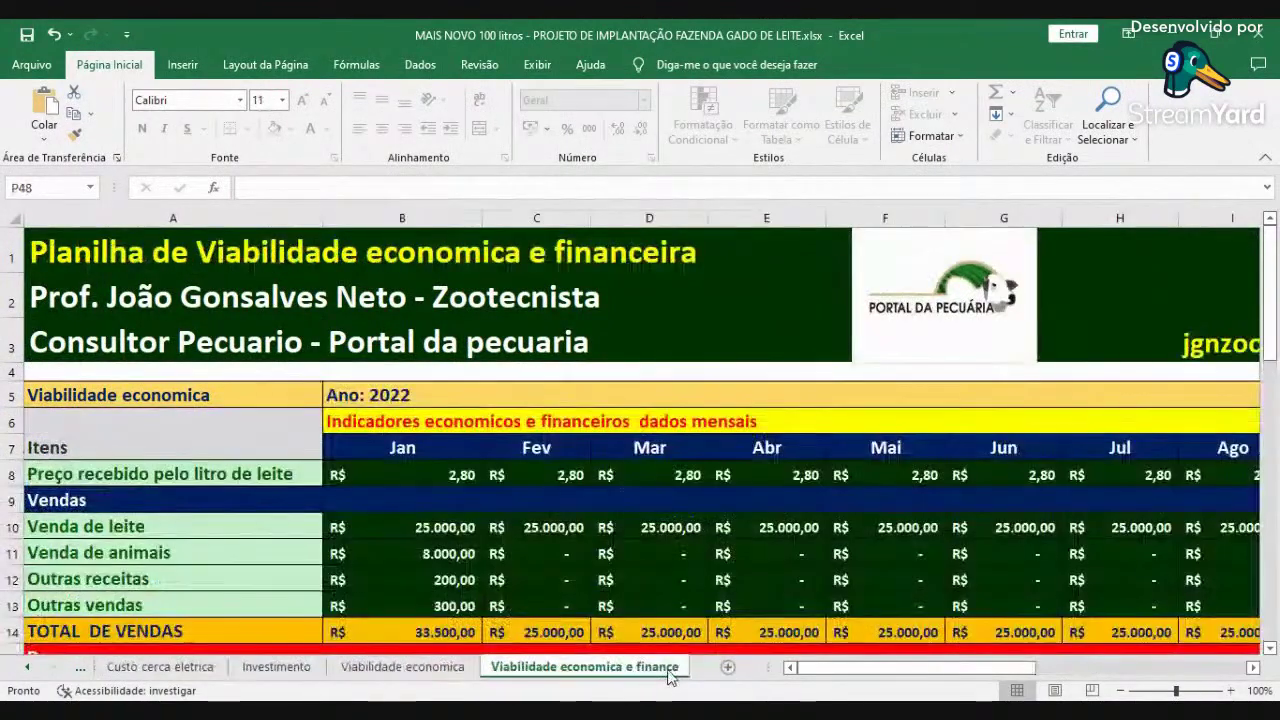
scroll(764, 531, down, 1)
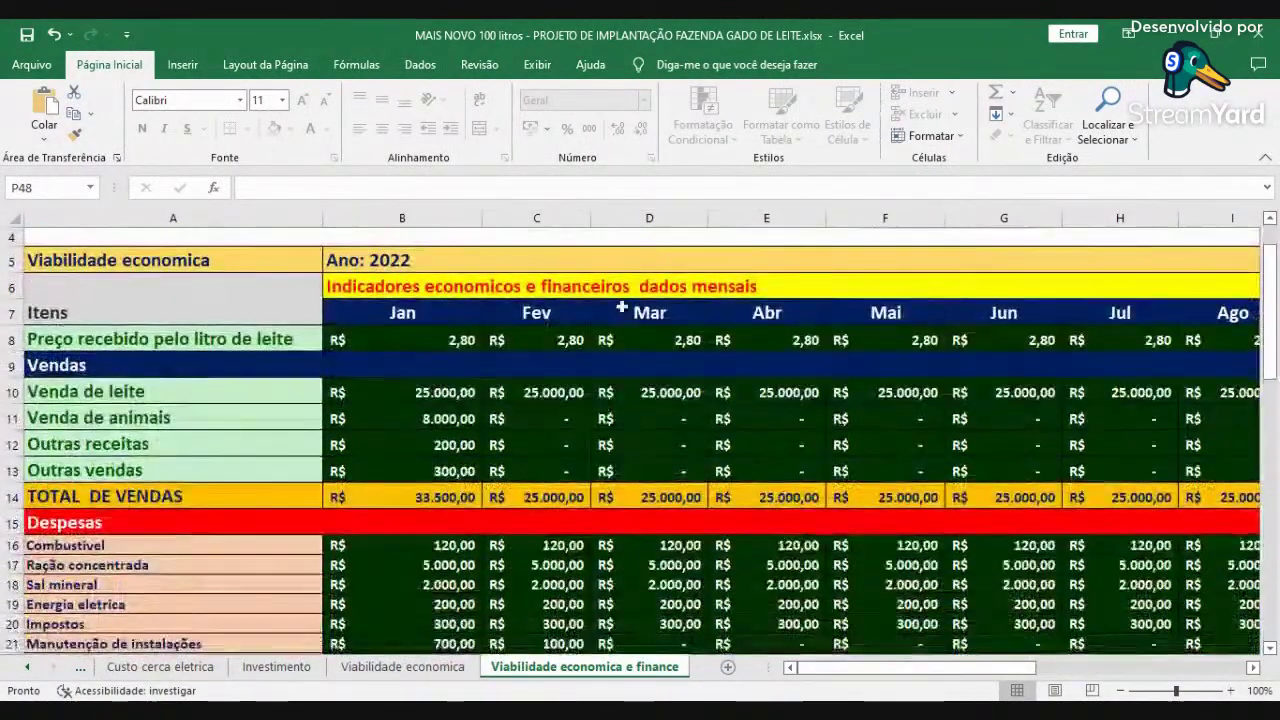
scroll(613, 481, down, 2)
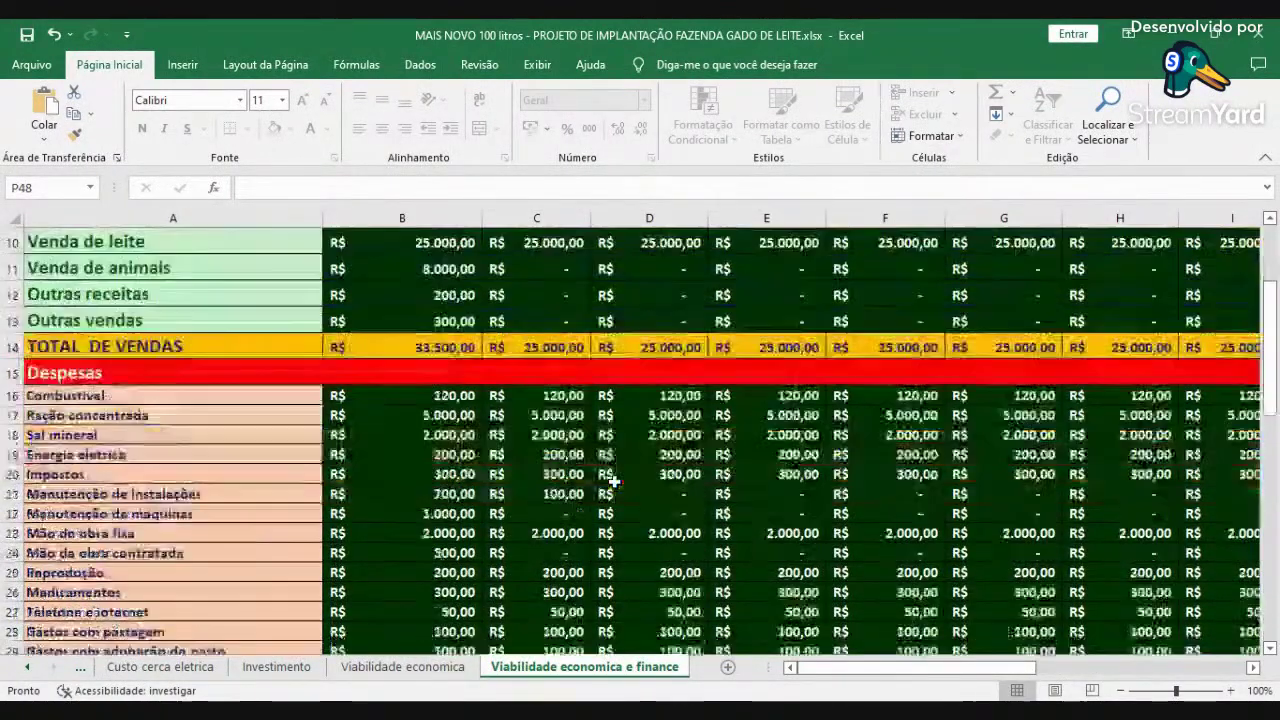
scroll(610, 478, up, 3)
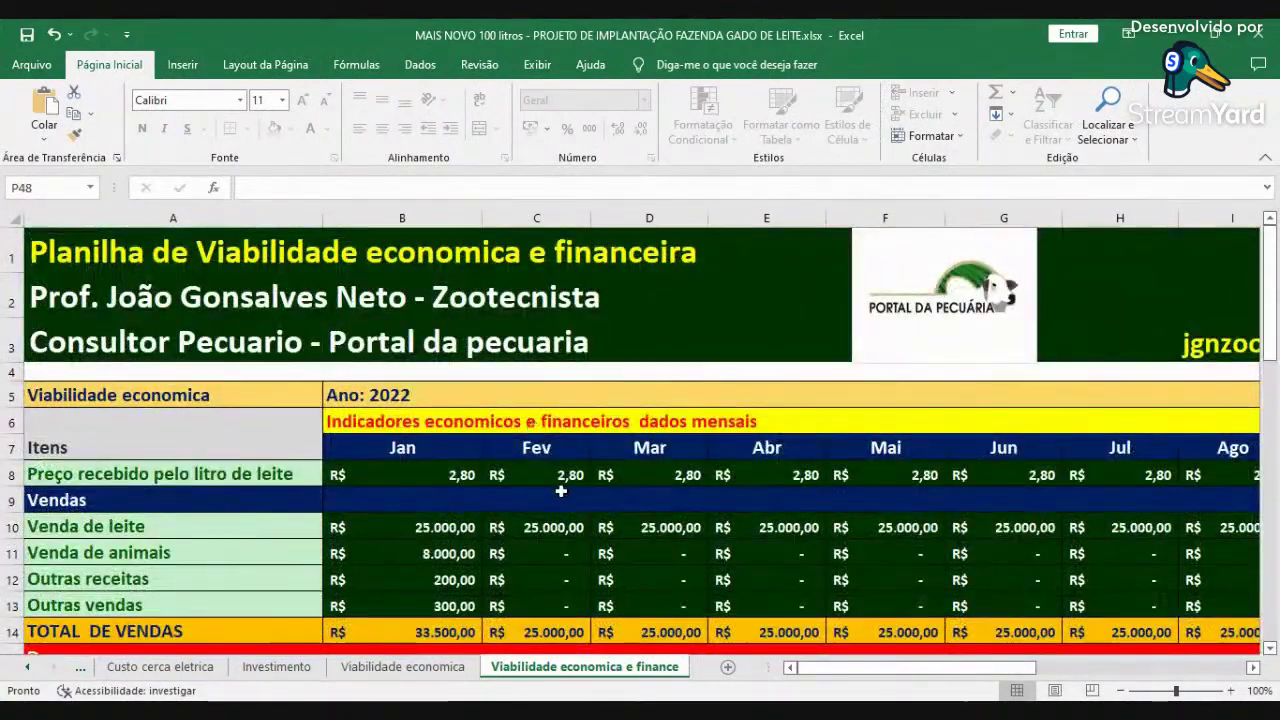
scroll(691, 521, down, 7)
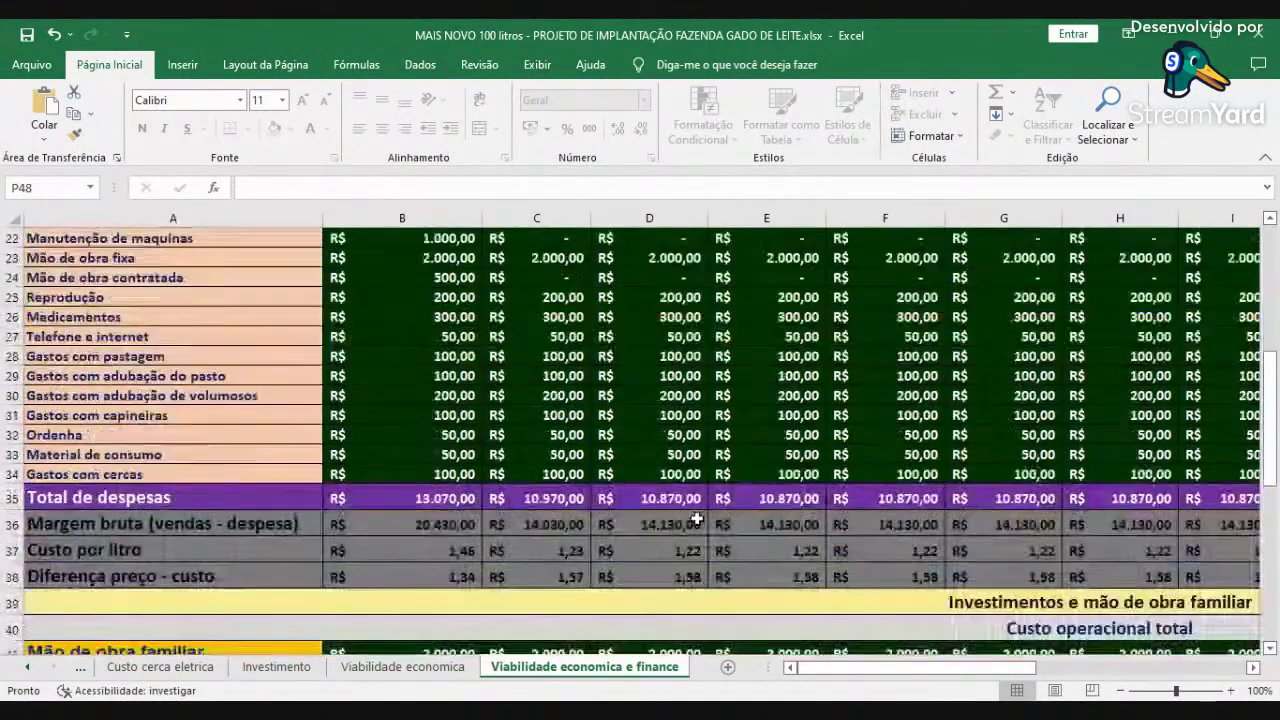
scroll(693, 510, down, 3)
scroll(691, 507, up, 4)
scroll(700, 520, down, 4)
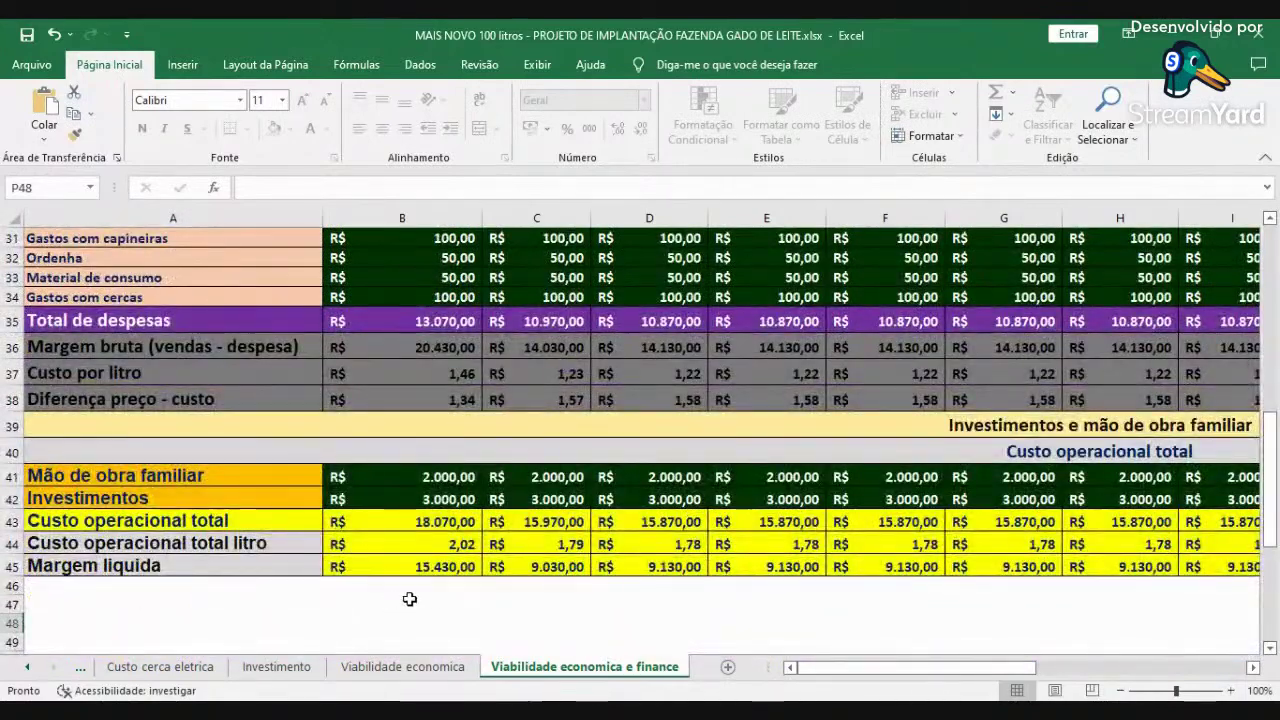
Check the overall total of the Custo operacional total row beyond the monthly columns, and return to the first columns.
click(1253, 668)
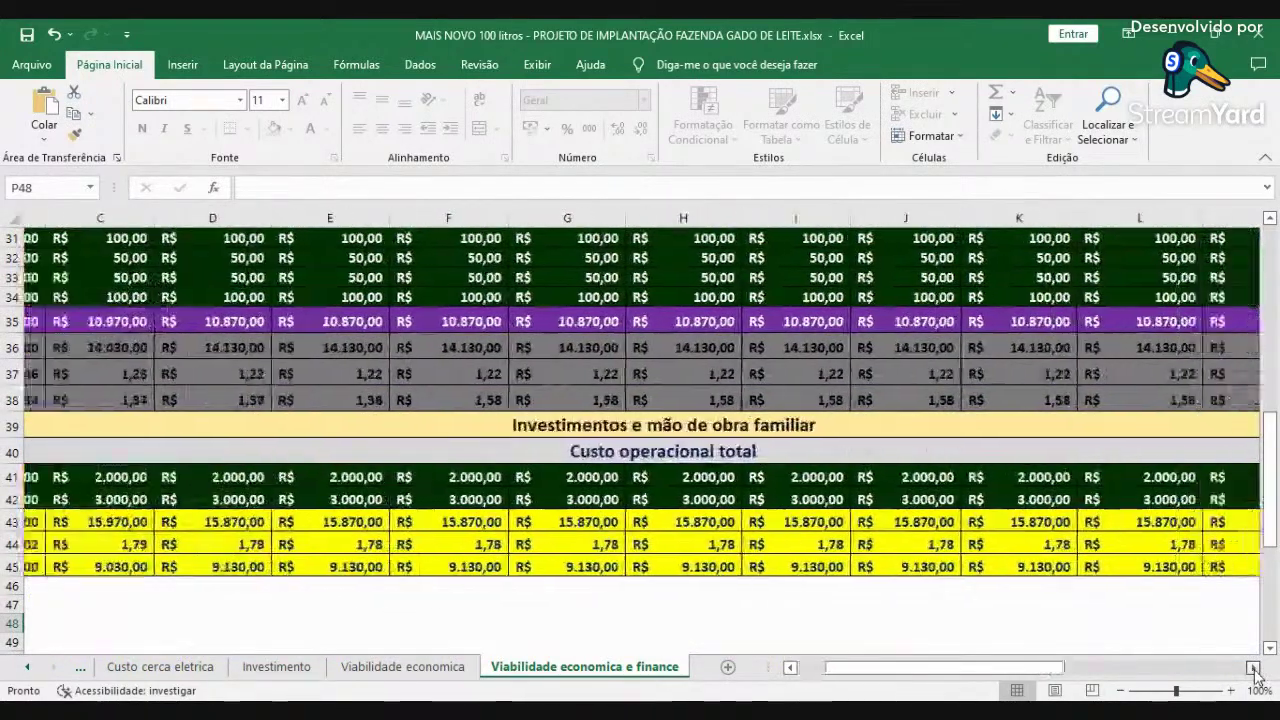
click(1253, 668)
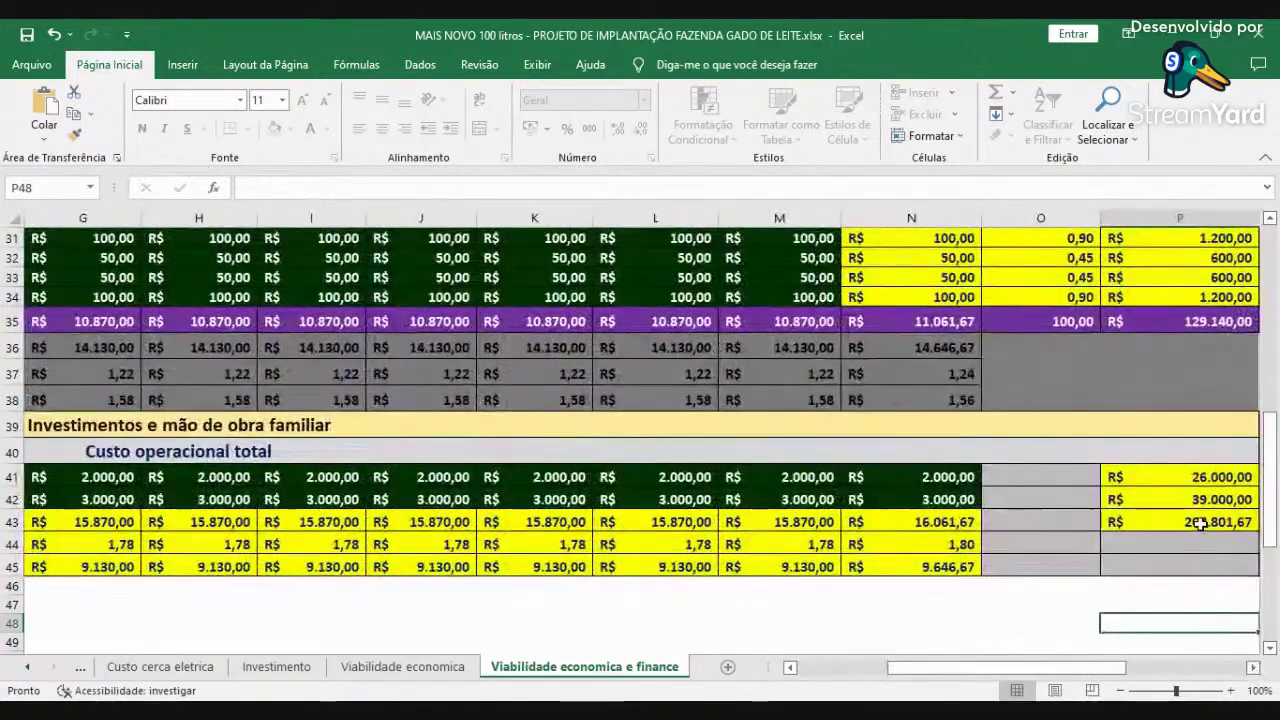
click(1199, 522)
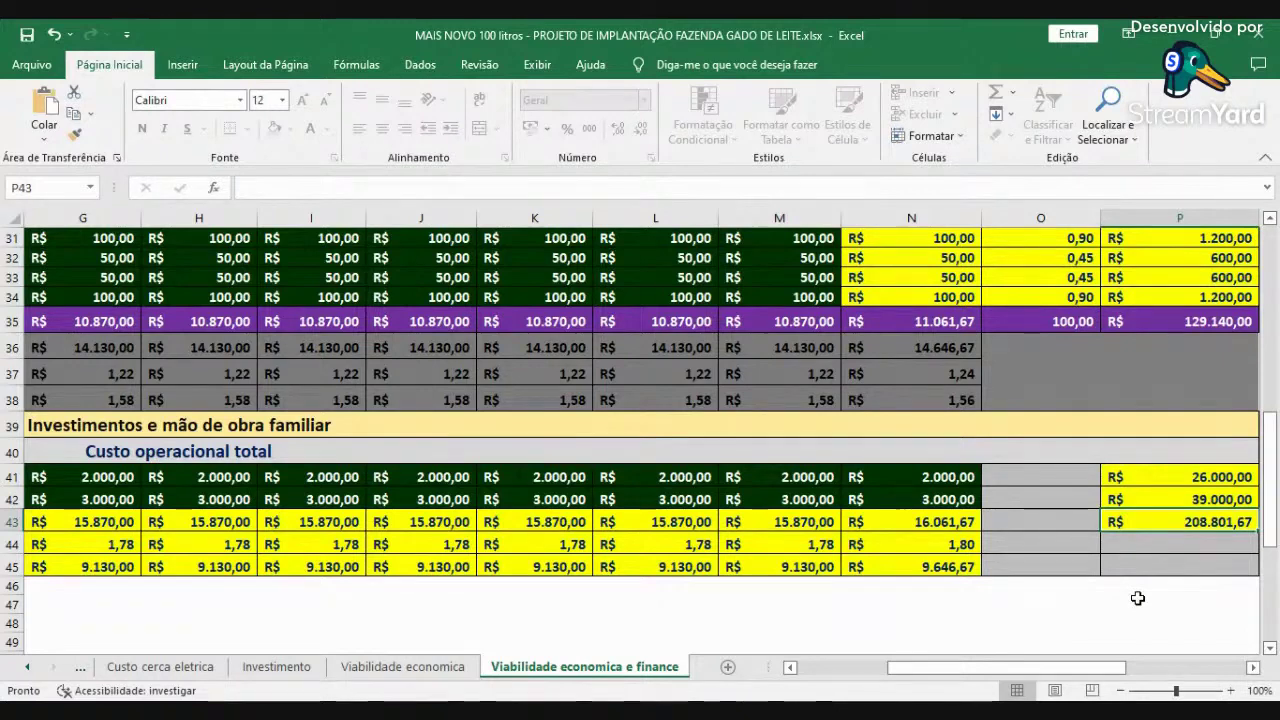
click(1003, 624)
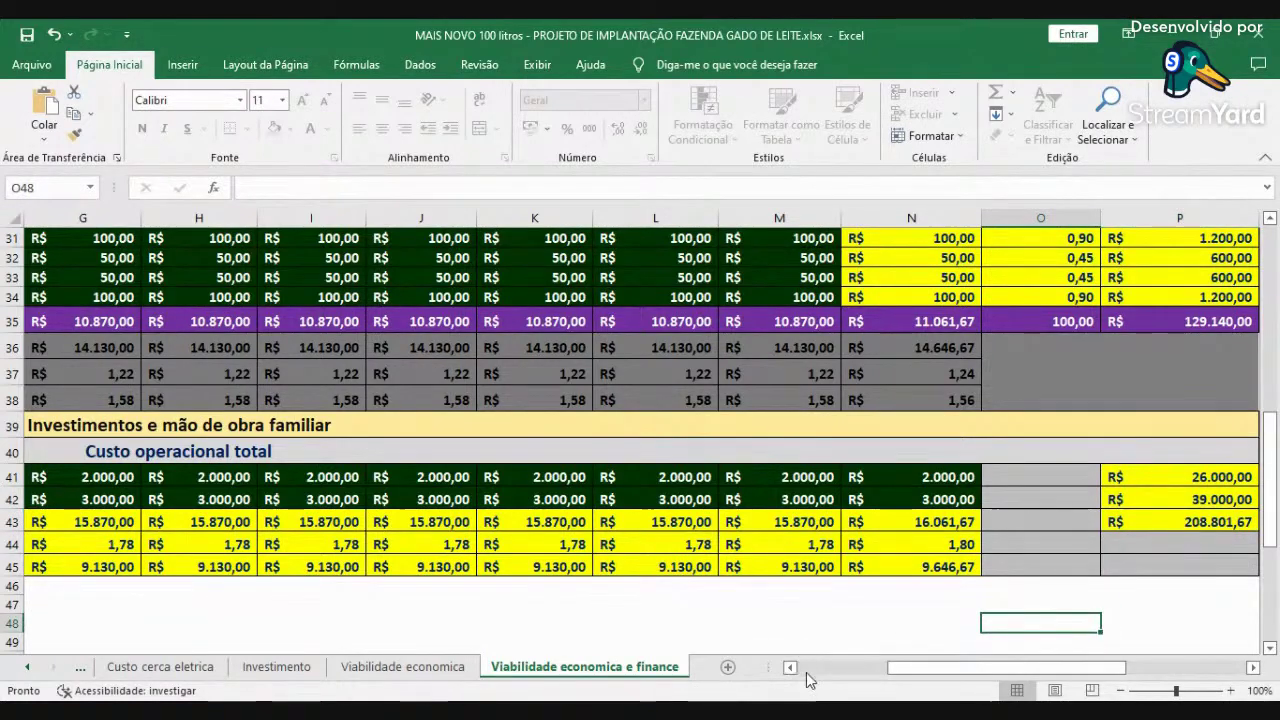
click(798, 668)
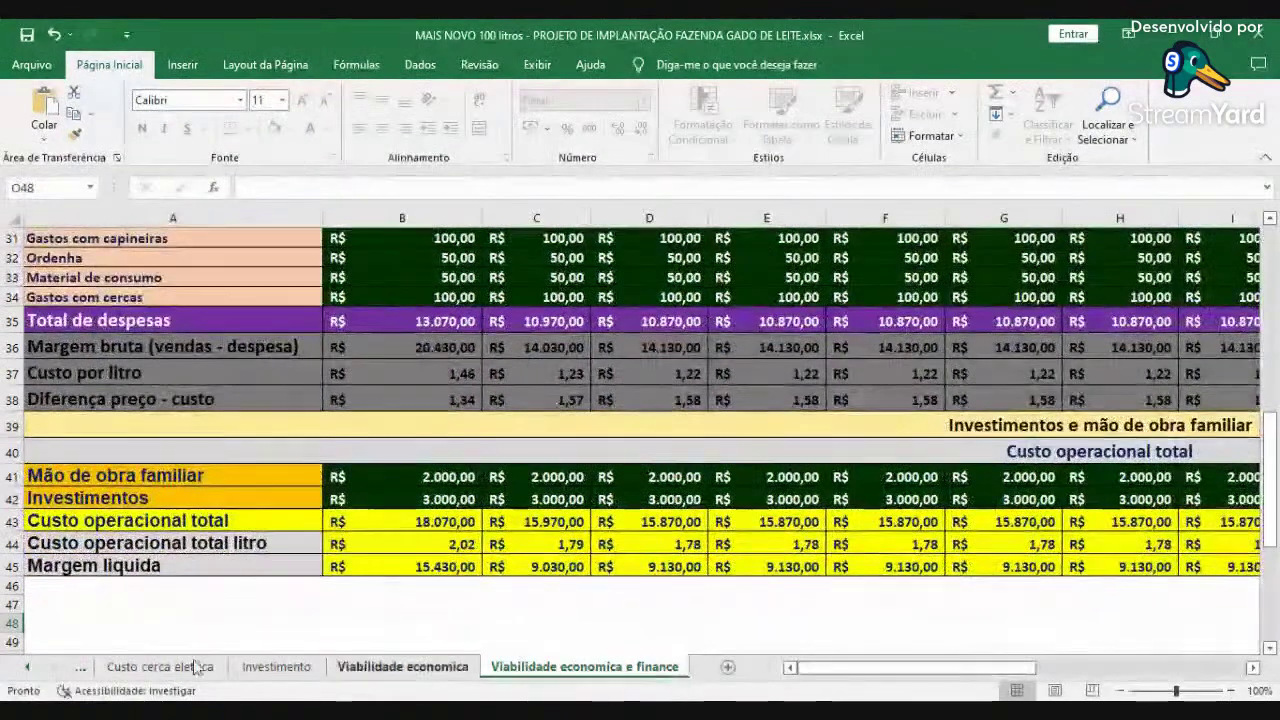
Return to the workbook's Capa sheet.
click(28, 668)
click(28, 668)
click(28, 668)
click(28, 668)
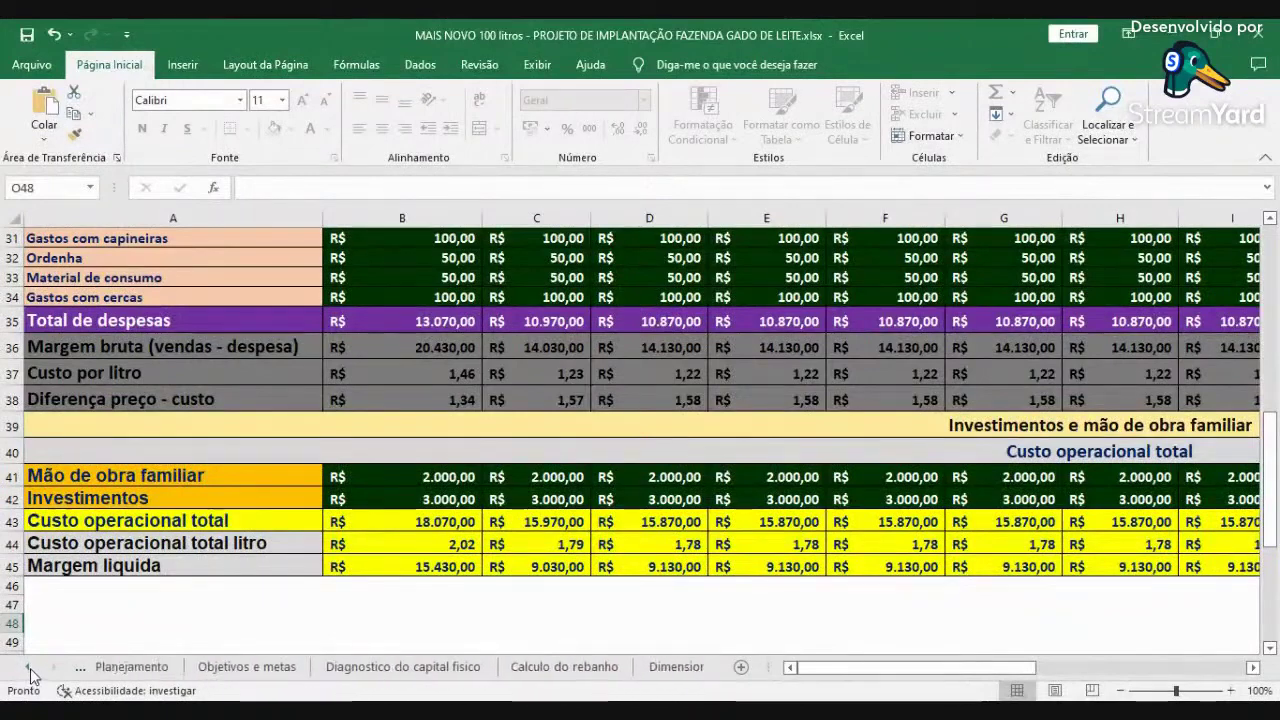
click(28, 668)
click(118, 666)
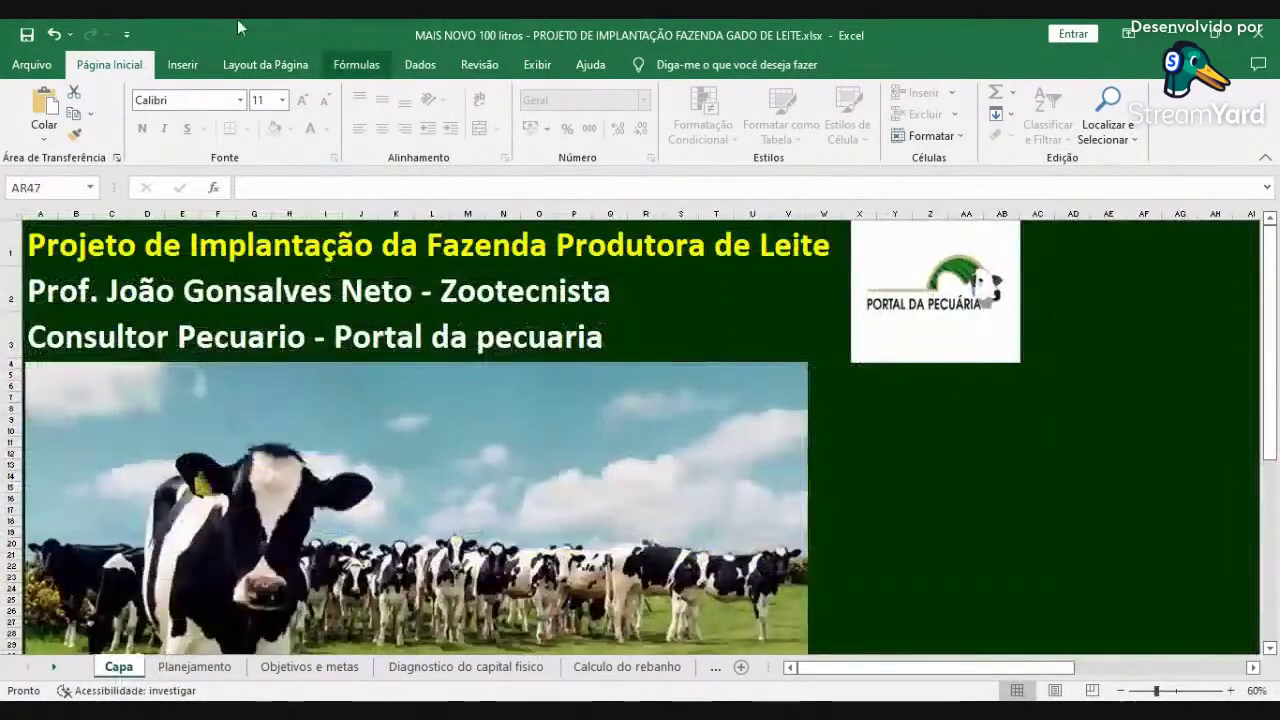